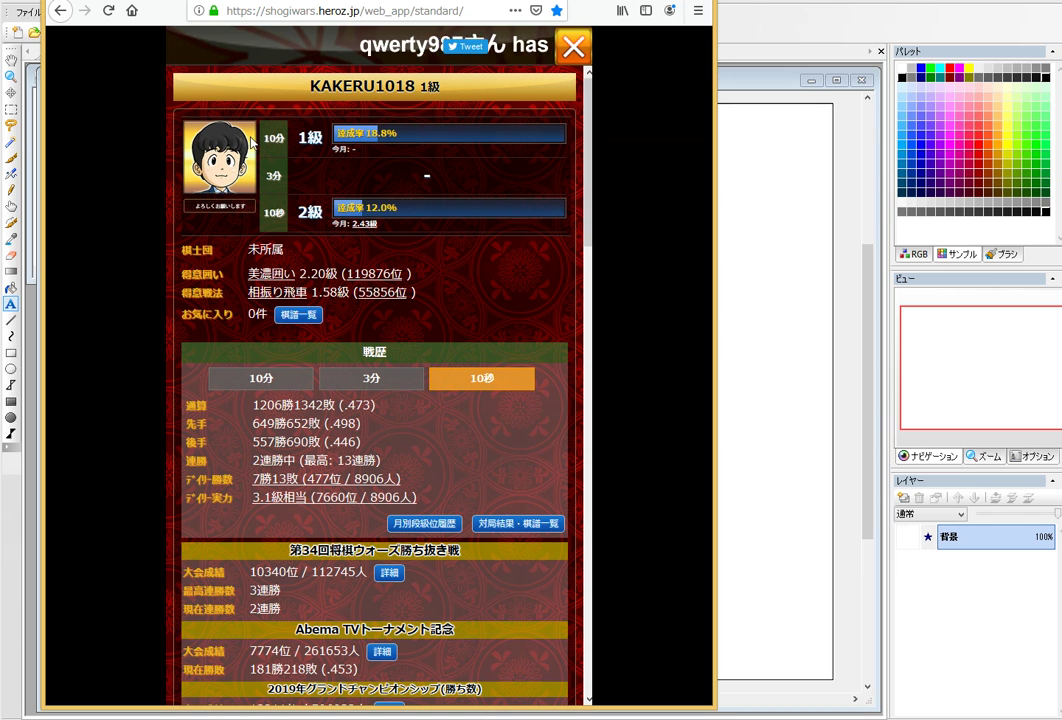
Reposition the Shogi Wars browser window and scroll down to the つながり section with the boy avatar.
mouse_move(360, 0)
mouse_down()
mouse_move(500, 118)
mouse_move(623, 198)
mouse_up()
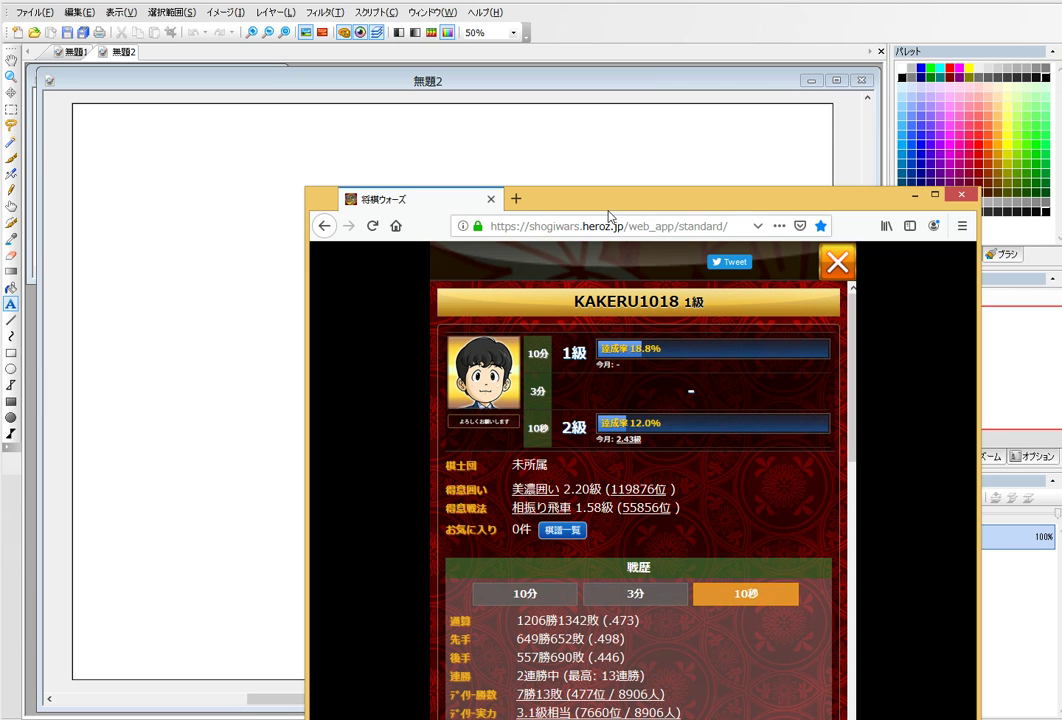
mouse_move(614, 212)
mouse_down()
mouse_move(525, 106)
mouse_move(641, 172)
mouse_move(966, 232)
mouse_move(697, 242)
mouse_up()
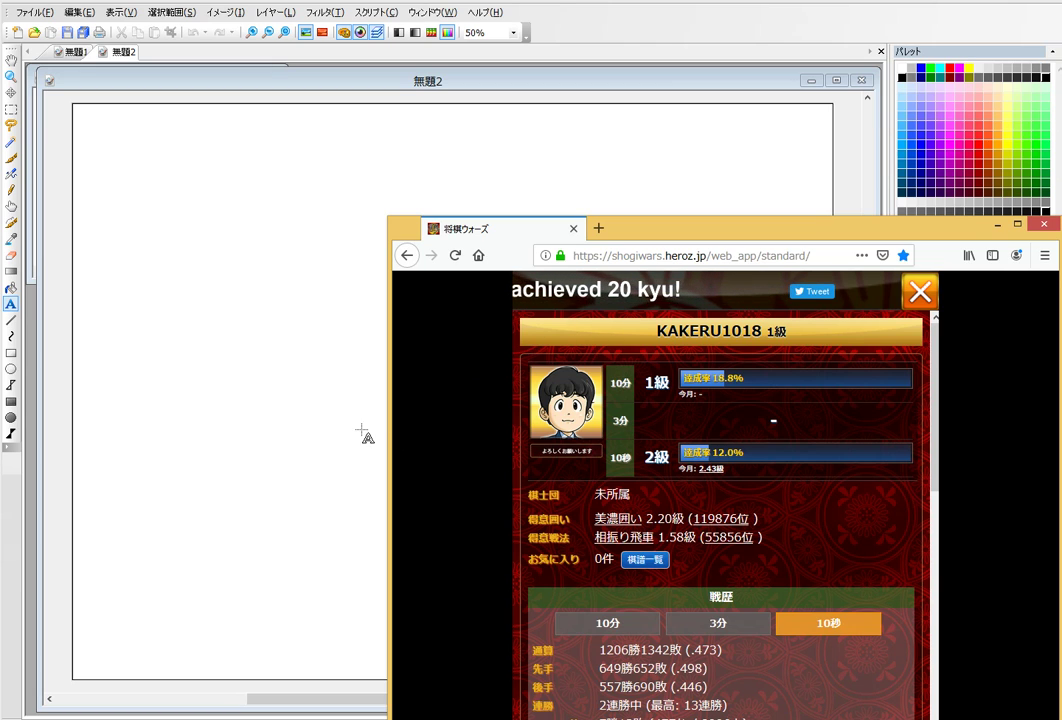
mouse_move(639, 233)
mouse_down()
mouse_move(910, 250)
mouse_move(958, 270)
mouse_up()
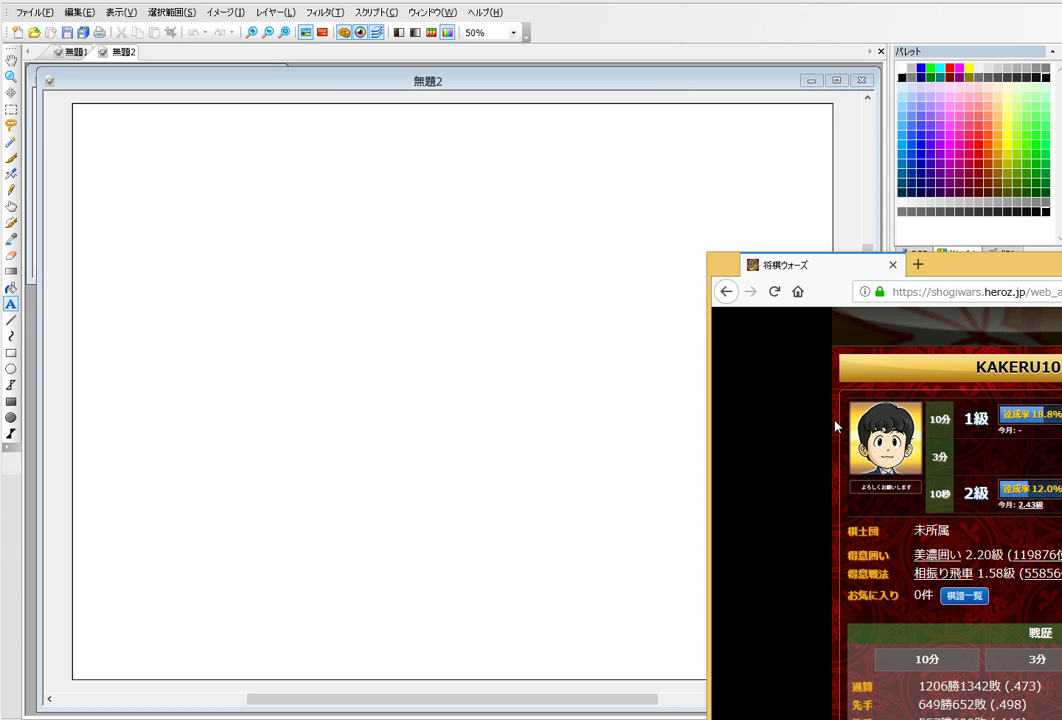
mouse_move(936, 264)
mouse_down()
mouse_move(743, 173)
mouse_move(577, 20)
mouse_move(492, 1)
mouse_move(432, 24)
mouse_up()
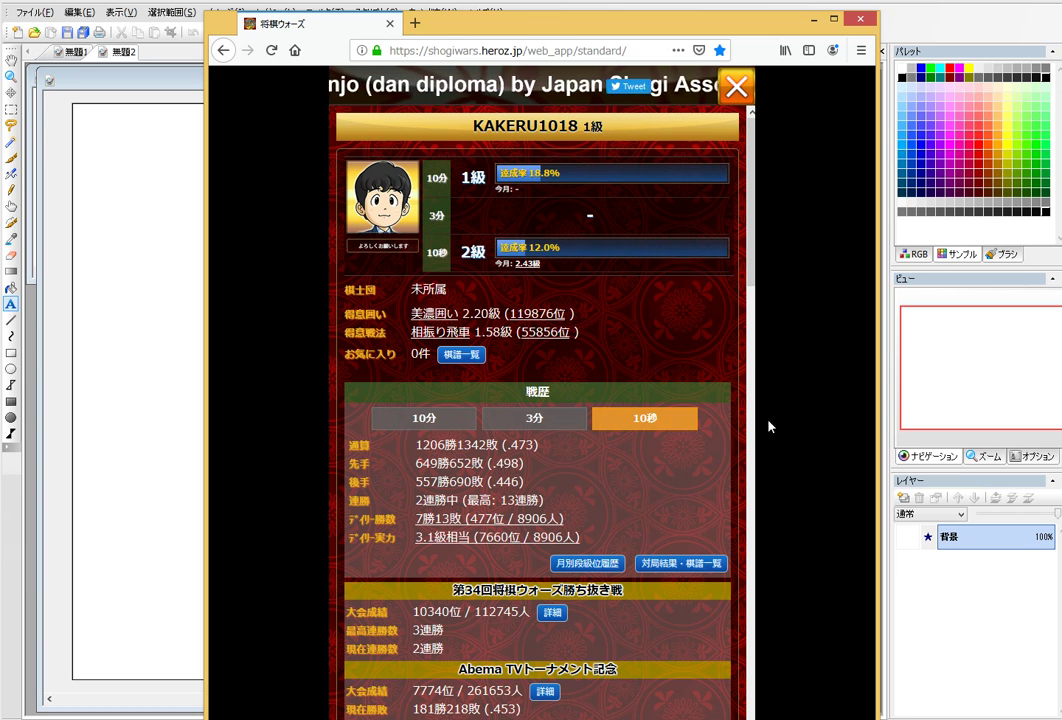
drag(752, 272, 746, 465)
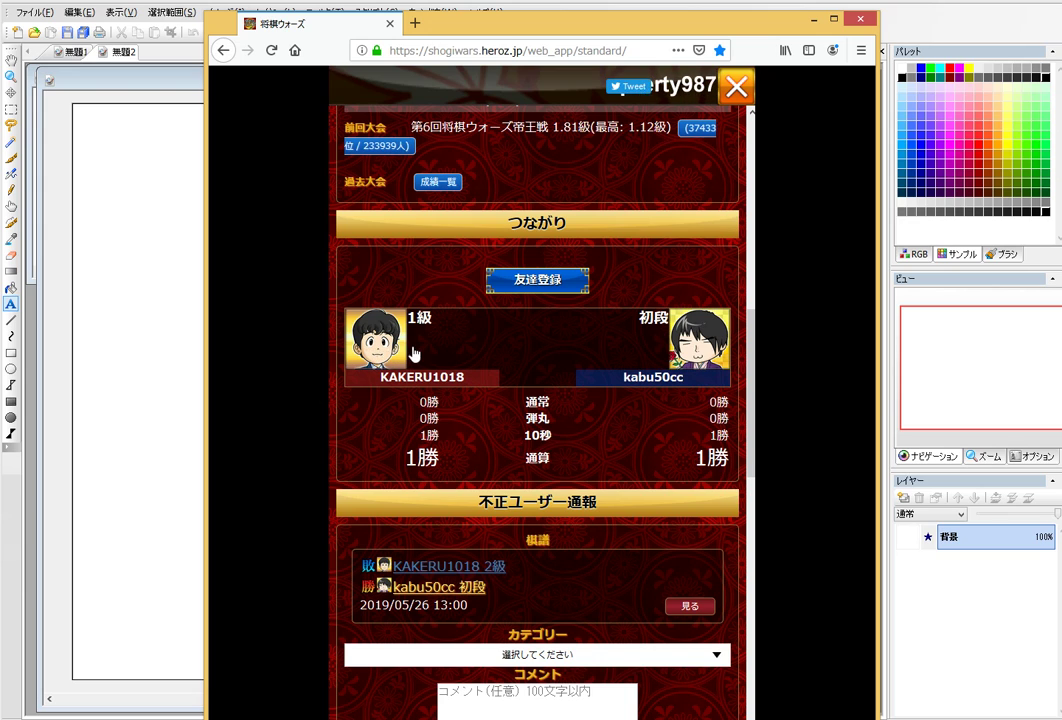
drag(535, 50, 784, 260)
Select the brush tool with a thin preset size and return to the colour swatches.
click(534, 84)
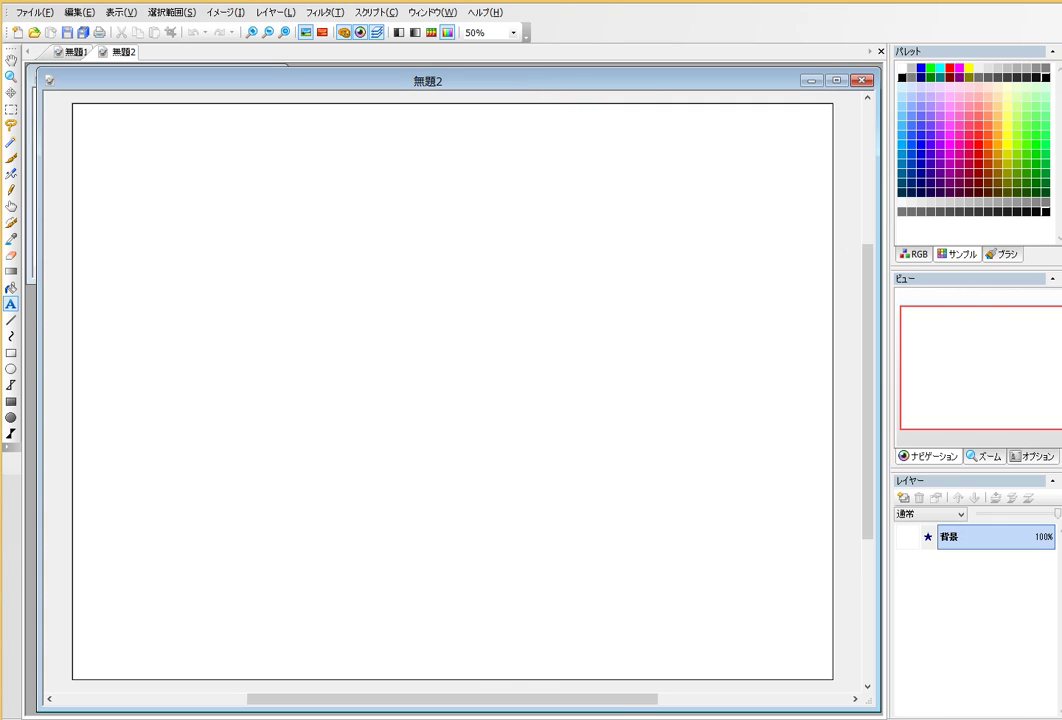
key(alt+Tab)
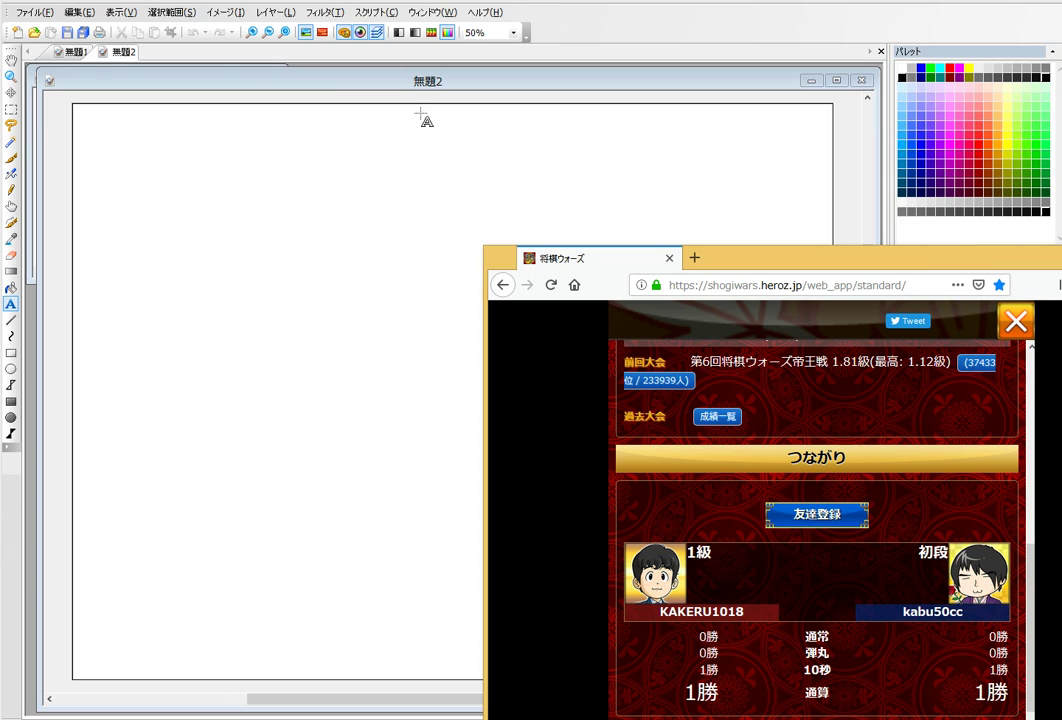
click(17, 158)
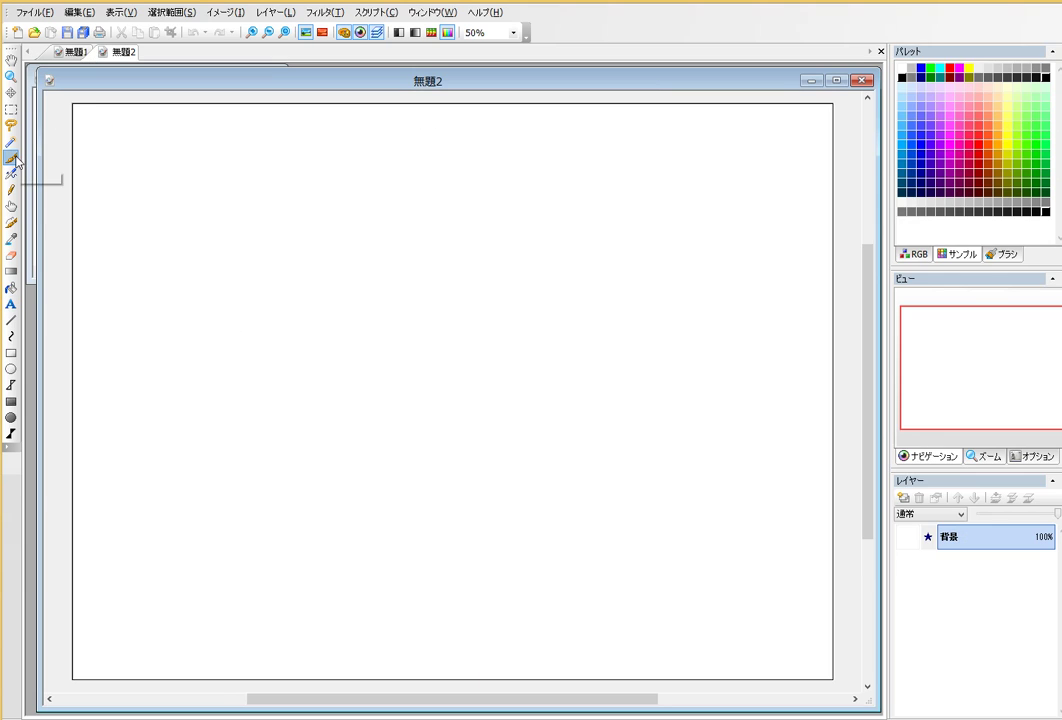
click(1006, 256)
click(938, 76)
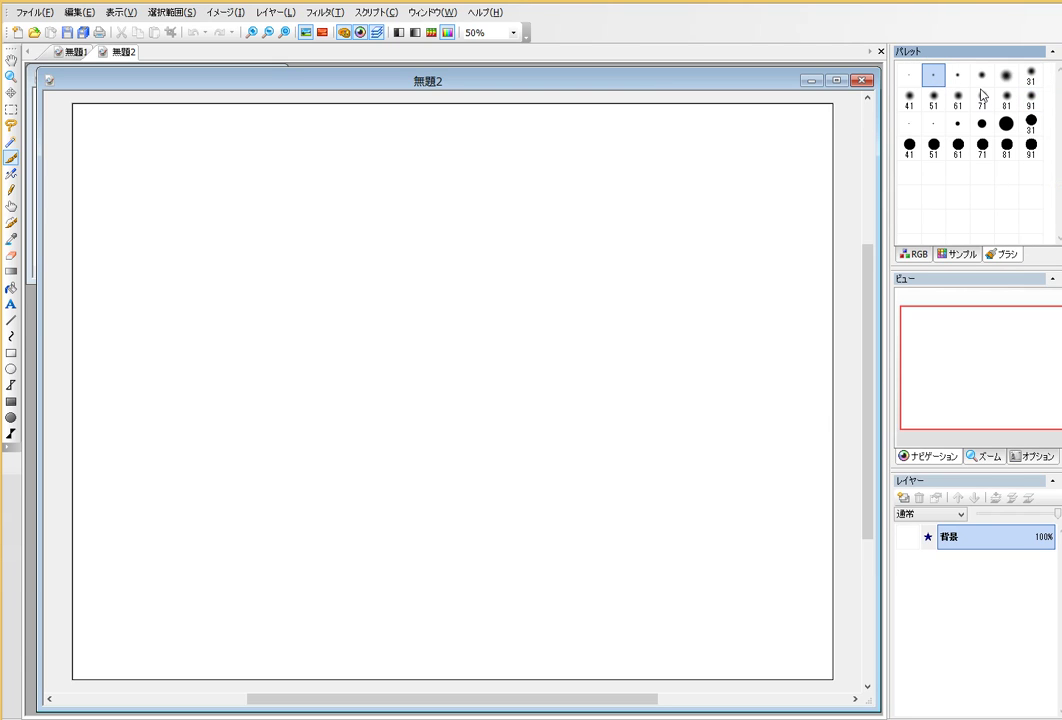
click(962, 256)
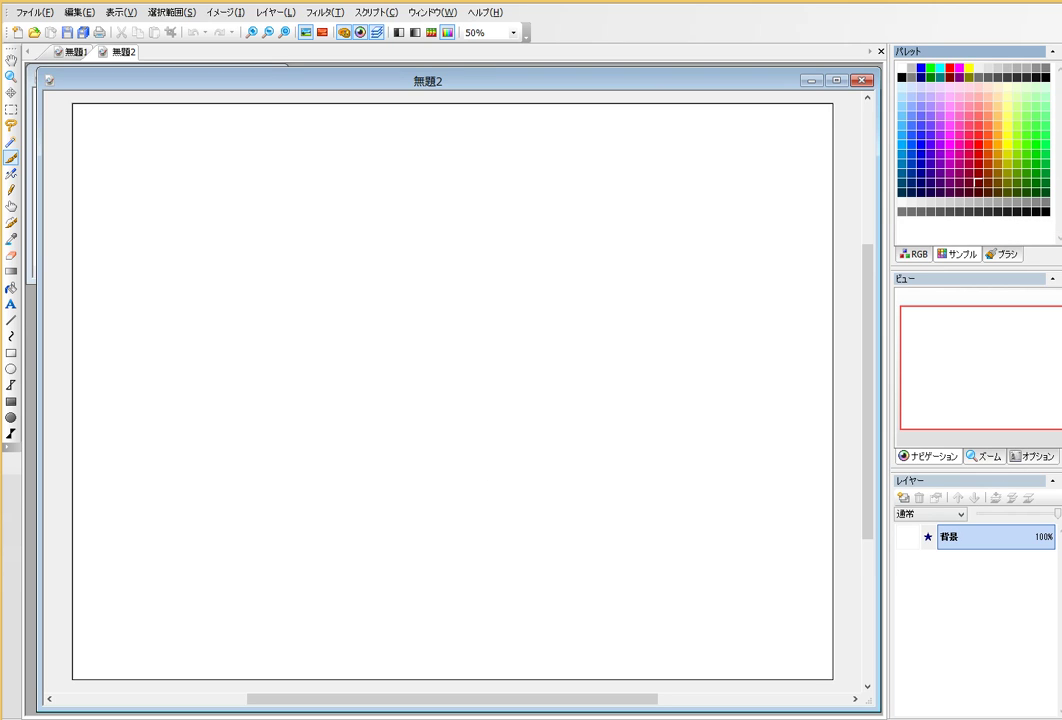
key(alt+Tab)
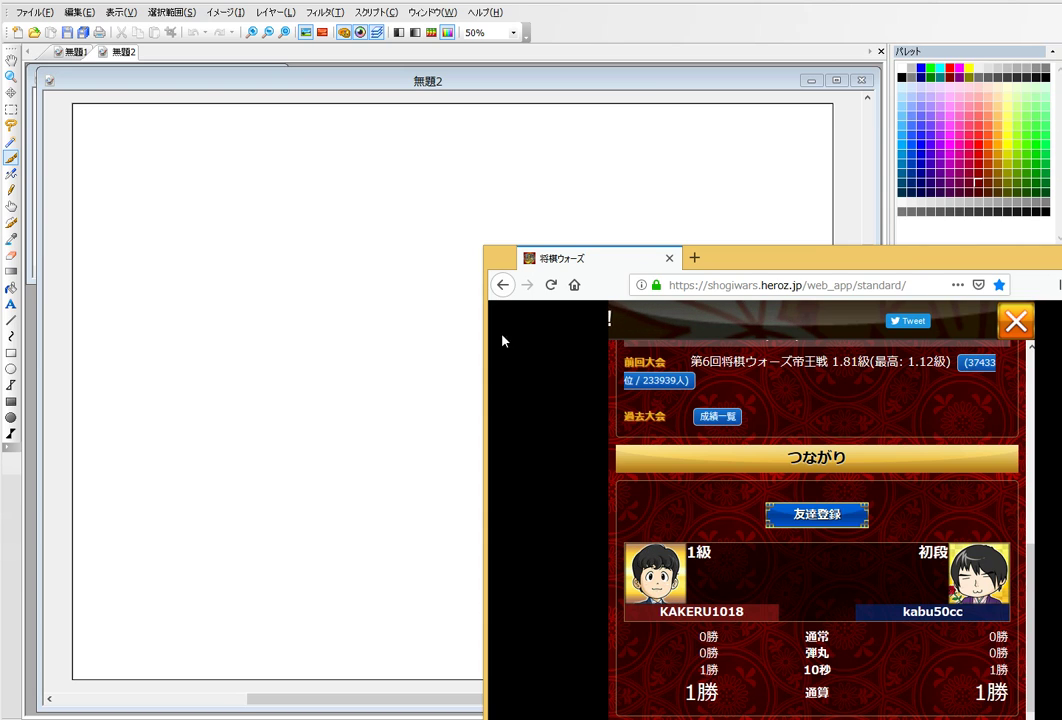
click(503, 86)
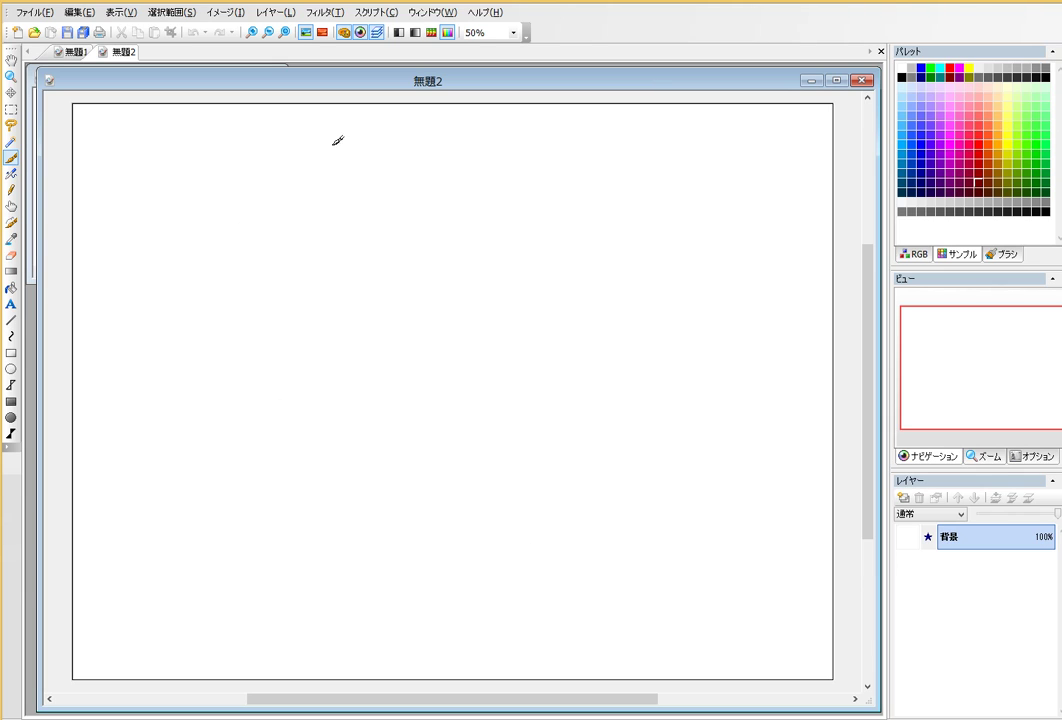
Draw the head's left arc and two long central hair strands, then check the avatar reference.
drag(240, 162, 178, 338)
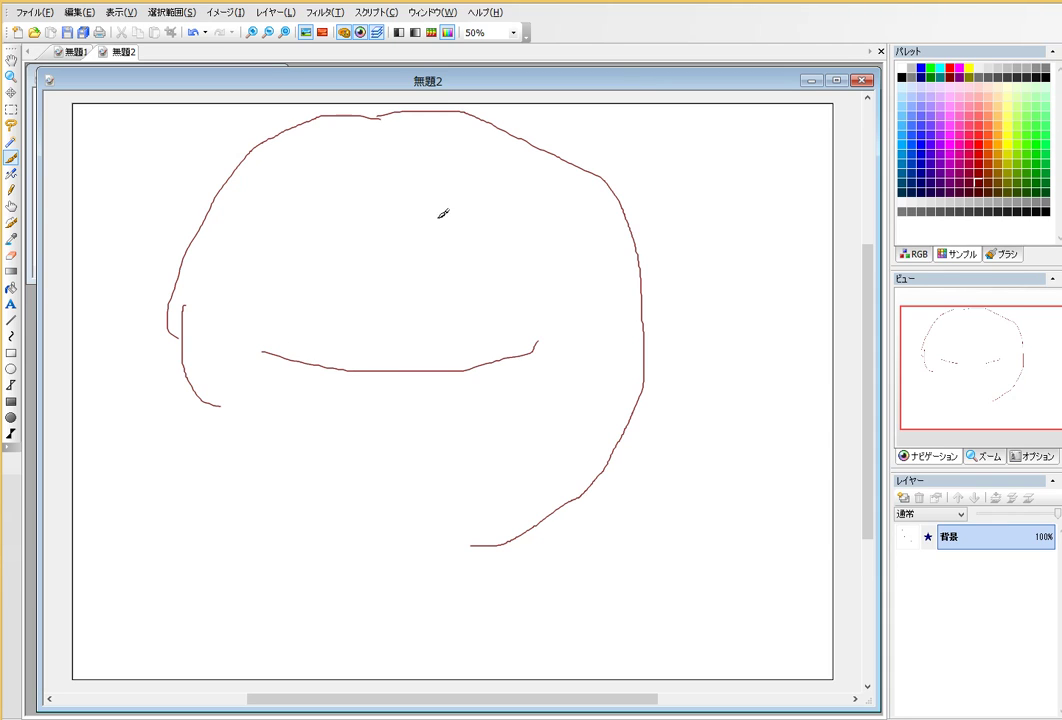
drag(475, 455, 449, 234)
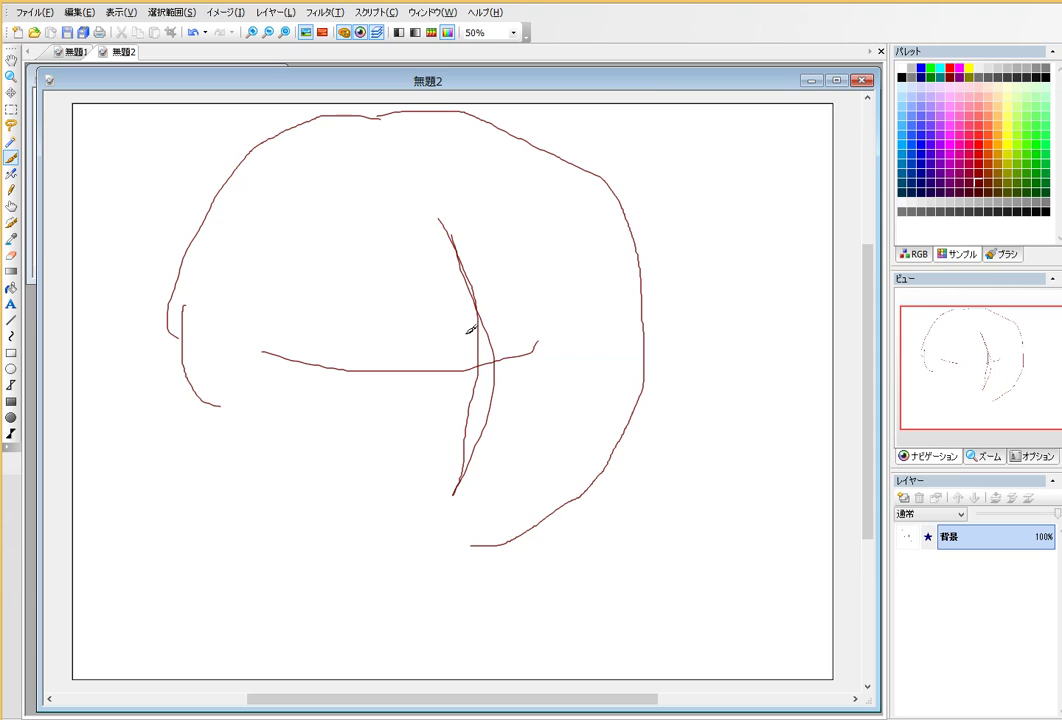
mouse_move(470, 311)
mouse_down()
mouse_move(447, 465)
mouse_move(409, 511)
mouse_up()
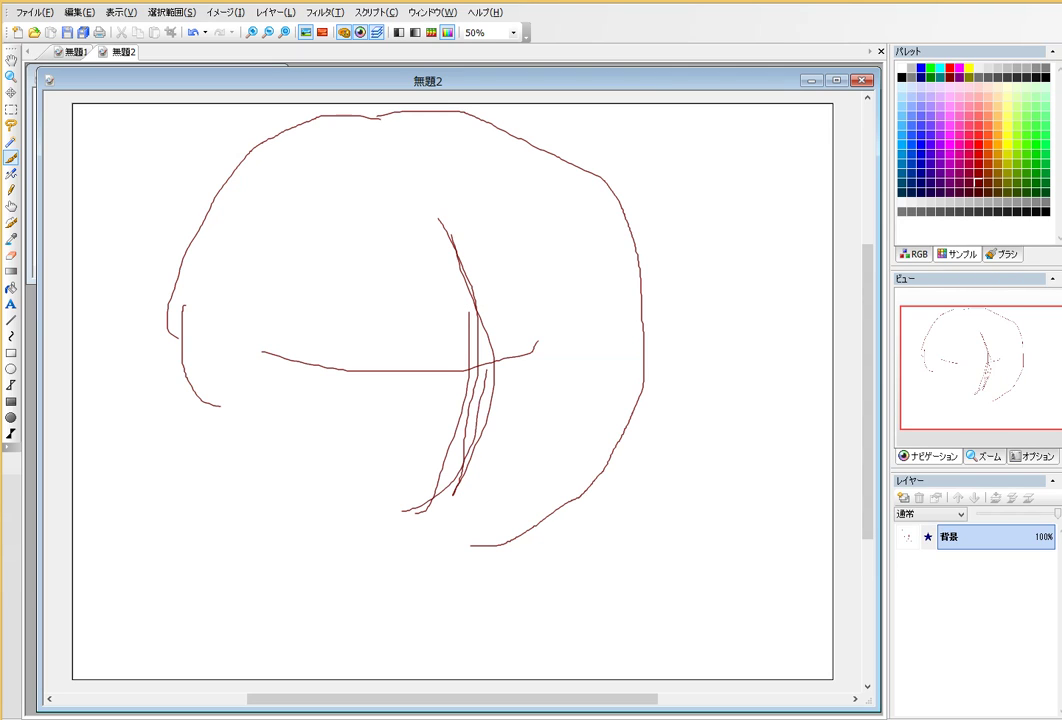
key(alt+Tab)
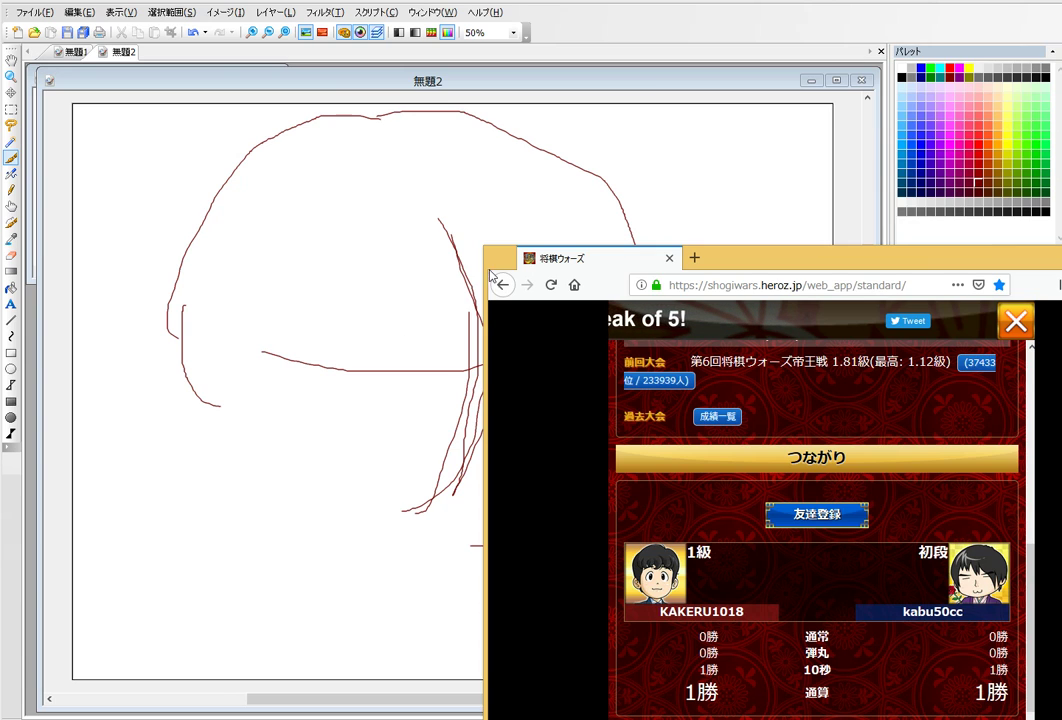
Double the top-left hair outline and fill the left and centre fringe with many strands.
click(464, 178)
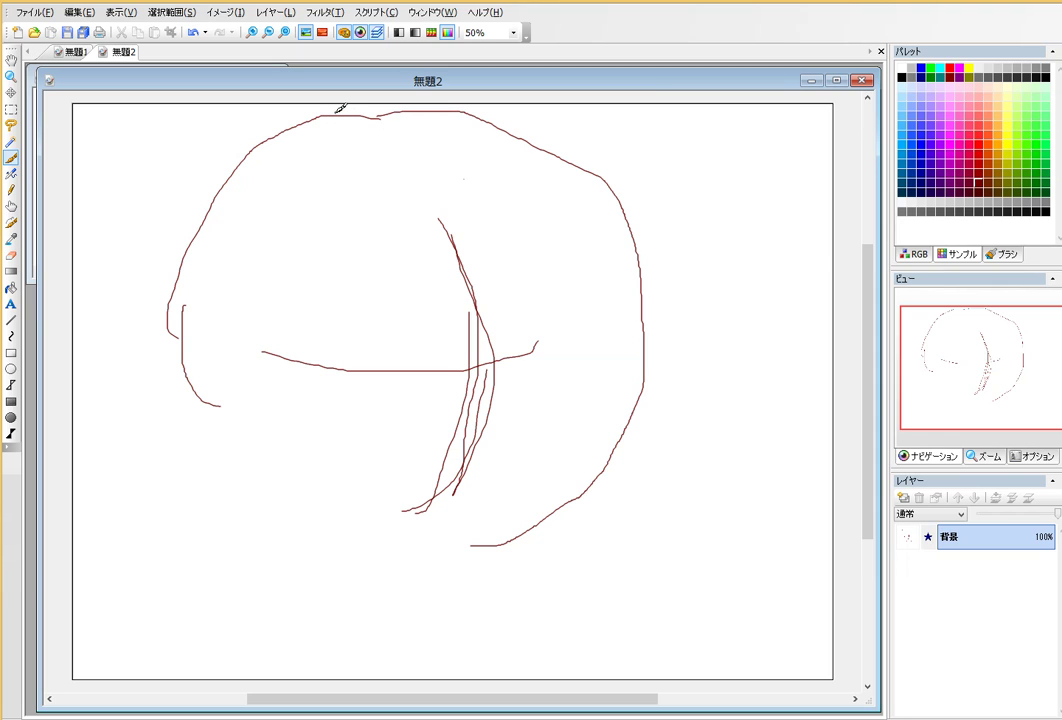
mouse_move(336, 111)
mouse_down()
mouse_move(235, 151)
mouse_move(191, 281)
mouse_move(197, 253)
mouse_move(167, 308)
mouse_move(193, 348)
mouse_up()
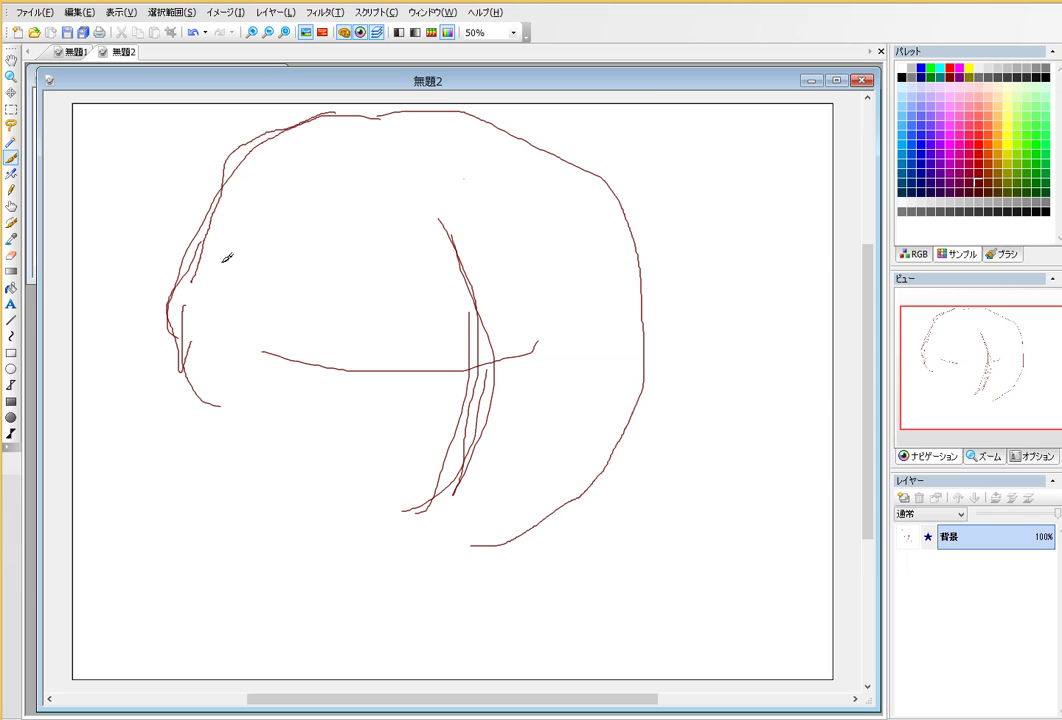
mouse_move(221, 262)
mouse_down()
mouse_move(214, 304)
mouse_move(237, 334)
mouse_up()
mouse_move(258, 274)
mouse_down()
mouse_move(238, 340)
mouse_move(253, 300)
mouse_move(320, 377)
mouse_up()
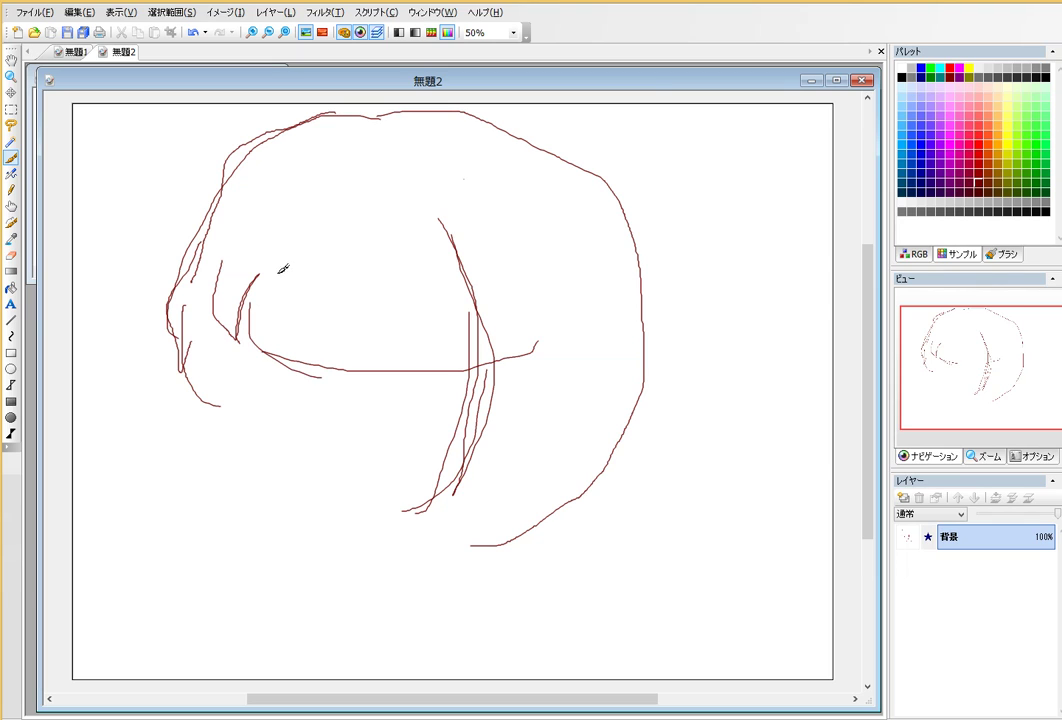
drag(263, 258, 277, 344)
drag(284, 253, 293, 340)
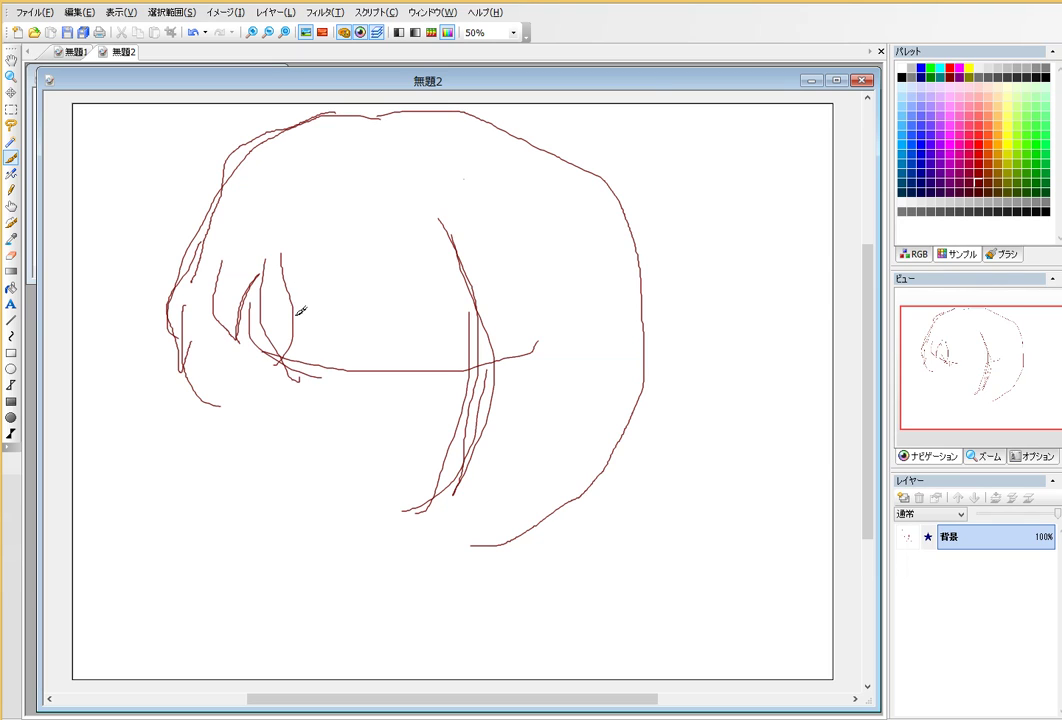
mouse_move(316, 267)
mouse_down()
mouse_move(330, 300)
mouse_move(314, 366)
mouse_up()
mouse_move(347, 216)
mouse_down()
mouse_move(358, 303)
mouse_move(316, 368)
mouse_up()
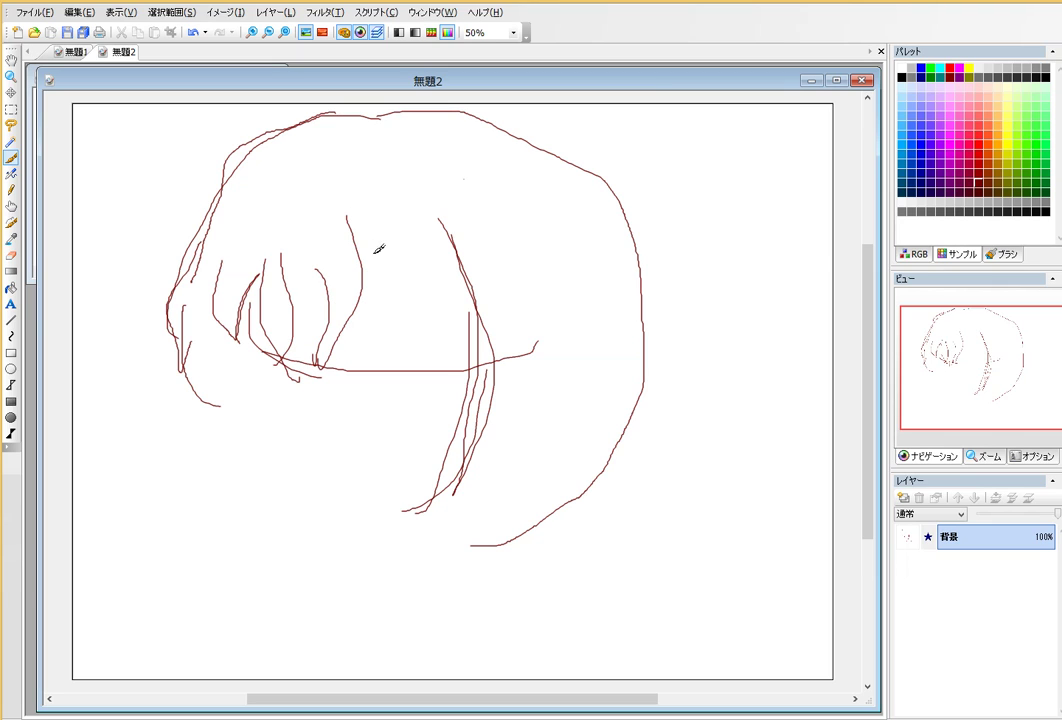
mouse_move(376, 237)
mouse_down()
mouse_move(378, 259)
mouse_move(325, 251)
mouse_move(331, 307)
mouse_move(361, 359)
mouse_move(352, 366)
mouse_up()
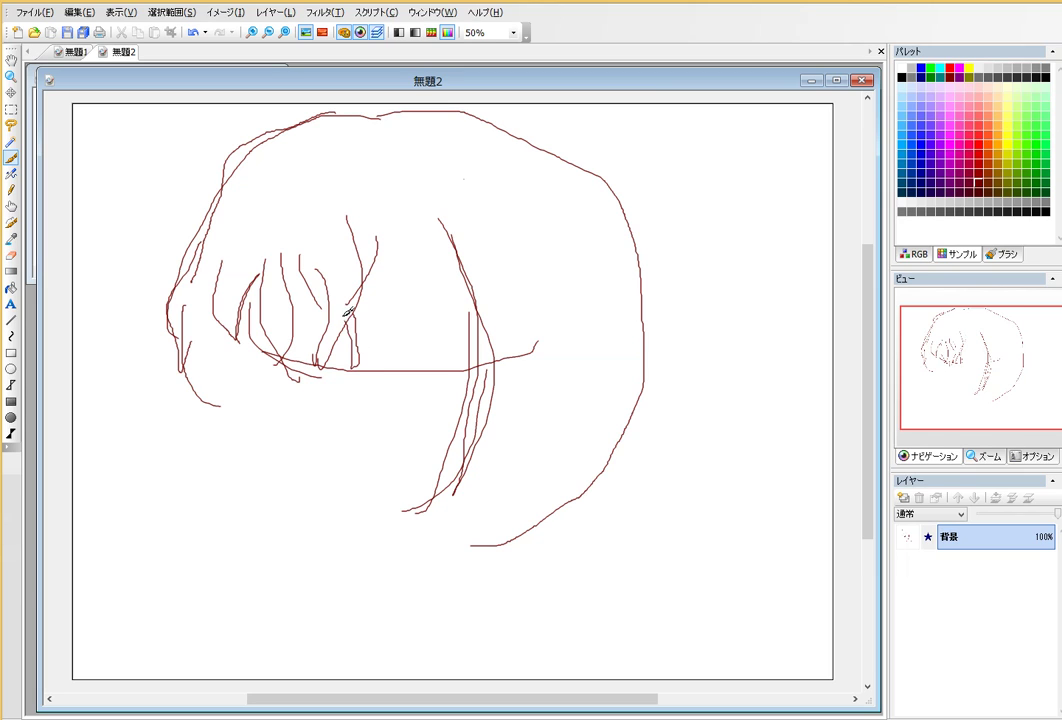
drag(356, 322, 385, 373)
drag(366, 326, 404, 374)
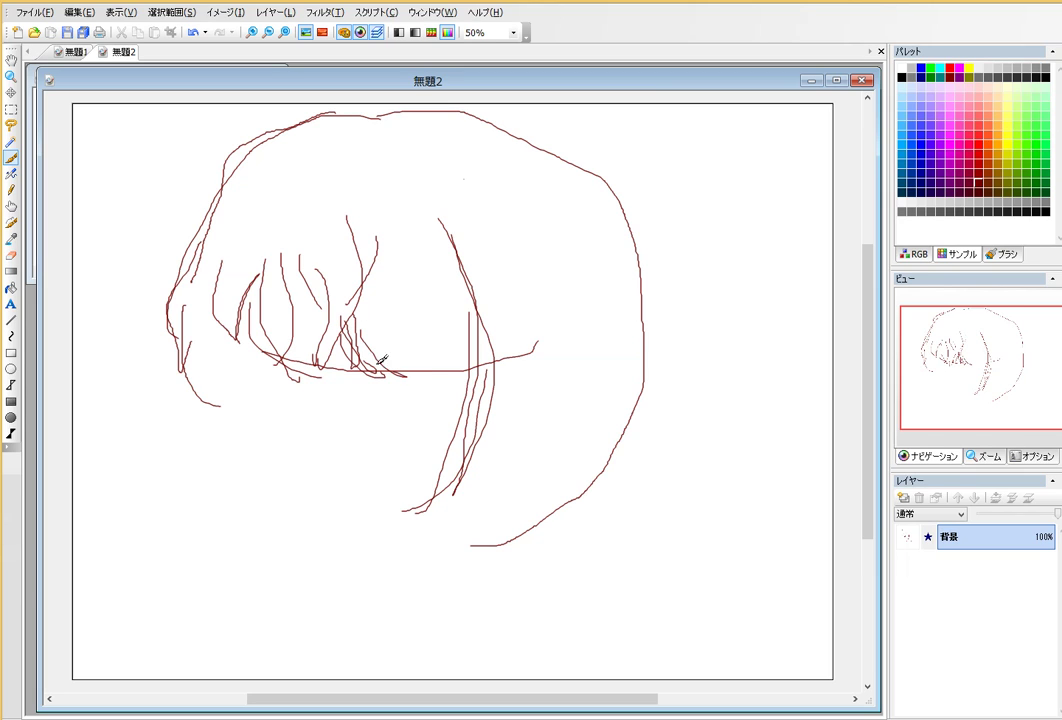
mouse_move(382, 280)
mouse_down()
mouse_move(386, 356)
mouse_move(360, 340)
mouse_move(383, 303)
mouse_up()
mouse_move(392, 252)
mouse_down()
mouse_move(415, 272)
mouse_move(400, 322)
mouse_move(385, 333)
mouse_move(404, 232)
mouse_move(434, 275)
mouse_move(419, 323)
mouse_move(391, 349)
mouse_up()
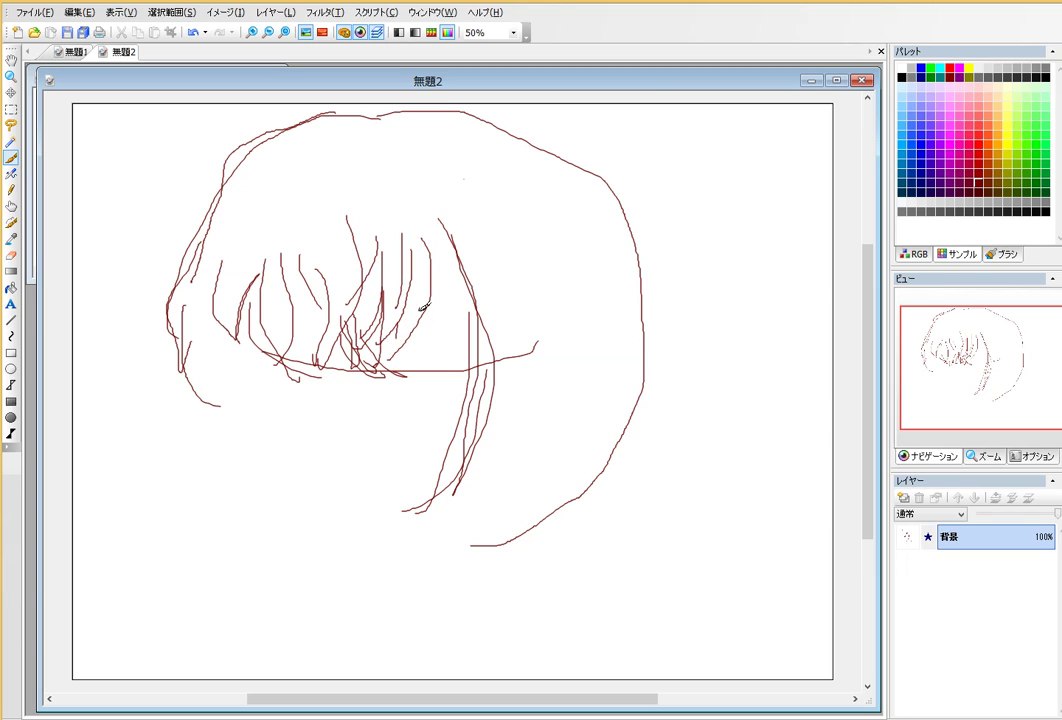
drag(425, 307, 412, 360)
Add strands across the right fringe and right side, long left strands, and the outer left hair edge.
mouse_move(451, 354)
mouse_down()
mouse_move(463, 277)
mouse_move(456, 193)
mouse_up()
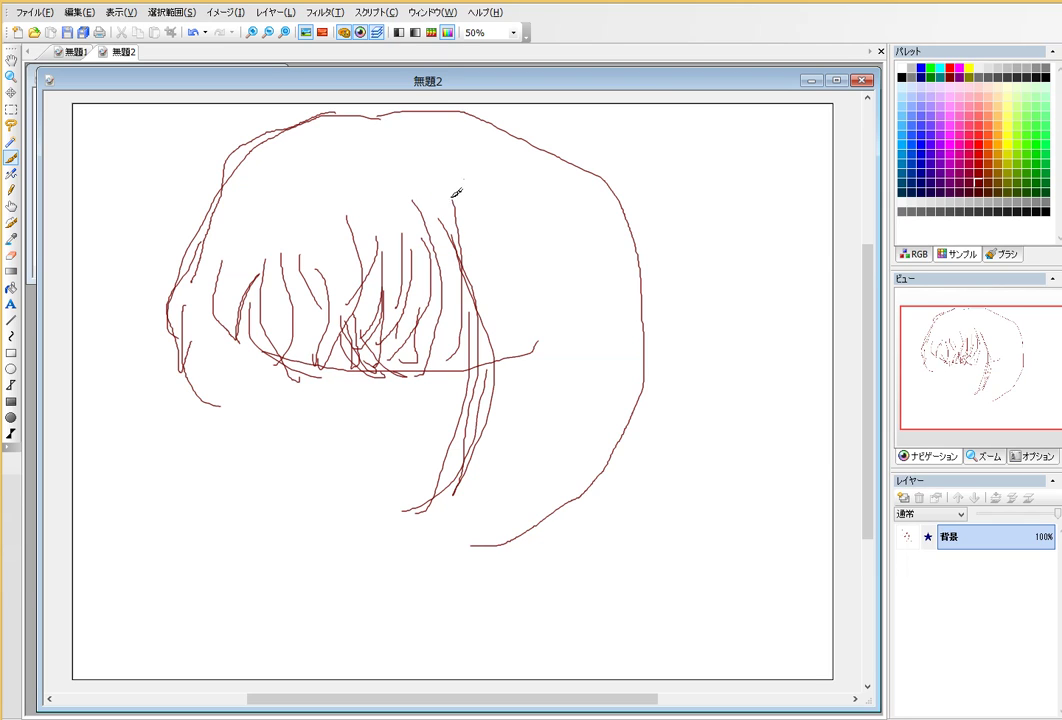
mouse_move(472, 306)
mouse_down()
mouse_move(462, 349)
mouse_move(465, 295)
mouse_move(437, 212)
mouse_up()
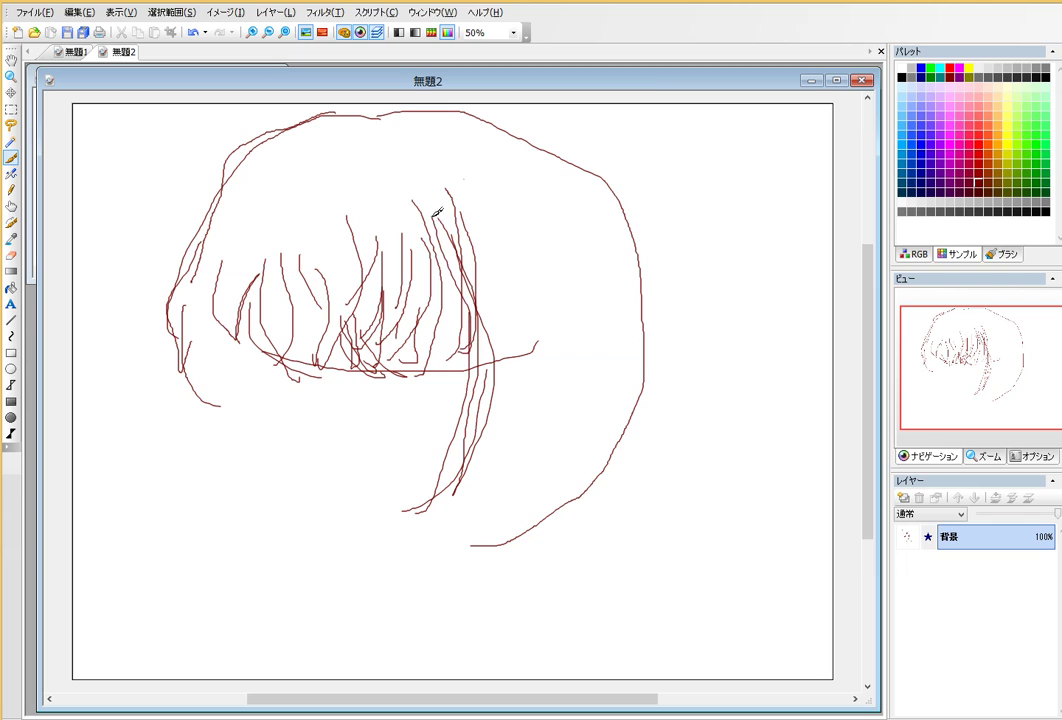
drag(484, 244, 489, 350)
mouse_move(484, 290)
mouse_down()
mouse_move(515, 300)
mouse_move(511, 235)
mouse_up()
mouse_move(493, 185)
mouse_down()
mouse_move(544, 292)
mouse_move(522, 322)
mouse_up()
mouse_move(540, 200)
mouse_down()
mouse_move(569, 223)
mouse_move(569, 310)
mouse_move(552, 337)
mouse_move(563, 290)
mouse_up()
drag(572, 195, 588, 298)
mouse_move(577, 196)
mouse_down()
mouse_move(605, 236)
mouse_move(630, 405)
mouse_move(580, 479)
mouse_move(629, 345)
mouse_up()
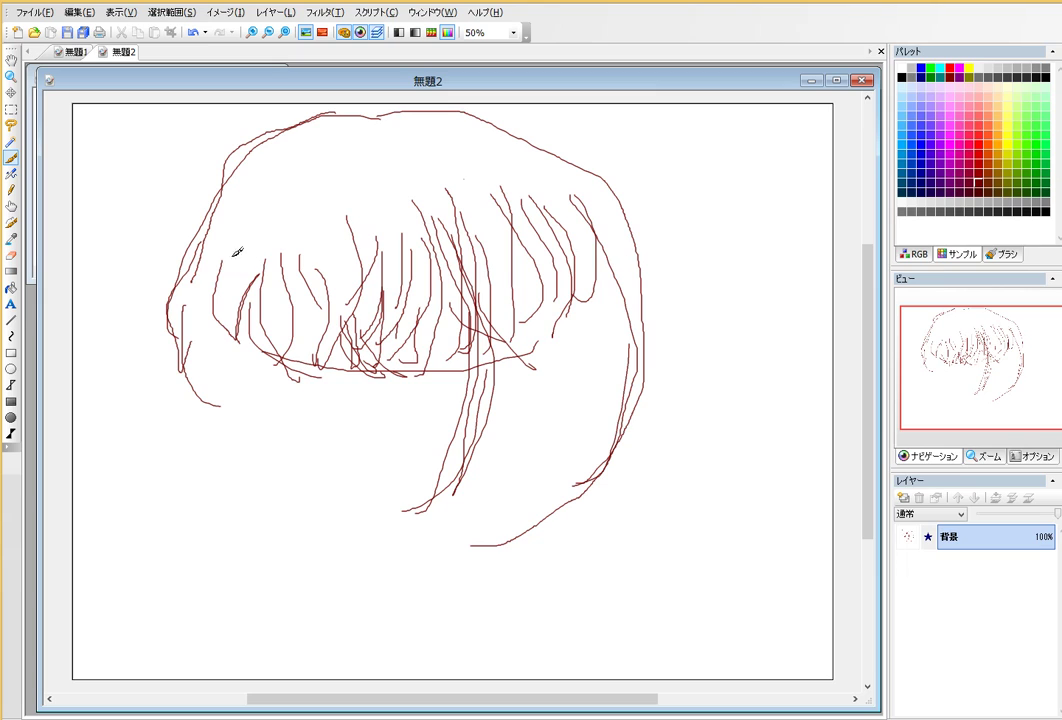
mouse_move(225, 242)
mouse_down()
mouse_move(202, 333)
mouse_move(257, 460)
mouse_up()
drag(258, 275, 238, 303)
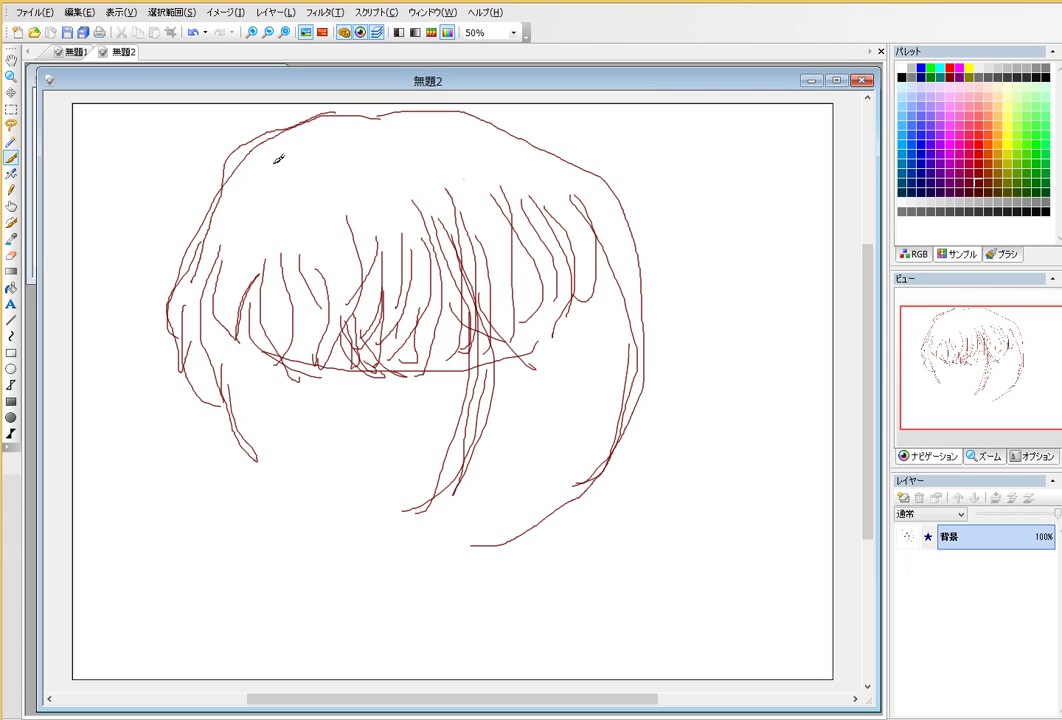
mouse_move(275, 129)
mouse_down()
mouse_move(185, 200)
mouse_move(172, 300)
mouse_move(208, 429)
mouse_move(265, 487)
mouse_move(441, 583)
mouse_up()
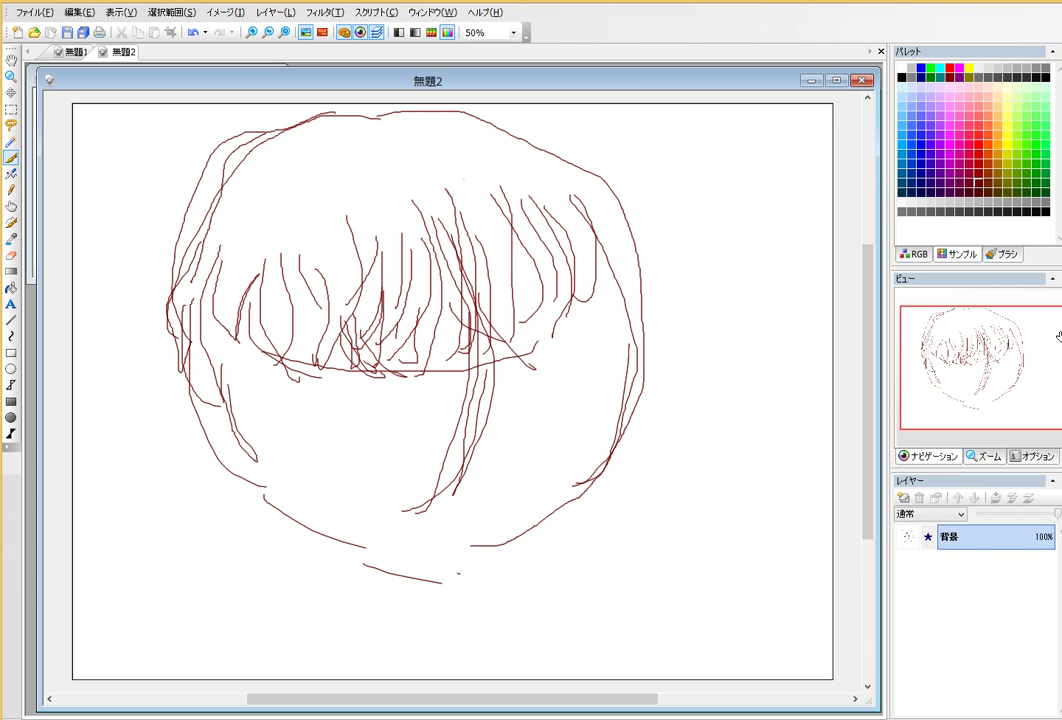
Check the avatar reference and extend the curve along the lower chin.
key(alt+Tab)
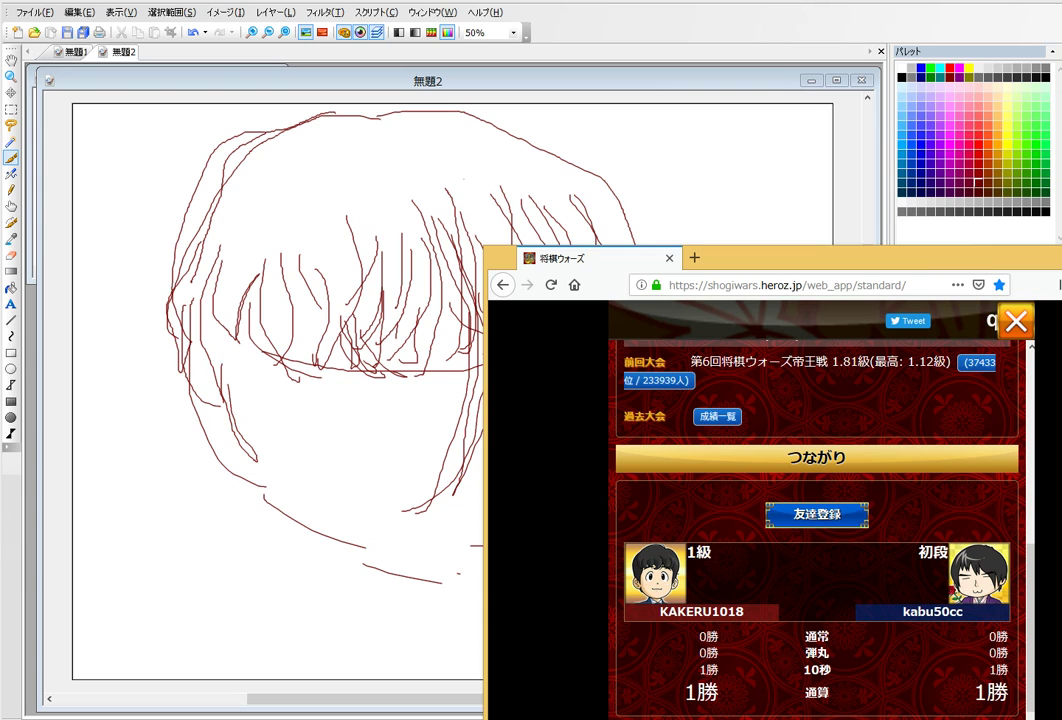
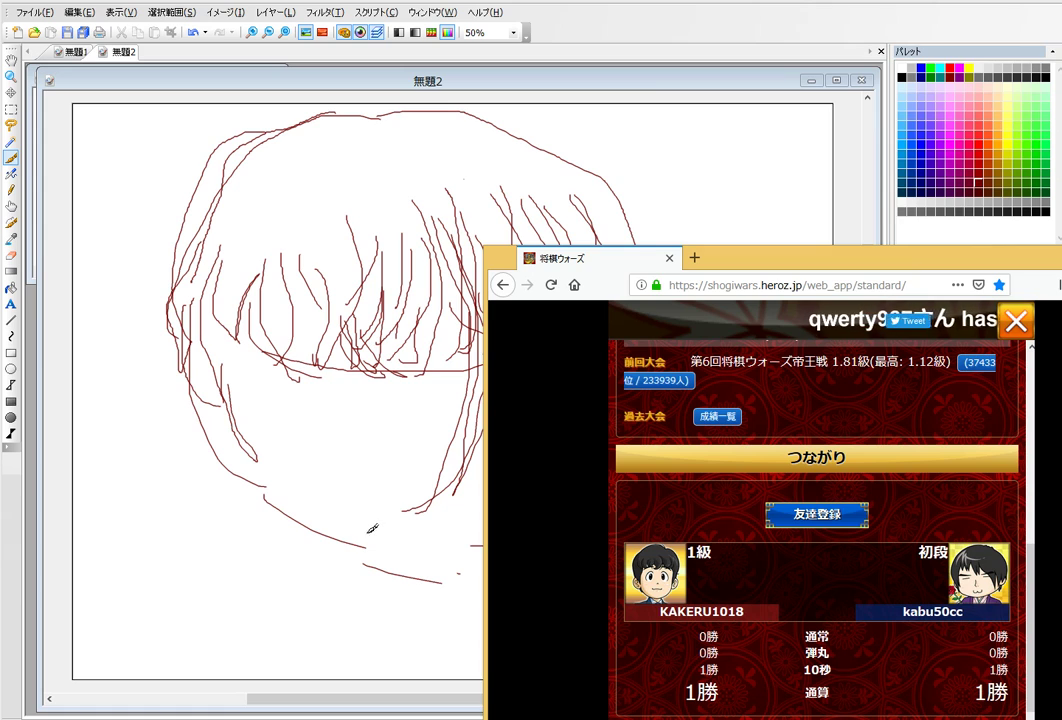
key(alt+Tab)
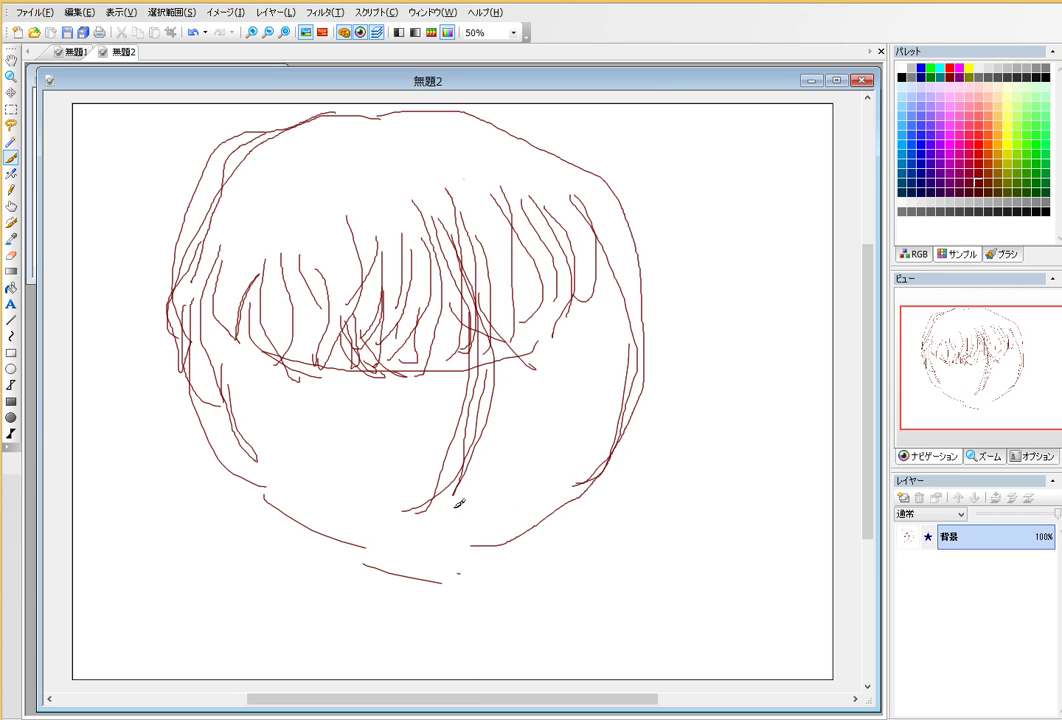
mouse_move(476, 497)
mouse_down()
mouse_move(457, 480)
mouse_move(470, 492)
mouse_up()
Sketch the hooked nose strokes and a retraced round loop for the right eye.
key(alt+Tab)
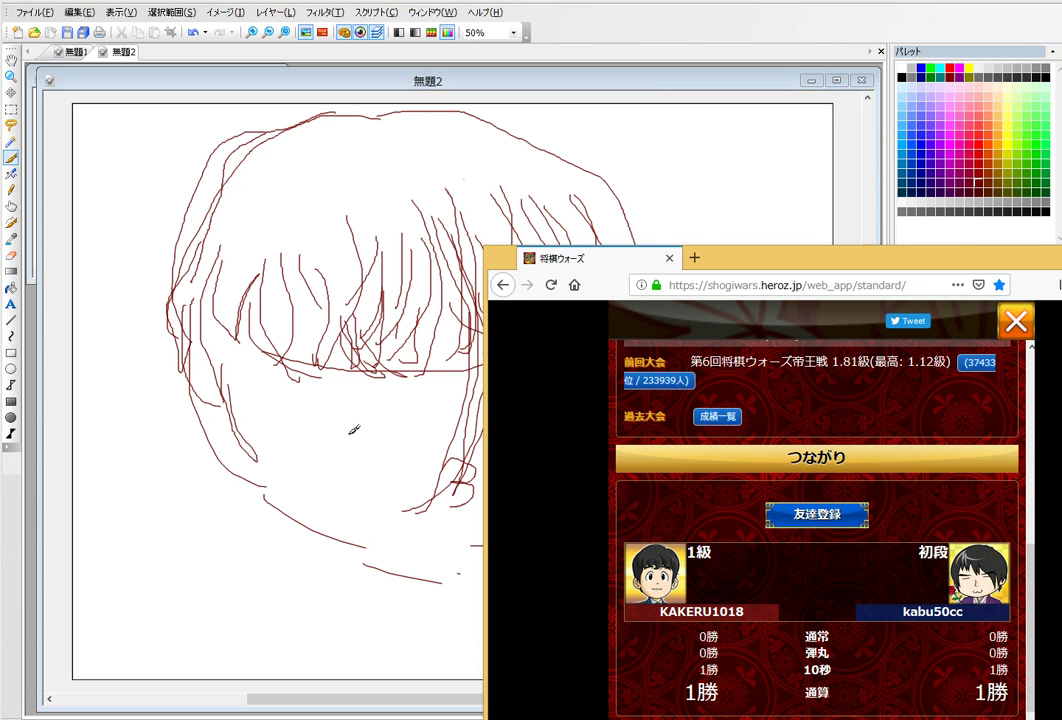
key(alt+Tab)
drag(456, 433, 475, 431)
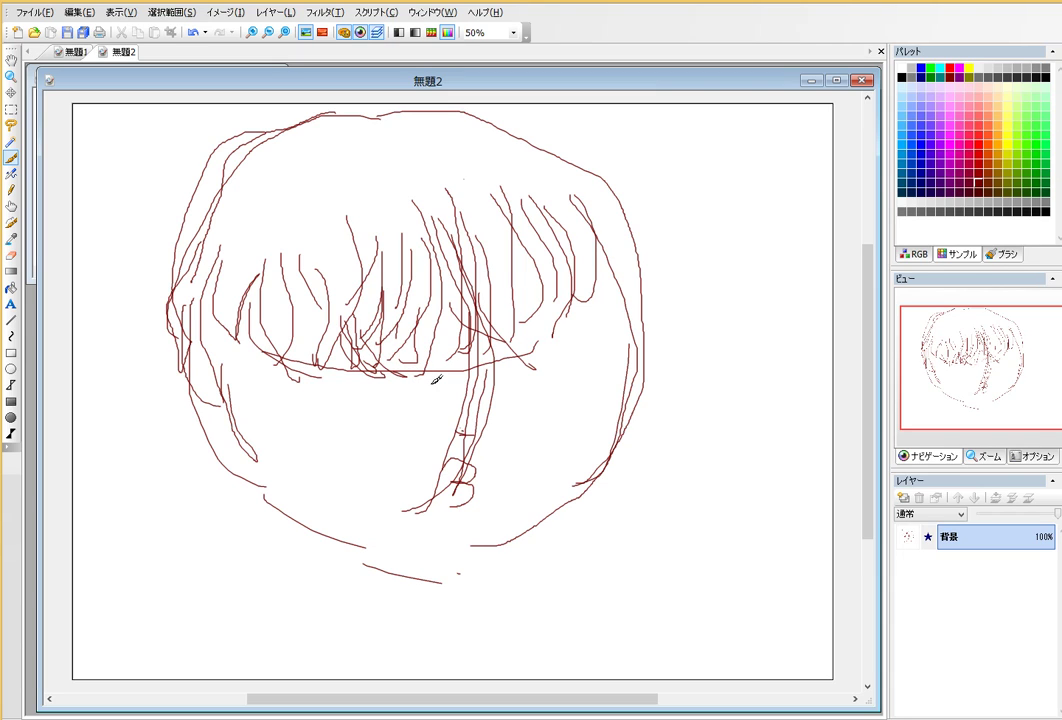
mouse_move(430, 396)
mouse_down()
mouse_move(438, 353)
mouse_move(434, 362)
mouse_move(414, 342)
mouse_move(375, 372)
mouse_up()
mouse_move(541, 366)
mouse_down()
mouse_move(546, 338)
mouse_move(630, 321)
mouse_up()
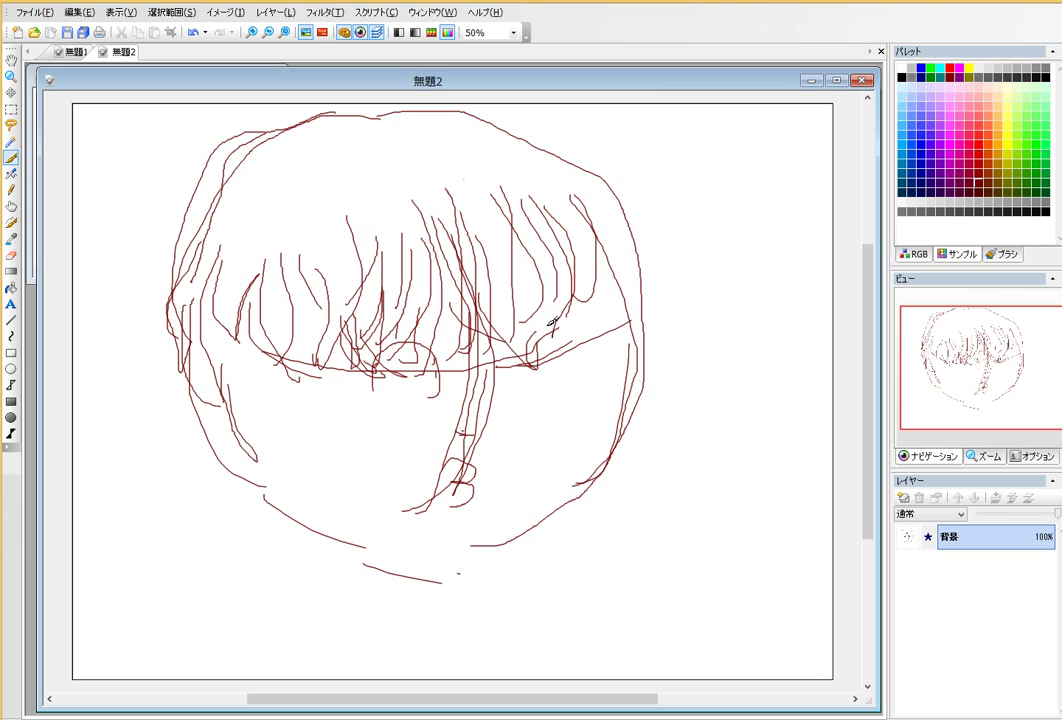
mouse_move(547, 336)
mouse_down()
mouse_move(583, 366)
mouse_move(557, 377)
mouse_move(582, 331)
mouse_up()
mouse_move(531, 357)
mouse_down()
mouse_move(551, 333)
mouse_move(587, 357)
mouse_move(579, 379)
mouse_move(535, 384)
mouse_move(551, 362)
mouse_move(574, 356)
mouse_move(580, 371)
mouse_move(576, 386)
mouse_move(549, 397)
mouse_move(582, 358)
mouse_up()
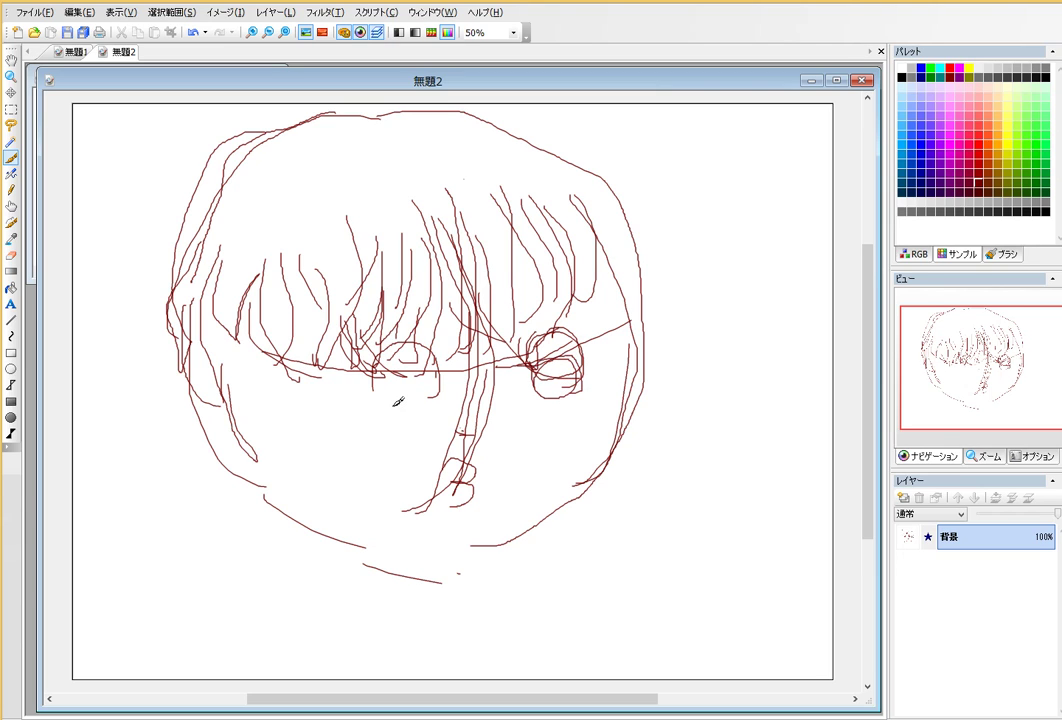
Draw the left eye, reinforce the right eye's edges and bottom, and add the mouth below the nose.
mouse_move(398, 401)
mouse_down()
mouse_move(378, 380)
mouse_move(438, 385)
mouse_move(395, 358)
mouse_move(379, 394)
mouse_move(425, 365)
mouse_move(432, 383)
mouse_move(380, 365)
mouse_move(379, 411)
mouse_move(372, 386)
mouse_move(395, 424)
mouse_move(428, 370)
mouse_up()
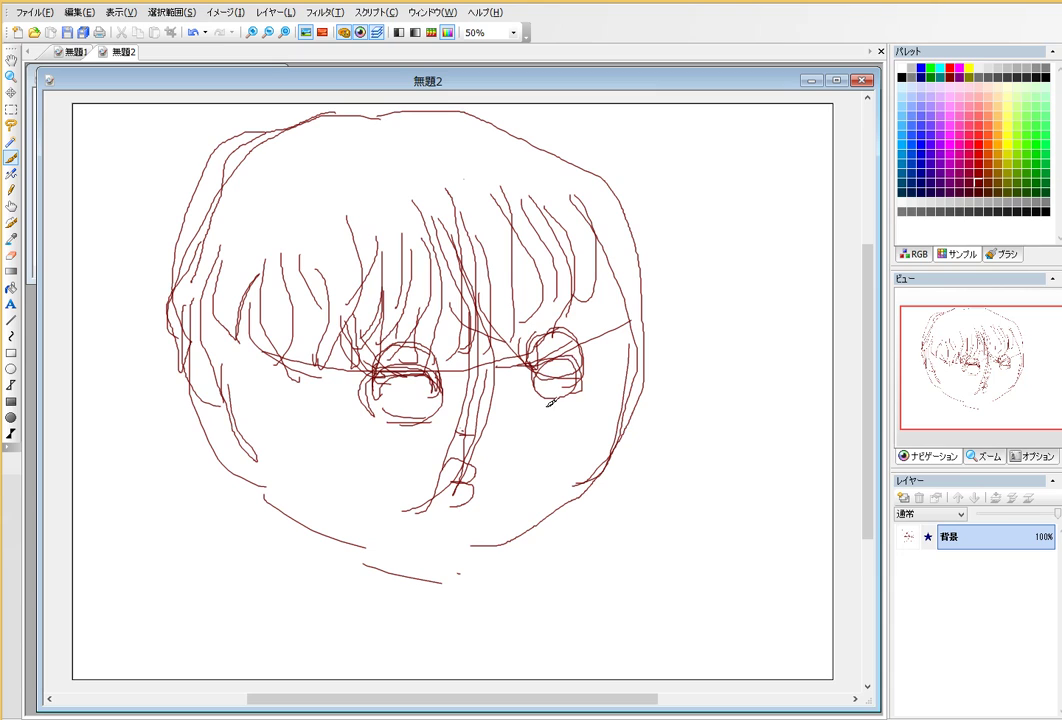
drag(544, 406, 572, 405)
key(alt+Tab)
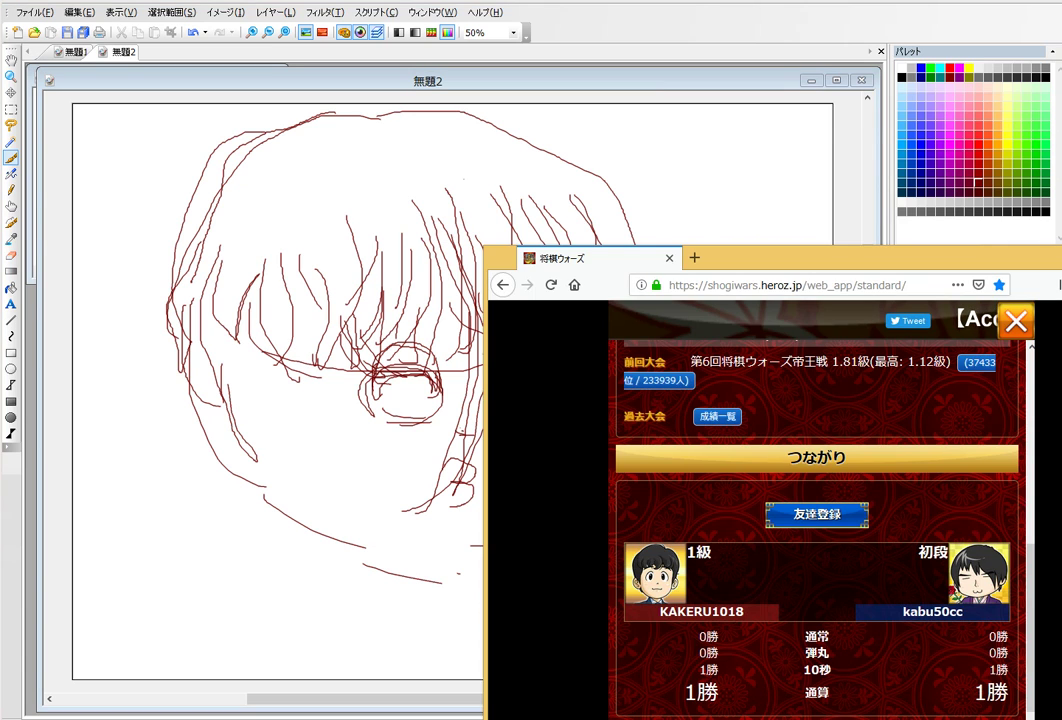
key(alt+Tab)
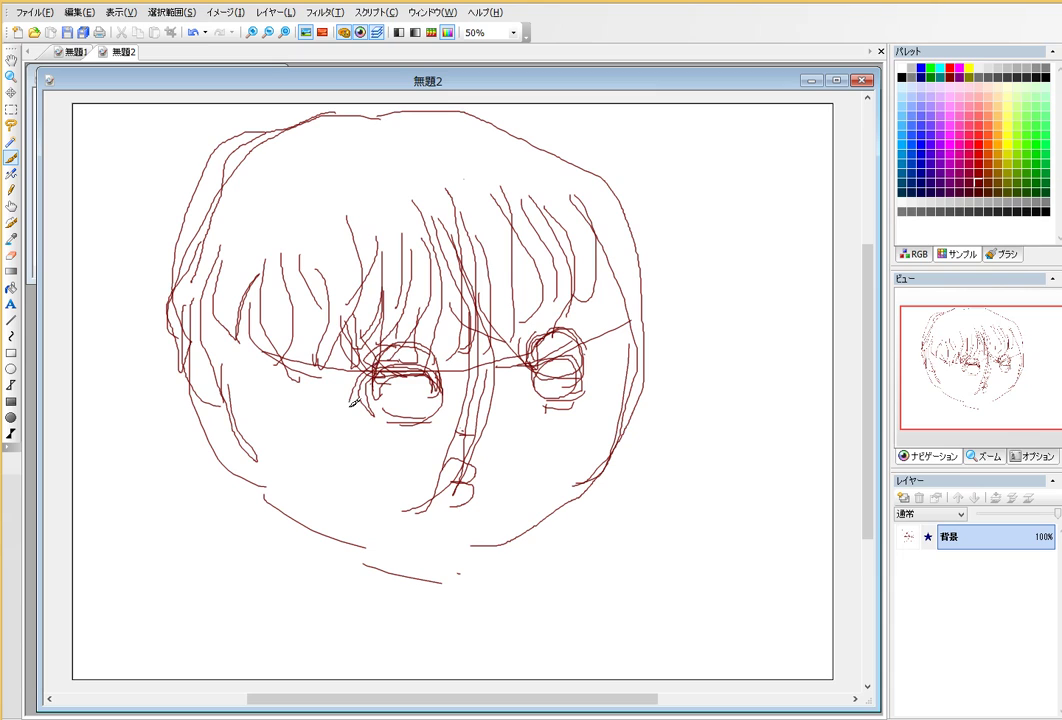
drag(355, 421, 370, 372)
drag(566, 338, 598, 362)
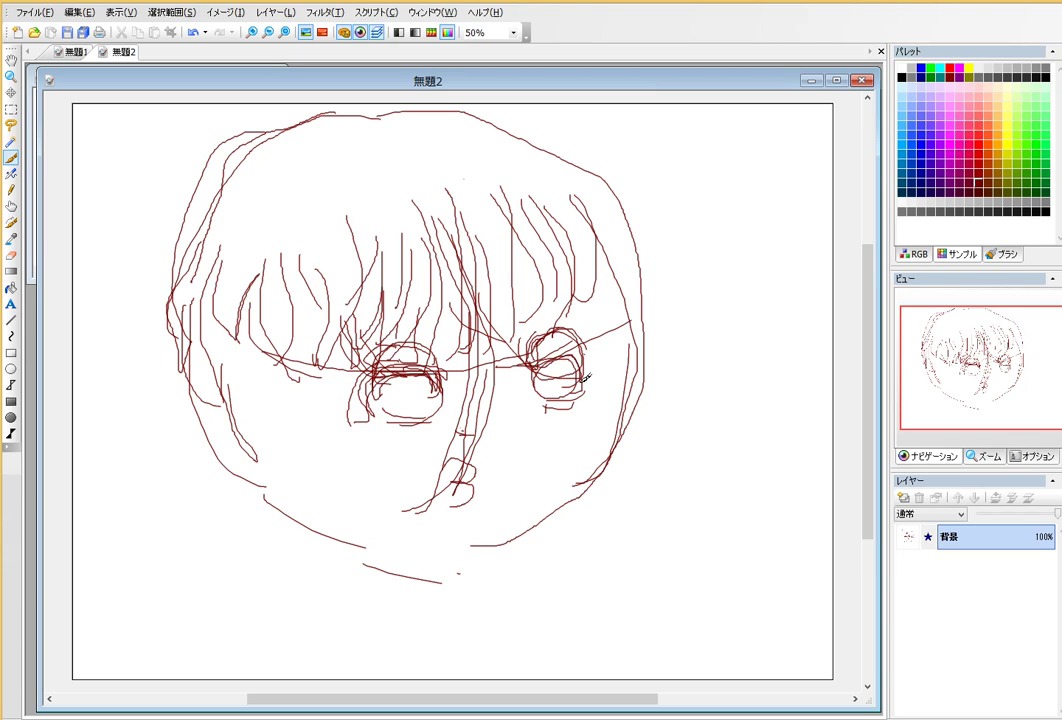
drag(533, 398, 581, 393)
mouse_move(476, 466)
mouse_down()
mouse_move(502, 497)
mouse_move(476, 496)
mouse_up()
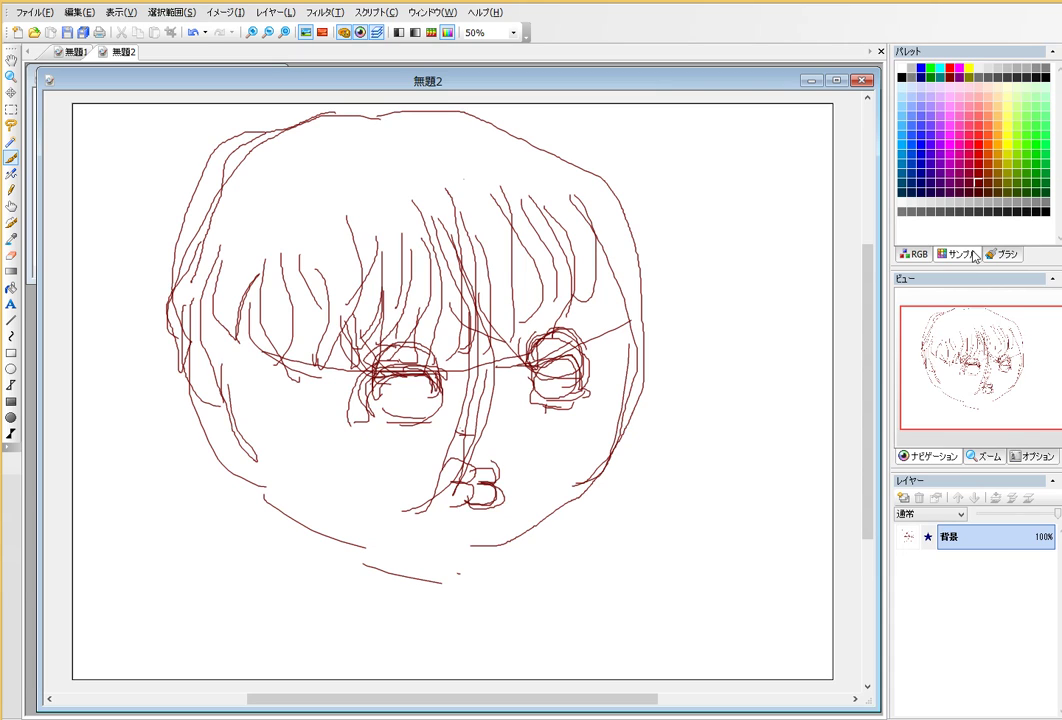
Switch to the eraser at size 81 and rub out the left mouth strokes and inner eye lines.
click(1002, 254)
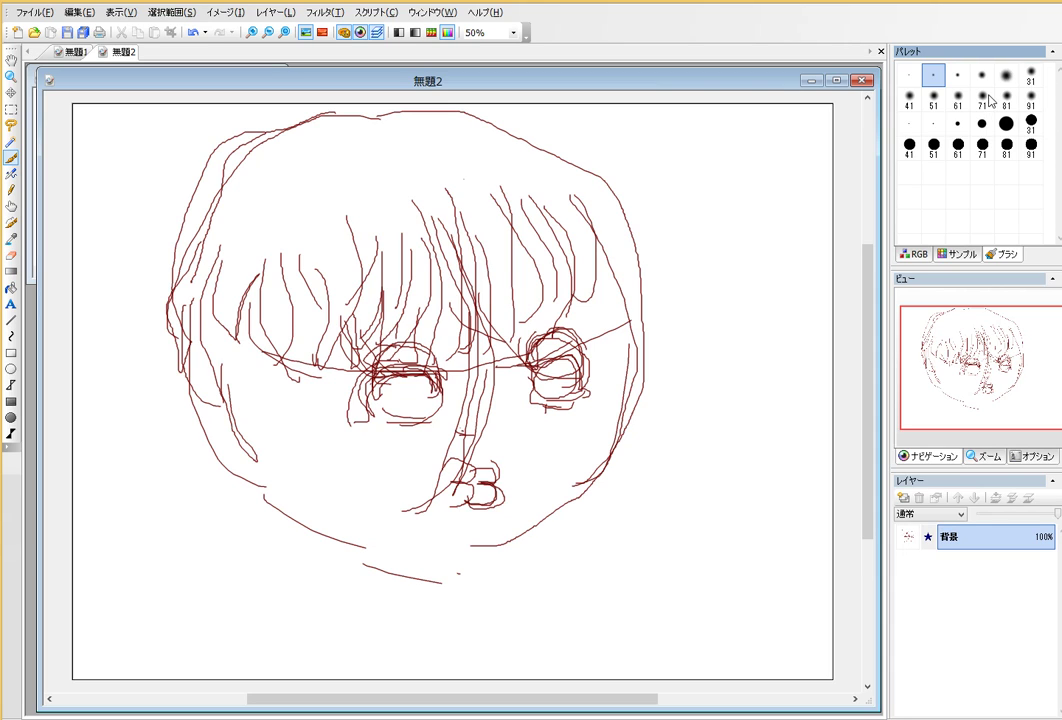
click(11, 255)
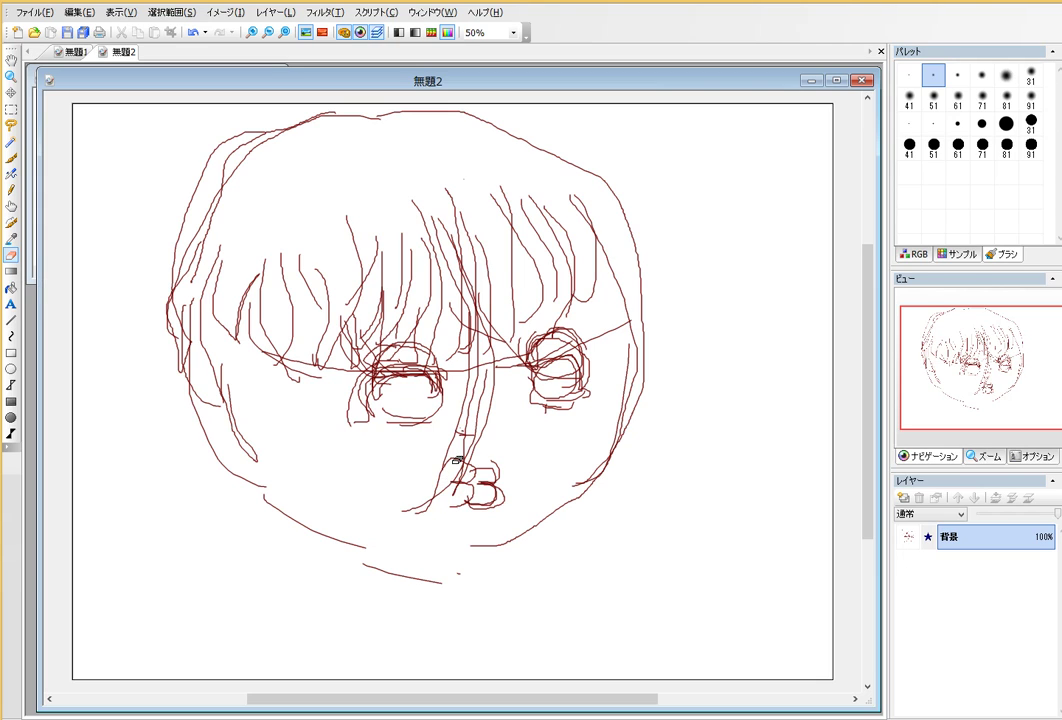
drag(445, 470, 451, 484)
click(1007, 124)
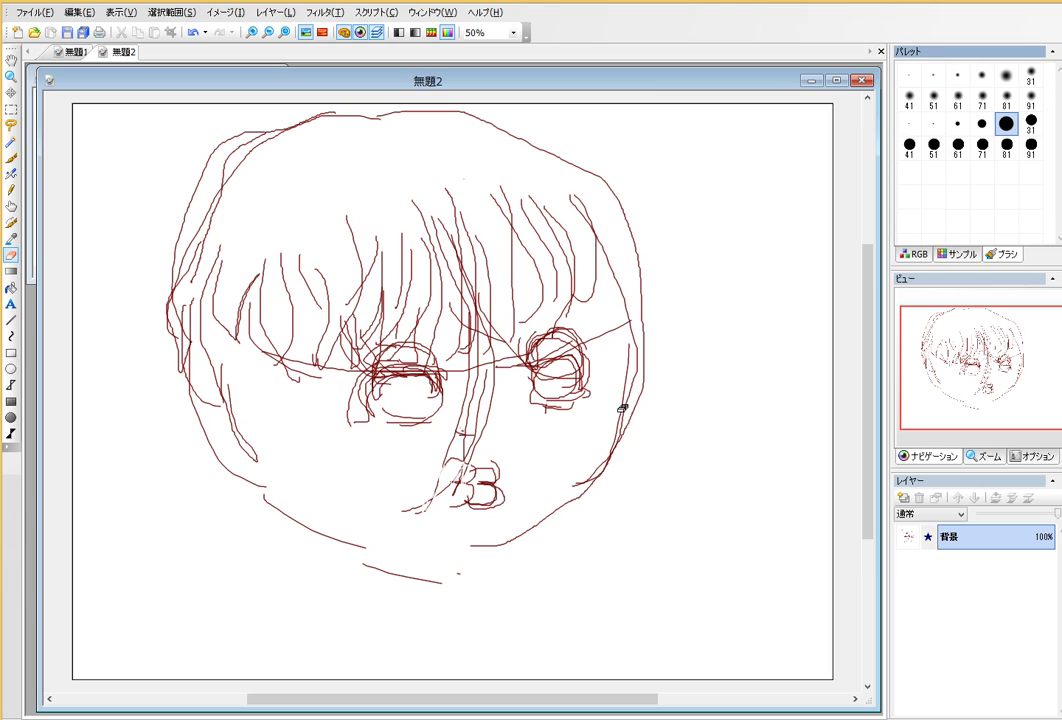
mouse_move(445, 494)
mouse_down()
mouse_move(473, 461)
mouse_move(473, 513)
mouse_move(416, 505)
mouse_up()
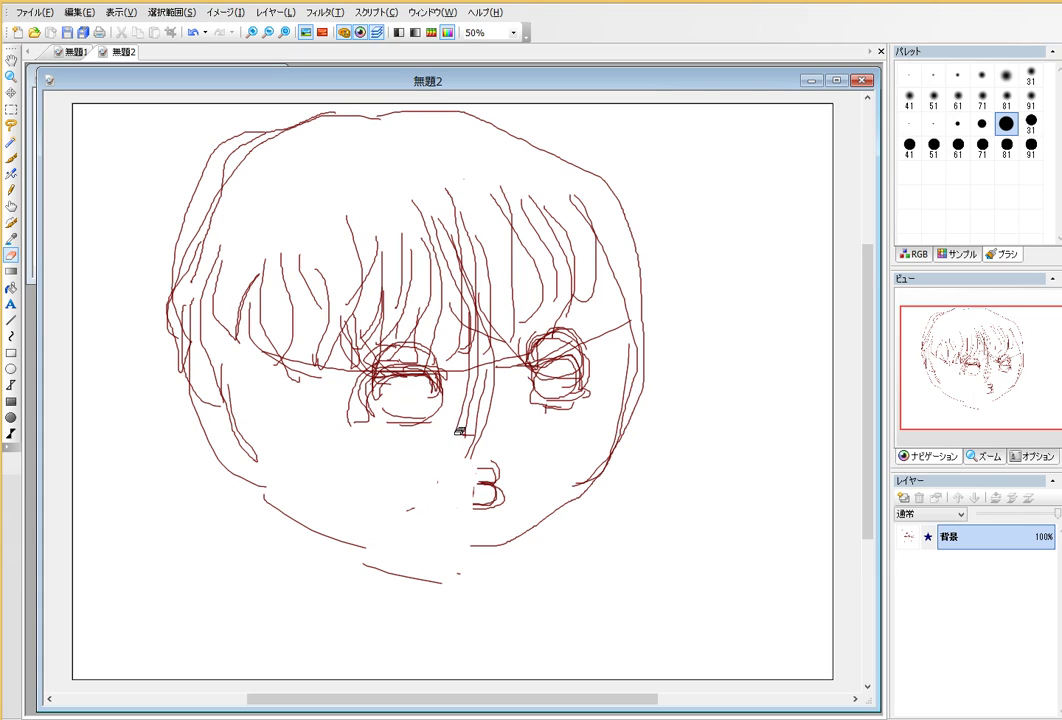
mouse_move(410, 380)
mouse_down()
mouse_move(391, 372)
mouse_move(432, 398)
mouse_move(400, 380)
mouse_move(370, 405)
mouse_up()
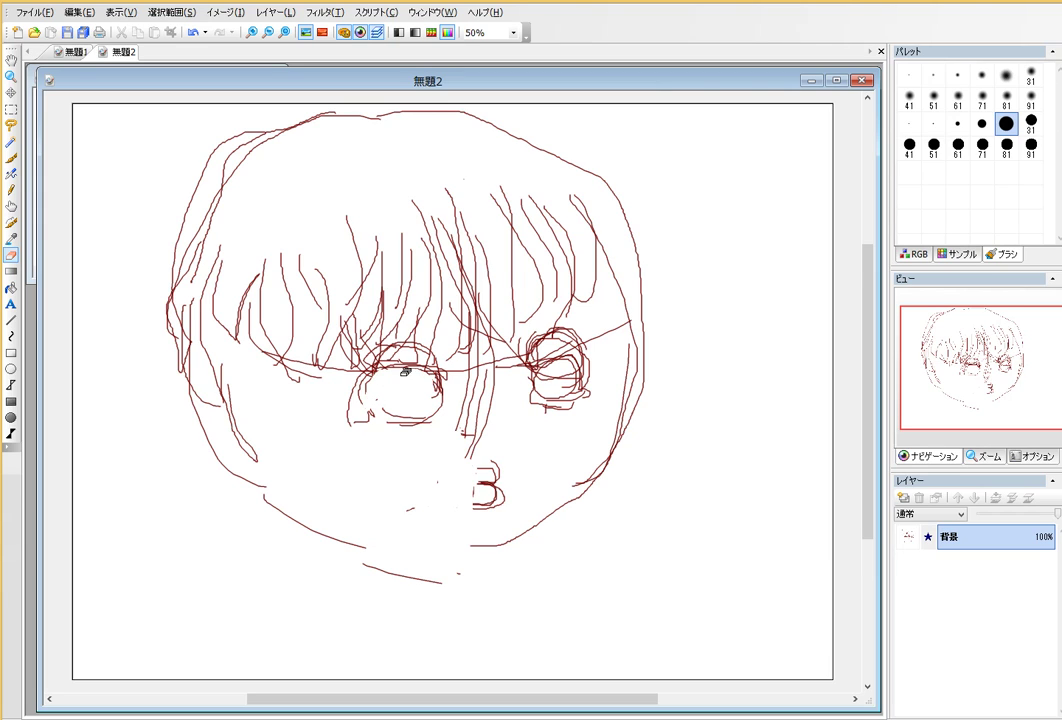
mouse_move(531, 378)
mouse_down()
mouse_move(560, 350)
mouse_move(530, 372)
mouse_move(564, 354)
mouse_move(582, 376)
mouse_move(550, 360)
mouse_move(565, 375)
mouse_move(573, 349)
mouse_move(547, 351)
mouse_move(572, 348)
mouse_move(582, 380)
mouse_move(545, 380)
mouse_move(566, 382)
mouse_up()
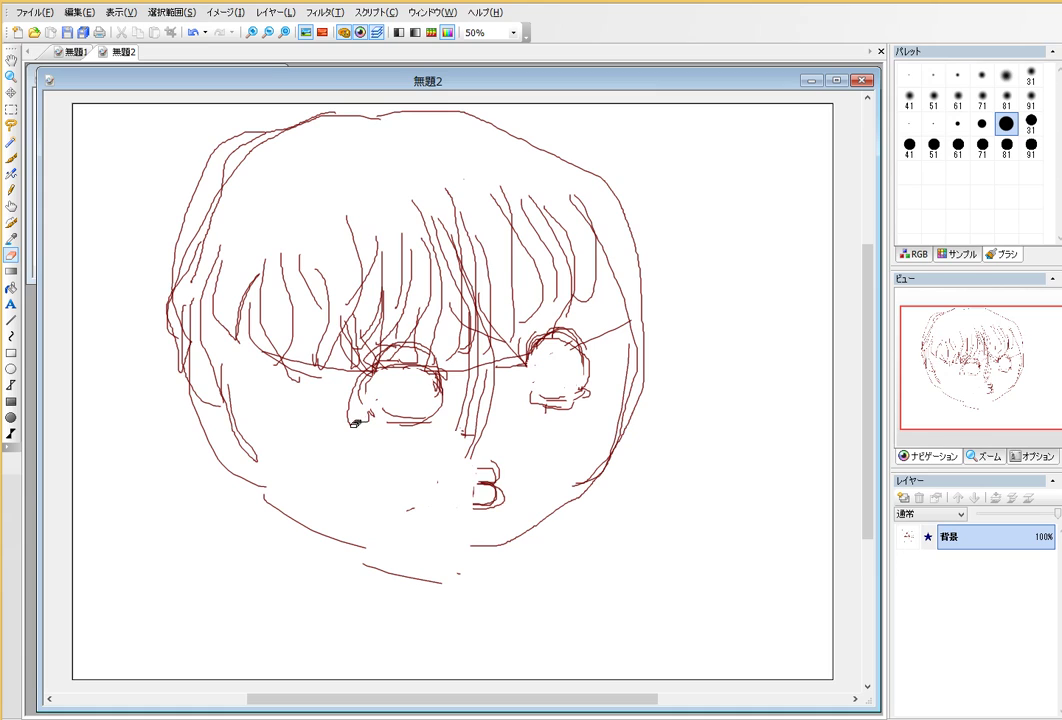
Switch back to the brush and thickly outline the right face edge, jaw, chin and left ear.
click(10, 157)
drag(634, 352, 614, 406)
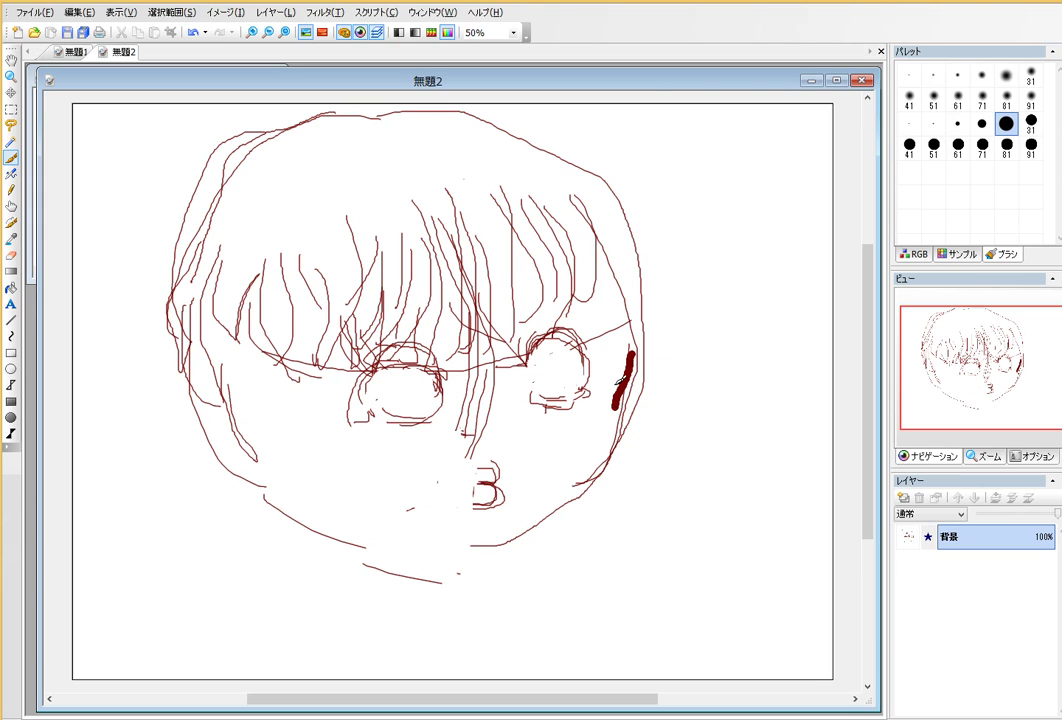
mouse_move(634, 348)
mouse_down()
mouse_move(620, 455)
mouse_move(600, 488)
mouse_move(478, 559)
mouse_move(275, 505)
mouse_move(254, 464)
mouse_move(251, 404)
mouse_move(245, 460)
mouse_move(277, 495)
mouse_move(362, 520)
mouse_up()
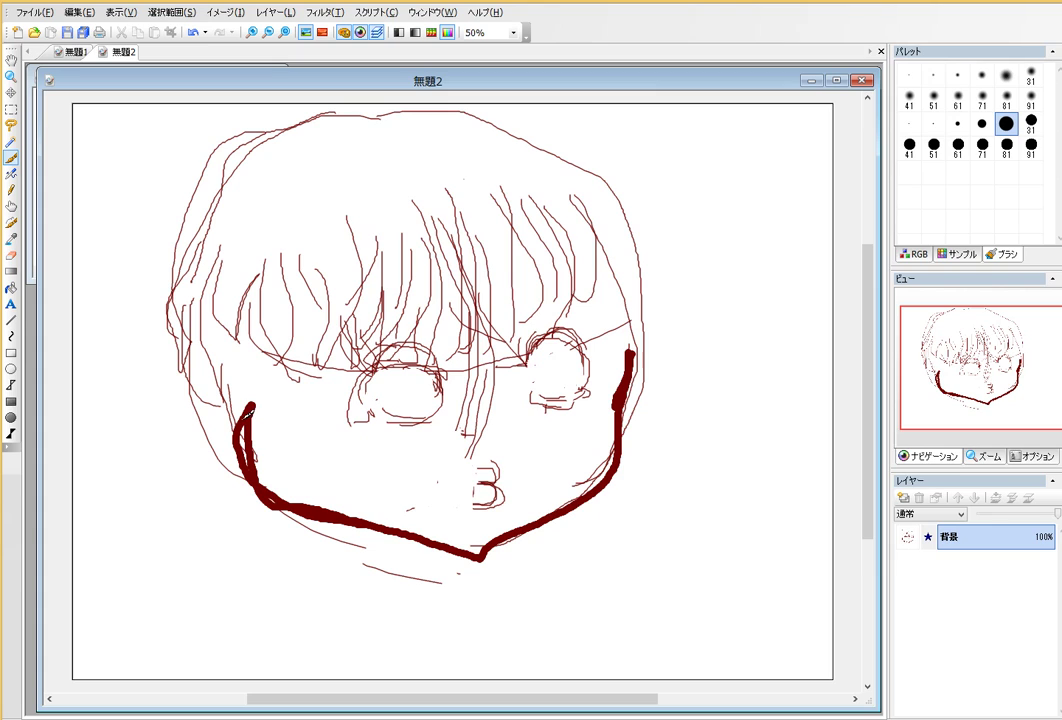
mouse_move(249, 408)
mouse_down()
mouse_move(225, 336)
mouse_move(214, 348)
mouse_move(192, 345)
mouse_move(210, 435)
mouse_move(241, 470)
mouse_up()
click(203, 329)
mouse_move(213, 331)
mouse_down()
mouse_move(238, 425)
mouse_move(203, 347)
mouse_up()
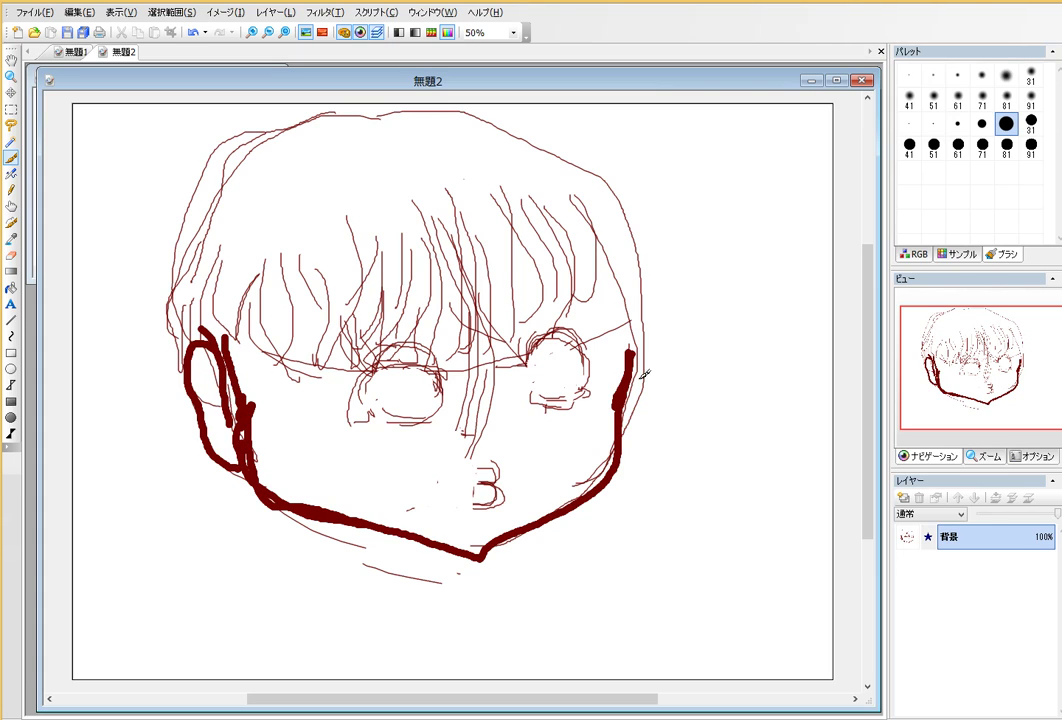
drag(629, 352, 651, 314)
drag(367, 519, 473, 553)
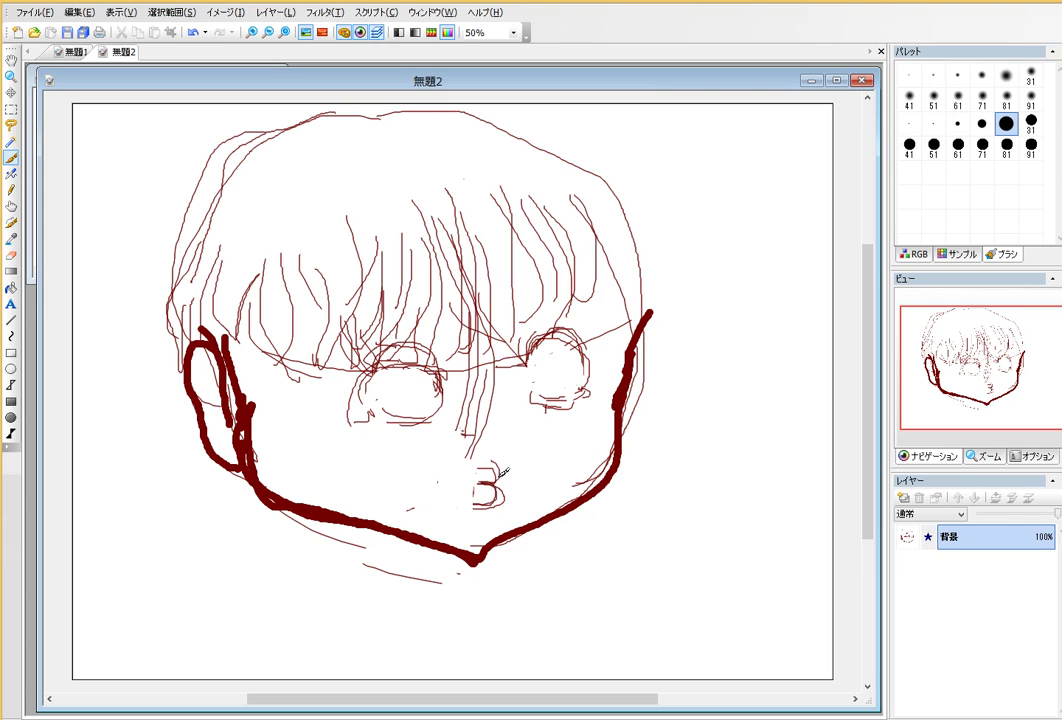
drag(228, 342, 202, 288)
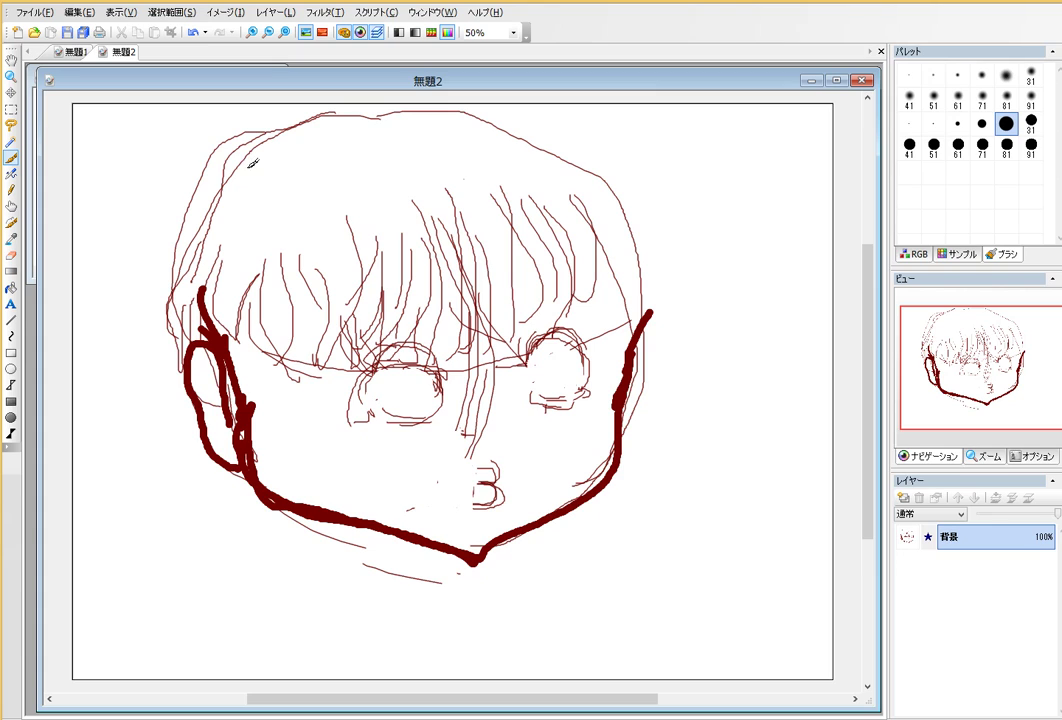
Trace the hair's outer contour thickly across the top, the left side and the top-right.
click(292, 117)
mouse_move(292, 117)
mouse_down()
mouse_move(221, 128)
mouse_move(282, 110)
mouse_move(228, 127)
mouse_move(176, 197)
mouse_up()
mouse_move(195, 155)
mouse_down()
mouse_move(176, 240)
mouse_move(192, 205)
mouse_move(182, 272)
mouse_move(203, 232)
mouse_move(215, 292)
mouse_move(210, 262)
mouse_move(200, 332)
mouse_move(246, 372)
mouse_up()
mouse_move(178, 288)
mouse_down()
mouse_move(162, 240)
mouse_move(168, 215)
mouse_move(158, 360)
mouse_move(172, 348)
mouse_up()
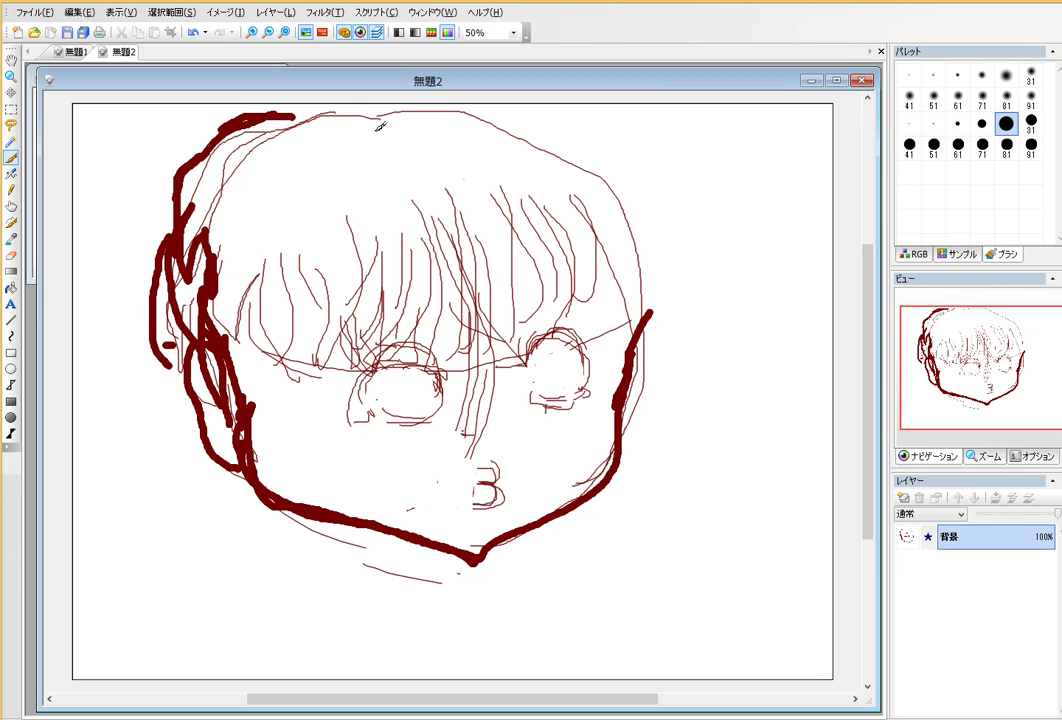
mouse_move(245, 127)
mouse_down()
mouse_move(480, 107)
mouse_move(600, 165)
mouse_move(655, 242)
mouse_up()
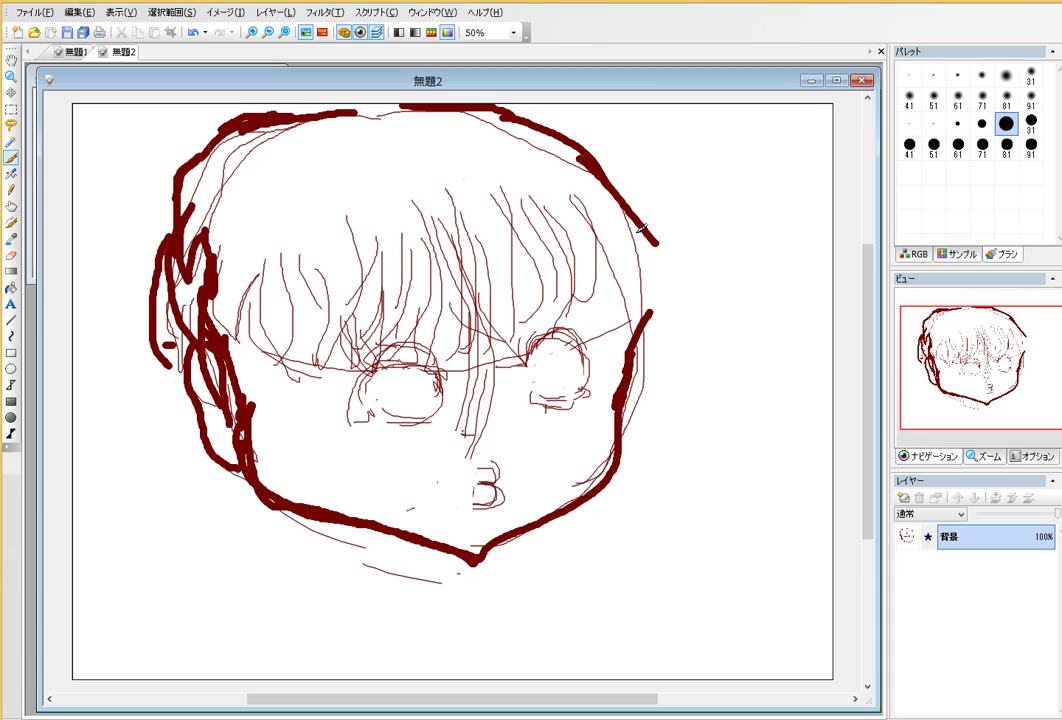
mouse_move(600, 193)
mouse_down()
mouse_move(647, 215)
mouse_move(661, 276)
mouse_move(658, 288)
mouse_move(625, 248)
mouse_move(656, 287)
mouse_move(664, 323)
mouse_move(662, 337)
mouse_move(652, 318)
mouse_move(643, 336)
mouse_move(632, 424)
mouse_up()
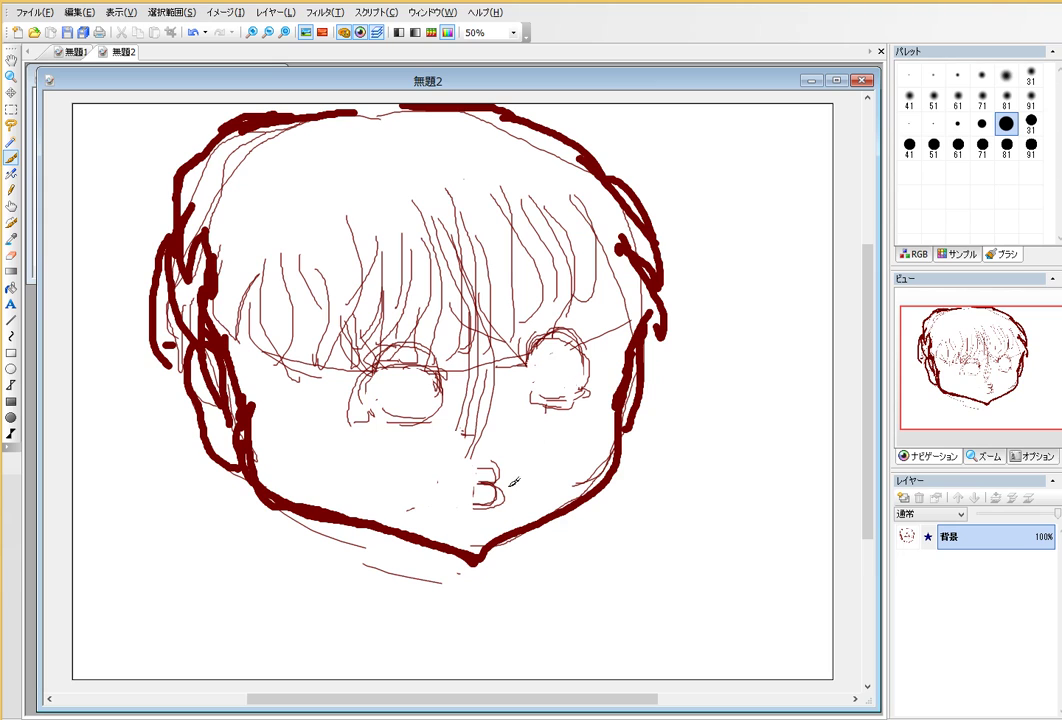
Draw the collar loop, neck lines down to the canvas bottom and the left shoulder line.
key(alt+Tab)
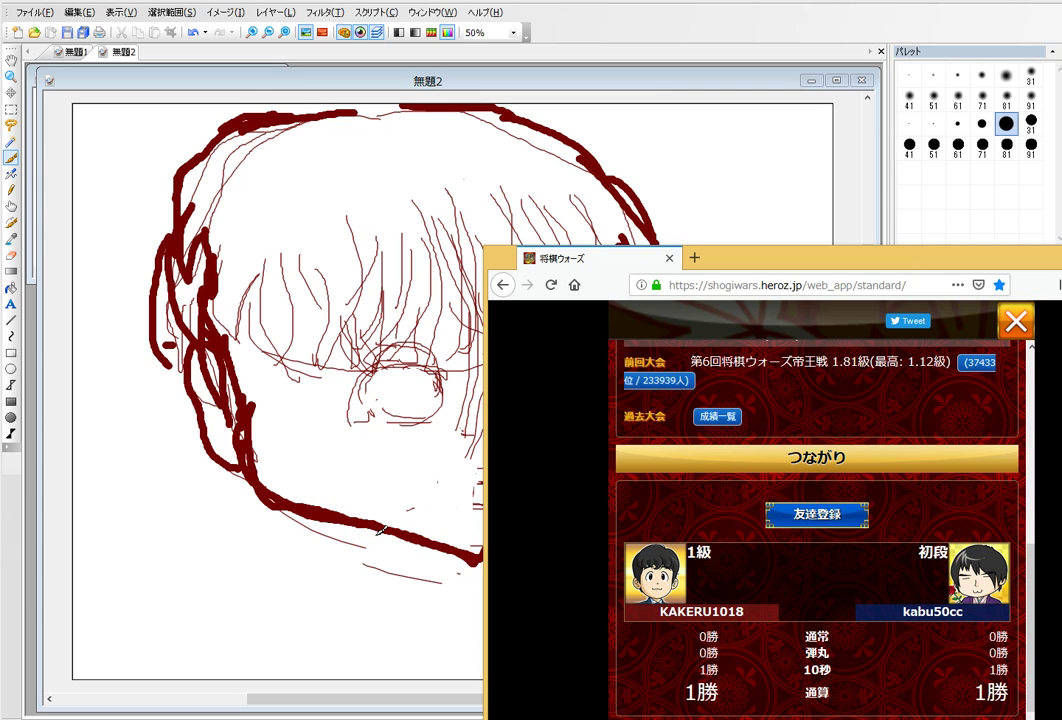
key(alt+Tab)
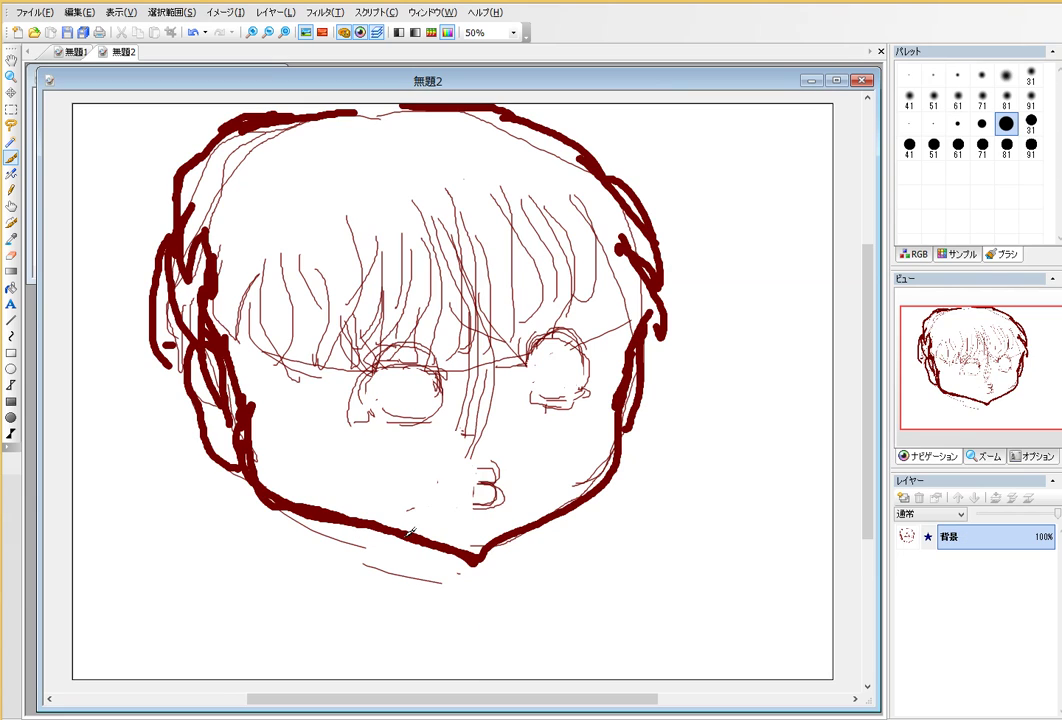
mouse_move(507, 538)
mouse_down()
mouse_move(470, 581)
mouse_move(432, 569)
mouse_move(437, 541)
mouse_move(419, 554)
mouse_move(422, 566)
mouse_move(428, 542)
mouse_move(402, 534)
mouse_move(434, 569)
mouse_move(415, 535)
mouse_up()
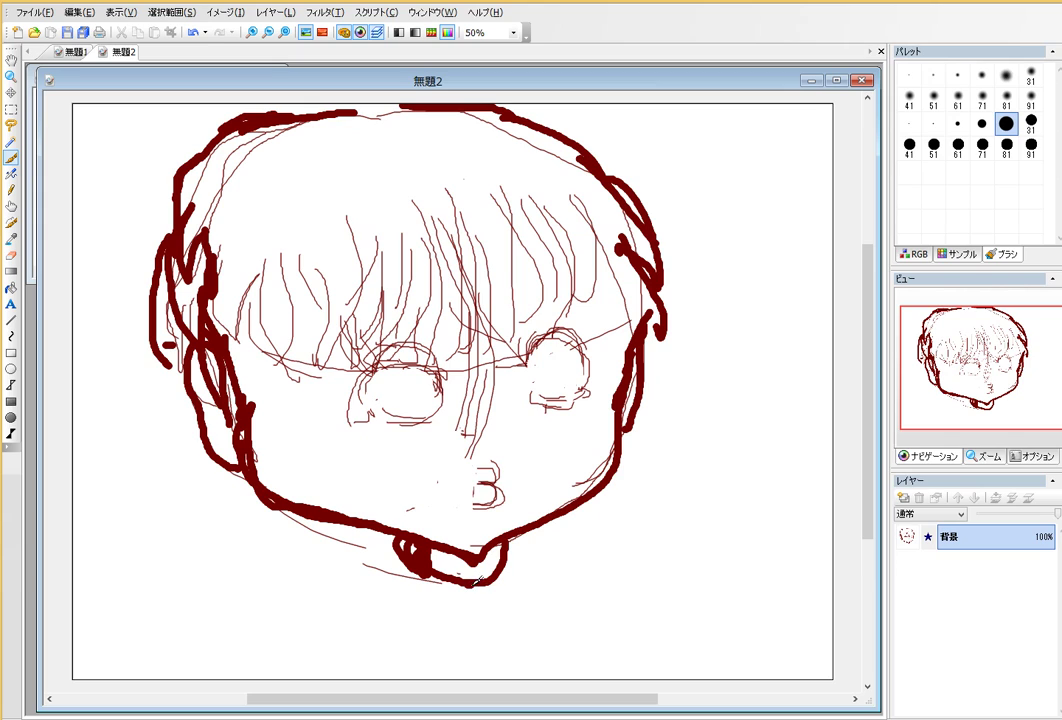
mouse_move(480, 580)
mouse_down()
mouse_move(489, 621)
mouse_move(478, 576)
mouse_move(494, 627)
mouse_move(488, 678)
mouse_up()
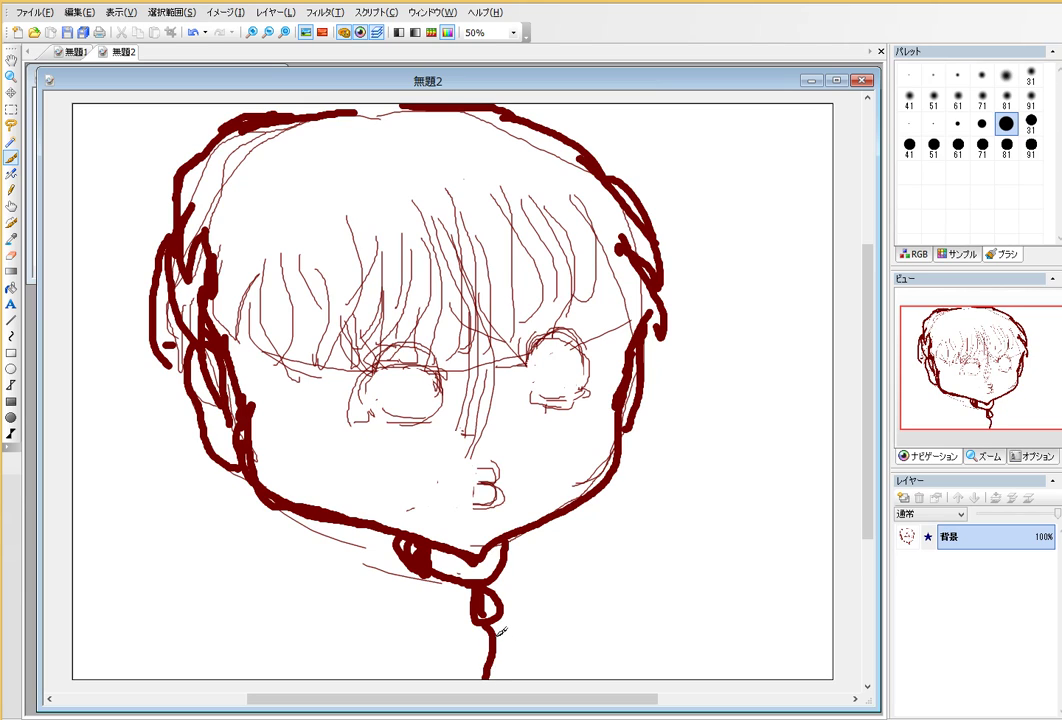
drag(490, 622, 525, 676)
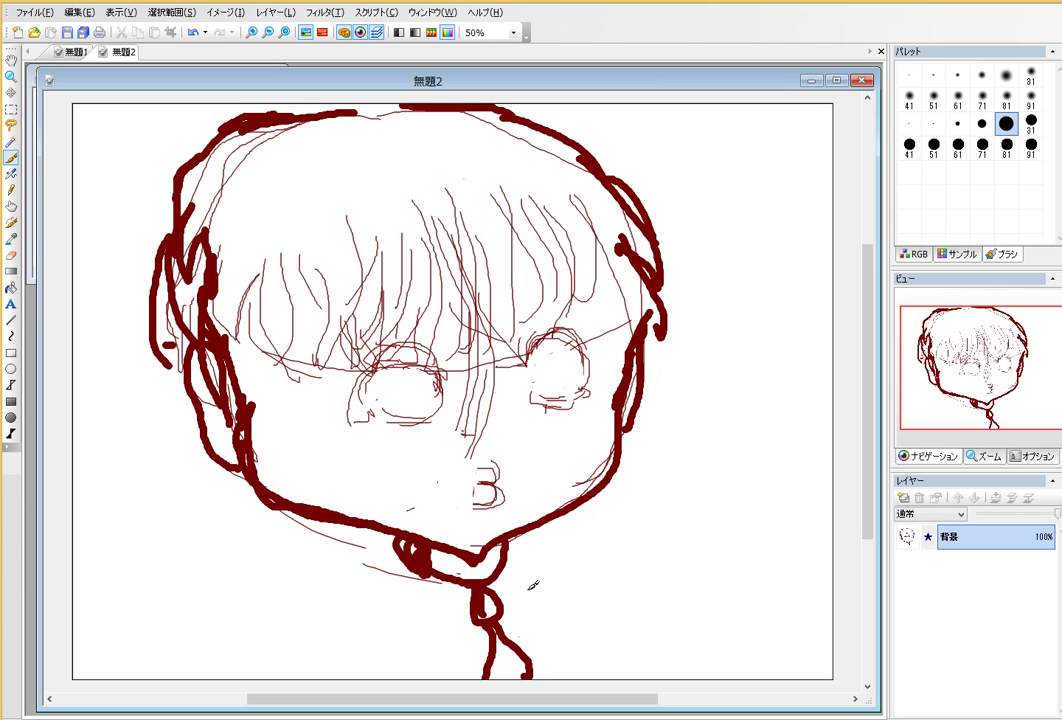
drag(514, 548, 519, 580)
mouse_move(398, 563)
mouse_down()
mouse_move(334, 582)
mouse_move(315, 606)
mouse_up()
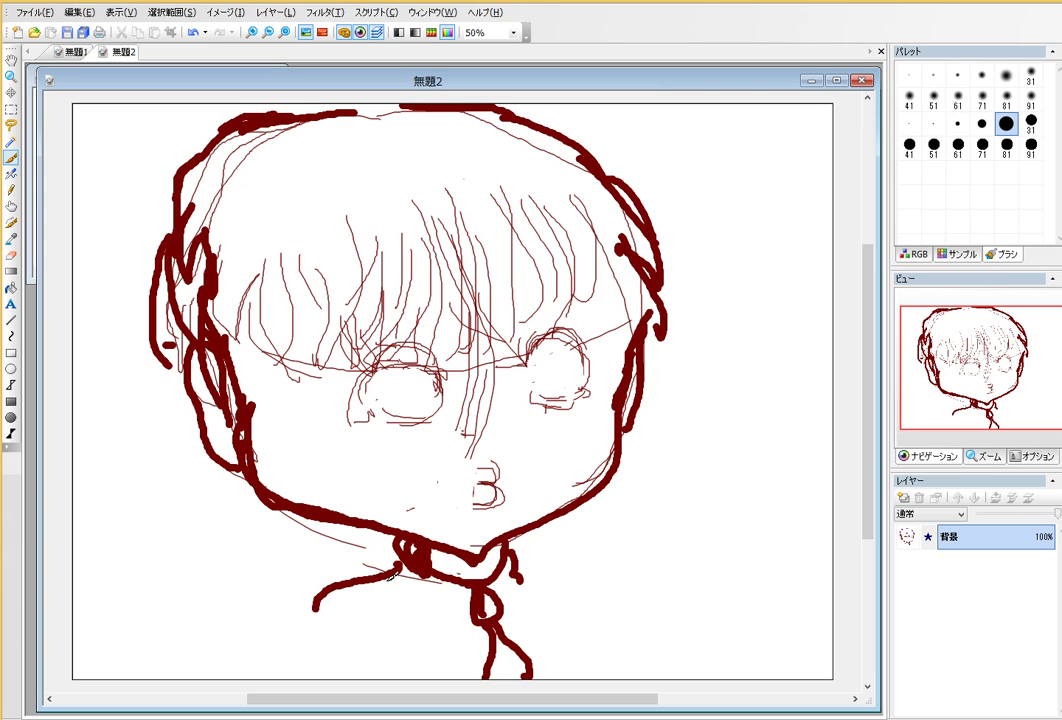
drag(397, 573, 401, 627)
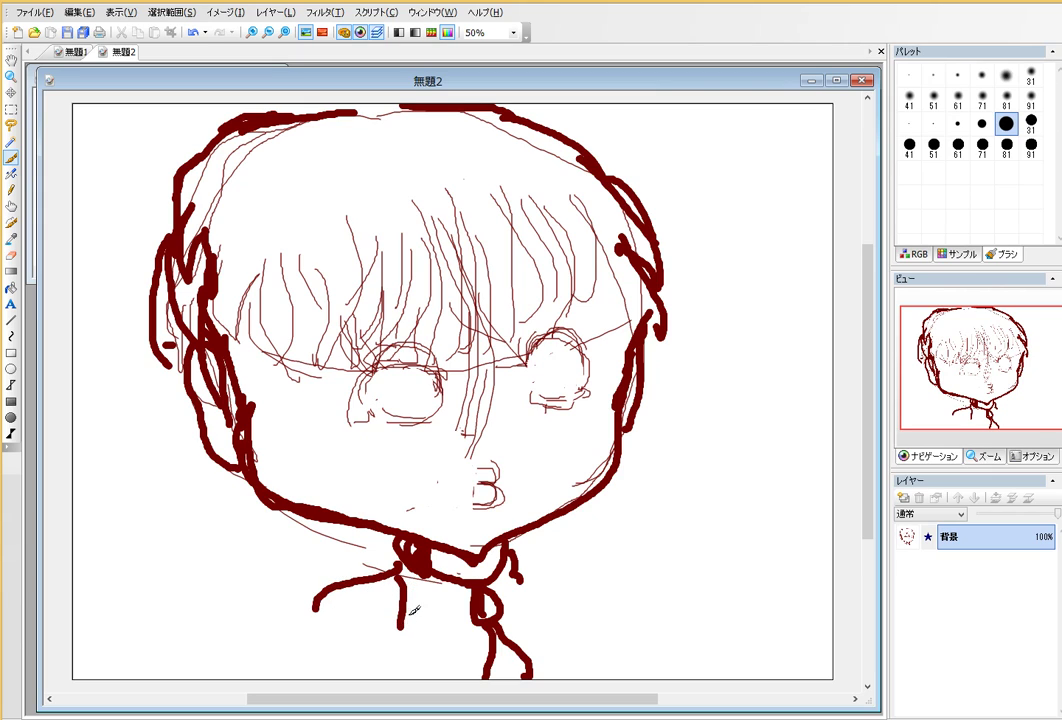
drag(411, 553, 448, 636)
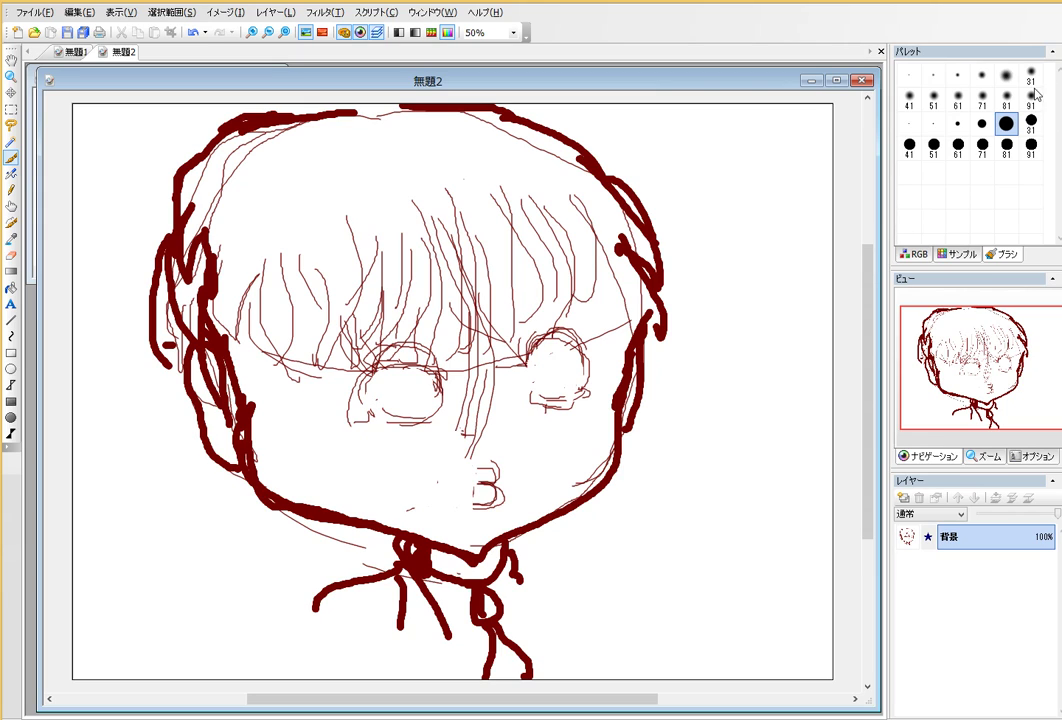
Set size 91 and erase the whole drawing, from the eyes to the head's left side.
click(1031, 146)
drag(410, 398, 363, 426)
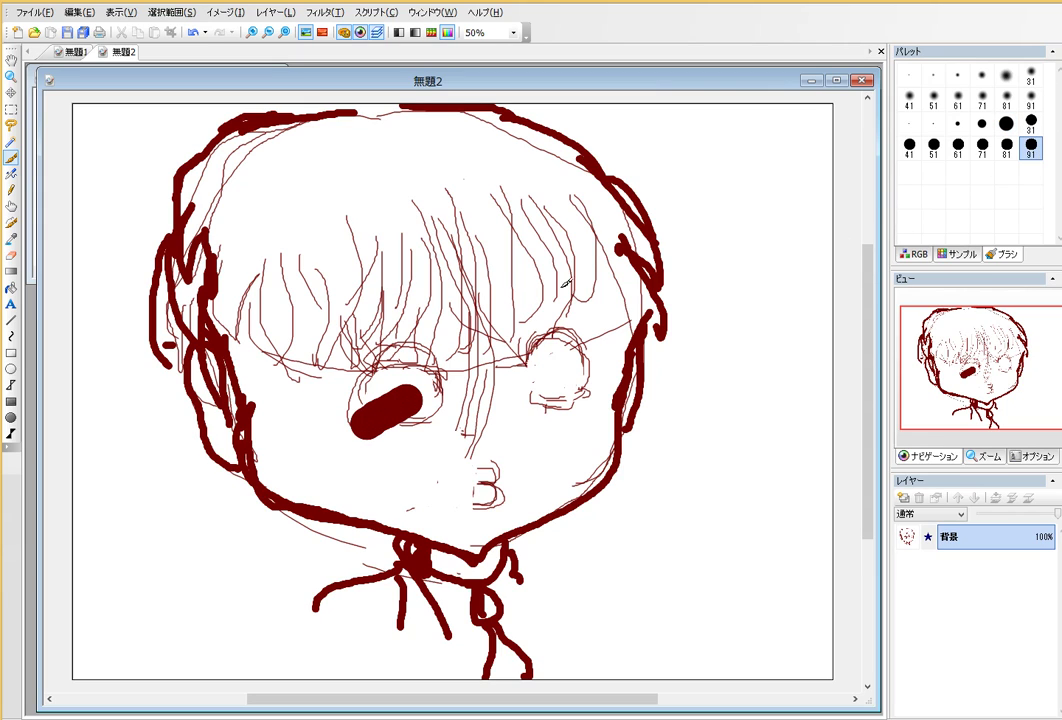
click(11, 256)
mouse_move(315, 296)
mouse_down()
mouse_move(305, 340)
mouse_move(385, 405)
mouse_move(538, 397)
mouse_move(466, 377)
mouse_move(489, 395)
mouse_move(564, 340)
mouse_move(465, 325)
mouse_move(355, 250)
mouse_move(285, 290)
mouse_move(353, 359)
mouse_move(467, 422)
mouse_move(474, 491)
mouse_move(450, 510)
mouse_move(474, 526)
mouse_up()
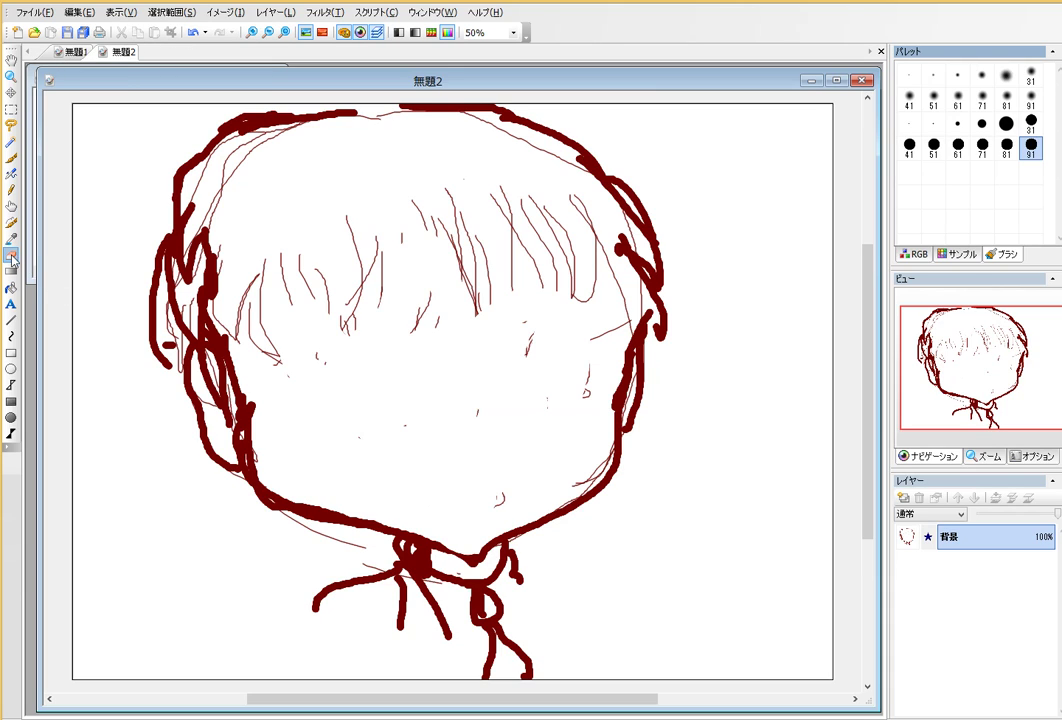
mouse_move(170, 192)
mouse_down()
mouse_move(175, 178)
mouse_move(190, 238)
mouse_move(165, 130)
mouse_move(453, 79)
mouse_move(340, 52)
mouse_move(257, 190)
mouse_move(166, 486)
mouse_move(239, 486)
mouse_move(422, 566)
mouse_move(520, 560)
mouse_move(550, 690)
mouse_move(467, 628)
mouse_move(543, 662)
mouse_move(367, 543)
mouse_move(260, 510)
mouse_move(308, 462)
mouse_move(240, 295)
mouse_move(372, 270)
mouse_move(443, 331)
mouse_move(530, 290)
mouse_move(571, 384)
mouse_move(640, 450)
mouse_move(649, 518)
mouse_move(671, 408)
mouse_move(616, 386)
mouse_move(611, 250)
mouse_move(529, 175)
mouse_move(550, 178)
mouse_move(590, 251)
mouse_move(564, 269)
mouse_move(593, 187)
mouse_move(315, 159)
mouse_move(517, 213)
mouse_move(652, 171)
mouse_move(256, 562)
mouse_up()
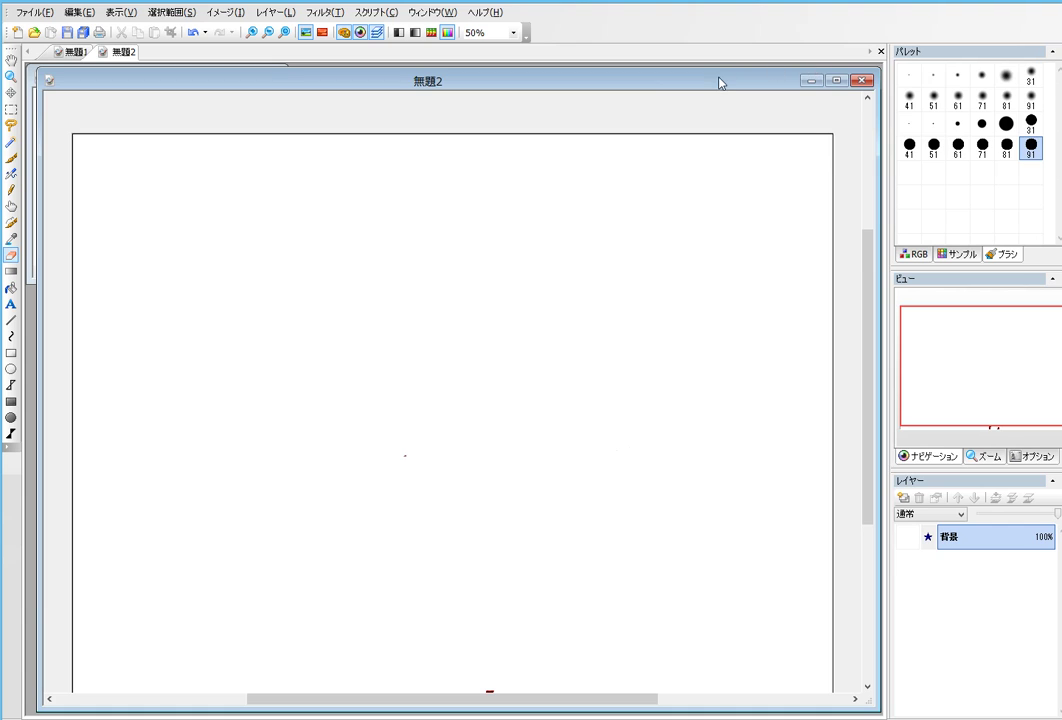
With the small second brush, sketch the head outline in thin dark-red curves.
mouse_move(718, 78)
mouse_down()
mouse_move(732, 66)
mouse_move(700, 79)
mouse_up()
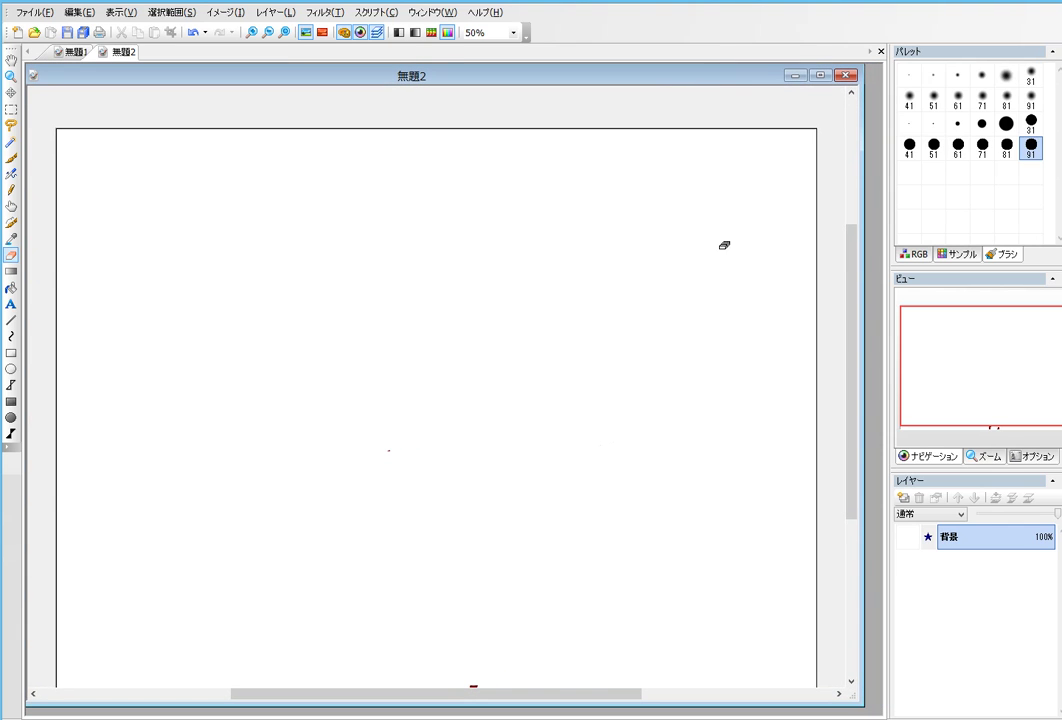
click(11, 160)
click(940, 76)
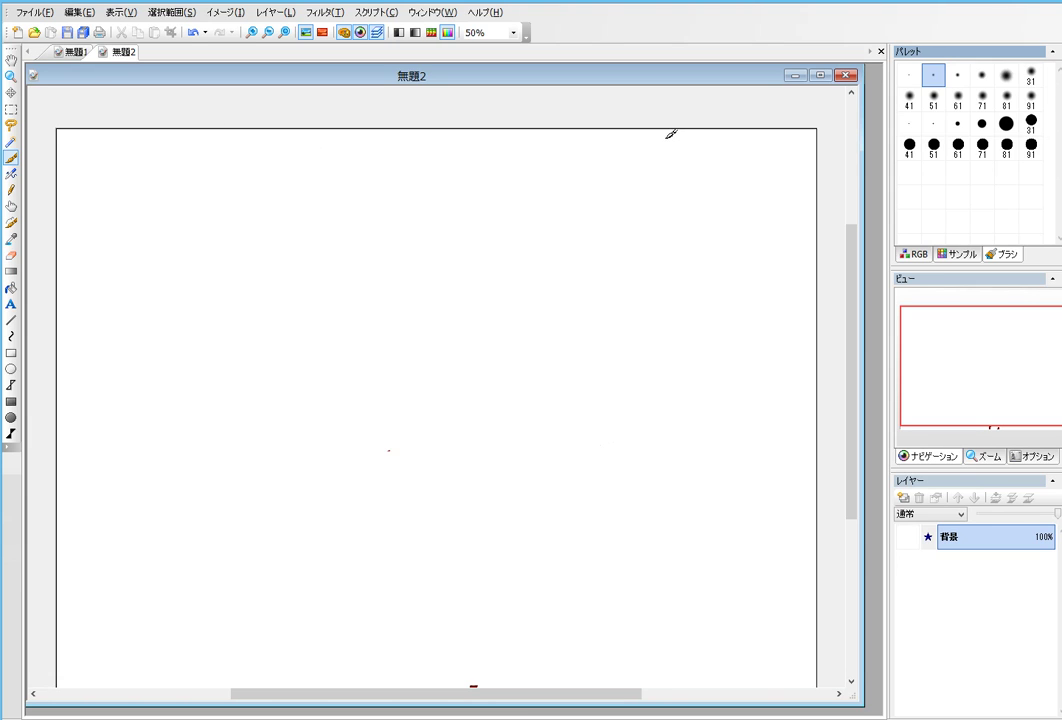
mouse_move(671, 133)
mouse_down()
mouse_move(662, 240)
mouse_move(634, 307)
mouse_move(603, 362)
mouse_move(576, 378)
mouse_move(494, 406)
mouse_move(405, 405)
mouse_move(349, 376)
mouse_move(270, 297)
mouse_up()
mouse_move(682, 133)
mouse_down()
mouse_move(682, 186)
mouse_move(642, 256)
mouse_up()
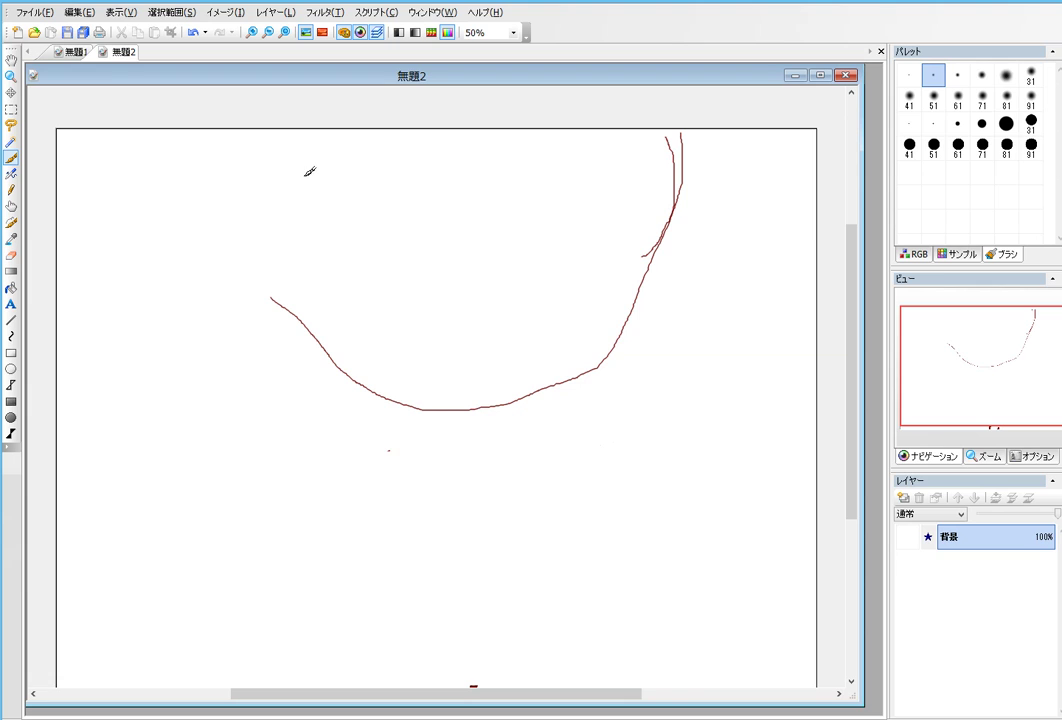
mouse_move(275, 194)
mouse_down()
mouse_move(385, 241)
mouse_move(664, 236)
mouse_move(705, 221)
mouse_up()
mouse_move(554, 157)
mouse_down()
mouse_move(555, 178)
mouse_move(478, 302)
mouse_move(405, 333)
mouse_up()
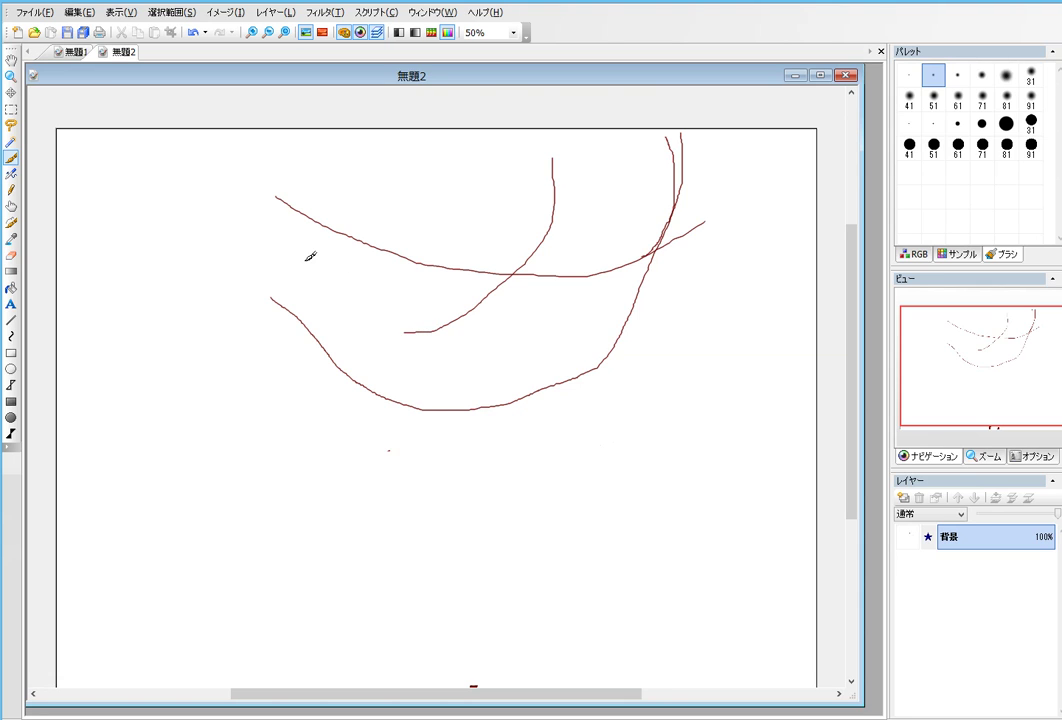
mouse_move(268, 255)
mouse_down()
mouse_move(331, 304)
mouse_move(399, 323)
mouse_up()
mouse_move(447, 353)
mouse_down()
mouse_move(502, 351)
mouse_move(658, 274)
mouse_move(635, 303)
mouse_move(339, 339)
mouse_move(280, 278)
mouse_move(274, 307)
mouse_move(440, 361)
mouse_up()
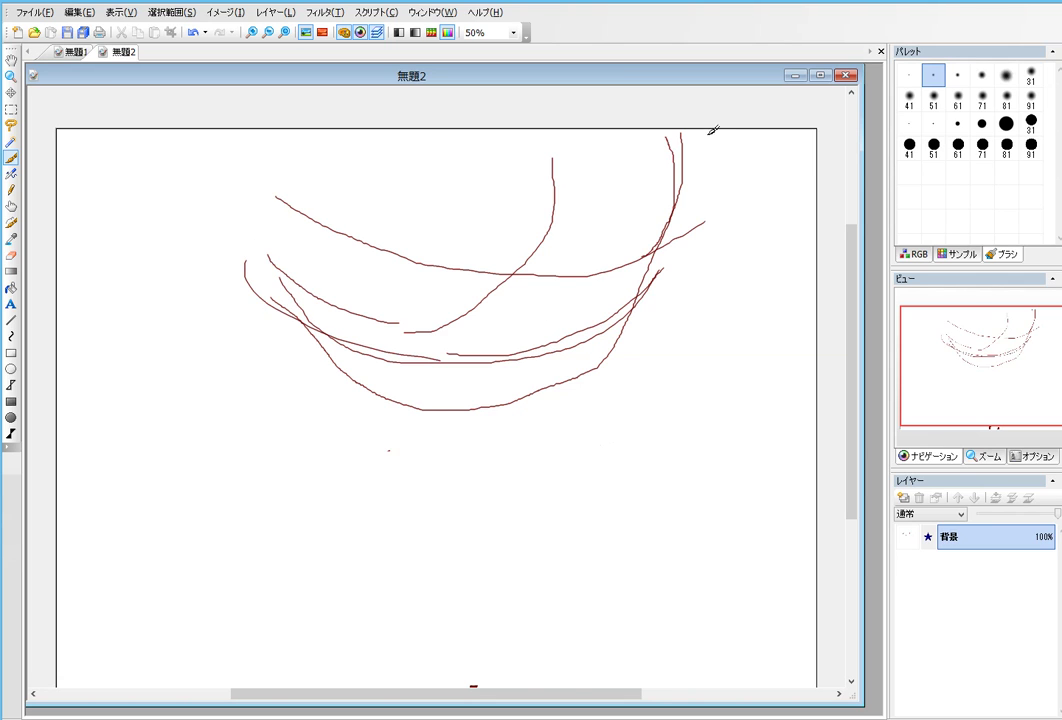
Add curves down the right side, a V-shaped hair tip and zigzag hair strands across the top.
mouse_move(712, 130)
mouse_down()
mouse_move(692, 228)
mouse_move(654, 301)
mouse_up()
drag(708, 192, 668, 255)
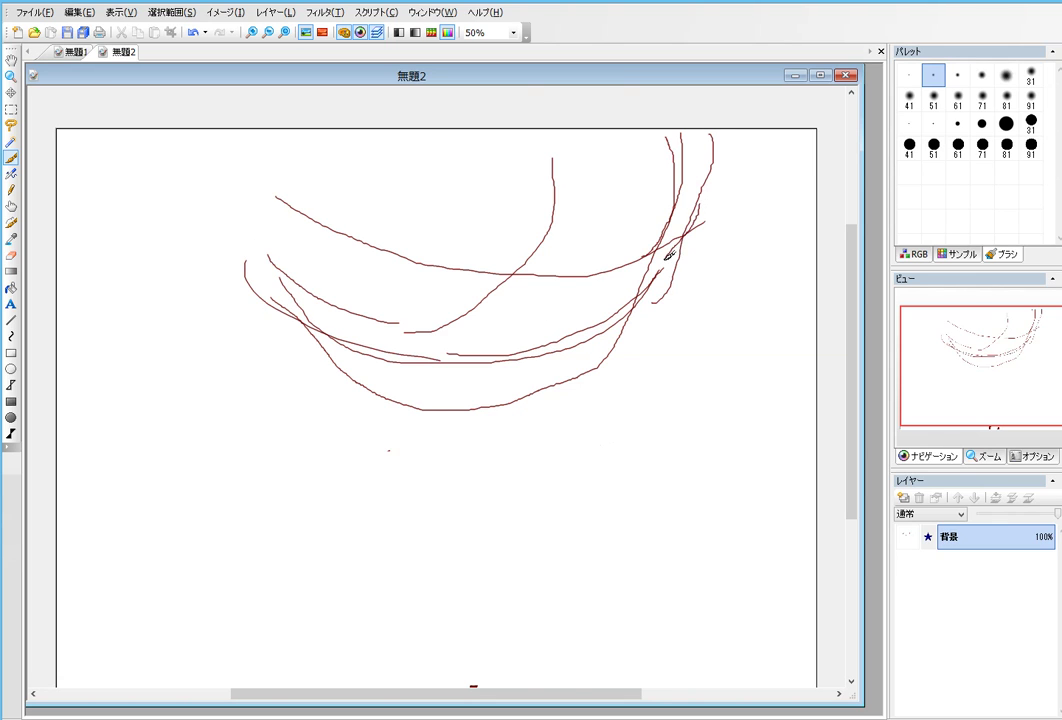
mouse_move(614, 300)
mouse_down()
mouse_move(557, 327)
mouse_move(582, 278)
mouse_move(544, 314)
mouse_move(558, 274)
mouse_move(516, 307)
mouse_move(512, 272)
mouse_up()
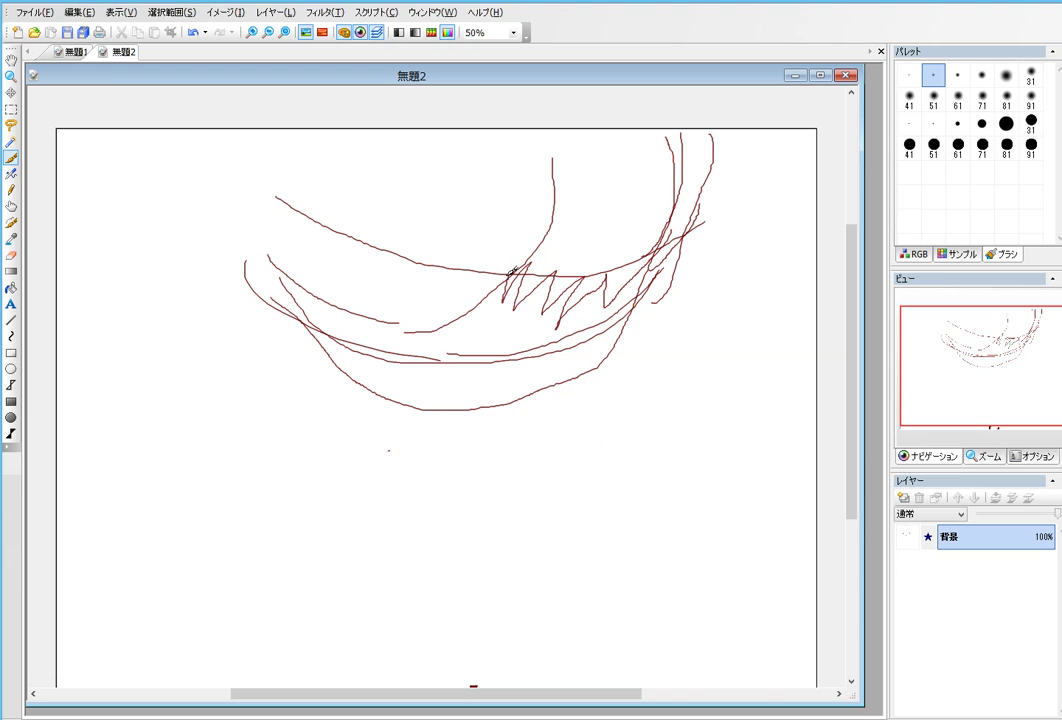
drag(275, 222, 271, 243)
mouse_move(661, 145)
mouse_down()
mouse_move(698, 181)
mouse_move(666, 333)
mouse_move(663, 286)
mouse_move(625, 300)
mouse_move(616, 272)
mouse_move(593, 295)
mouse_move(537, 296)
mouse_move(482, 287)
mouse_move(483, 267)
mouse_move(443, 296)
mouse_move(447, 262)
mouse_move(399, 301)
mouse_move(394, 272)
mouse_move(355, 252)
mouse_move(320, 190)
mouse_move(301, 188)
mouse_move(289, 203)
mouse_move(265, 285)
mouse_up()
mouse_move(278, 212)
mouse_down()
mouse_move(282, 235)
mouse_move(283, 224)
mouse_up()
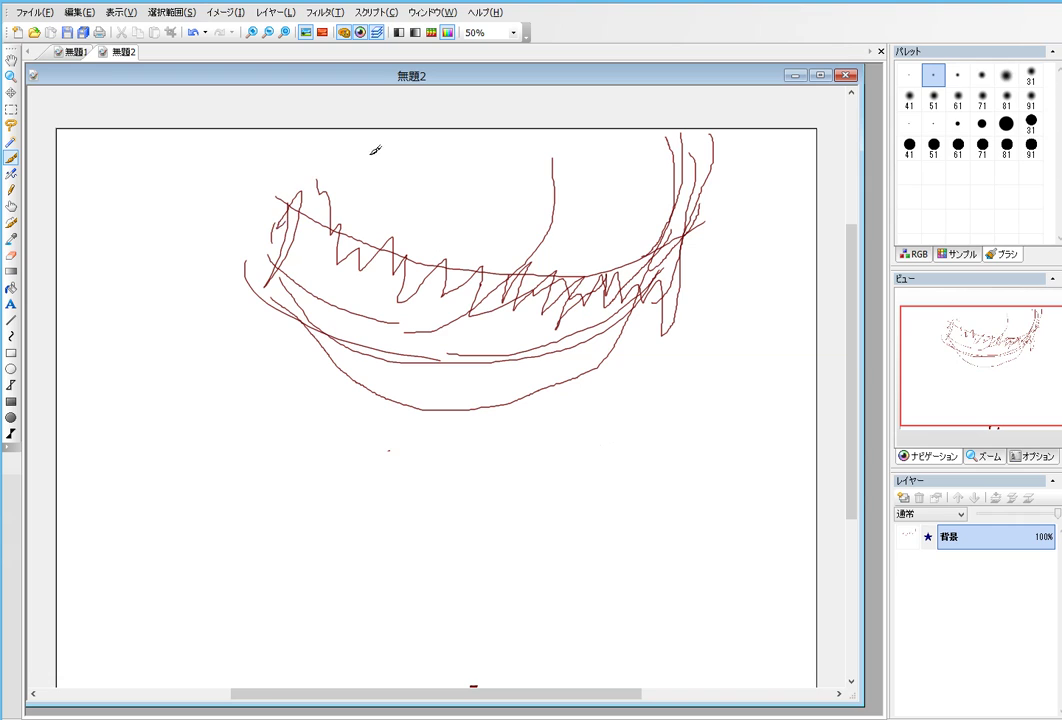
mouse_move(476, 276)
mouse_down()
mouse_move(509, 276)
mouse_move(516, 296)
mouse_move(506, 293)
mouse_move(530, 315)
mouse_move(530, 300)
mouse_move(534, 351)
mouse_move(549, 295)
mouse_move(663, 299)
mouse_move(673, 283)
mouse_move(671, 271)
mouse_move(635, 330)
mouse_move(592, 320)
mouse_move(546, 347)
mouse_move(532, 378)
mouse_move(521, 339)
mouse_move(464, 348)
mouse_move(418, 318)
mouse_move(387, 320)
mouse_move(363, 244)
mouse_up()
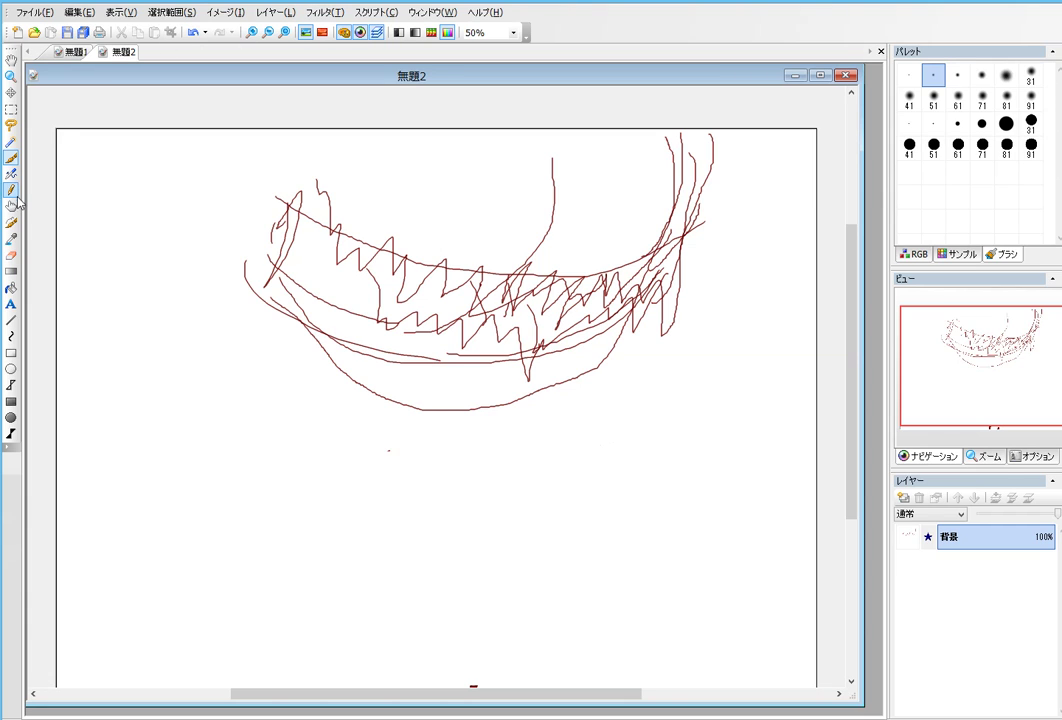
Erase the hair sketch with the size-91 eraser, then return to the pencil at the small dot size.
click(10, 254)
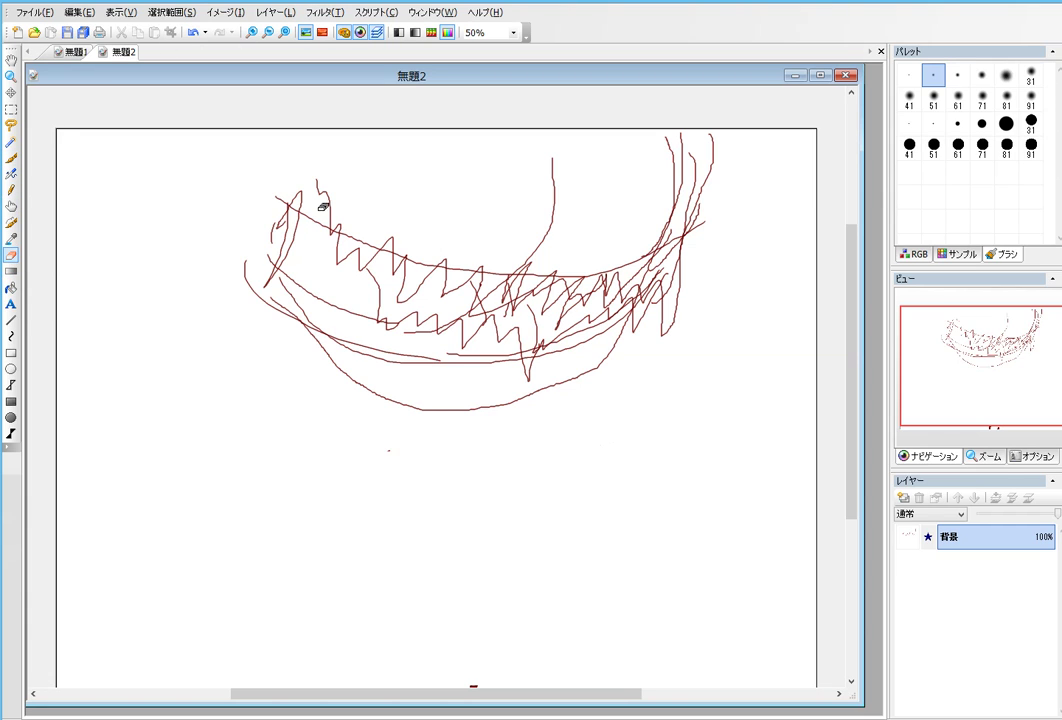
click(1031, 144)
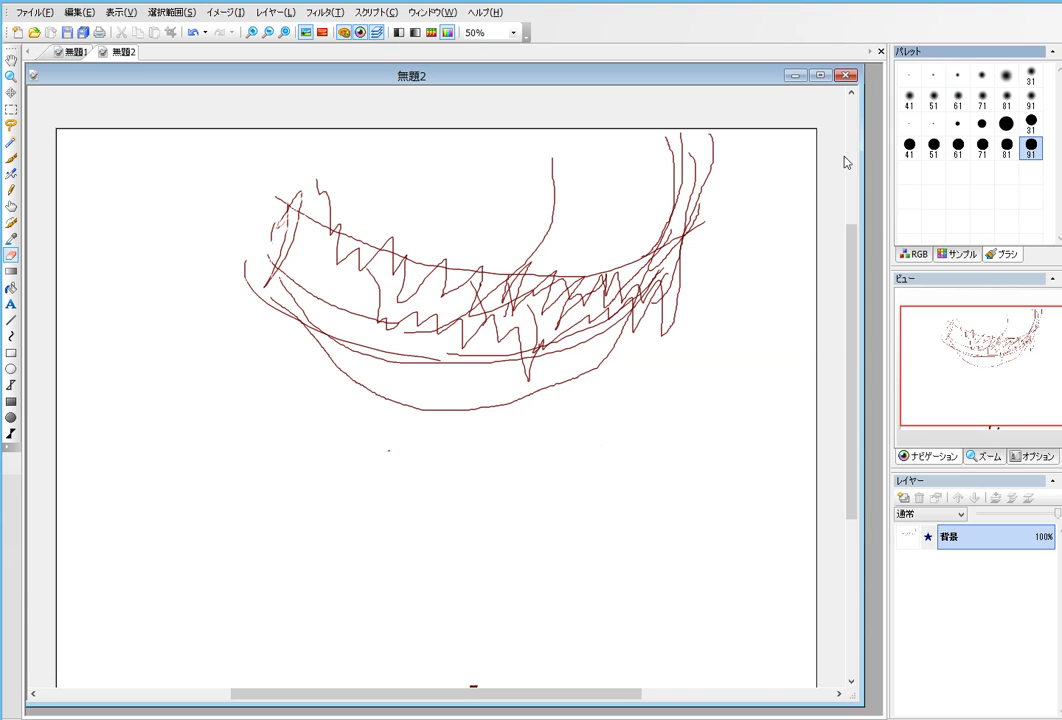
mouse_move(365, 255)
mouse_down()
mouse_move(349, 206)
mouse_move(363, 164)
mouse_move(405, 285)
mouse_move(687, 287)
mouse_move(603, 225)
mouse_move(704, 149)
mouse_move(576, 213)
mouse_move(780, 301)
mouse_move(334, 250)
mouse_move(283, 312)
mouse_move(775, 222)
mouse_move(593, 256)
mouse_move(531, 393)
mouse_move(422, 391)
mouse_move(680, 446)
mouse_move(586, 397)
mouse_move(706, 353)
mouse_move(268, 206)
mouse_move(285, 200)
mouse_up()
click(10, 189)
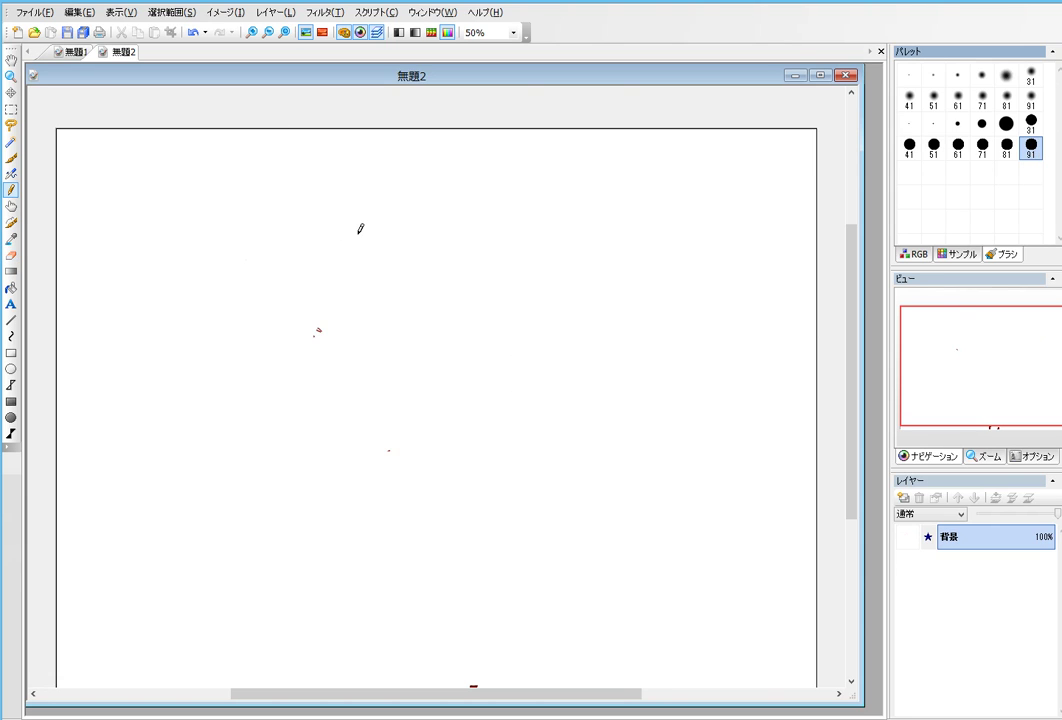
click(933, 75)
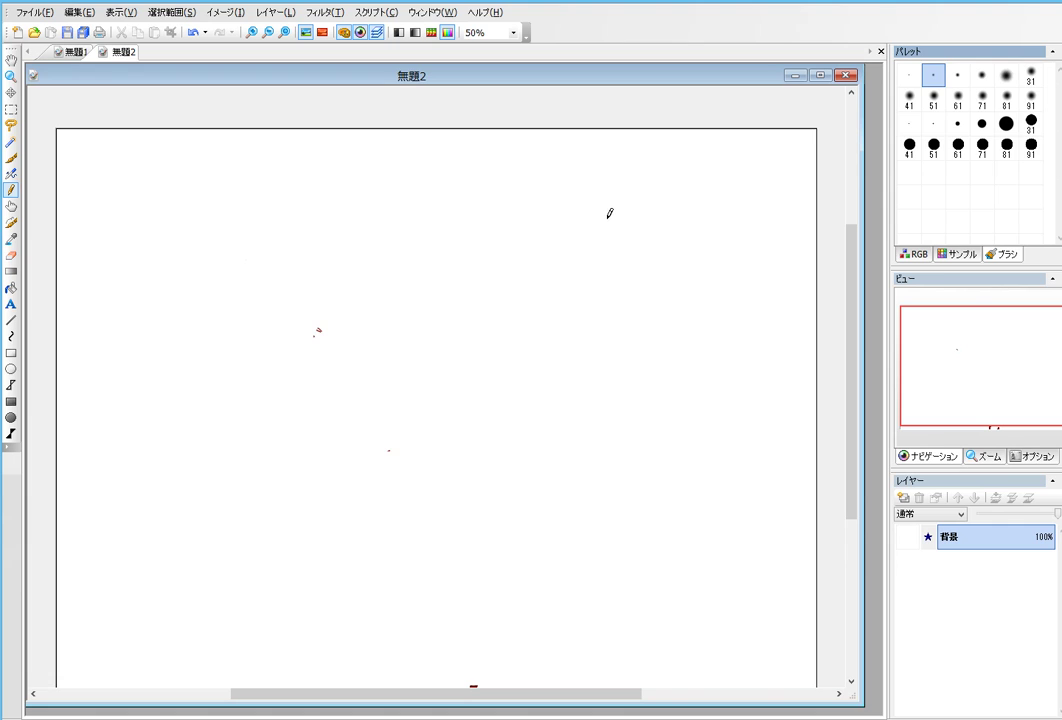
With the brush, draw the jaw curve, a long sweep down-left and curves down the right side.
click(10, 157)
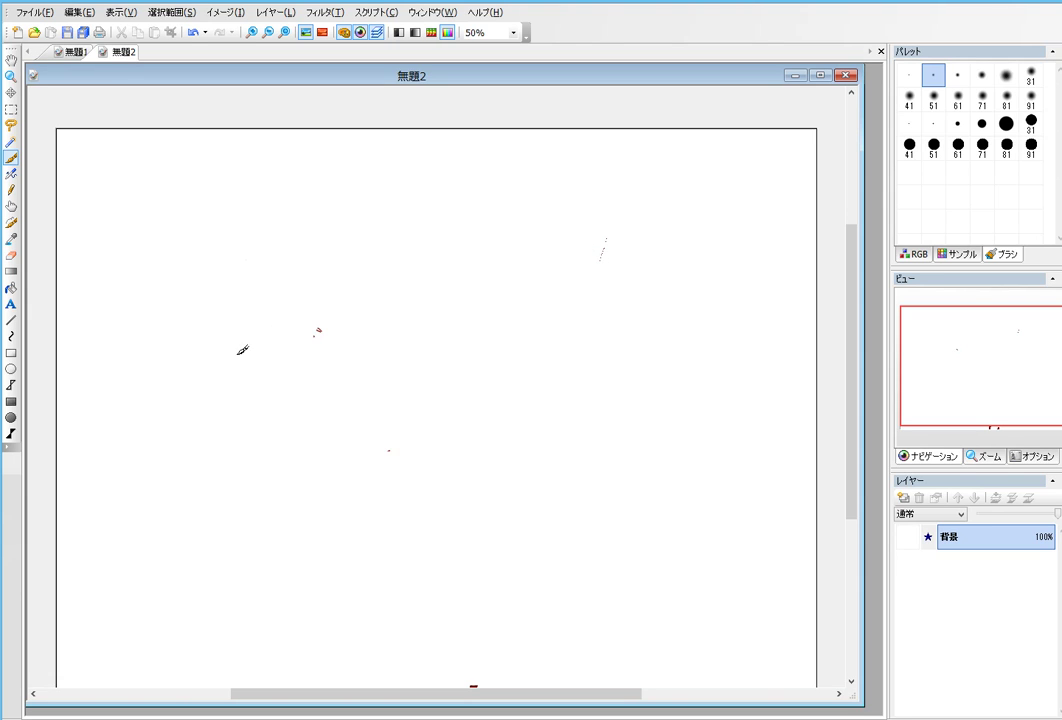
mouse_move(214, 293)
mouse_down()
mouse_move(272, 368)
mouse_move(388, 418)
mouse_move(524, 390)
mouse_move(594, 278)
mouse_up()
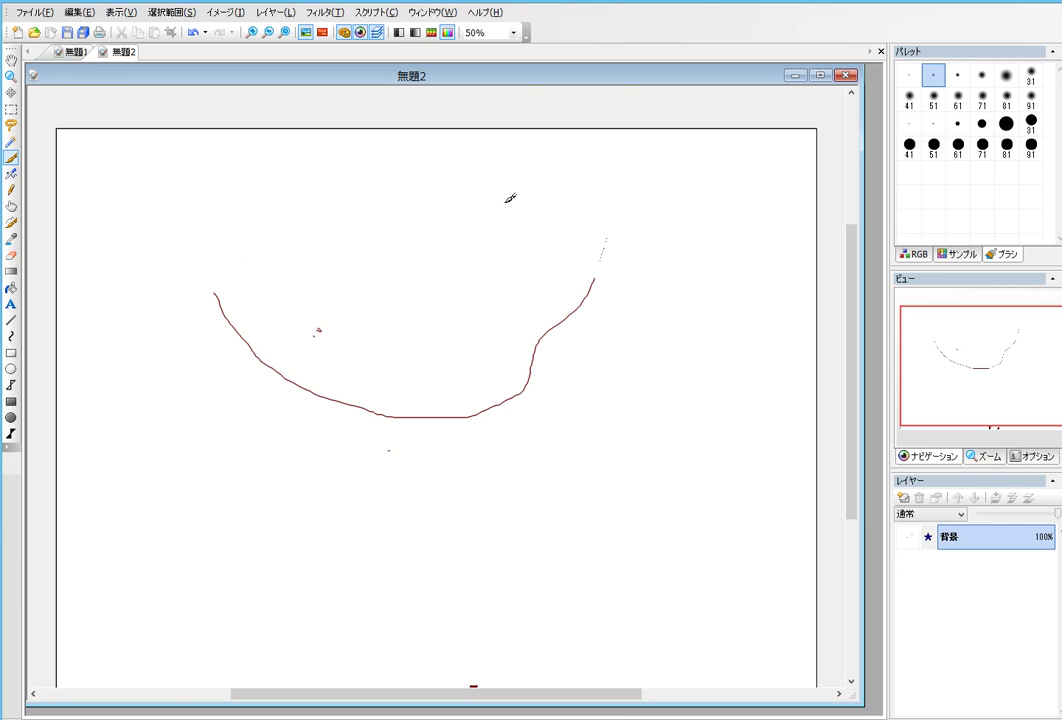
mouse_move(506, 202)
mouse_down()
mouse_move(434, 369)
mouse_move(320, 460)
mouse_move(134, 494)
mouse_up()
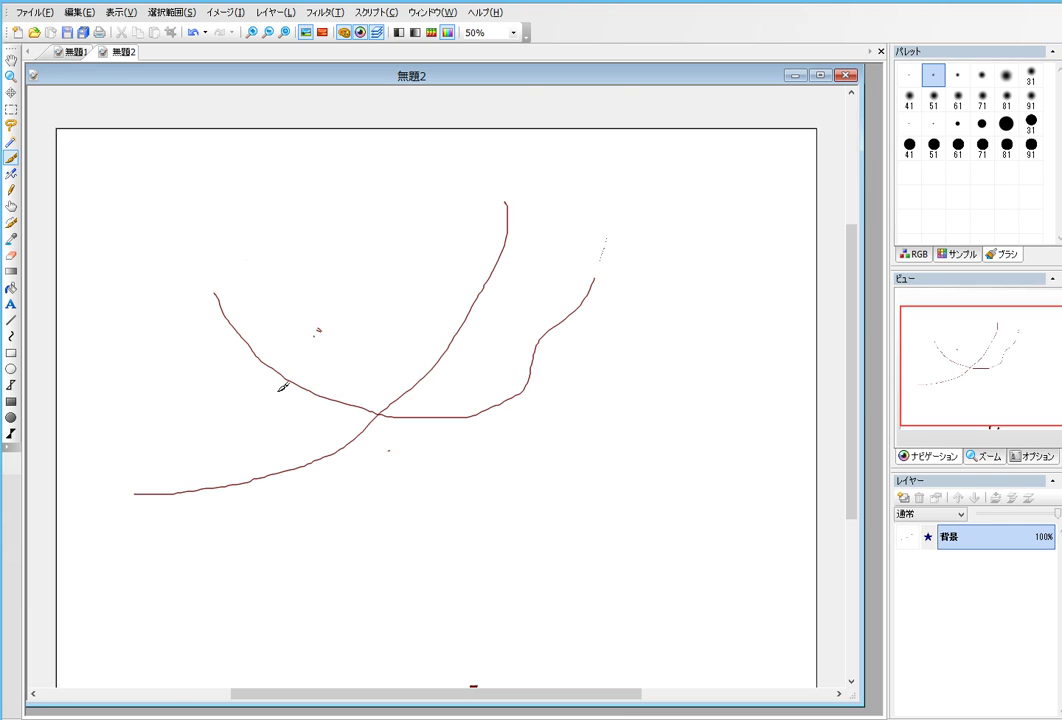
mouse_move(692, 148)
mouse_down()
mouse_move(721, 253)
mouse_move(688, 351)
mouse_move(633, 412)
mouse_up()
mouse_move(697, 264)
mouse_down()
mouse_move(627, 332)
mouse_move(632, 259)
mouse_move(579, 343)
mouse_move(578, 262)
mouse_move(550, 309)
mouse_move(523, 311)
mouse_move(509, 290)
mouse_move(650, 393)
mouse_move(691, 330)
mouse_move(680, 292)
mouse_up()
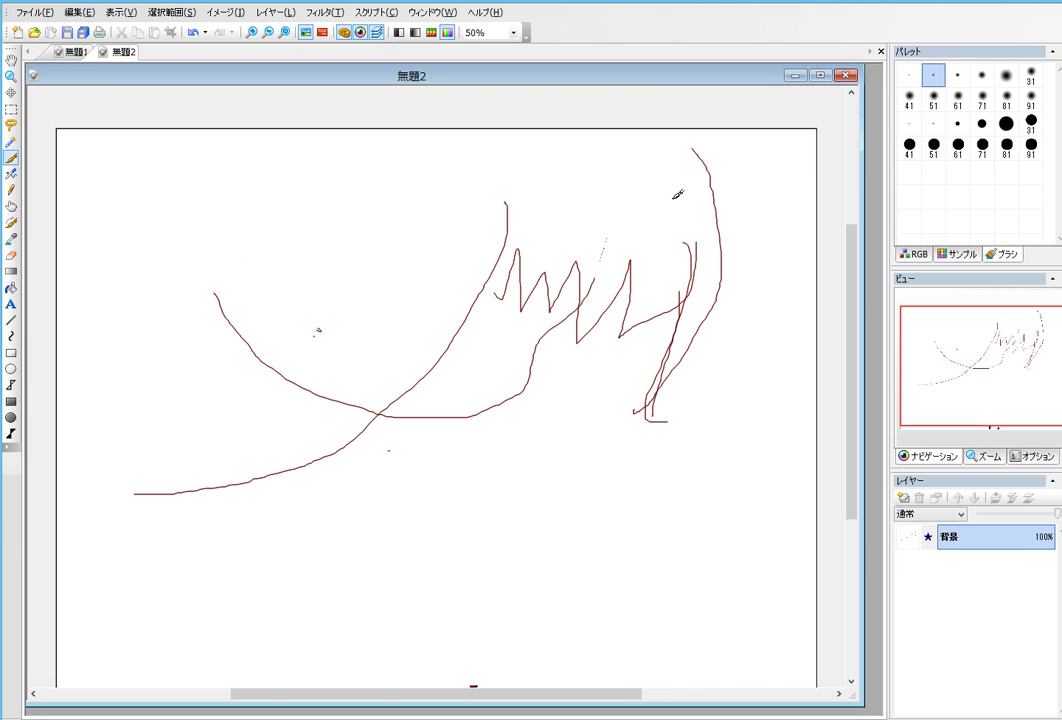
mouse_move(679, 203)
mouse_down()
mouse_move(712, 269)
mouse_move(664, 435)
mouse_up()
Add zigzag strands leftward, diagonal strokes toward the lower left and upper-left hair strands.
mouse_move(650, 330)
mouse_down()
mouse_move(600, 364)
mouse_move(568, 346)
mouse_move(545, 298)
mouse_move(463, 259)
mouse_move(405, 270)
mouse_move(377, 251)
mouse_move(299, 295)
mouse_move(265, 222)
mouse_move(265, 182)
mouse_move(172, 137)
mouse_move(124, 128)
mouse_up()
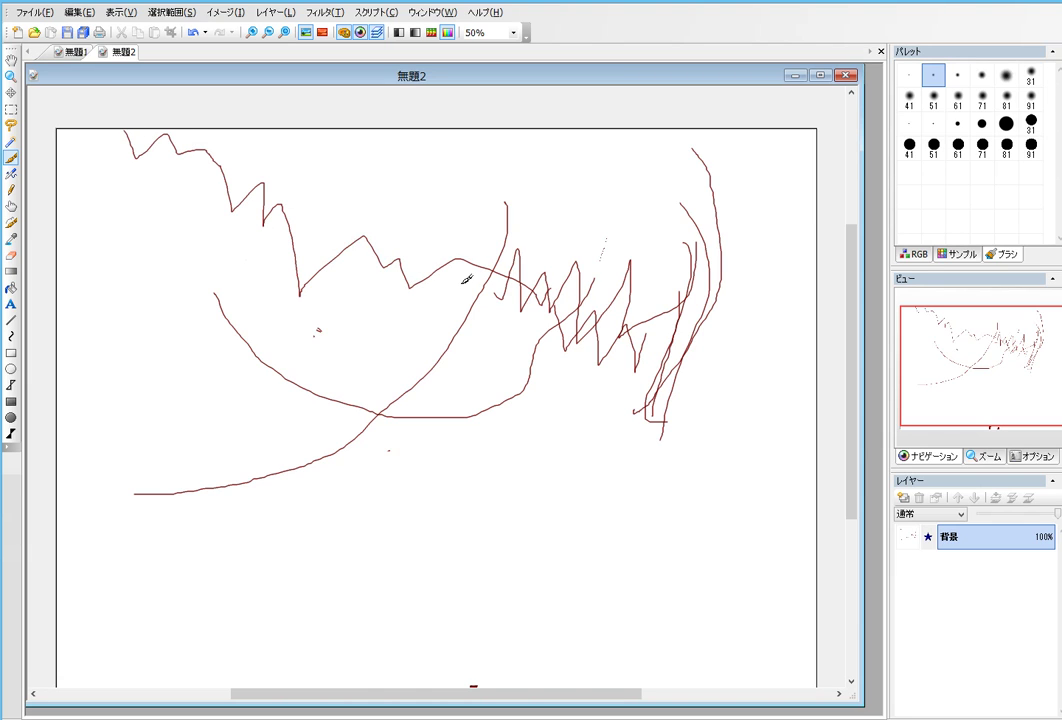
mouse_move(466, 281)
mouse_down()
mouse_move(458, 318)
mouse_move(389, 384)
mouse_up()
mouse_move(462, 288)
mouse_down()
mouse_move(441, 348)
mouse_move(395, 410)
mouse_move(330, 449)
mouse_move(225, 472)
mouse_up()
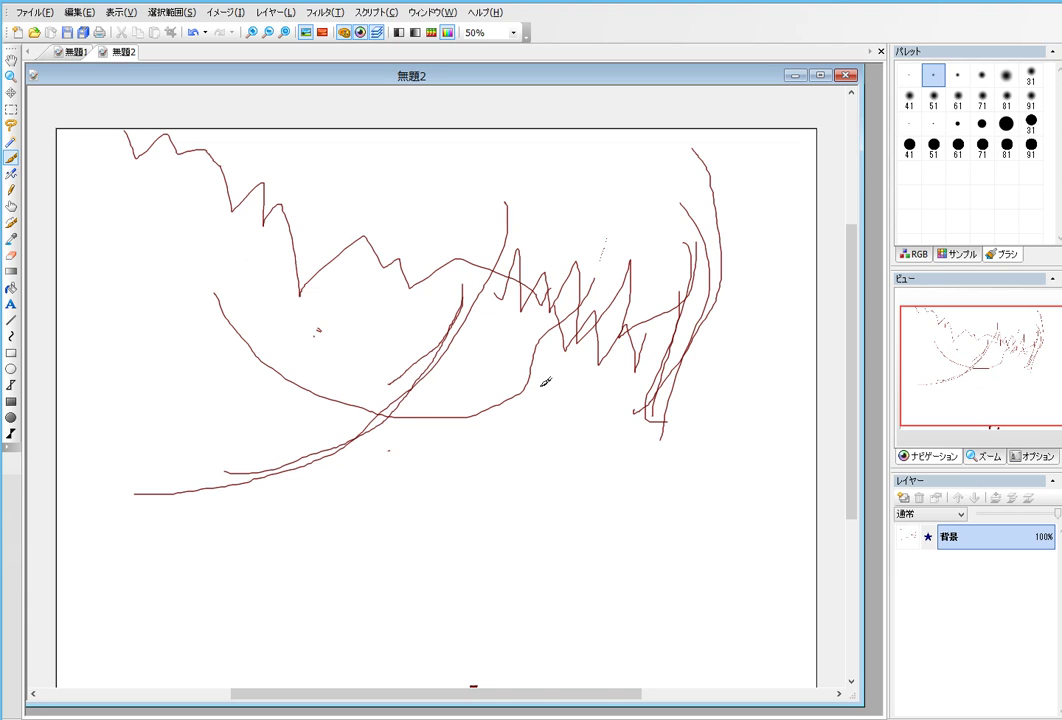
mouse_move(455, 323)
mouse_down()
mouse_move(416, 375)
mouse_move(322, 444)
mouse_move(212, 440)
mouse_move(157, 475)
mouse_move(350, 392)
mouse_up()
mouse_move(461, 287)
mouse_down()
mouse_move(385, 414)
mouse_move(190, 427)
mouse_up()
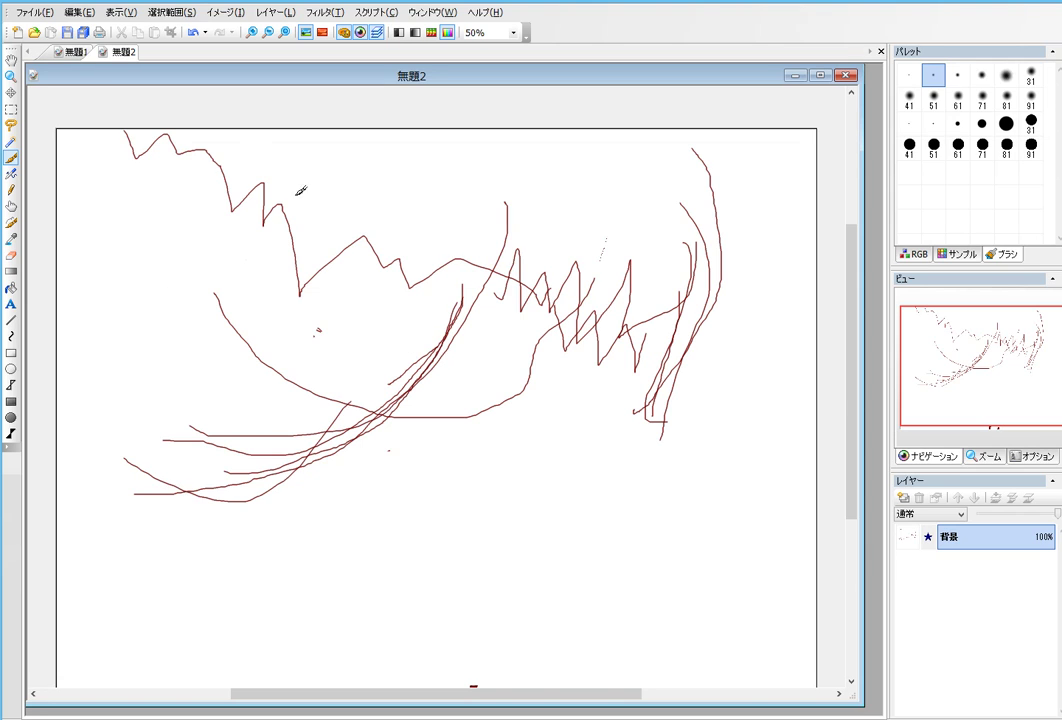
drag(185, 155, 146, 219)
mouse_move(215, 172)
mouse_down()
mouse_move(267, 245)
mouse_move(243, 315)
mouse_up()
Add middle zigzag strands and thicken the curved strand bundle down the right side.
mouse_move(265, 273)
mouse_down()
mouse_move(303, 254)
mouse_move(302, 313)
mouse_move(333, 272)
mouse_move(320, 326)
mouse_move(373, 288)
mouse_move(373, 326)
mouse_move(395, 312)
mouse_move(404, 352)
mouse_move(435, 300)
mouse_move(530, 307)
mouse_move(552, 328)
mouse_move(585, 340)
mouse_up()
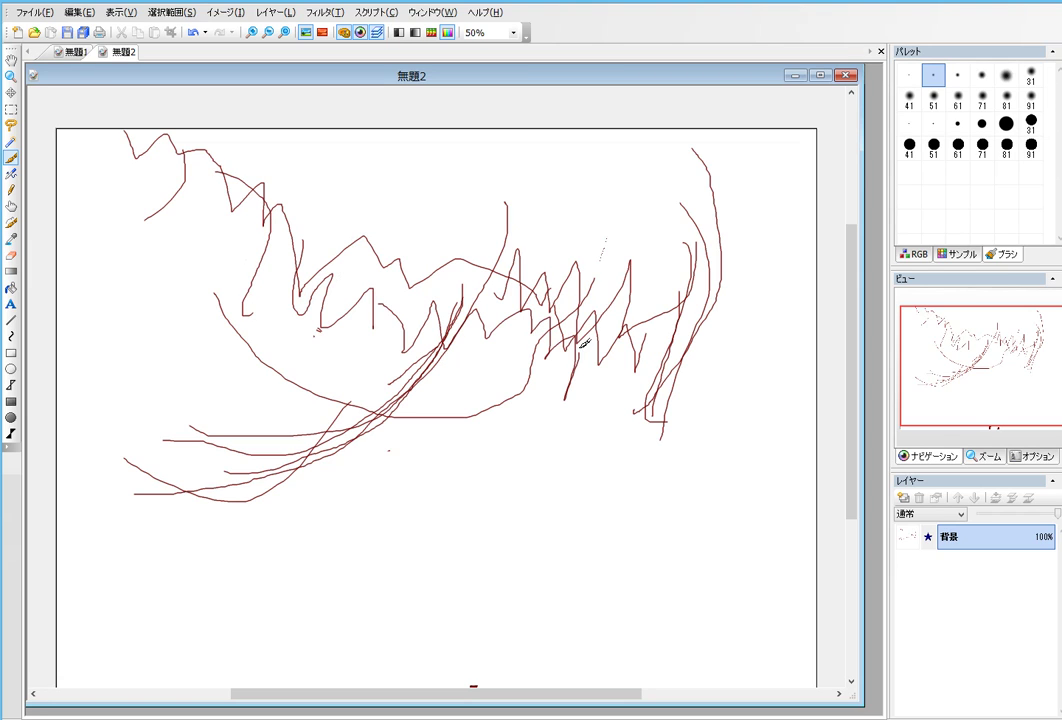
mouse_move(330, 291)
mouse_down()
mouse_move(485, 343)
mouse_move(540, 370)
mouse_move(568, 404)
mouse_move(571, 342)
mouse_move(579, 358)
mouse_move(590, 318)
mouse_up()
mouse_move(675, 191)
mouse_down()
mouse_move(681, 324)
mouse_move(665, 375)
mouse_up()
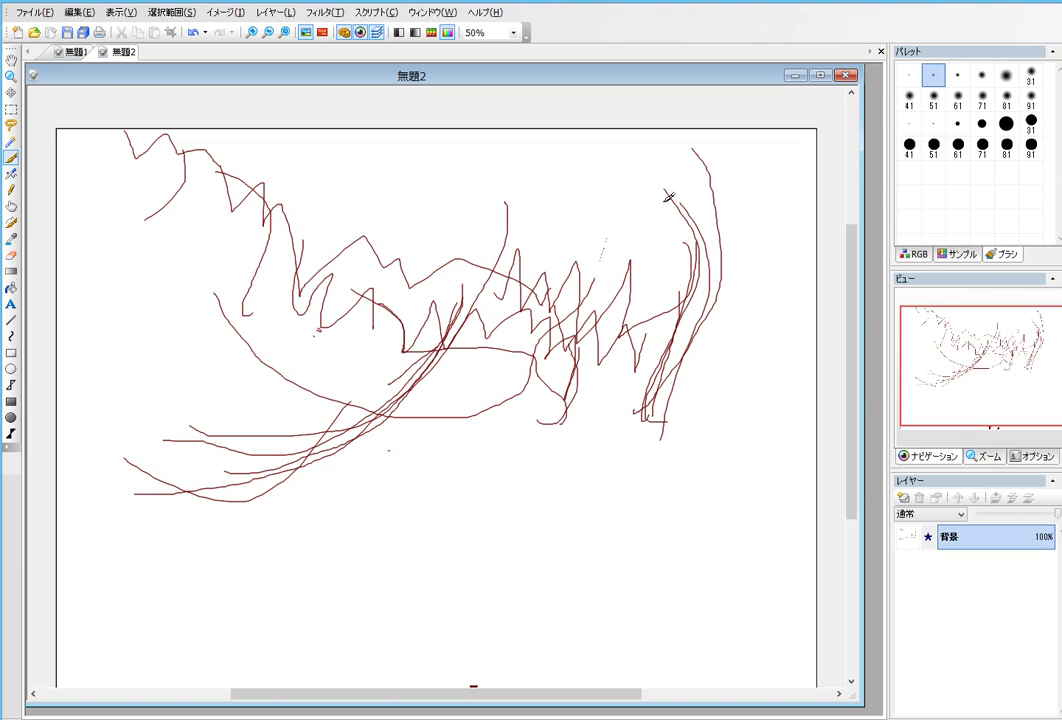
mouse_move(658, 156)
mouse_down()
mouse_move(691, 205)
mouse_move(670, 470)
mouse_up()
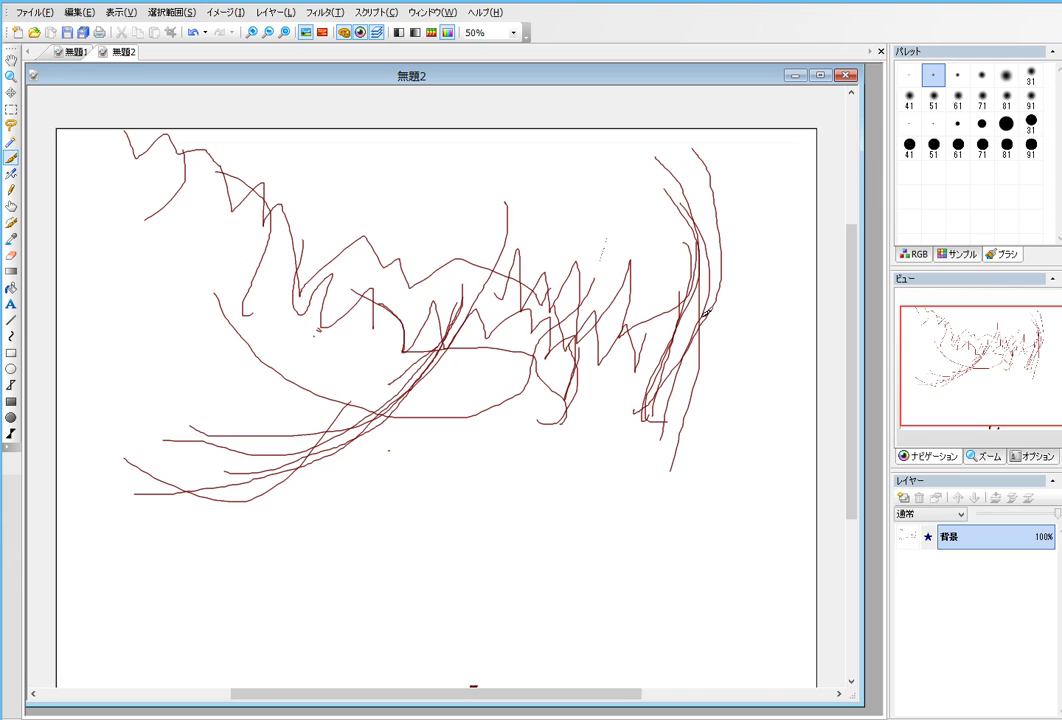
drag(706, 314, 690, 476)
mouse_move(684, 147)
mouse_down()
mouse_move(665, 420)
mouse_move(640, 427)
mouse_move(613, 363)
mouse_move(560, 404)
mouse_up()
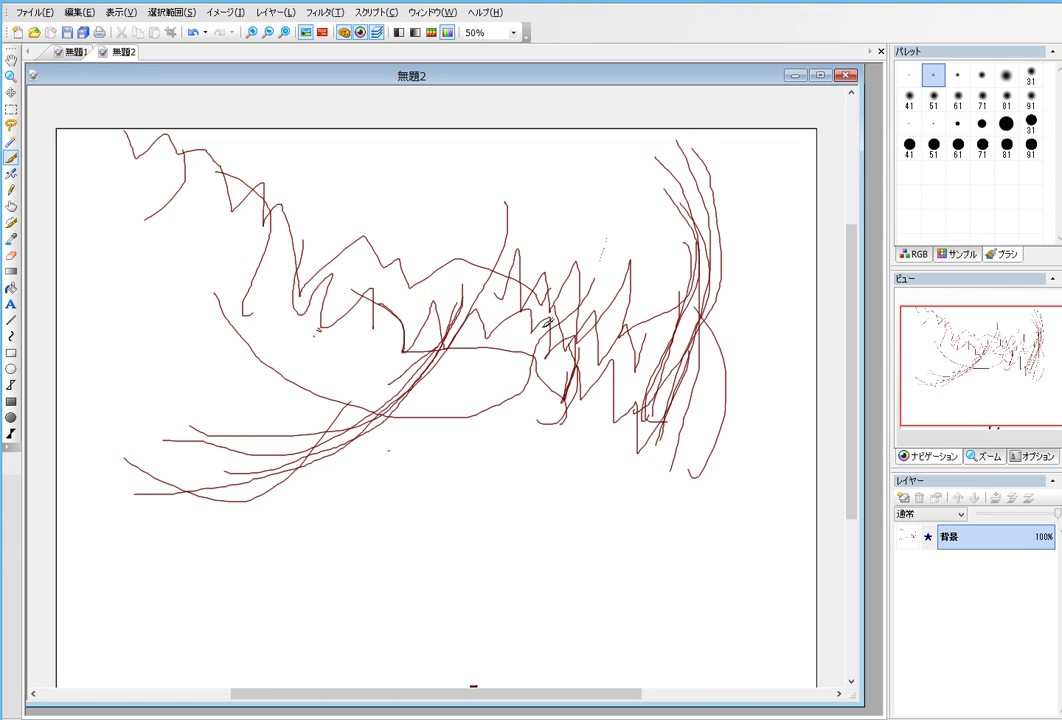
Add thin strokes: centre zigzags, lower-face curves, a chin line and curves up the left side.
mouse_move(547, 323)
mouse_down()
mouse_move(350, 258)
mouse_move(297, 270)
mouse_up()
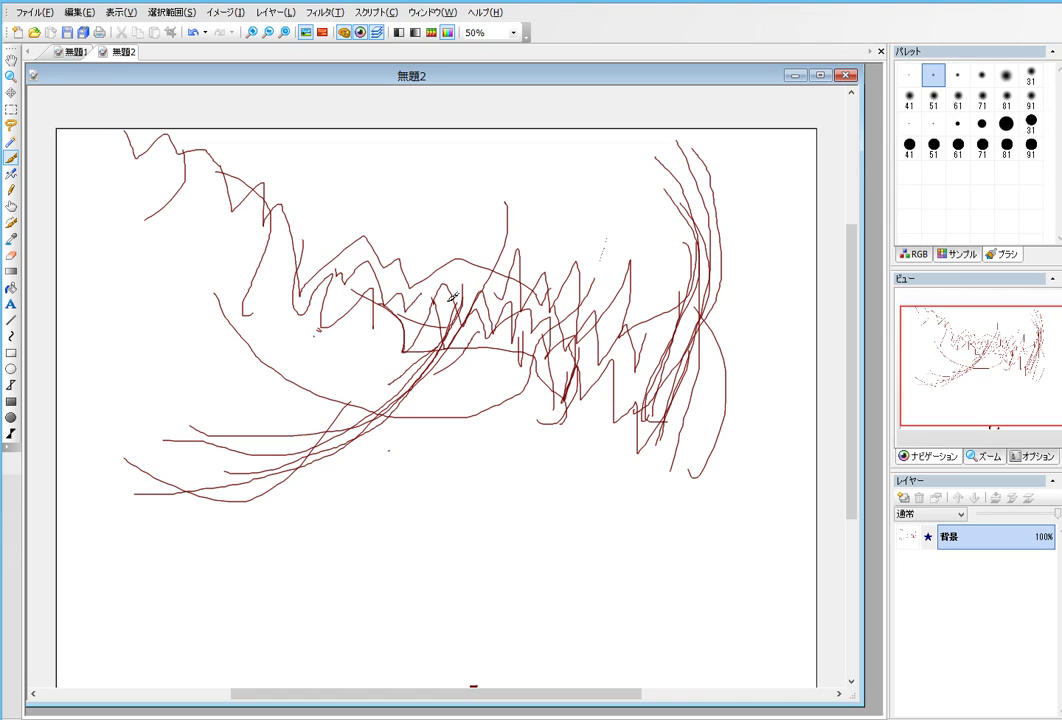
drag(245, 338, 668, 486)
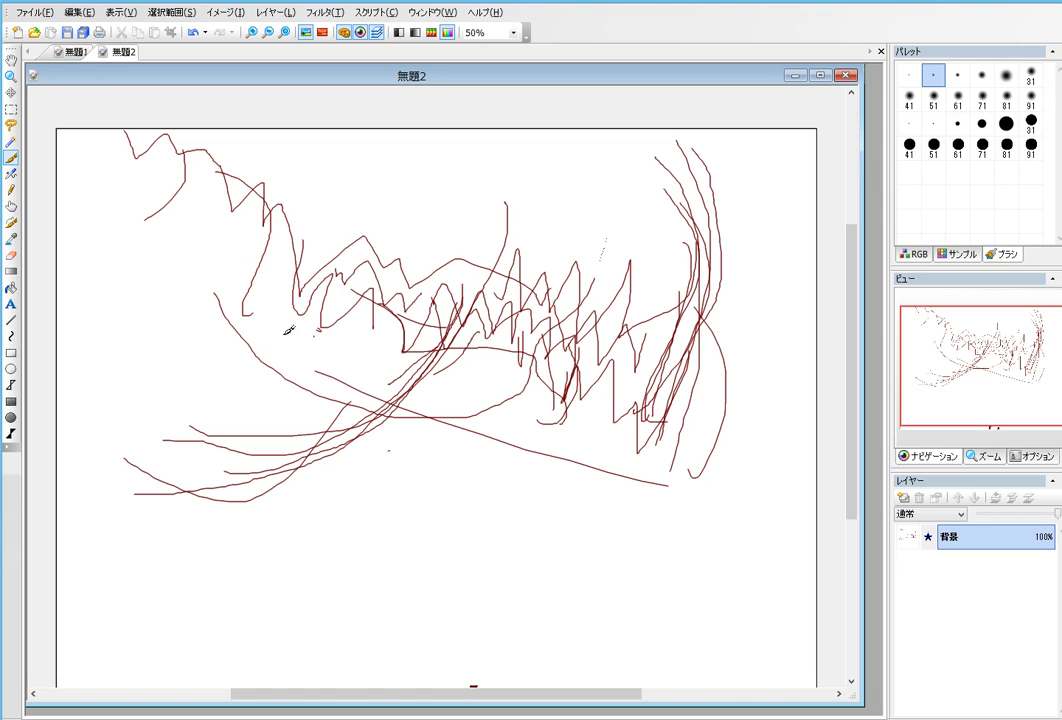
mouse_move(324, 366)
mouse_down()
mouse_move(453, 422)
mouse_move(537, 372)
mouse_up()
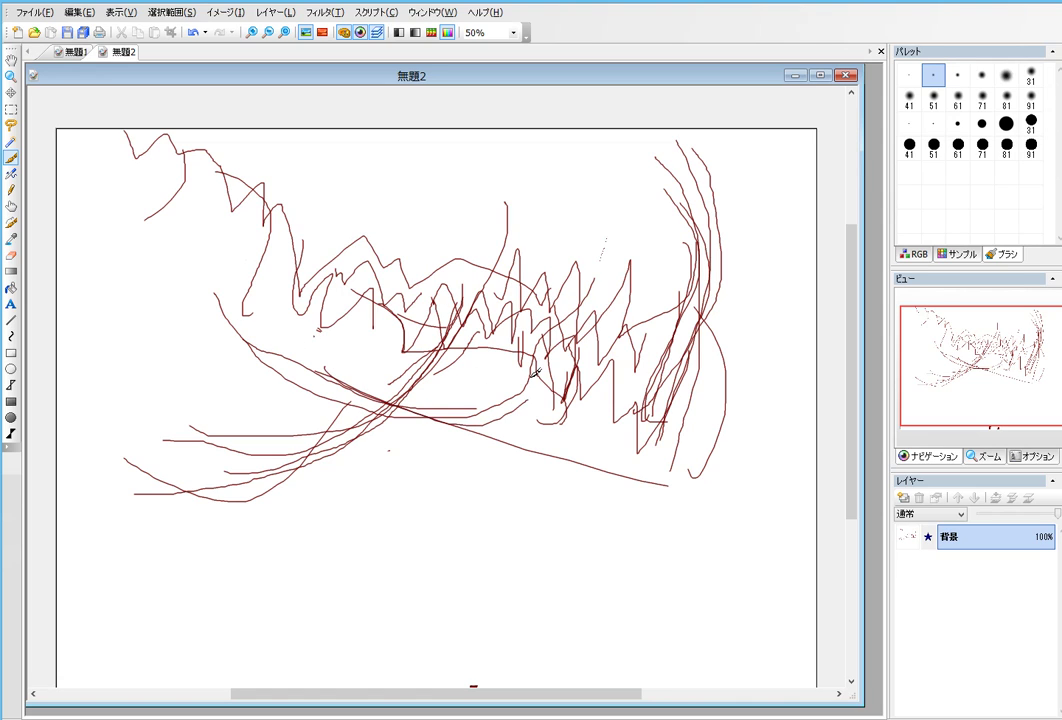
drag(292, 430, 421, 428)
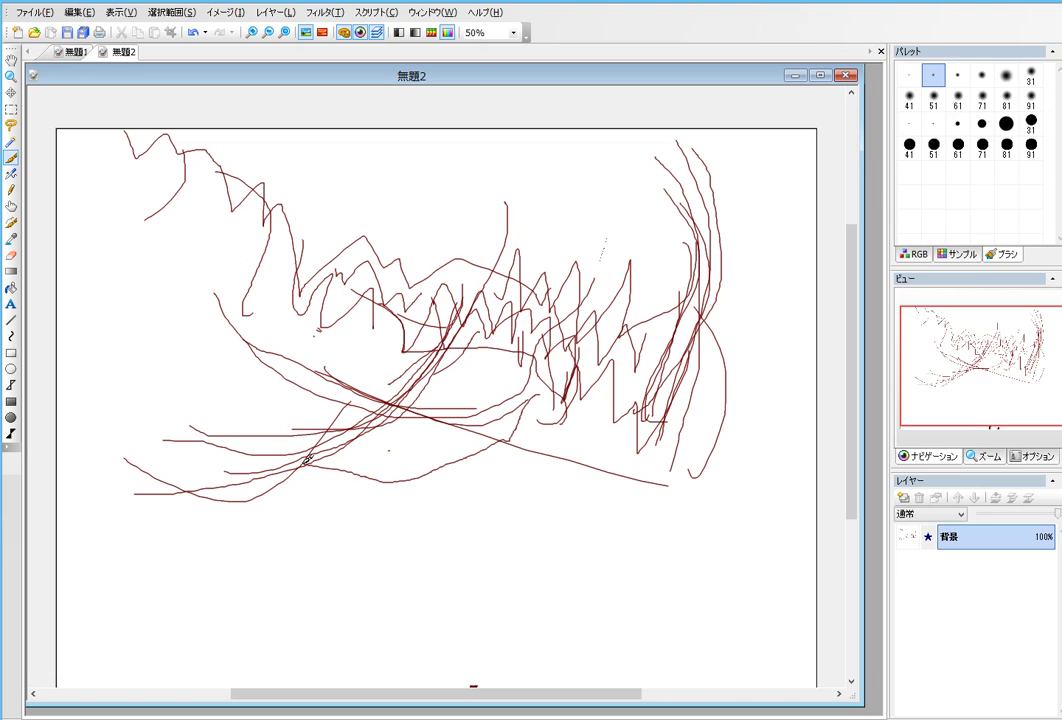
mouse_move(181, 397)
mouse_down()
mouse_move(149, 348)
mouse_move(141, 310)
mouse_up()
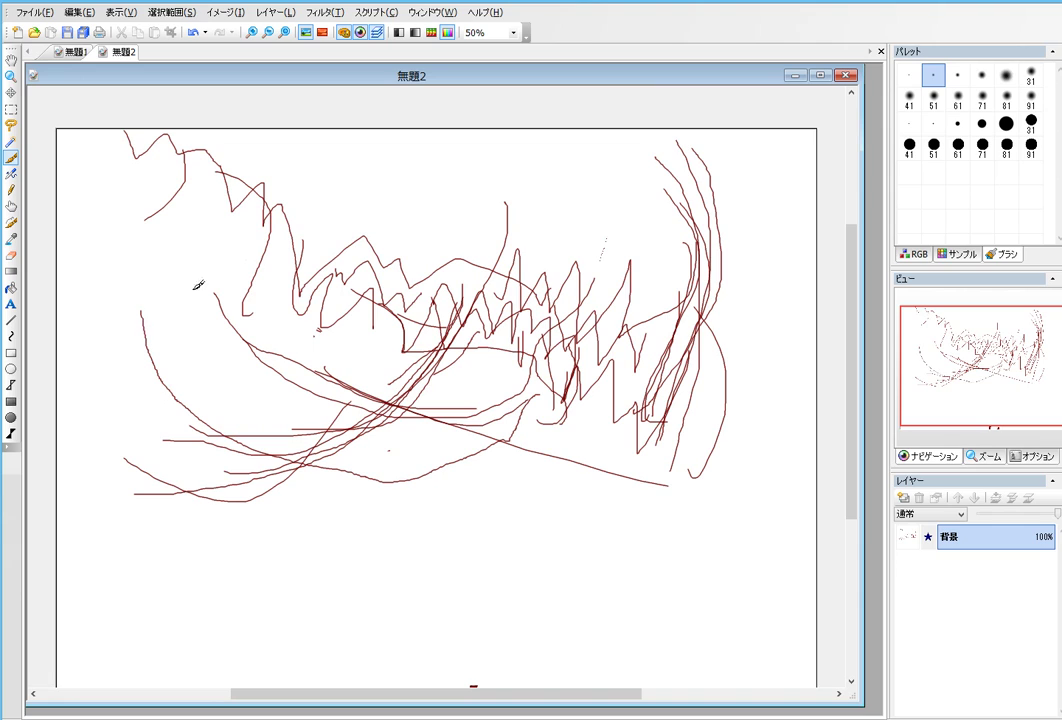
drag(220, 318, 280, 344)
mouse_move(388, 278)
mouse_down()
mouse_move(320, 354)
mouse_move(268, 360)
mouse_up()
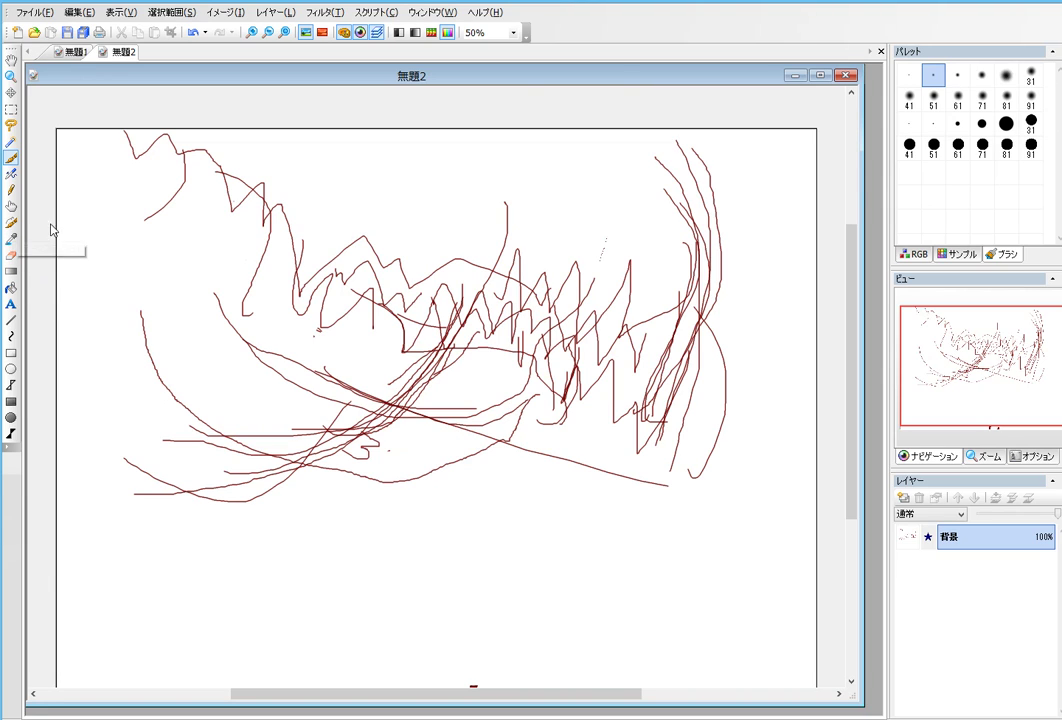
With the 71 brush, thicken the chin line and trace the left face curves in bold.
click(982, 123)
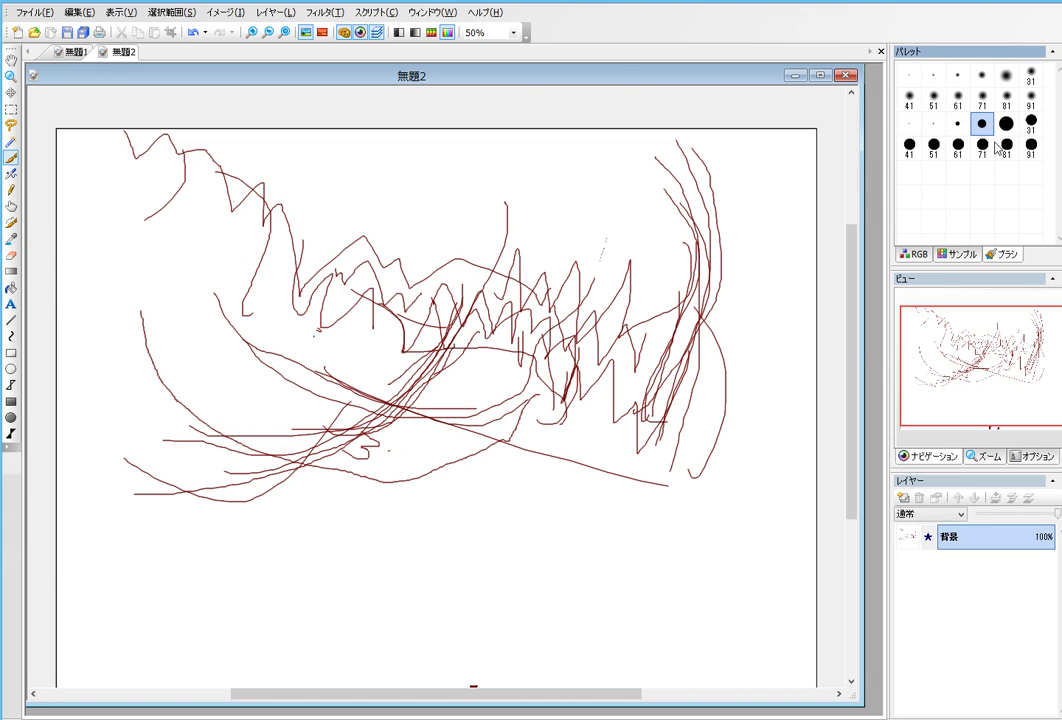
drag(548, 393, 515, 437)
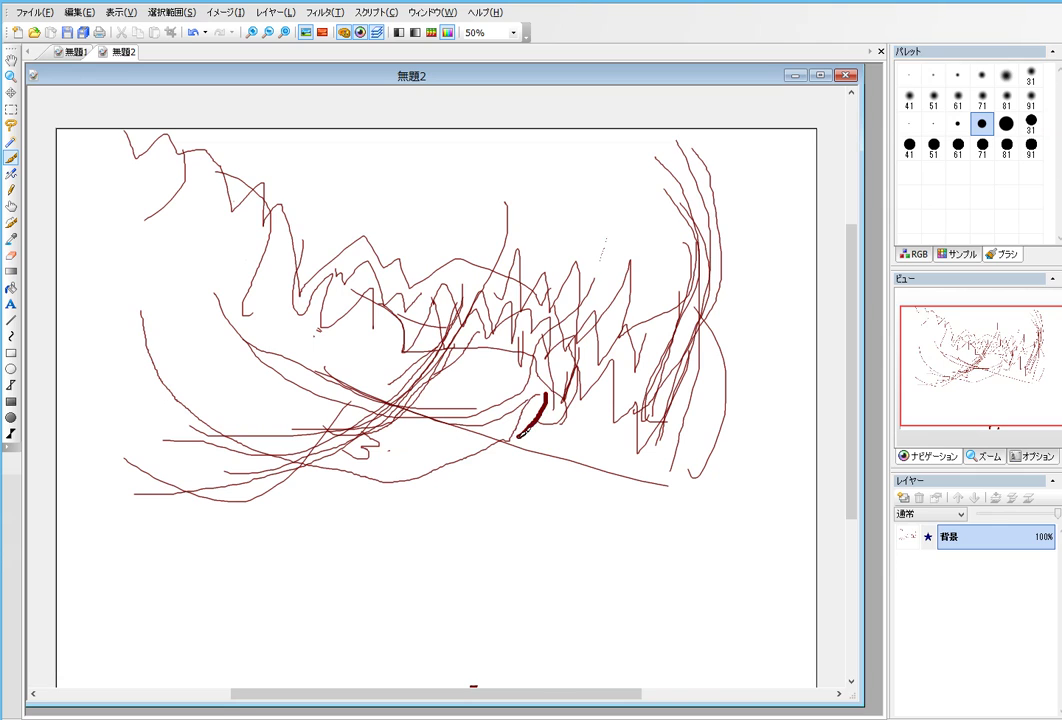
mouse_move(566, 373)
mouse_down()
mouse_move(536, 424)
mouse_move(408, 482)
mouse_move(318, 481)
mouse_move(159, 386)
mouse_move(143, 358)
mouse_move(147, 287)
mouse_up()
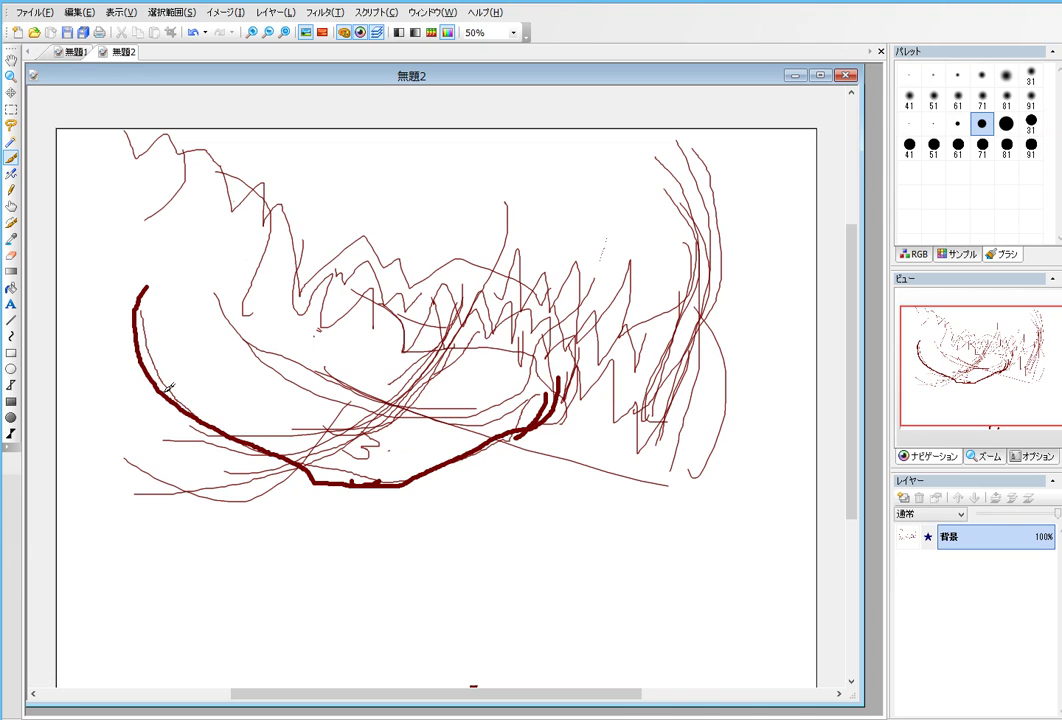
mouse_move(169, 388)
mouse_down()
mouse_move(138, 322)
mouse_move(140, 287)
mouse_move(183, 263)
mouse_up()
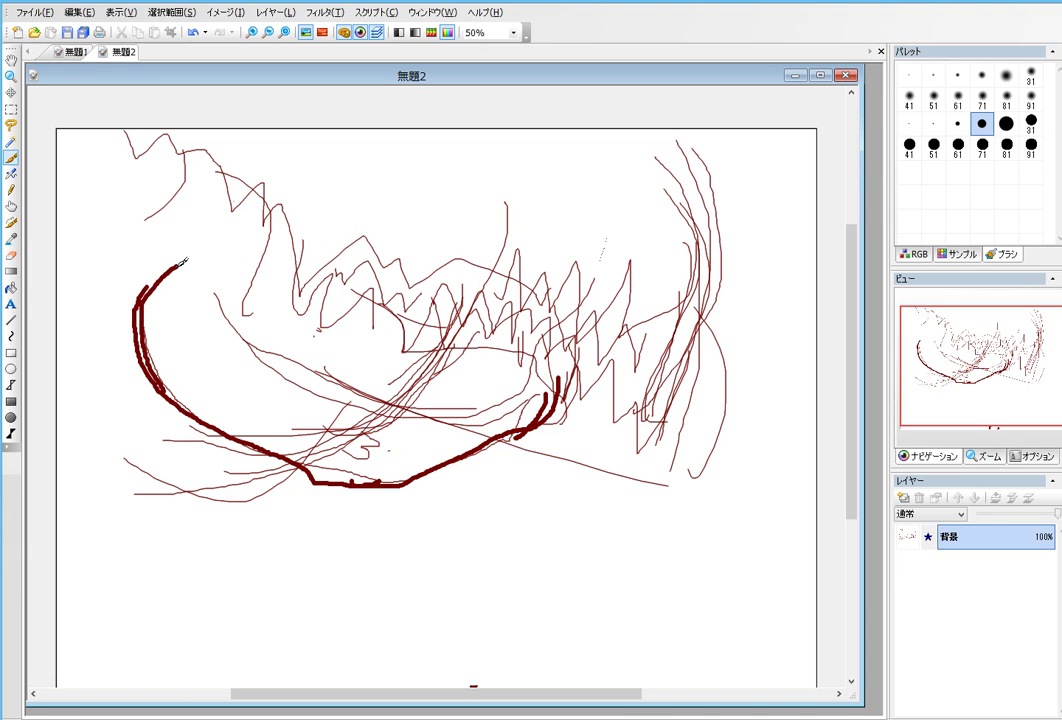
mouse_move(232, 219)
mouse_down()
mouse_move(200, 271)
mouse_move(204, 316)
mouse_move(197, 258)
mouse_move(240, 333)
mouse_up()
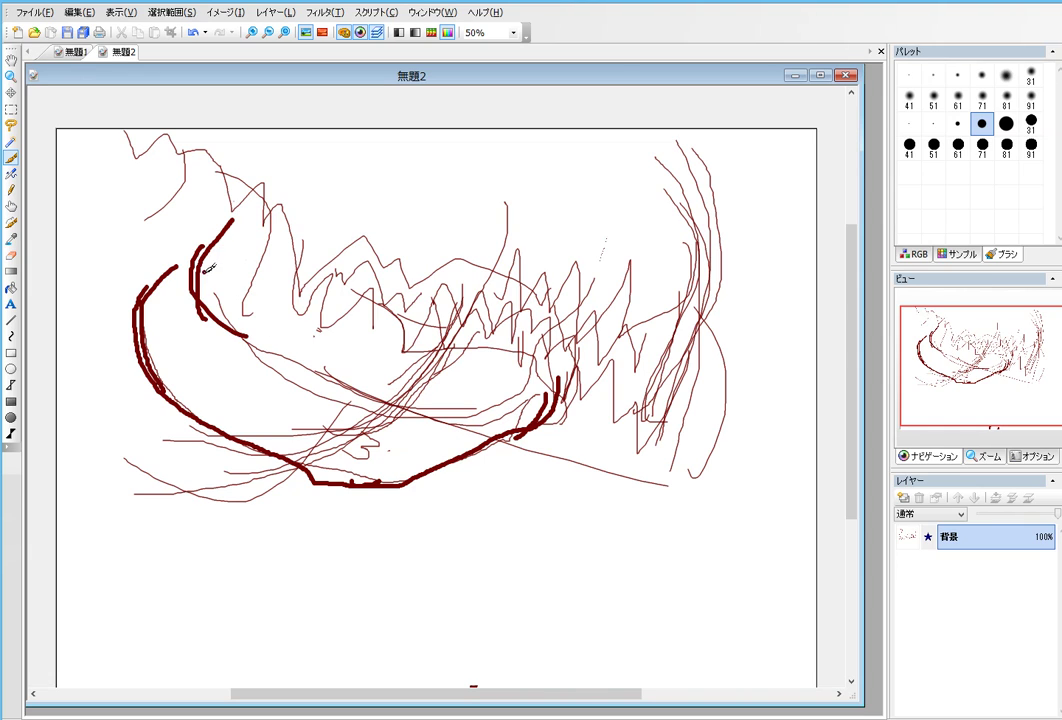
drag(204, 264, 240, 330)
drag(249, 286, 270, 228)
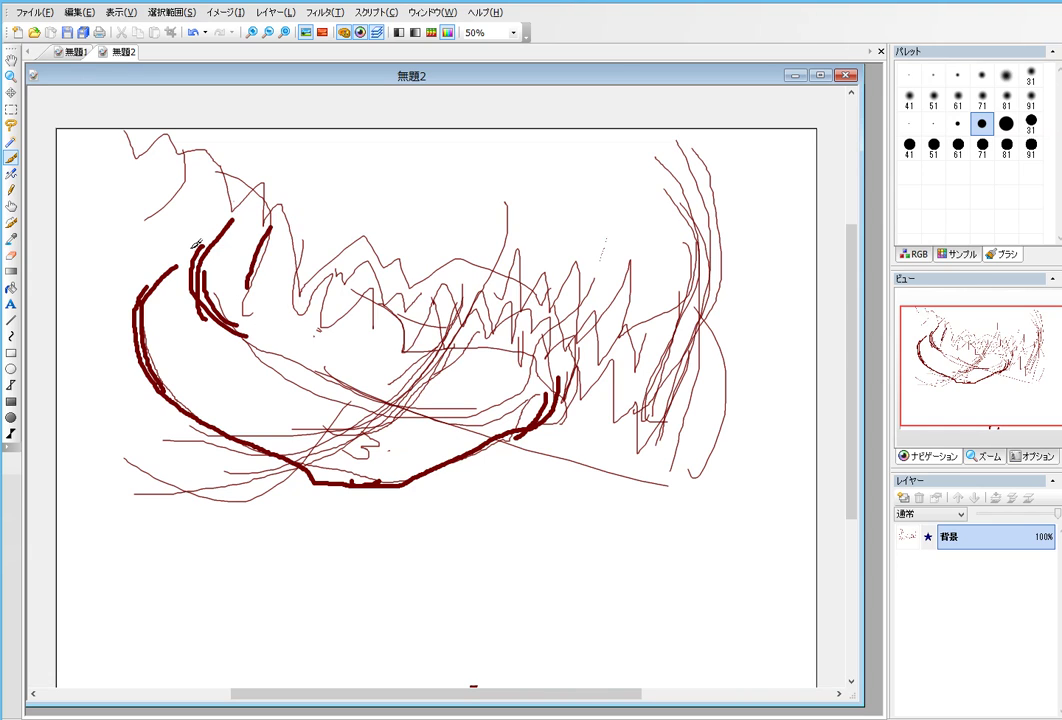
mouse_move(197, 215)
mouse_down()
mouse_move(143, 227)
mouse_move(122, 276)
mouse_move(153, 284)
mouse_move(173, 270)
mouse_move(140, 278)
mouse_move(133, 236)
mouse_move(208, 197)
mouse_up()
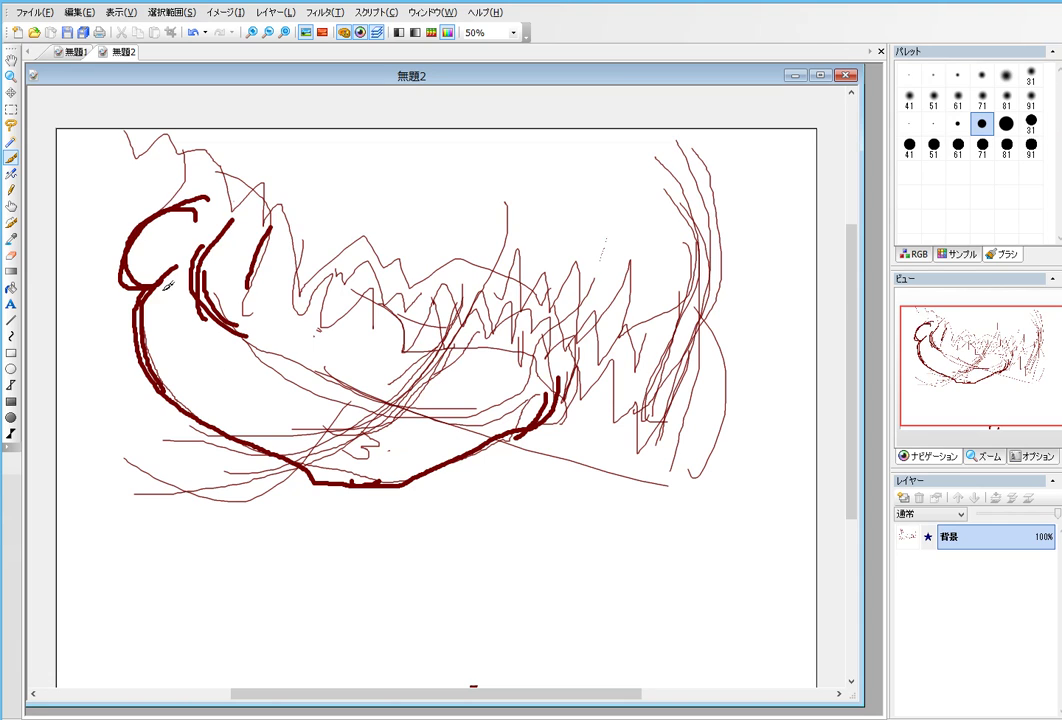
mouse_move(224, 227)
mouse_down()
mouse_move(205, 314)
mouse_move(246, 358)
mouse_up()
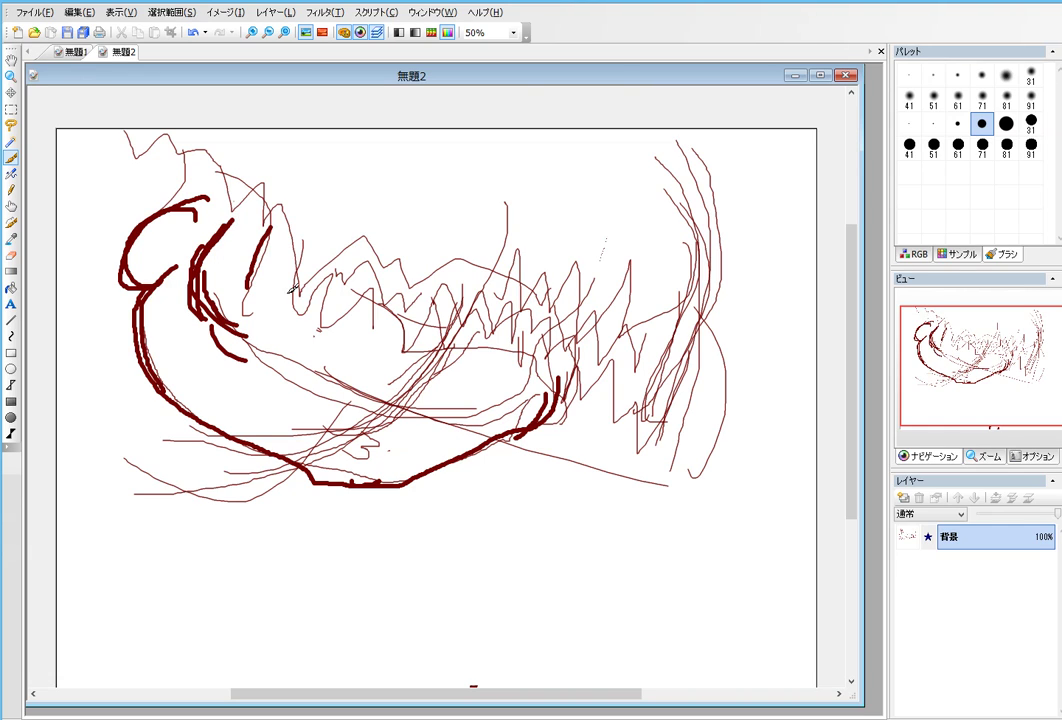
Trace the zigzag hairline, the right-side outline and the hair strands in bold strokes.
mouse_move(237, 183)
mouse_down()
mouse_move(300, 225)
mouse_move(326, 284)
mouse_move(355, 265)
mouse_move(412, 290)
mouse_move(438, 348)
mouse_up()
drag(443, 290, 465, 352)
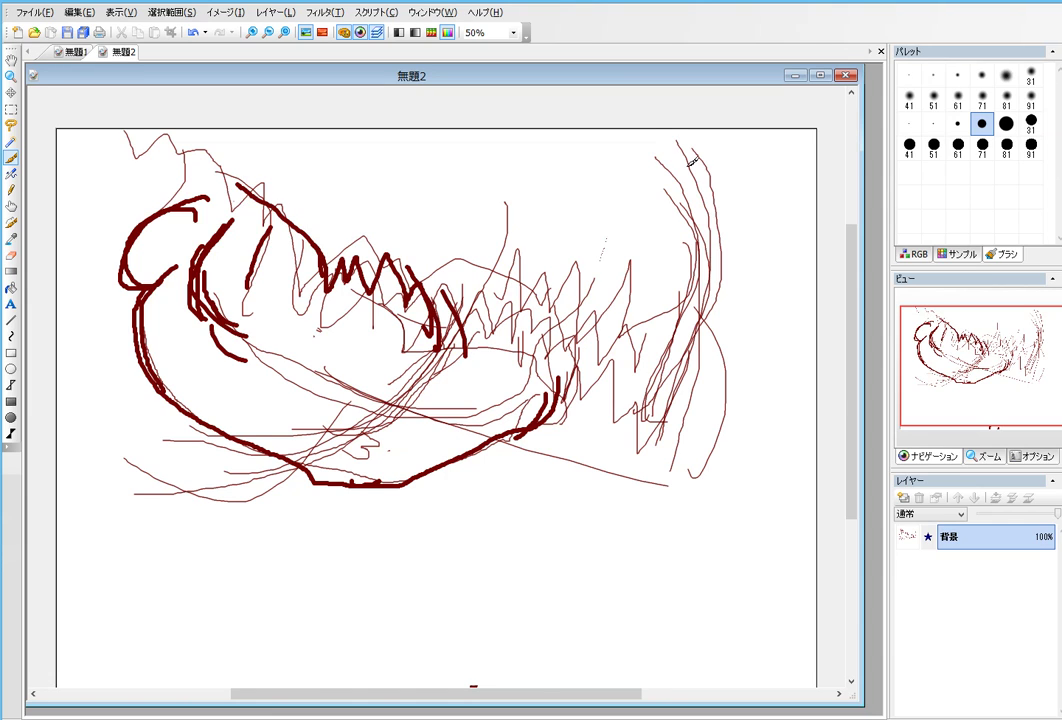
mouse_move(652, 143)
mouse_down()
mouse_move(735, 204)
mouse_move(745, 285)
mouse_up()
mouse_move(720, 233)
mouse_down()
mouse_move(750, 295)
mouse_move(735, 360)
mouse_move(676, 458)
mouse_up()
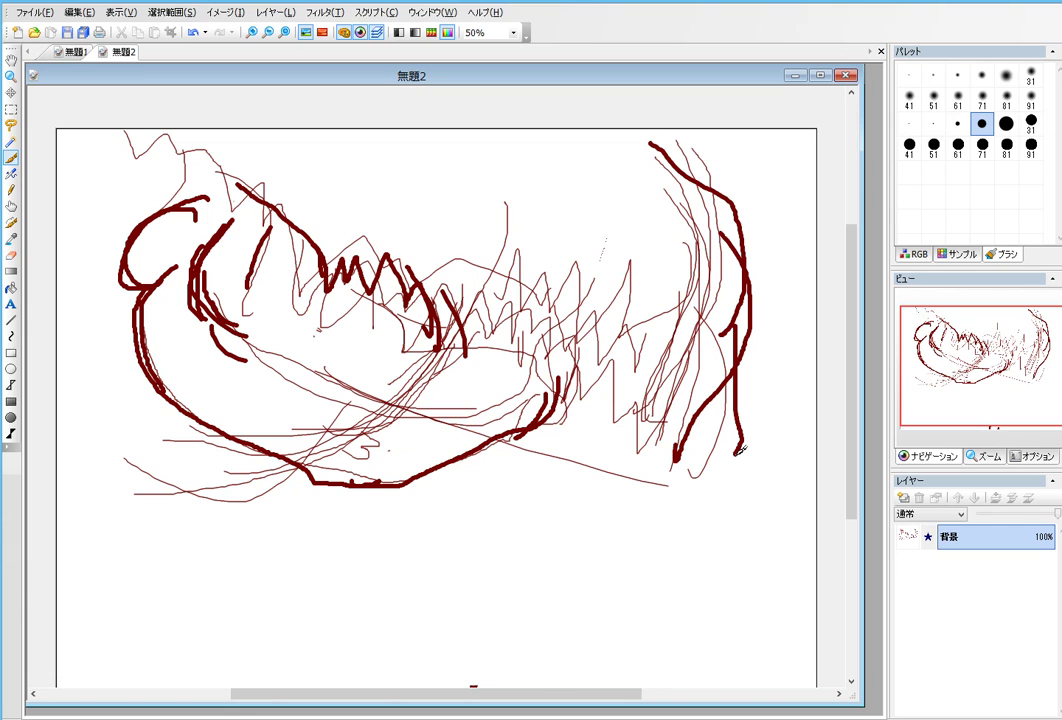
drag(750, 365, 737, 452)
mouse_move(740, 337)
mouse_down()
mouse_move(728, 420)
mouse_move(750, 440)
mouse_up()
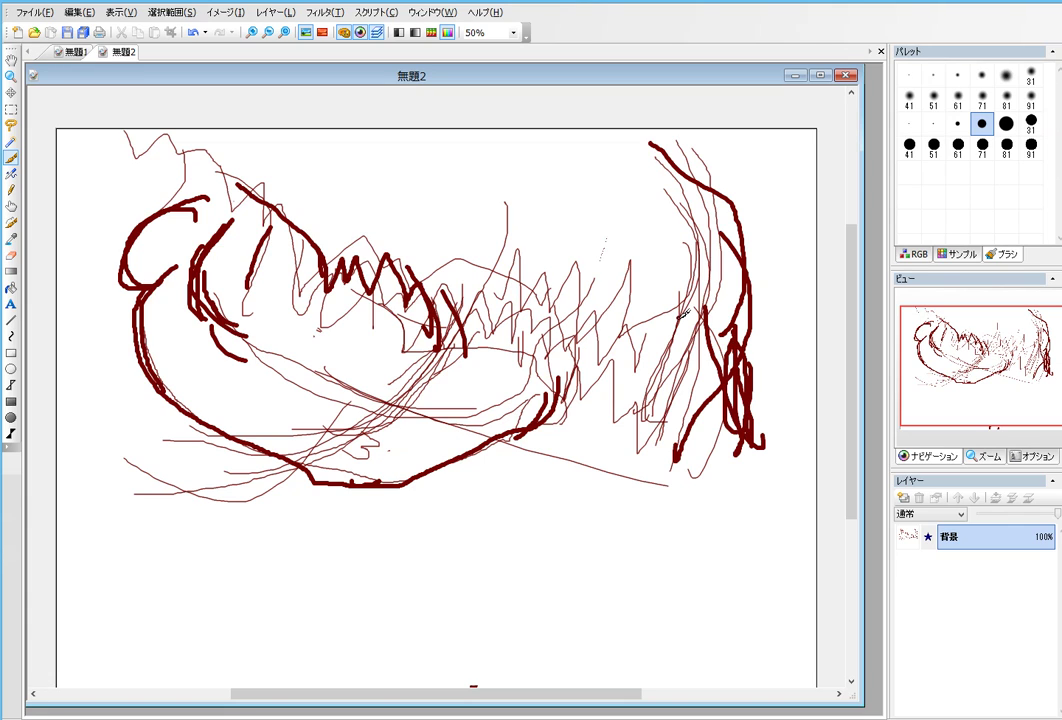
drag(705, 315, 762, 445)
mouse_move(643, 303)
mouse_down()
mouse_move(696, 359)
mouse_move(675, 307)
mouse_move(643, 339)
mouse_move(660, 325)
mouse_move(553, 328)
mouse_up()
mouse_move(490, 285)
mouse_down()
mouse_move(485, 340)
mouse_move(528, 338)
mouse_move(462, 350)
mouse_up()
drag(445, 280, 440, 345)
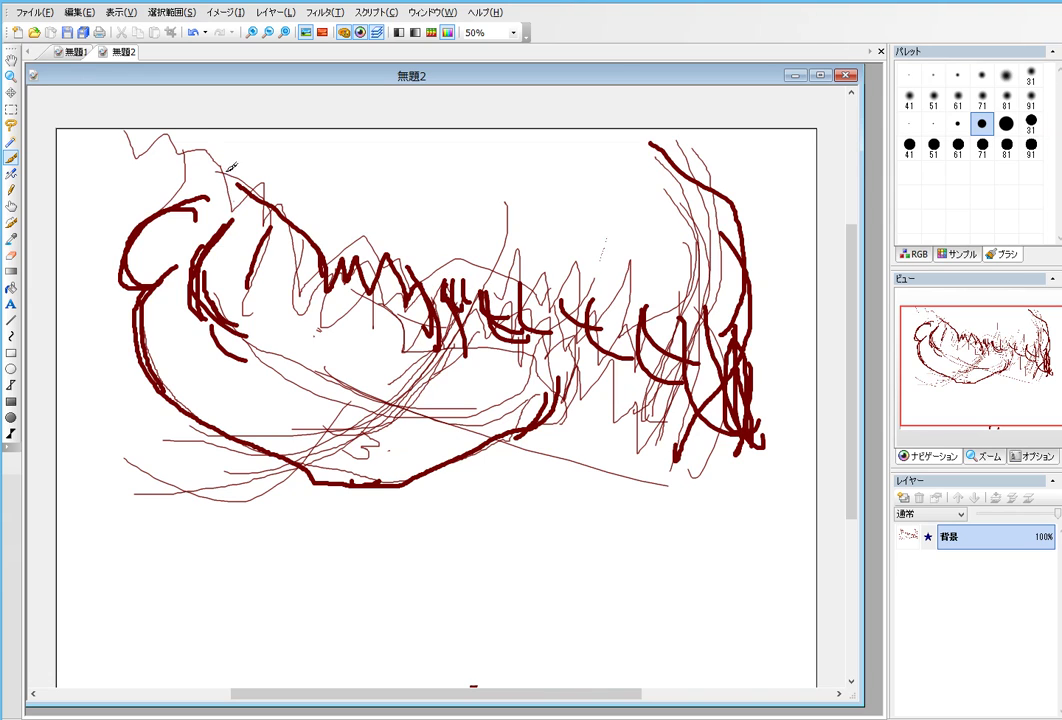
mouse_move(172, 130)
mouse_down()
mouse_move(130, 168)
mouse_move(95, 145)
mouse_move(97, 215)
mouse_move(115, 260)
mouse_up()
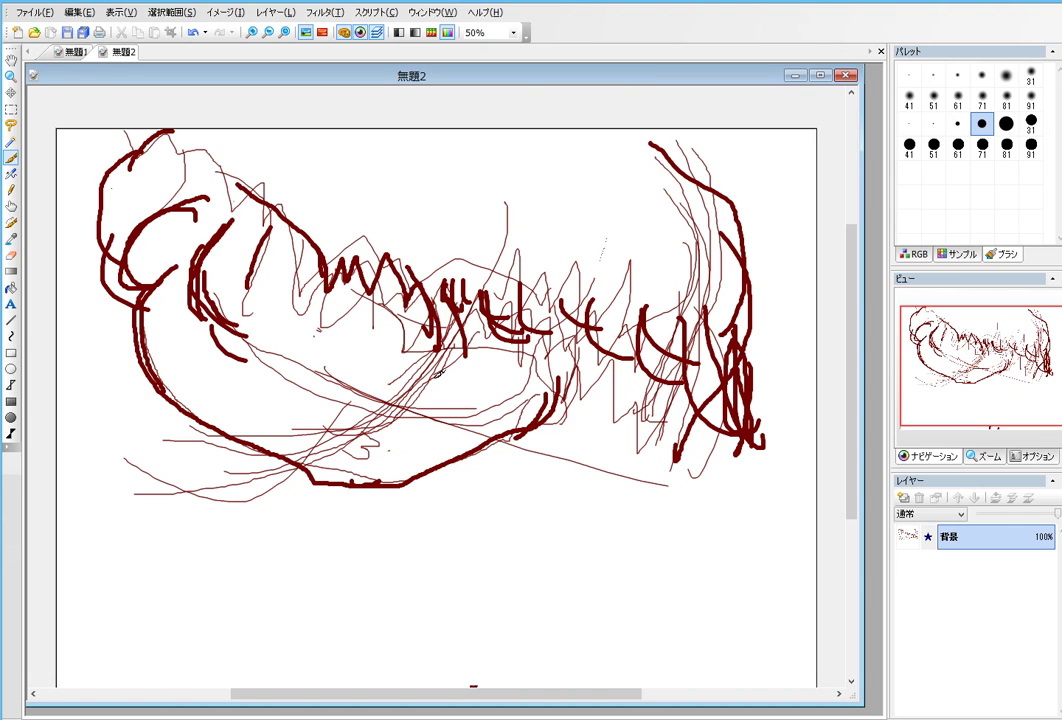
drag(612, 358, 757, 412)
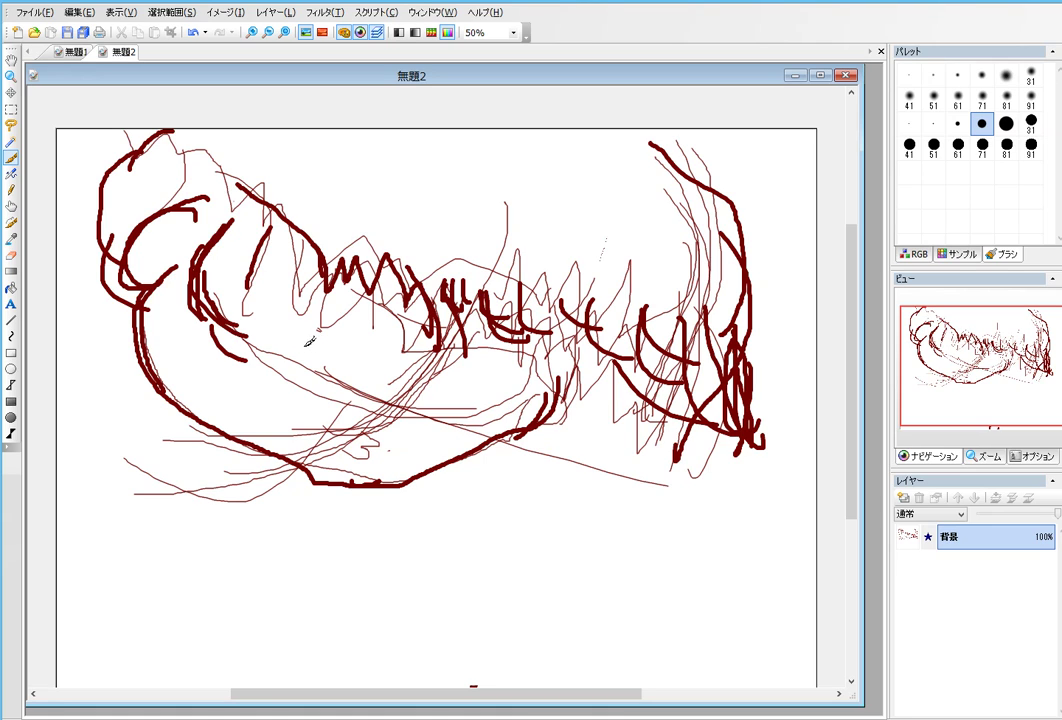
Draw both eyes in bold outlines with inner rings, and a small mouth below them.
mouse_move(310, 342)
mouse_down()
mouse_move(401, 328)
mouse_move(405, 353)
mouse_move(370, 388)
mouse_up()
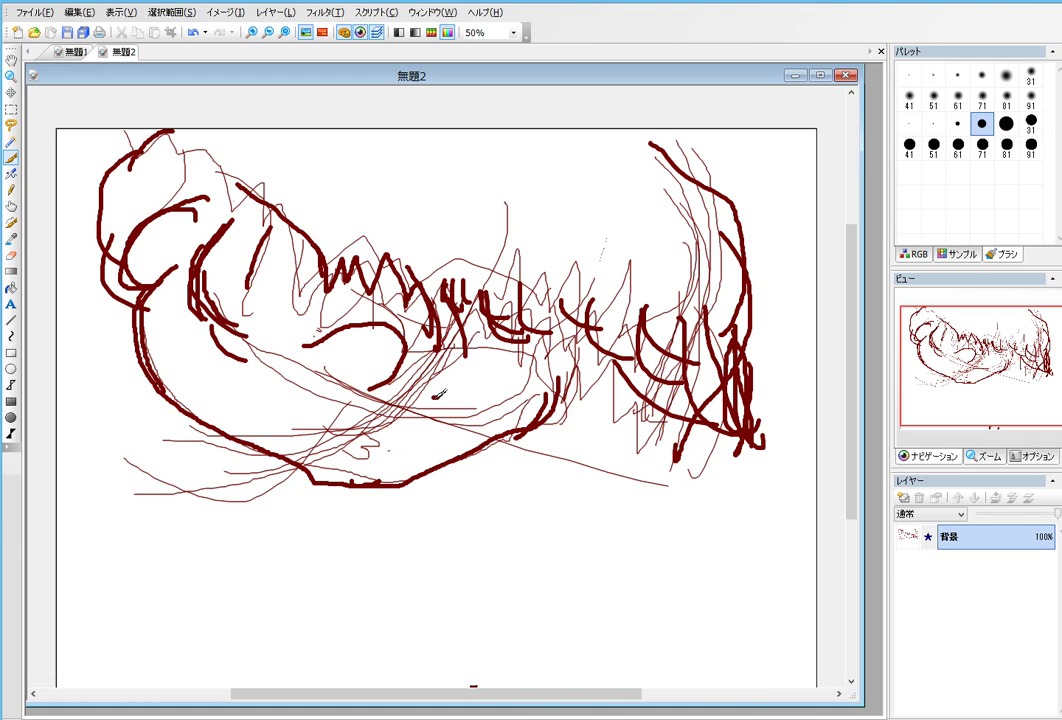
mouse_move(440, 395)
mouse_down()
mouse_move(482, 370)
mouse_move(497, 395)
mouse_move(443, 415)
mouse_up()
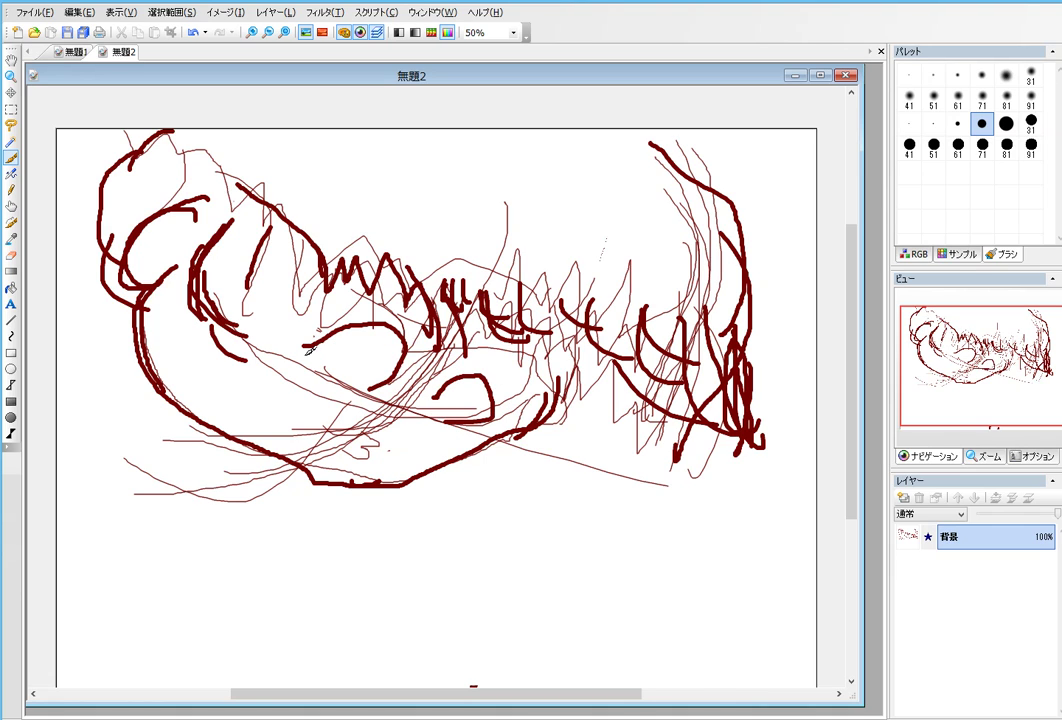
mouse_move(300, 353)
mouse_down()
mouse_move(355, 357)
mouse_move(370, 397)
mouse_up()
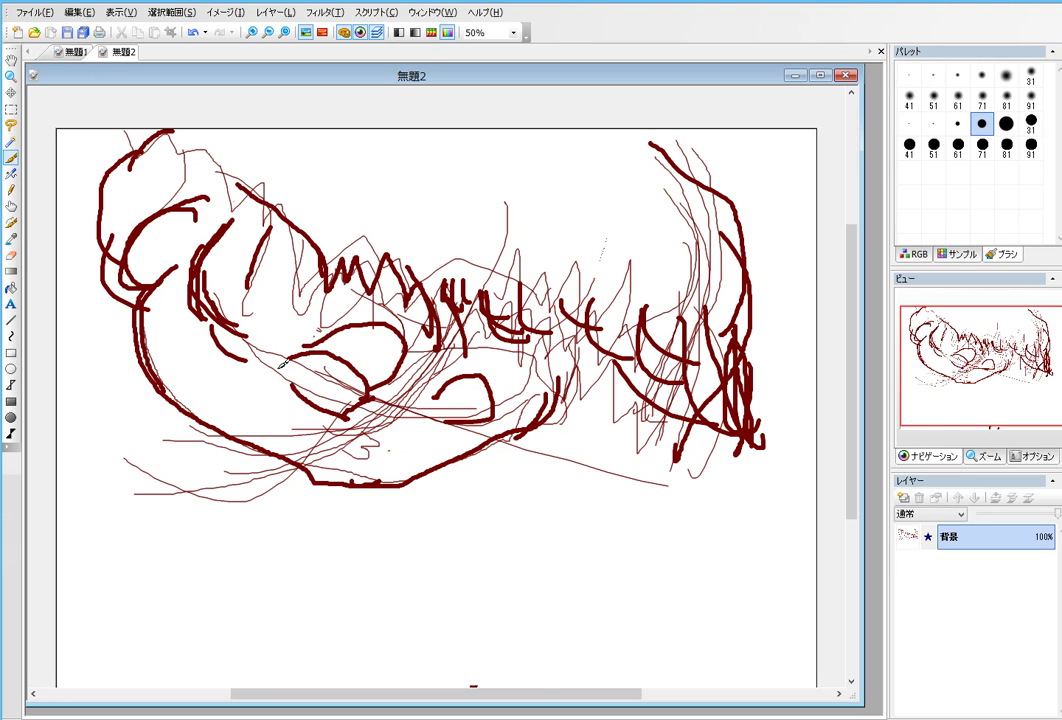
drag(276, 362, 345, 412)
mouse_move(421, 414)
mouse_down()
mouse_move(443, 393)
mouse_move(414, 409)
mouse_move(427, 396)
mouse_move(460, 393)
mouse_move(463, 433)
mouse_move(408, 420)
mouse_move(492, 390)
mouse_up()
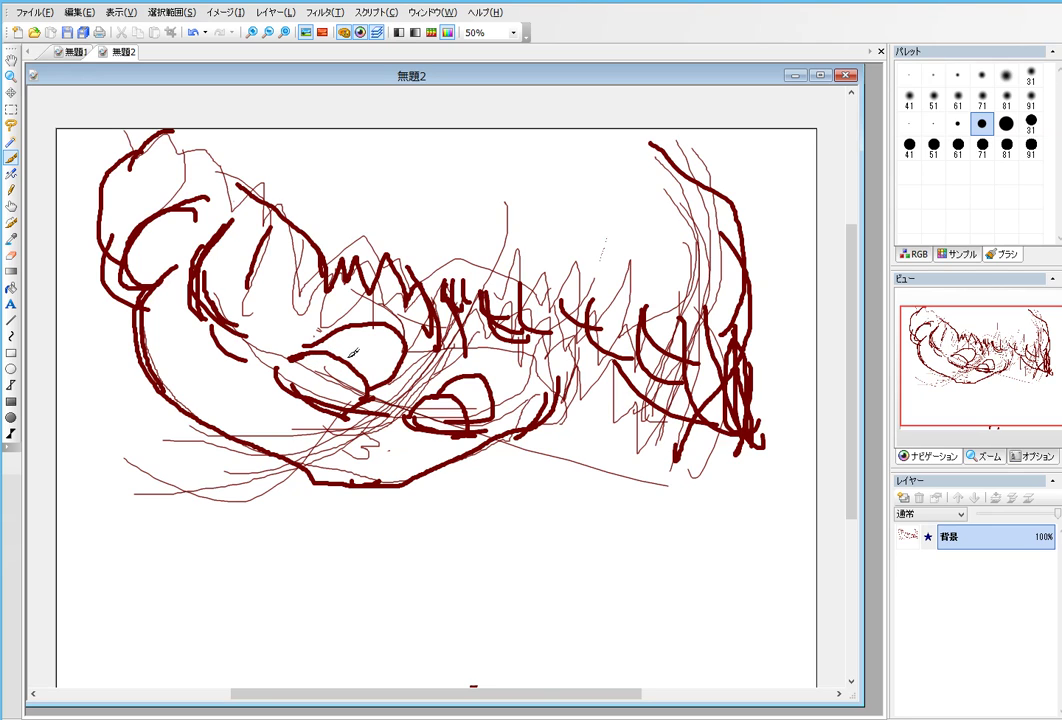
drag(428, 405, 473, 383)
drag(396, 320, 363, 390)
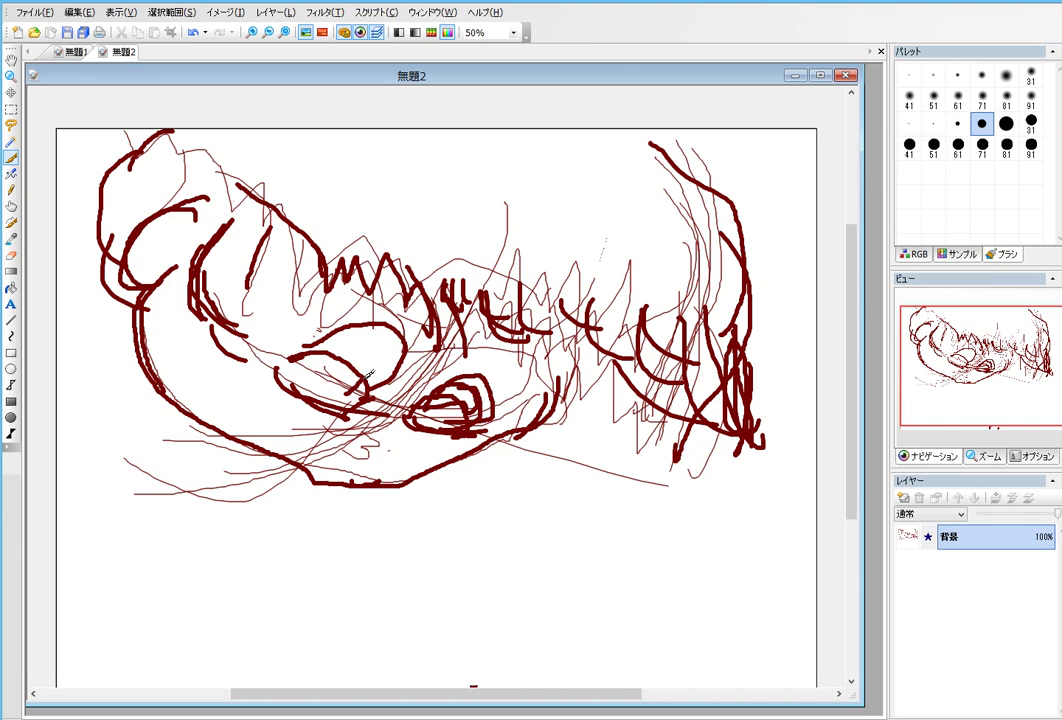
mouse_move(394, 327)
mouse_down()
mouse_move(325, 331)
mouse_move(296, 376)
mouse_up()
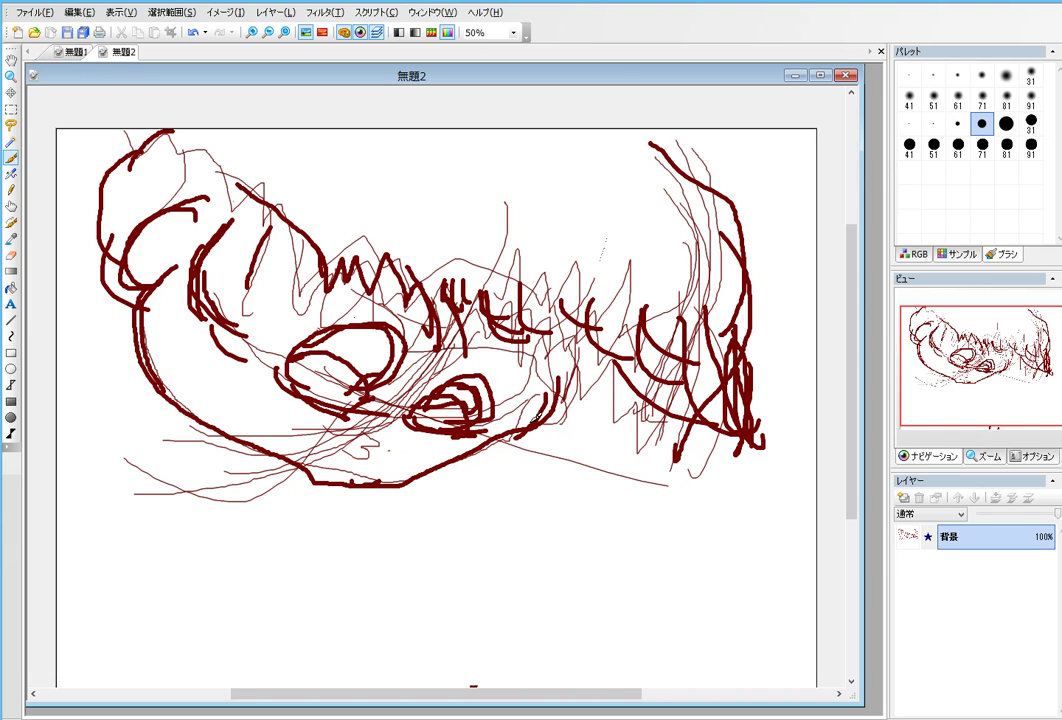
drag(455, 412, 473, 403)
drag(365, 430, 370, 447)
mouse_move(366, 447)
mouse_down()
mouse_move(340, 462)
mouse_move(383, 433)
mouse_up()
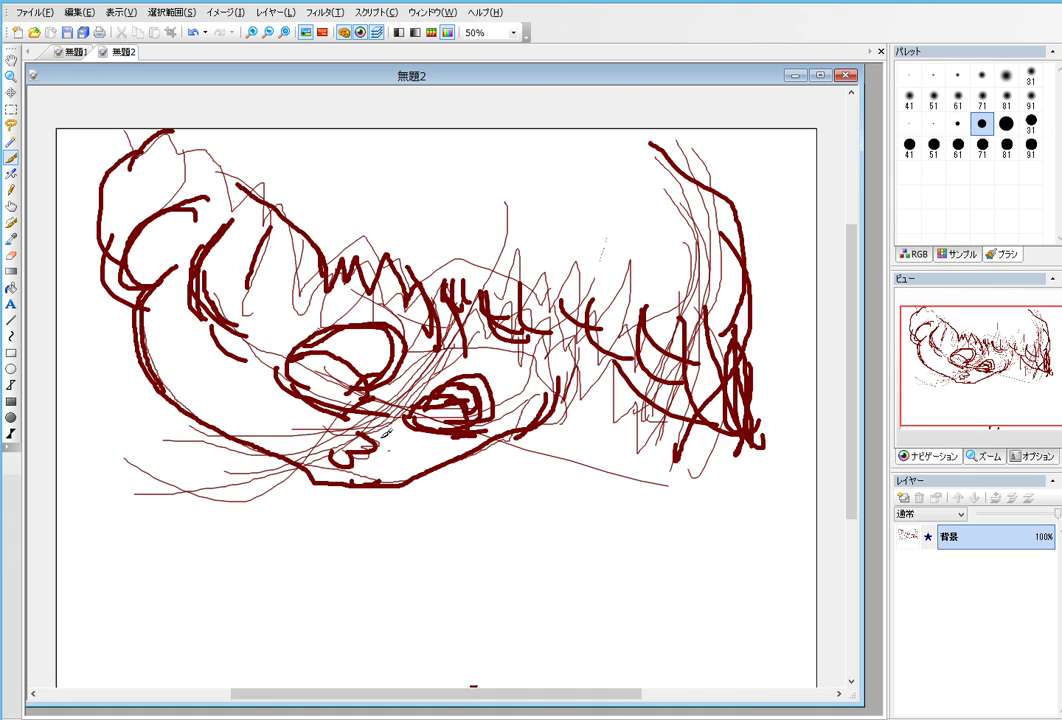
Check the Shogi Wars avatar page, then return to the PictBear drawing.
key(alt+Tab)
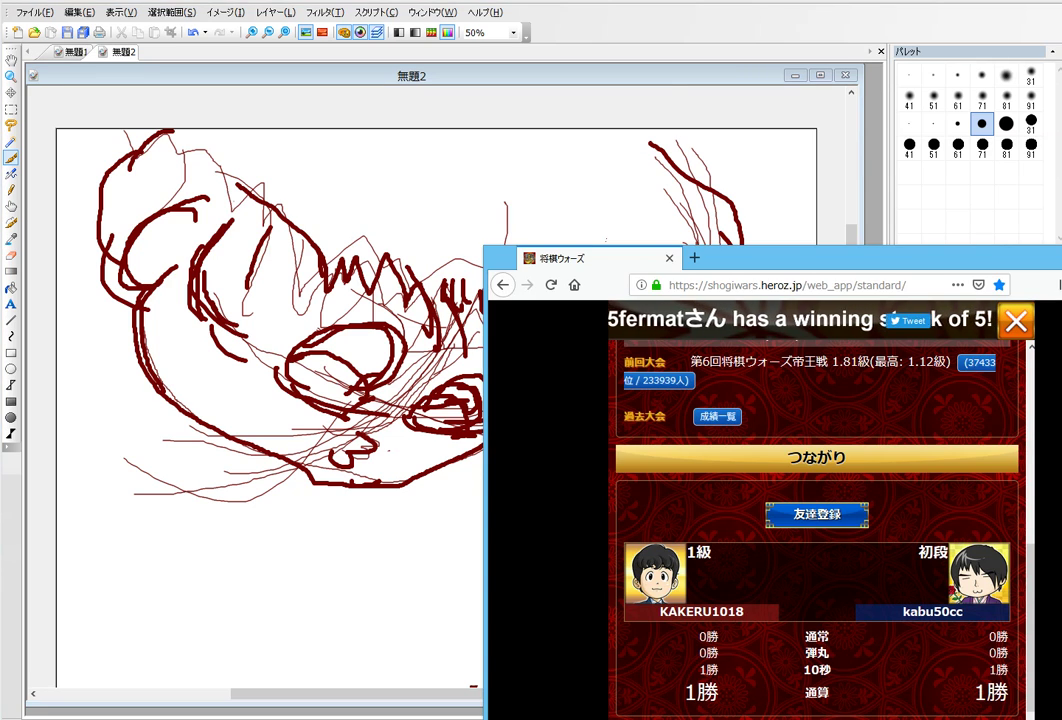
key(alt+Tab)
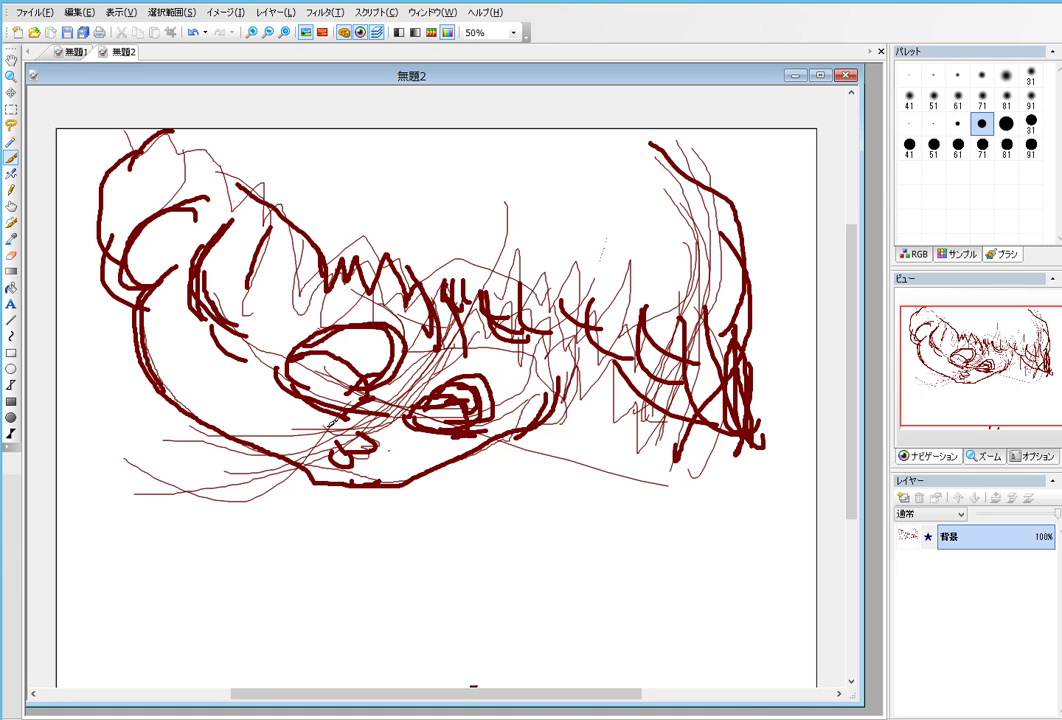
Erase part of the mouth scribble and redraw it as a short brush stroke.
click(11, 254)
mouse_move(365, 443)
mouse_down()
mouse_move(340, 444)
mouse_move(386, 445)
mouse_move(340, 455)
mouse_move(378, 435)
mouse_up()
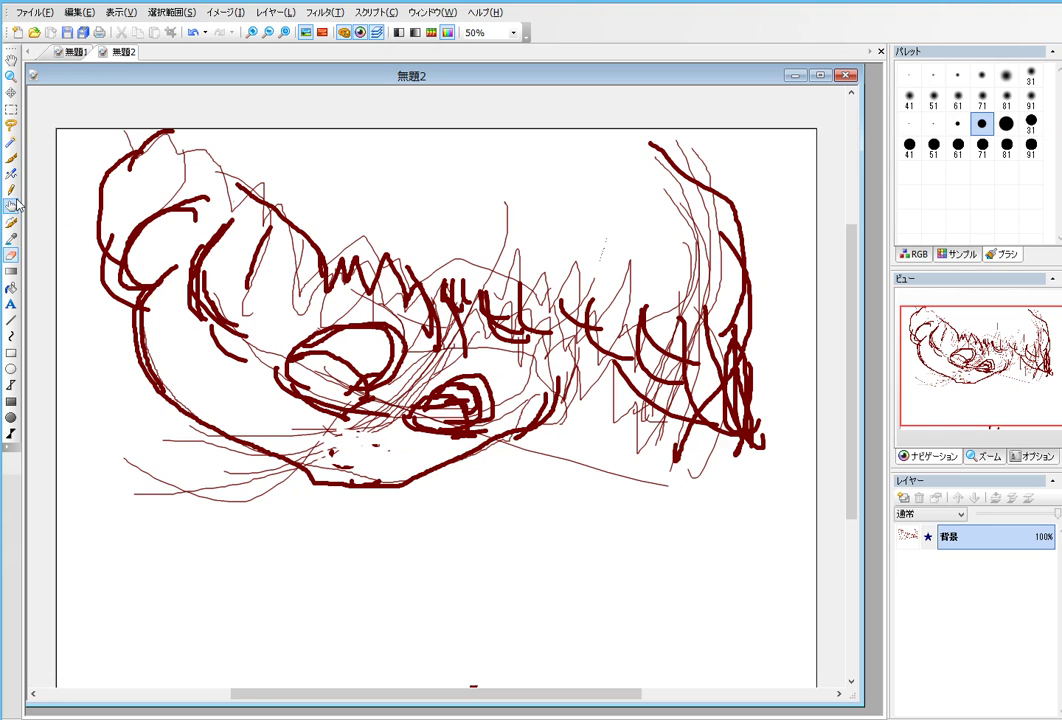
click(11, 157)
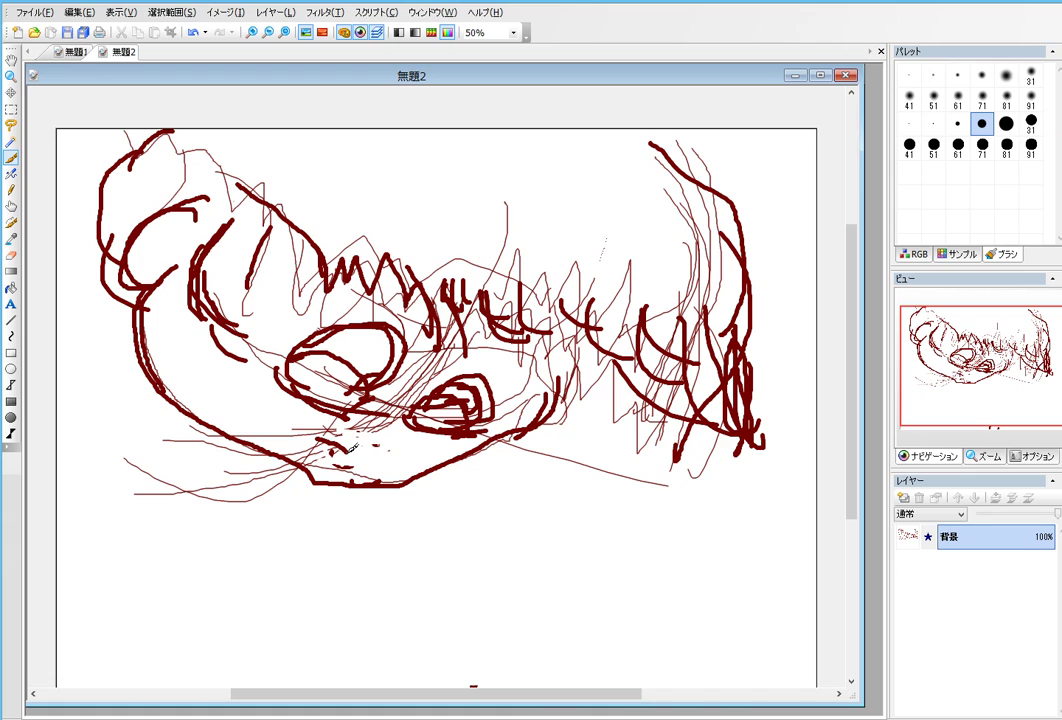
mouse_move(352, 447)
mouse_down()
mouse_move(374, 450)
mouse_move(336, 453)
mouse_move(347, 438)
mouse_up()
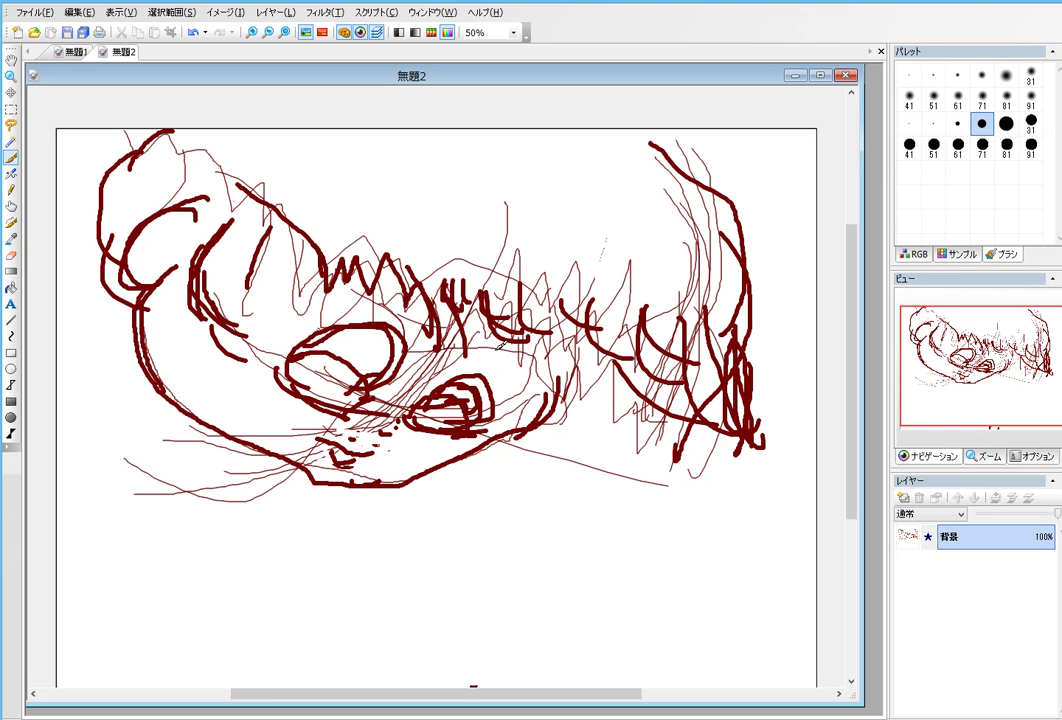
Draw bold curves and a vertical line below the right eye toward the lower body.
drag(556, 391, 520, 436)
drag(556, 380, 575, 490)
mouse_move(555, 382)
mouse_down()
mouse_move(568, 468)
mouse_move(594, 465)
mouse_move(600, 420)
mouse_move(637, 413)
mouse_move(650, 438)
mouse_move(560, 393)
mouse_up()
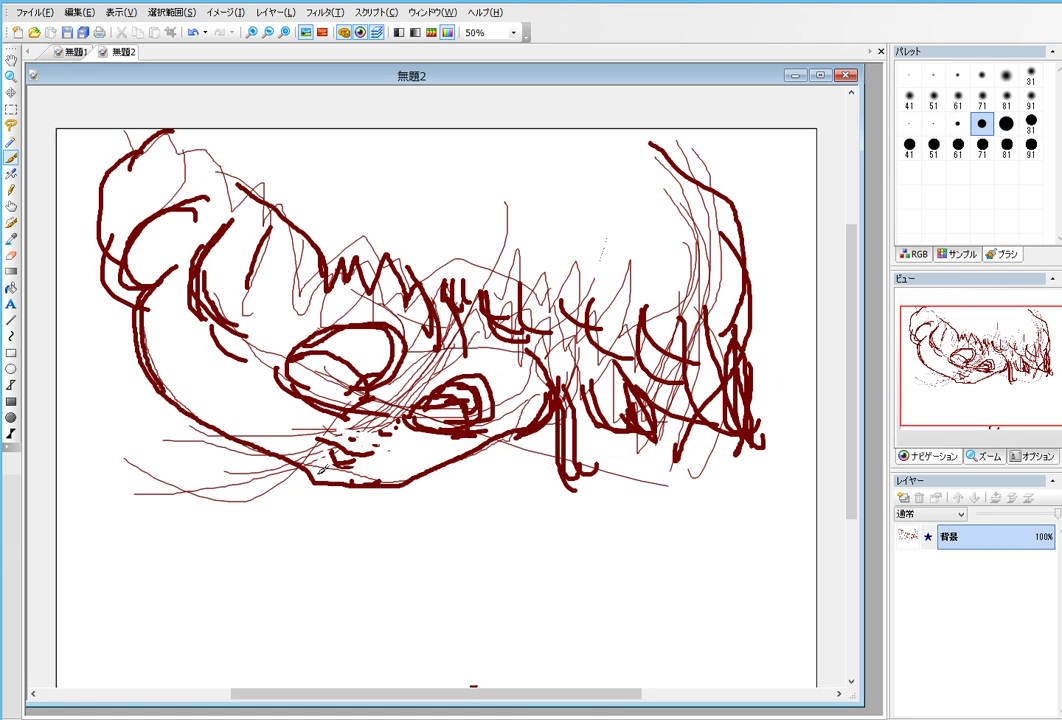
Extend the lower-left shoulder with a large bold arc and begin a hooked stroke below the face.
mouse_move(165, 414)
mouse_down()
mouse_move(135, 426)
mouse_move(129, 466)
mouse_up()
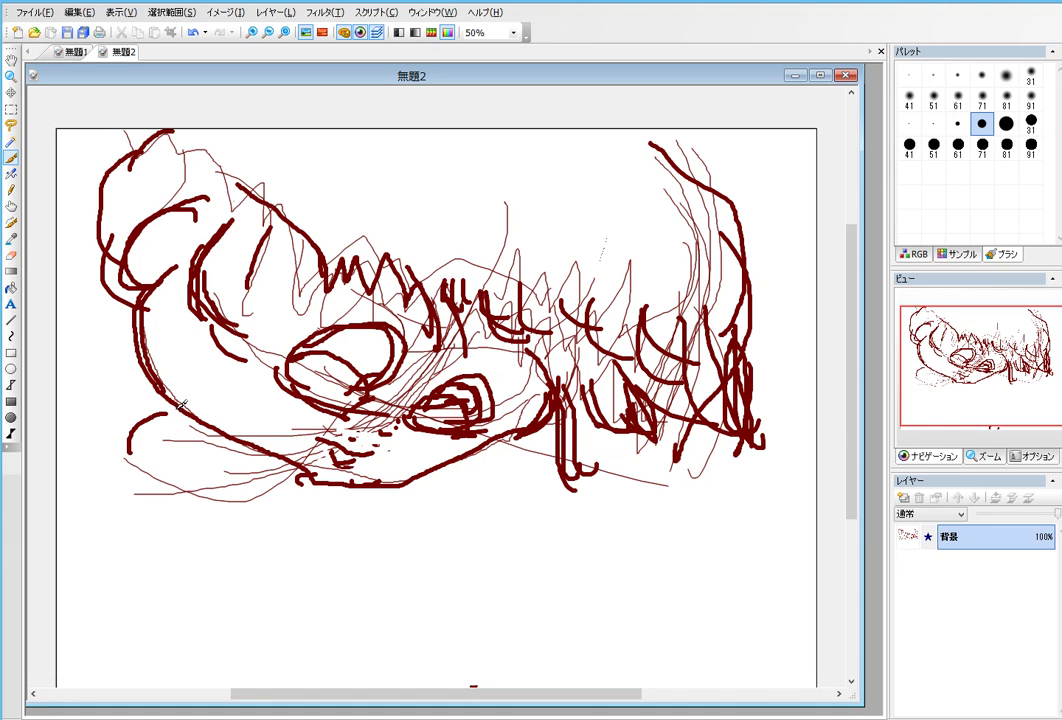
mouse_move(179, 407)
mouse_down()
mouse_move(124, 470)
mouse_move(178, 550)
mouse_up()
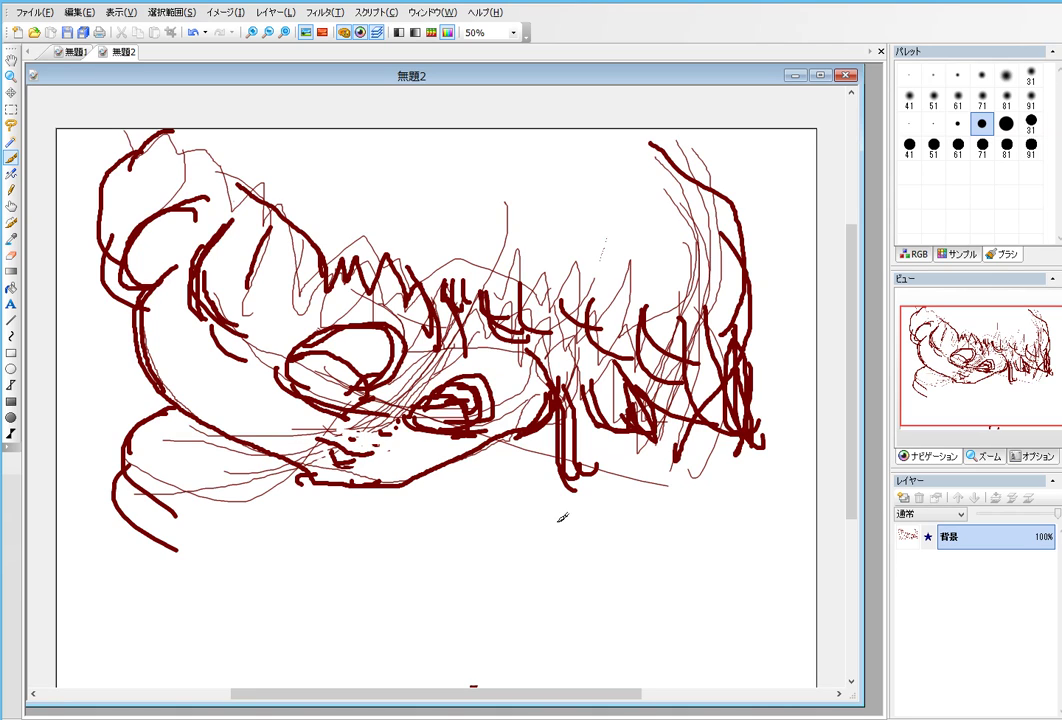
mouse_move(545, 513)
mouse_down()
mouse_move(642, 577)
mouse_move(622, 585)
mouse_move(533, 551)
mouse_up()
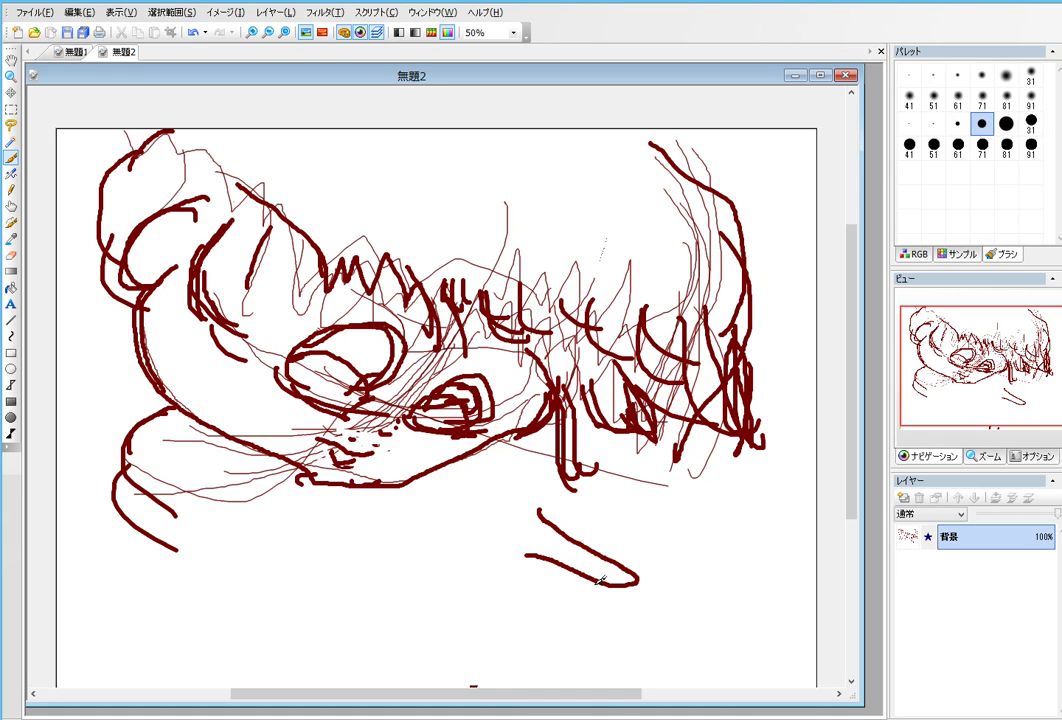
Draw a bold zigzag pointing-hand shape below the face with its tip, lower outline and finger strokes.
mouse_move(600, 582)
mouse_down()
mouse_move(572, 604)
mouse_move(641, 622)
mouse_move(678, 607)
mouse_up()
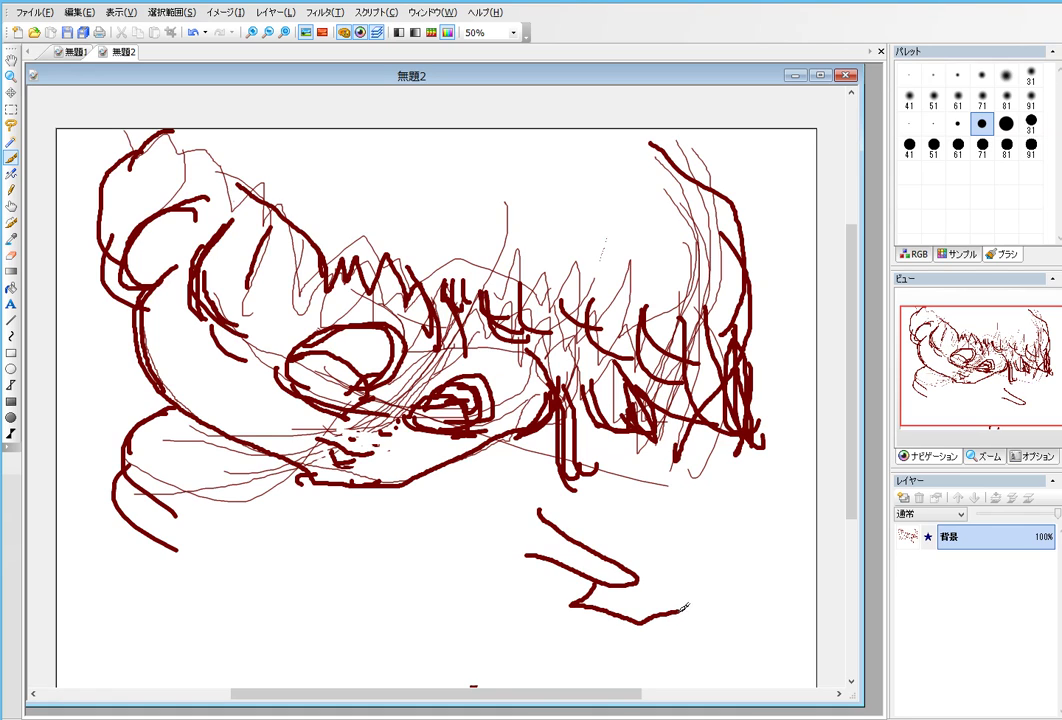
mouse_move(632, 546)
mouse_down()
mouse_move(680, 572)
mouse_move(692, 604)
mouse_move(690, 623)
mouse_move(634, 624)
mouse_up()
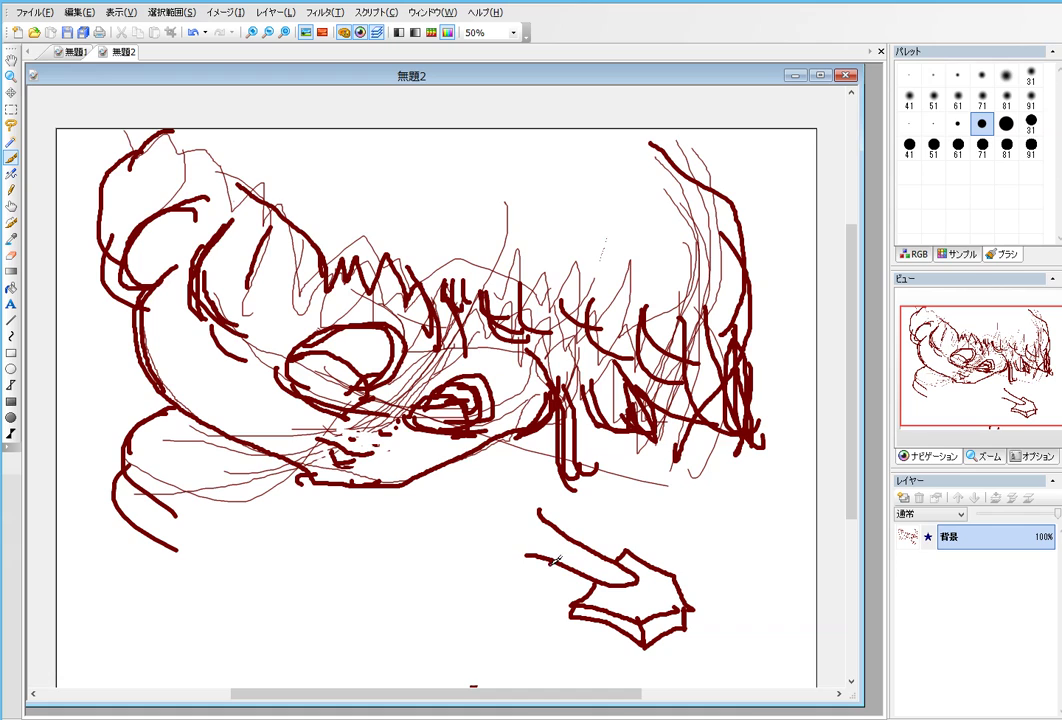
mouse_move(555, 563)
mouse_down()
mouse_move(553, 588)
mouse_move(535, 596)
mouse_move(480, 583)
mouse_up()
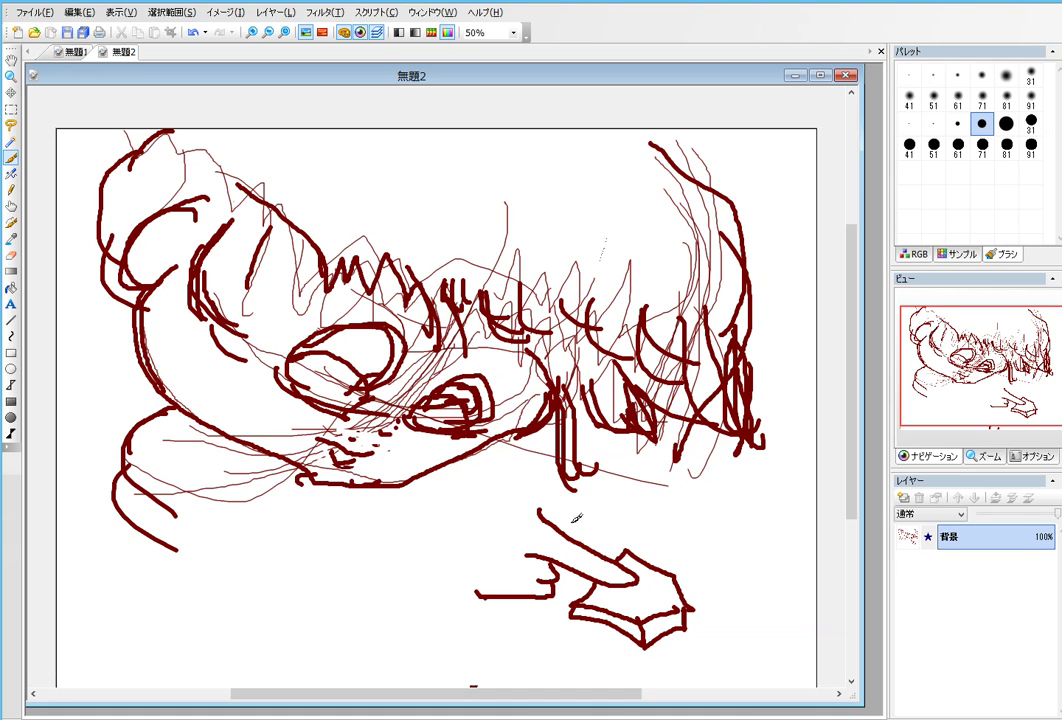
mouse_move(571, 524)
mouse_down()
mouse_move(640, 542)
mouse_move(617, 549)
mouse_up()
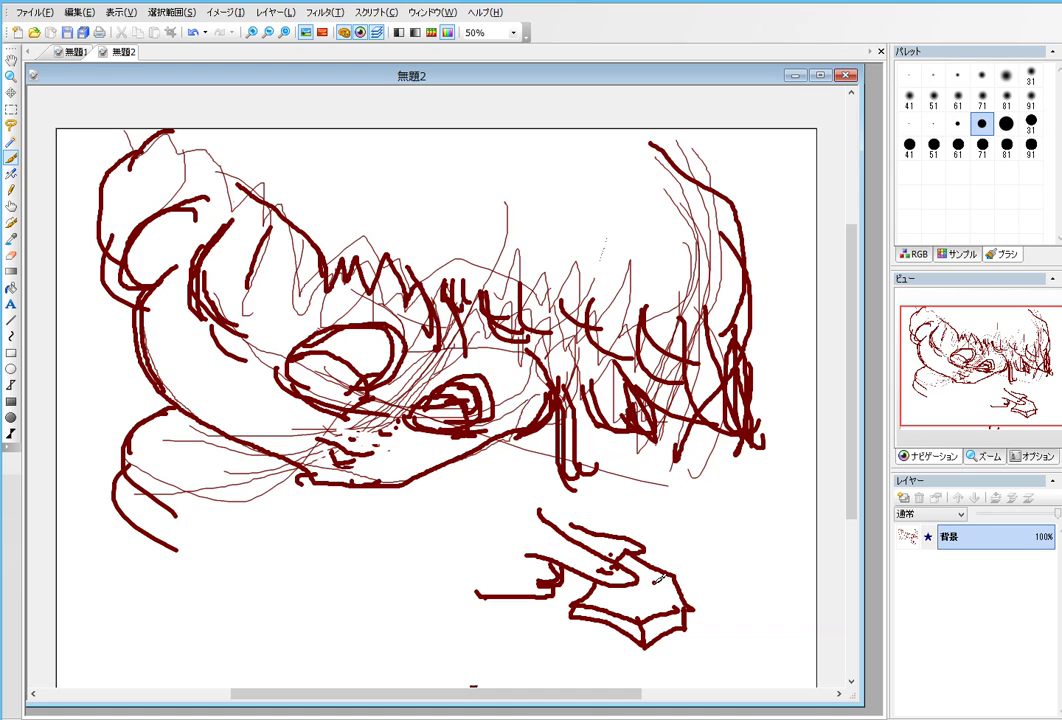
mouse_move(660, 584)
mouse_down()
mouse_move(650, 595)
mouse_move(646, 578)
mouse_up()
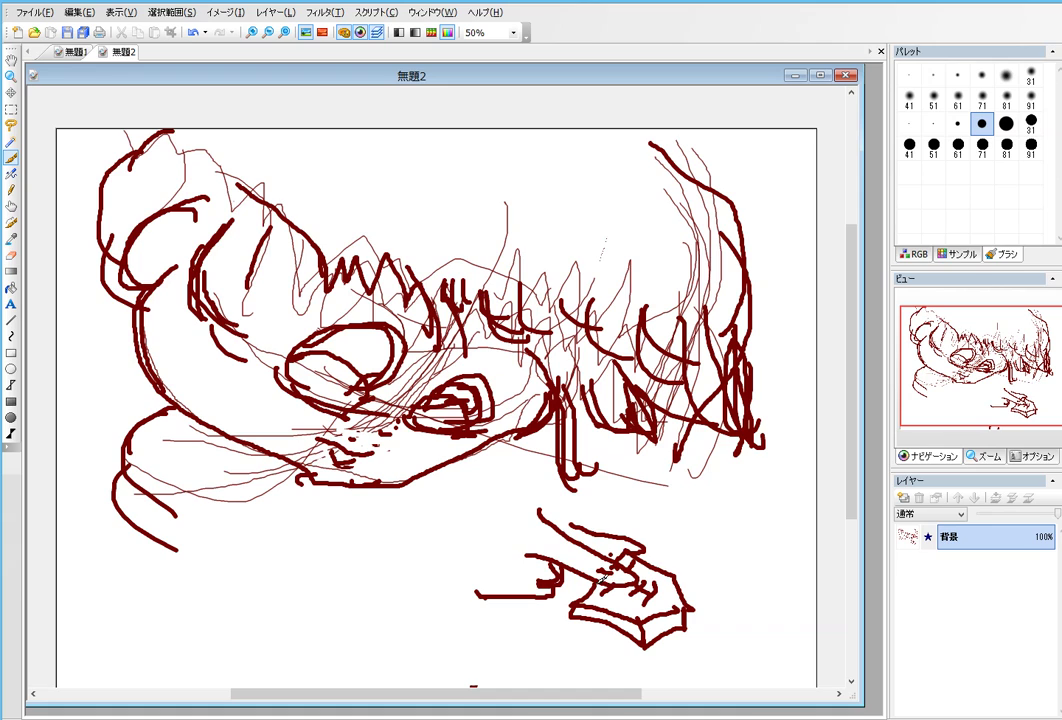
mouse_move(601, 579)
mouse_down()
mouse_move(594, 604)
mouse_move(603, 610)
mouse_up()
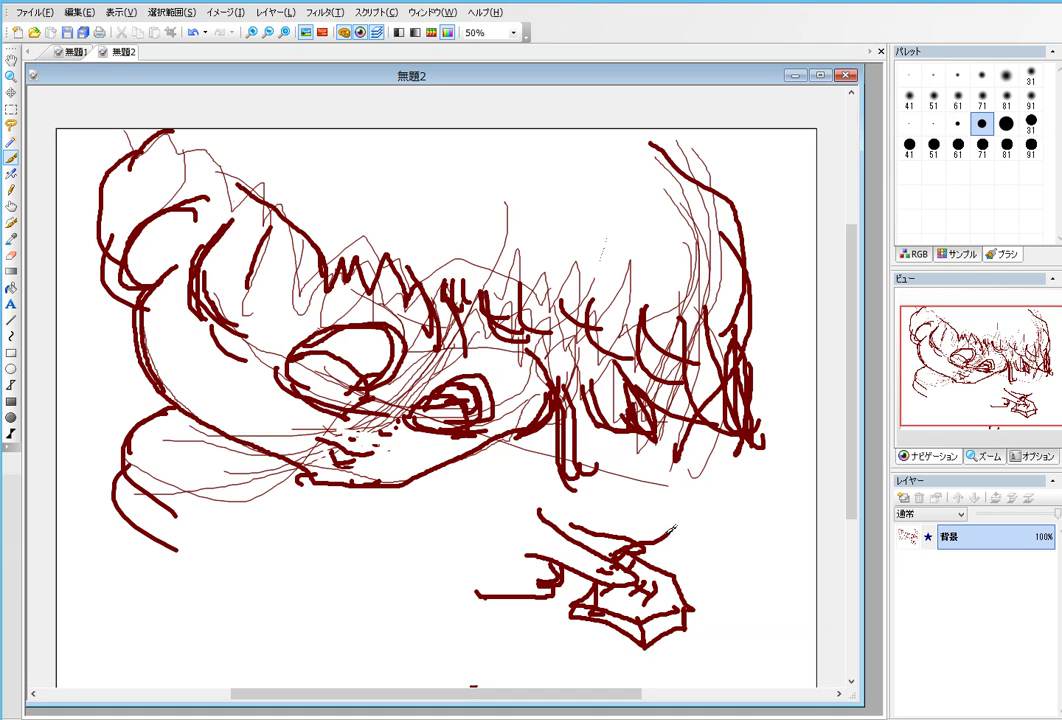
drag(673, 528, 720, 555)
Erase the hand's inner strokes, enlarge the eraser to 91, then paint a thick brush blob on the hand.
click(10, 254)
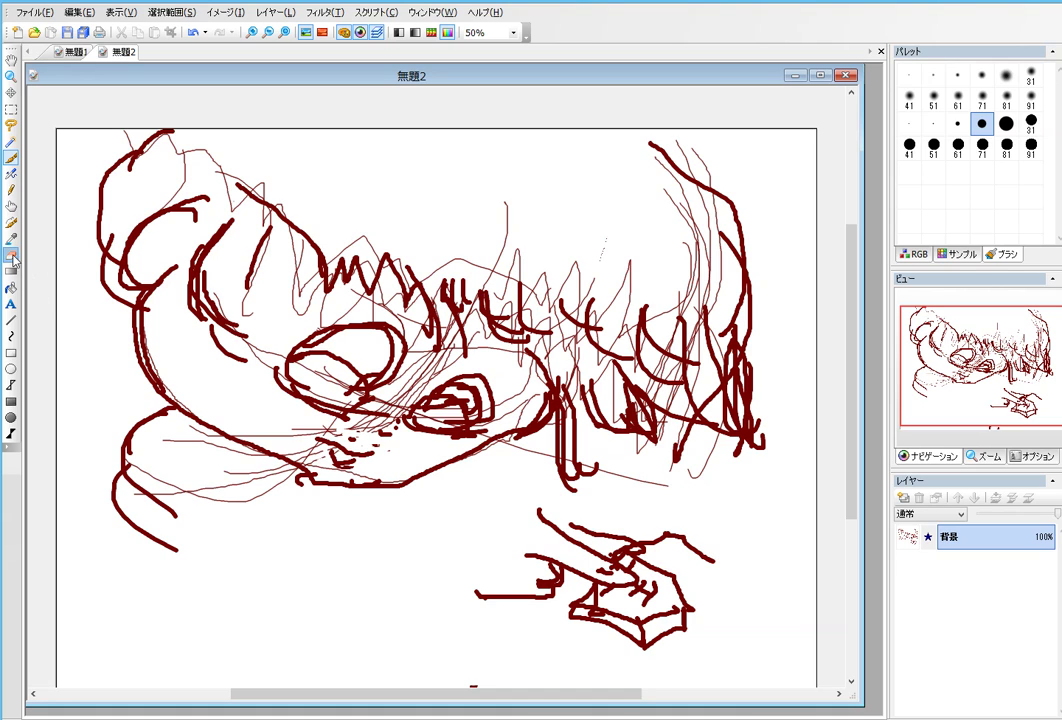
mouse_move(604, 591)
mouse_down()
mouse_move(643, 610)
mouse_move(664, 562)
mouse_move(648, 552)
mouse_move(726, 436)
mouse_move(672, 582)
mouse_move(638, 559)
mouse_move(691, 538)
mouse_move(695, 604)
mouse_move(665, 634)
mouse_move(600, 608)
mouse_move(635, 611)
mouse_move(667, 587)
mouse_move(634, 559)
mouse_move(658, 540)
mouse_move(690, 561)
mouse_move(655, 599)
mouse_move(624, 587)
mouse_up()
click(1031, 147)
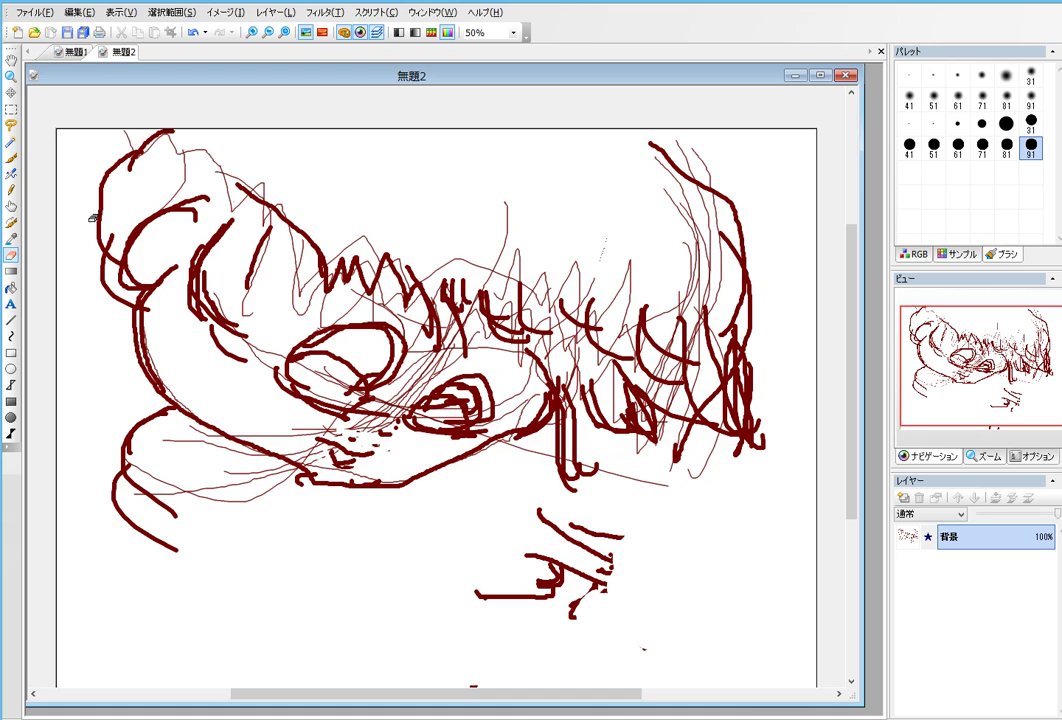
click(10, 189)
click(10, 157)
drag(624, 557, 666, 547)
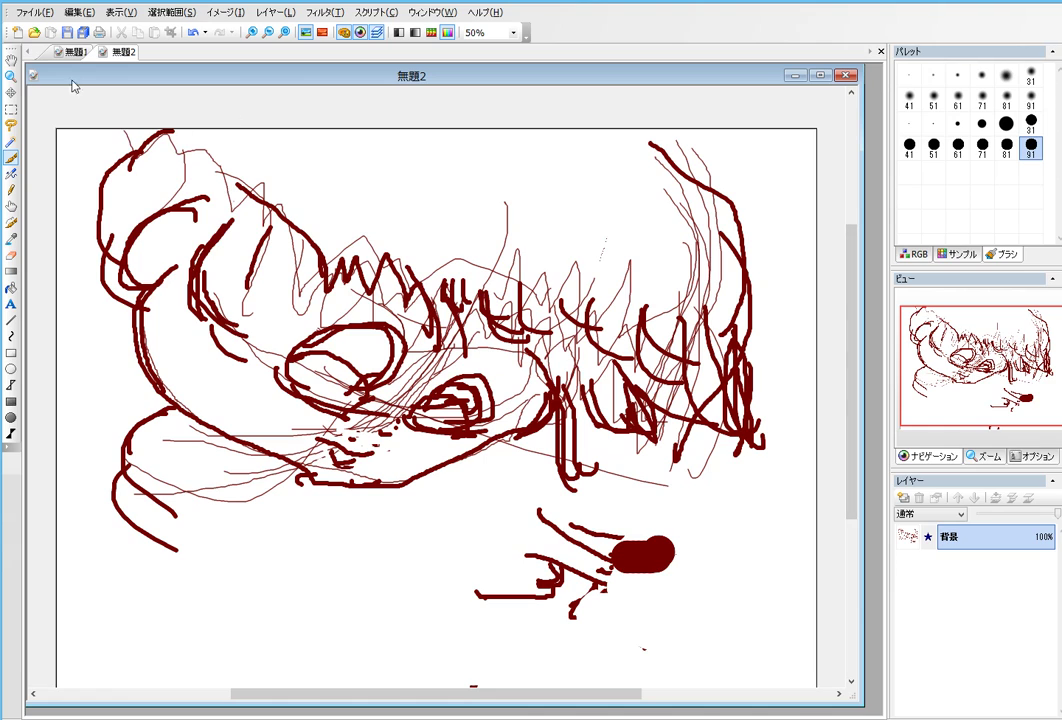
Undo the thick blob and draw the lower form's thin outline below the face at the smallest size.
click(193, 32)
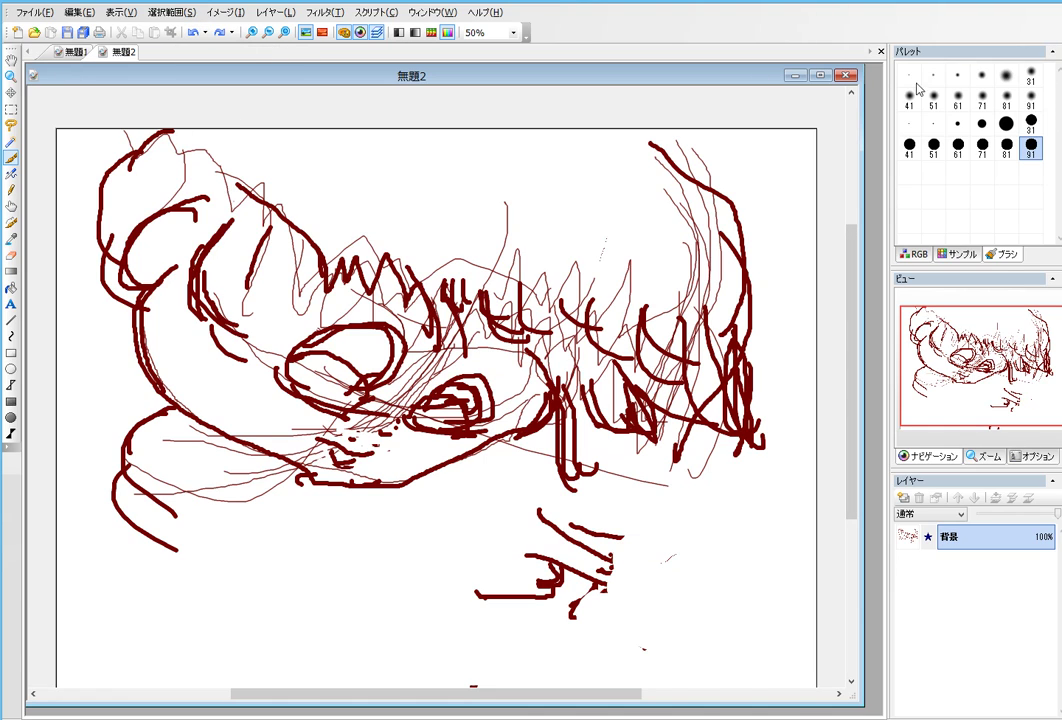
click(956, 76)
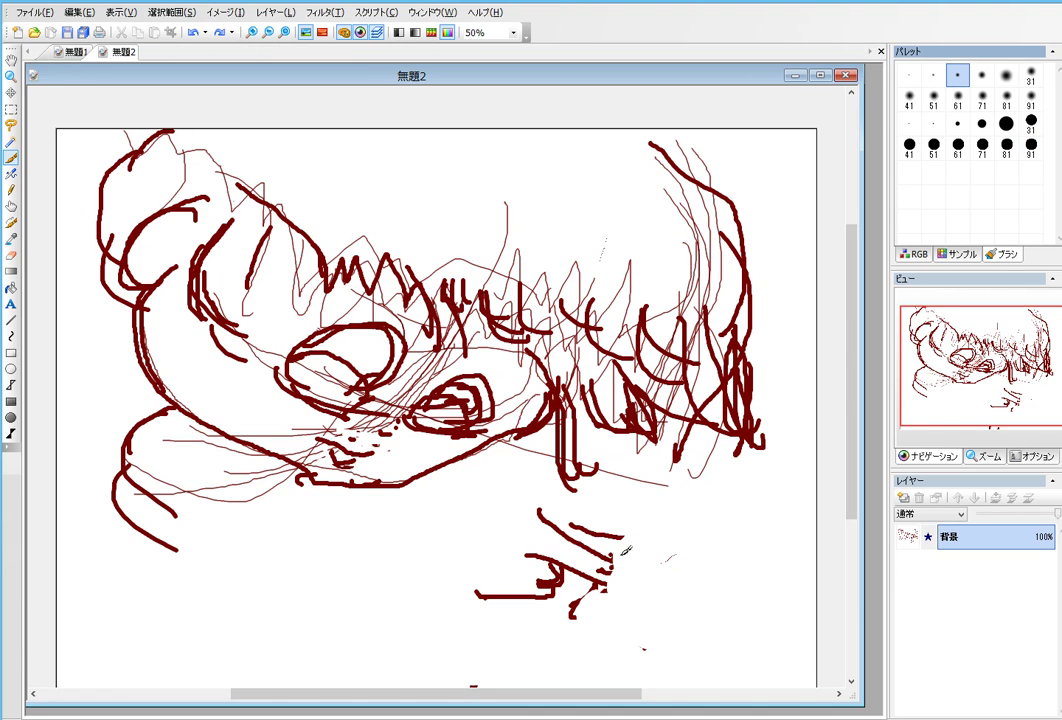
drag(606, 538, 662, 522)
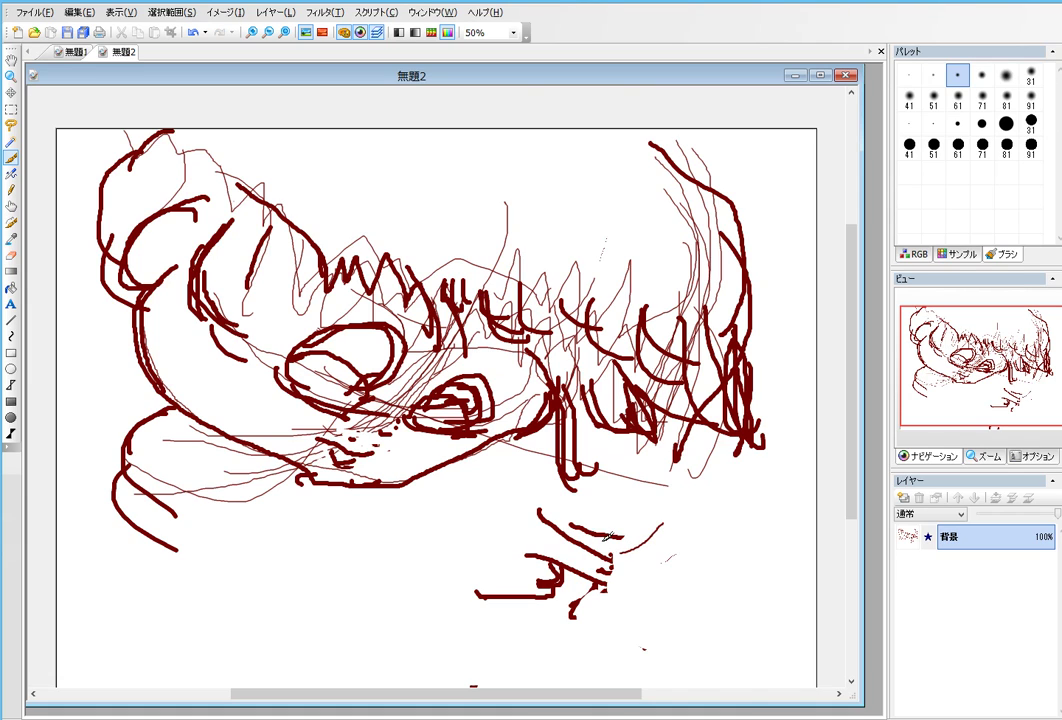
drag(614, 553, 690, 545)
mouse_move(576, 598)
mouse_down()
mouse_move(646, 626)
mouse_move(720, 607)
mouse_move(696, 605)
mouse_move(701, 615)
mouse_move(728, 590)
mouse_up()
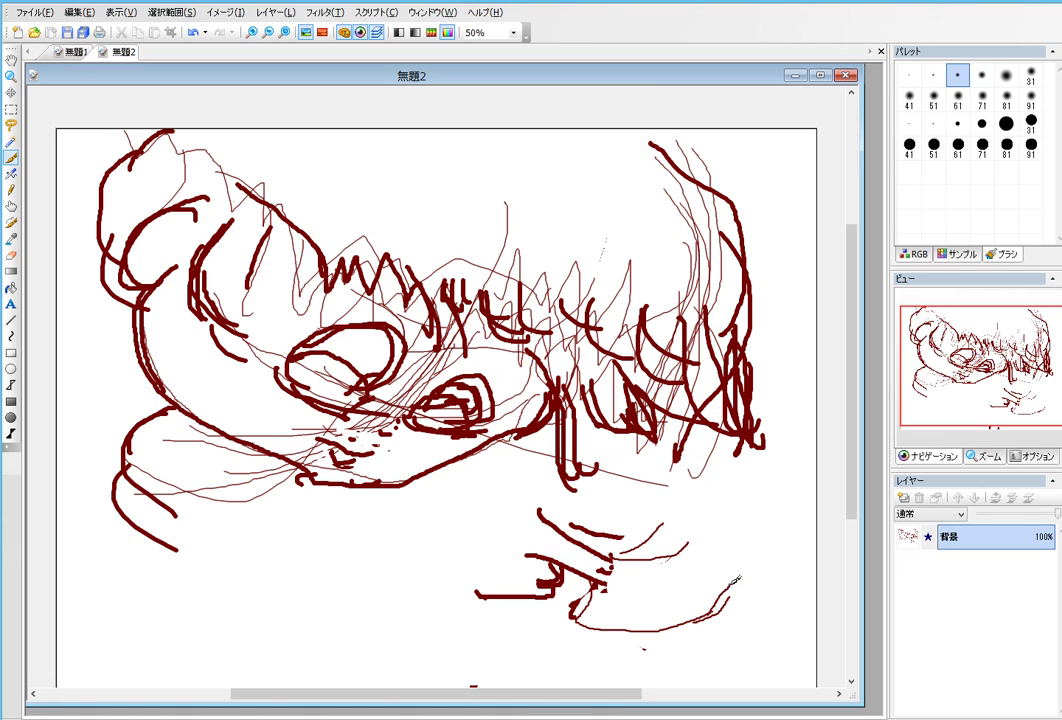
mouse_move(603, 582)
mouse_down()
mouse_move(568, 624)
mouse_move(571, 636)
mouse_move(690, 628)
mouse_move(733, 601)
mouse_move(752, 544)
mouse_move(683, 524)
mouse_move(656, 544)
mouse_up()
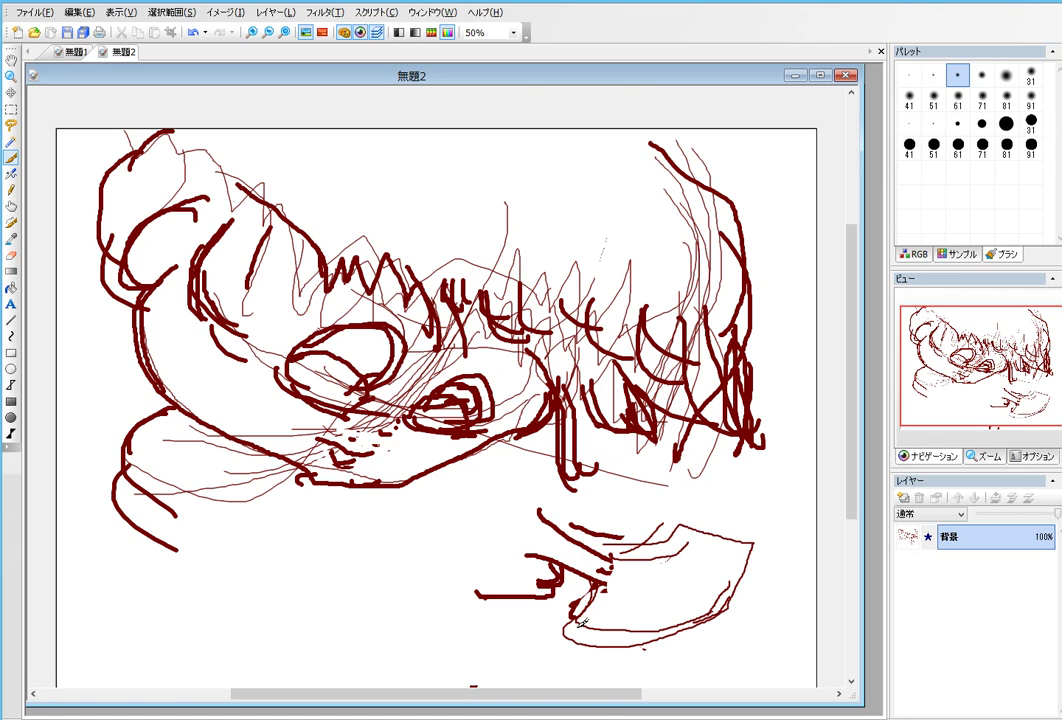
mouse_move(583, 621)
mouse_down()
mouse_move(592, 664)
mouse_move(650, 667)
mouse_move(723, 637)
mouse_move(772, 586)
mouse_up()
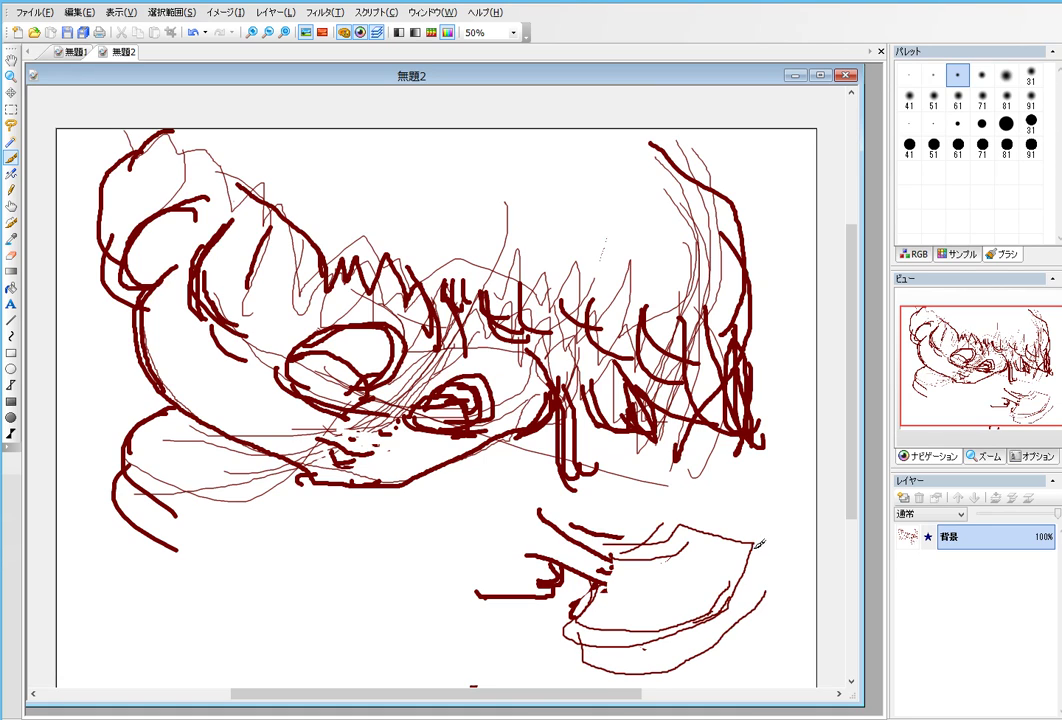
drag(758, 543, 757, 587)
Erase the start of the short stroke and enlarge the eraser to size 91.
click(11, 254)
drag(557, 524, 535, 512)
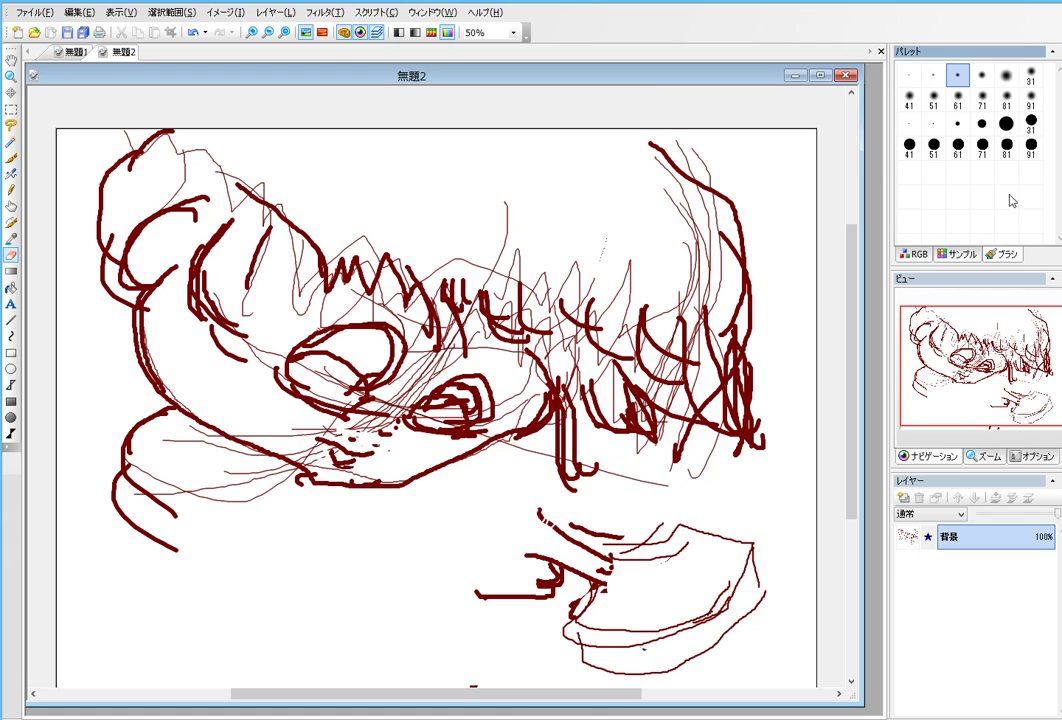
click(1031, 147)
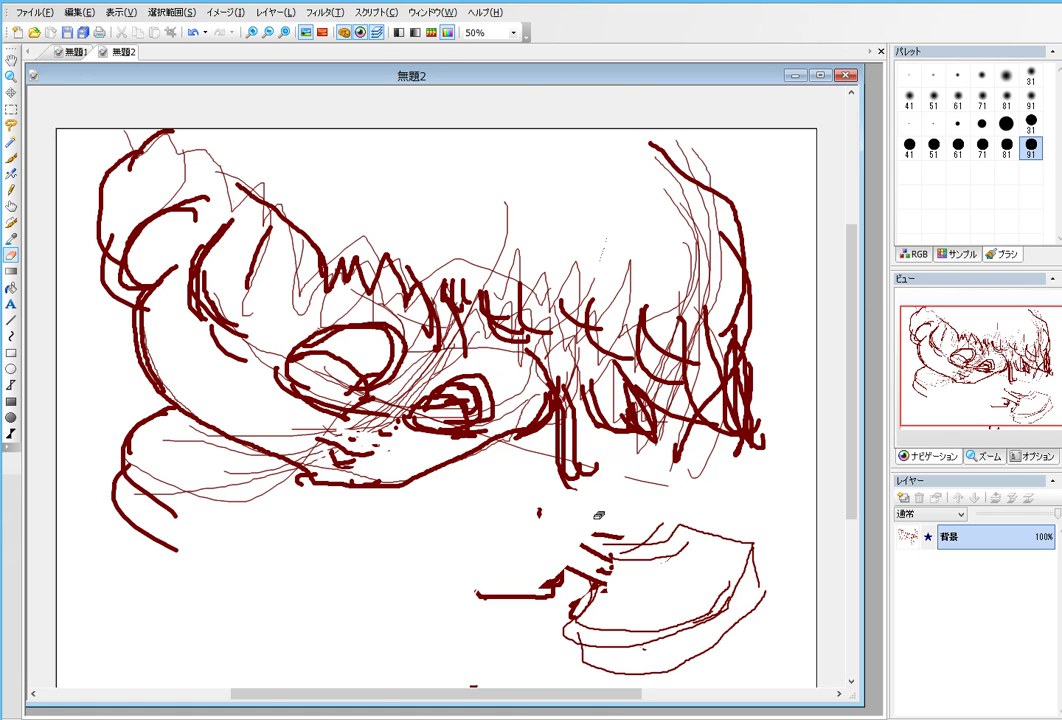
Wipe the leftover strokes, then draw thin finger-like lines across the lower form, one arcing up.
mouse_move(615, 532)
mouse_down()
mouse_move(580, 559)
mouse_move(556, 552)
mouse_move(533, 516)
mouse_move(504, 594)
mouse_move(568, 595)
mouse_move(607, 562)
mouse_up()
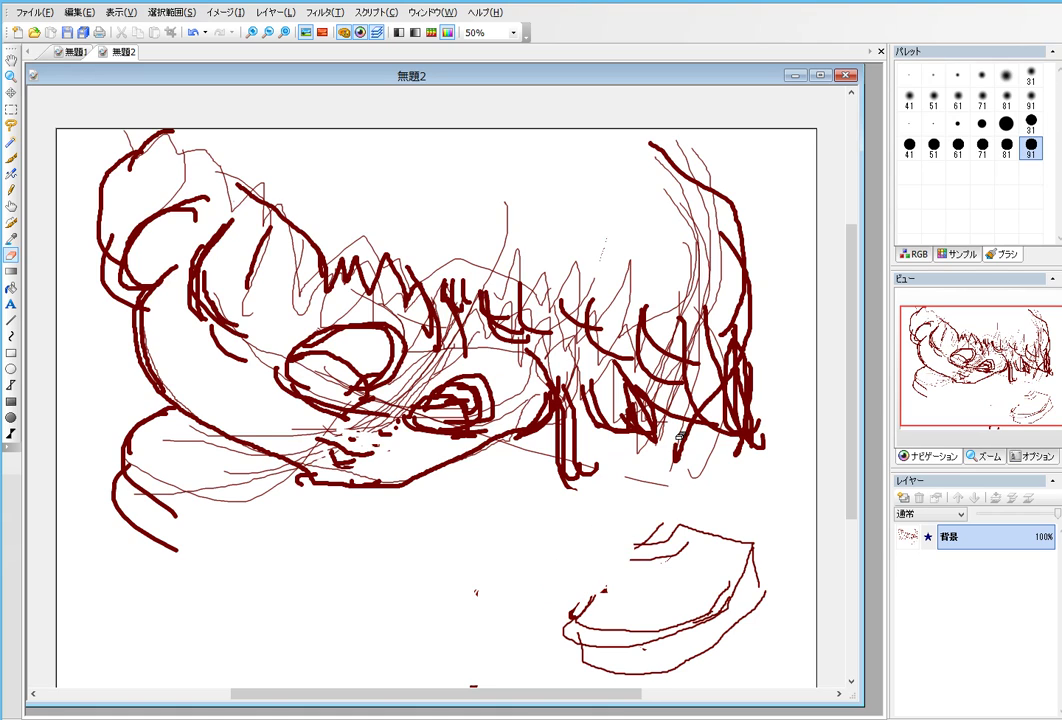
click(10, 173)
click(957, 74)
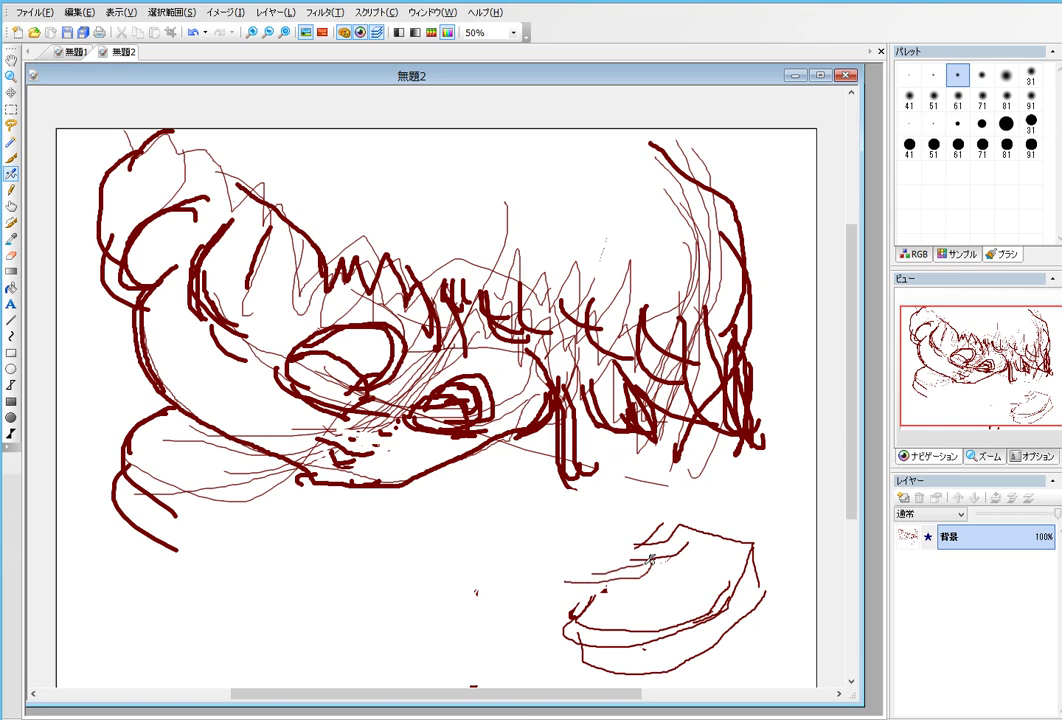
mouse_move(650, 557)
mouse_down()
mouse_move(636, 548)
mouse_move(672, 532)
mouse_move(640, 545)
mouse_move(663, 562)
mouse_up()
drag(578, 584, 560, 602)
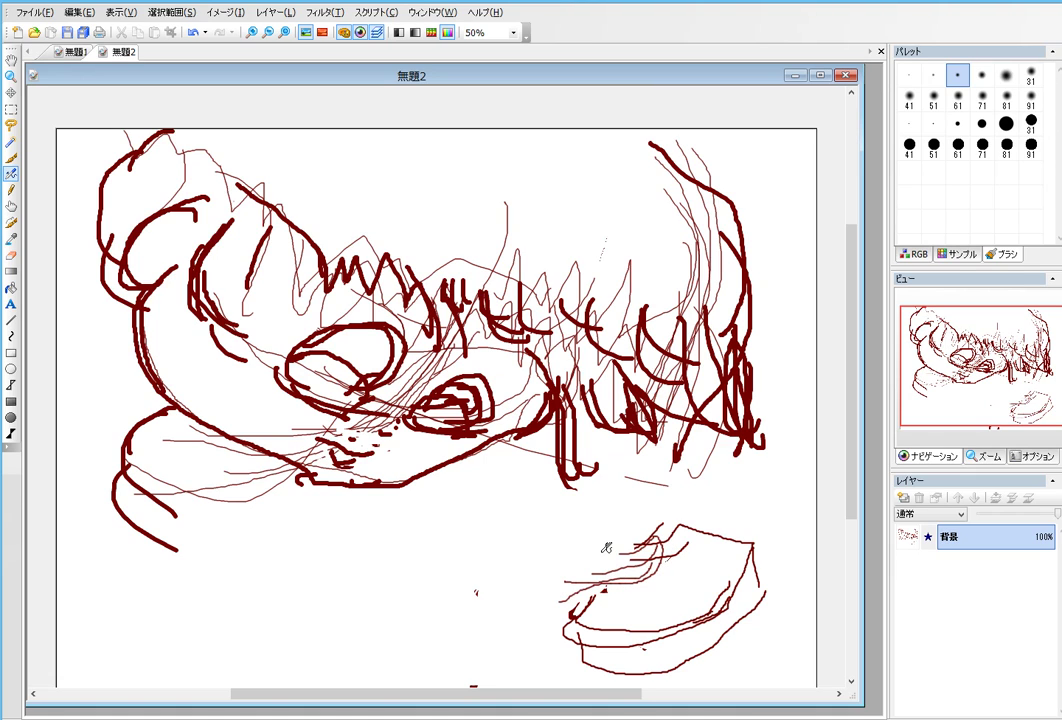
drag(634, 552, 559, 556)
mouse_move(582, 584)
mouse_down()
mouse_move(618, 621)
mouse_move(687, 585)
mouse_move(722, 535)
mouse_move(707, 487)
mouse_move(682, 516)
mouse_move(598, 541)
mouse_move(557, 538)
mouse_move(601, 598)
mouse_move(598, 616)
mouse_move(645, 642)
mouse_up()
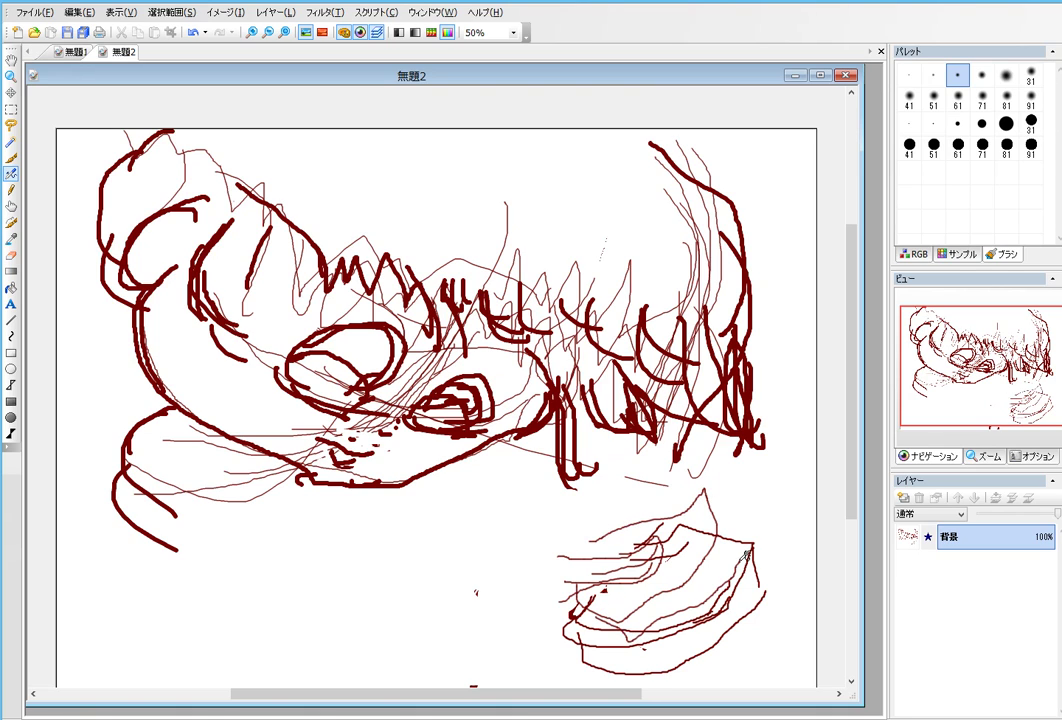
mouse_move(741, 541)
mouse_down()
mouse_move(707, 494)
mouse_move(736, 557)
mouse_up()
Erase short stretches of the lower form's right edge with a large eraser.
click(10, 256)
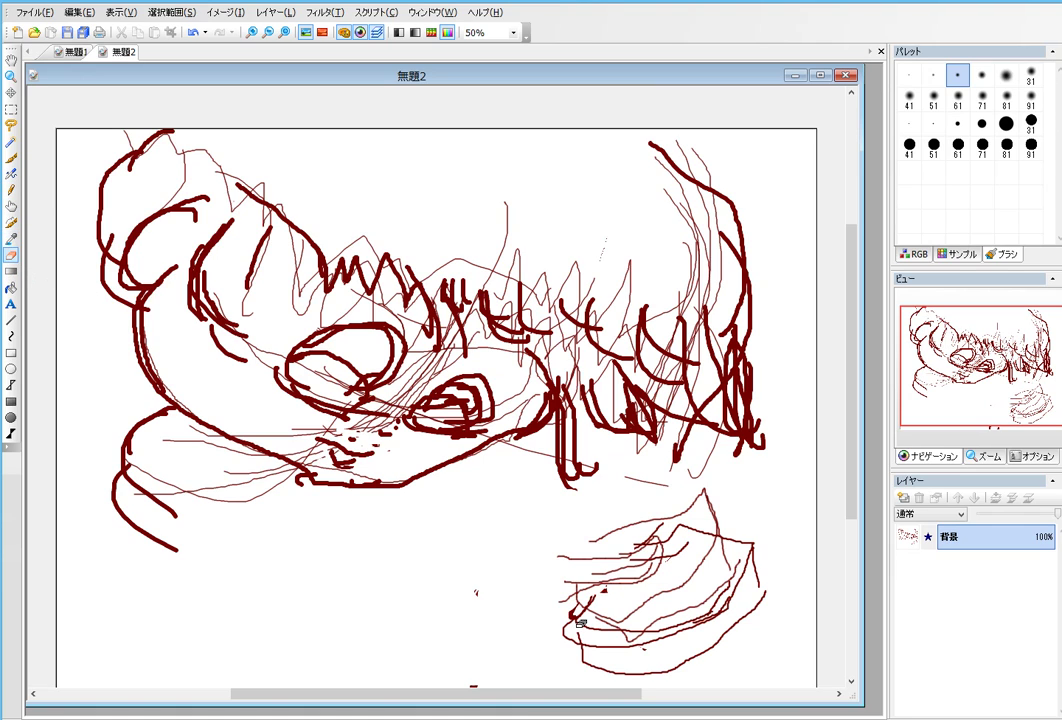
click(1031, 147)
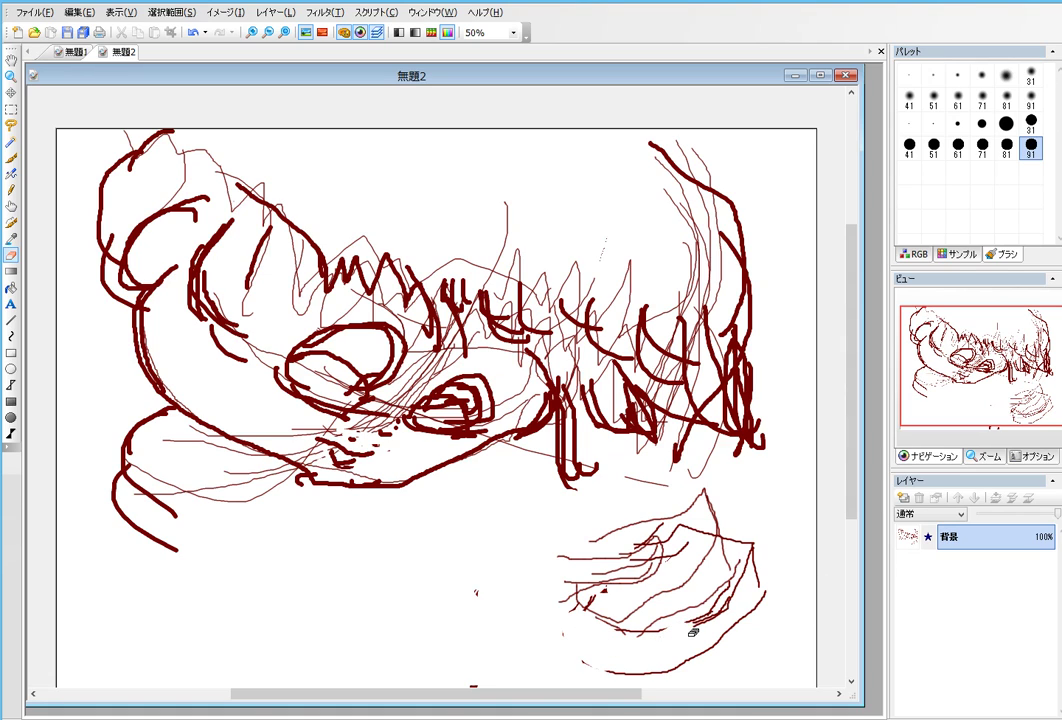
drag(733, 607, 770, 589)
mouse_move(756, 590)
mouse_down()
mouse_move(756, 520)
mouse_move(751, 545)
mouse_move(741, 522)
mouse_move(758, 584)
mouse_move(740, 614)
mouse_move(695, 643)
mouse_move(625, 660)
mouse_move(557, 634)
mouse_move(706, 660)
mouse_up()
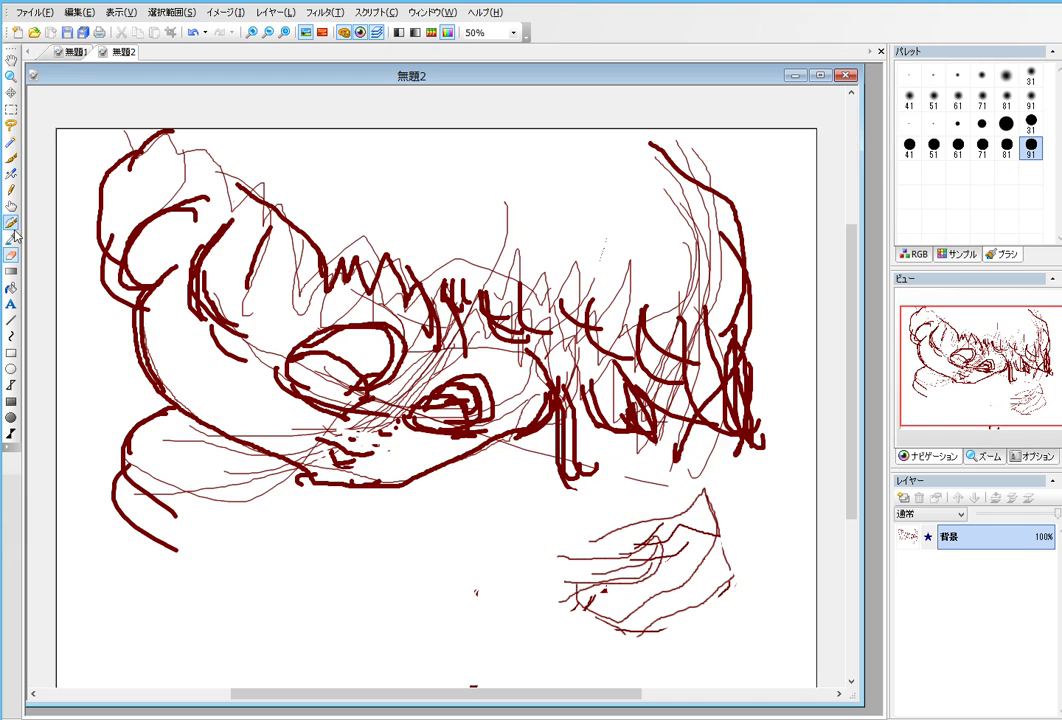
Paint a thick blob left of the form, then undo it, redo to compare, and undo again.
click(11, 157)
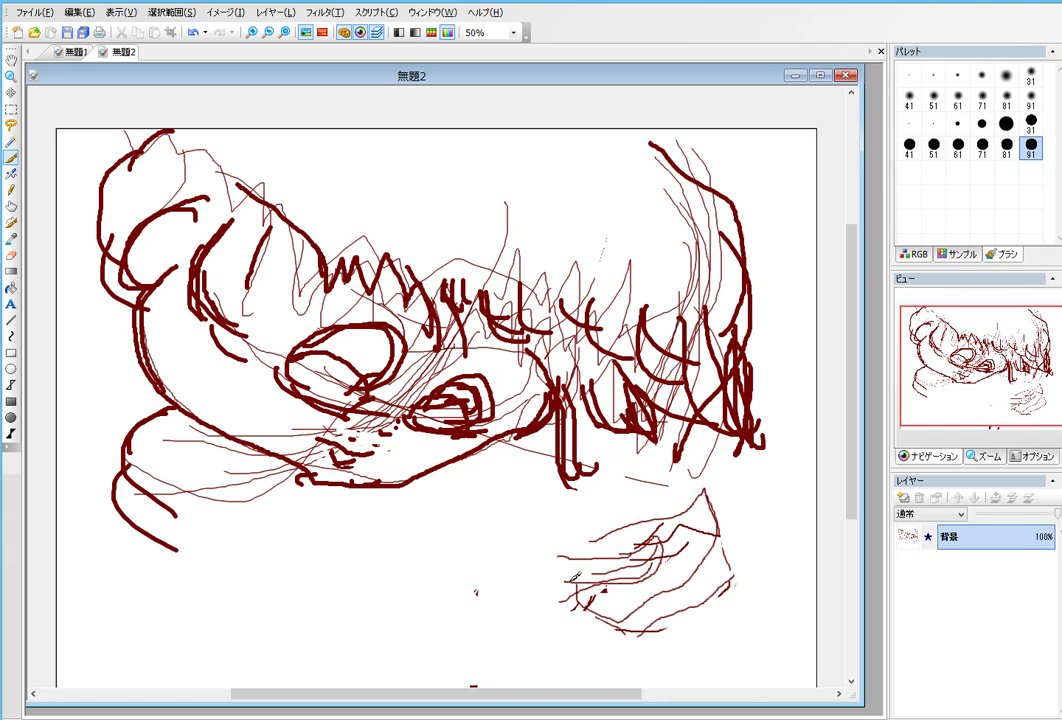
drag(557, 558, 573, 561)
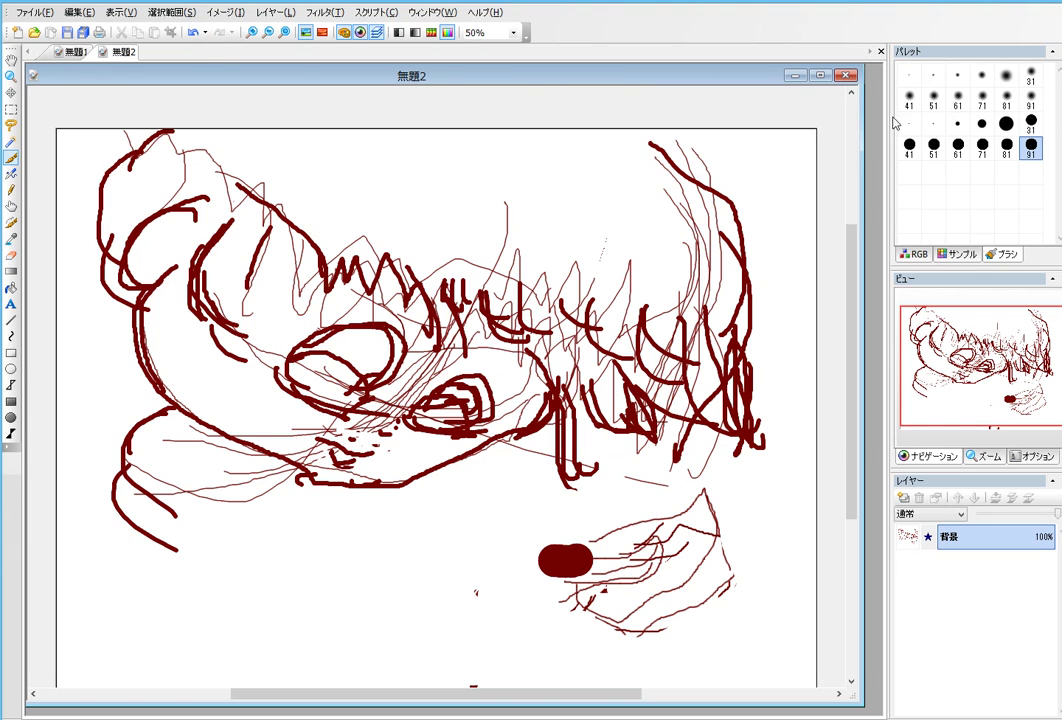
click(193, 32)
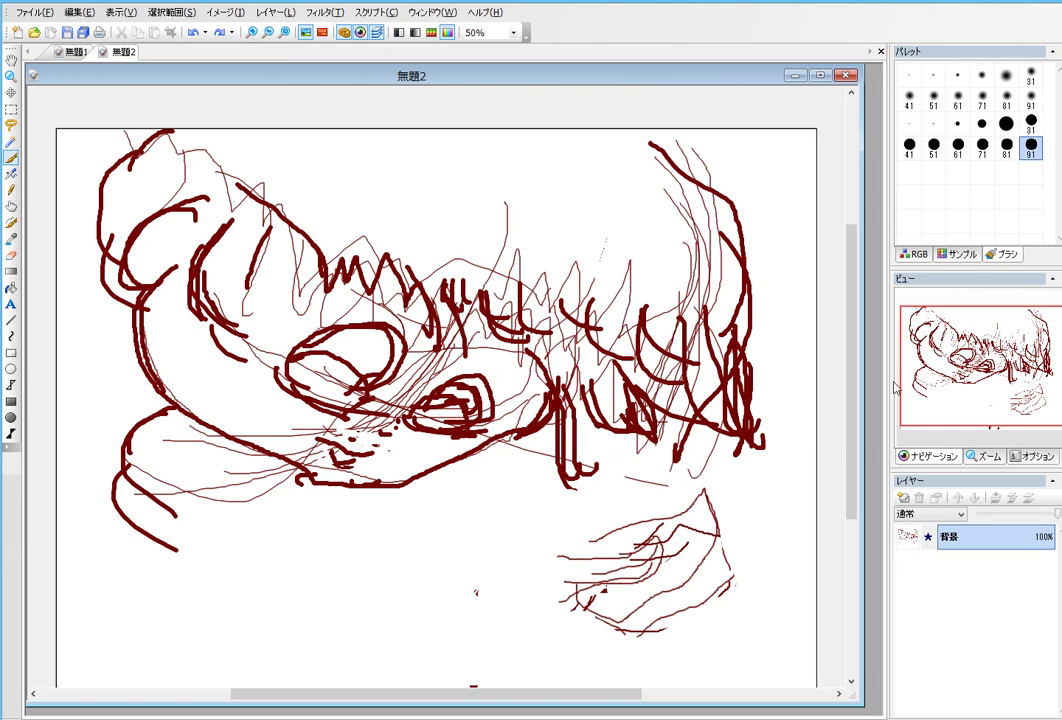
key(ctrl+y)
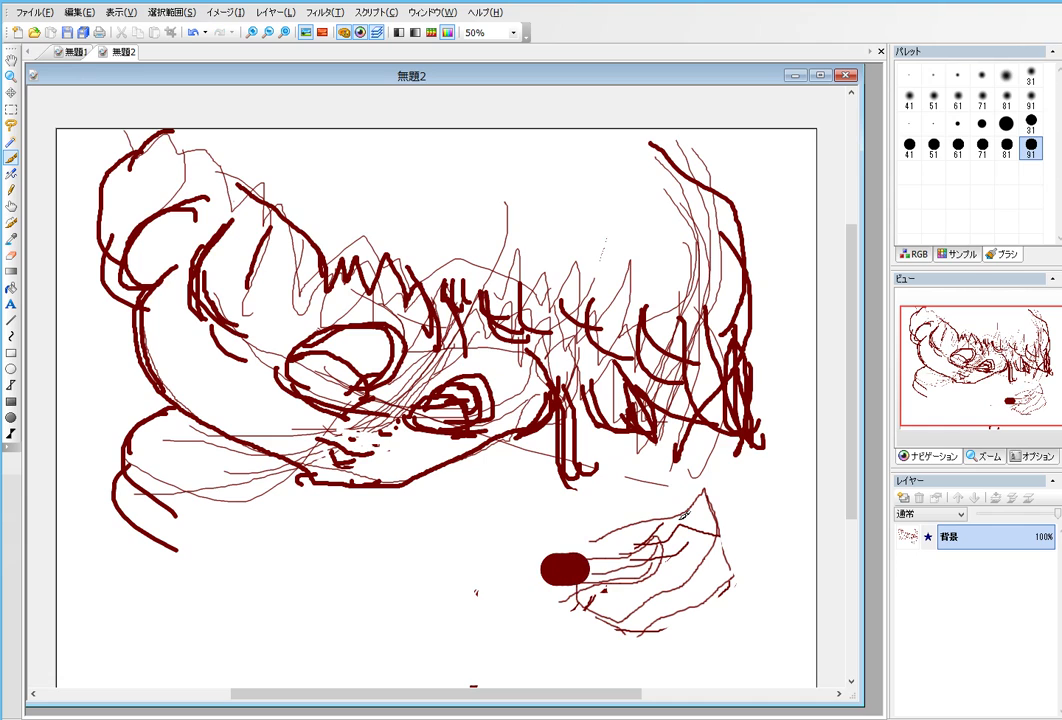
click(193, 32)
With a thin line, sketch the hand's edges and an arm with cuff lines at the wrist.
click(958, 75)
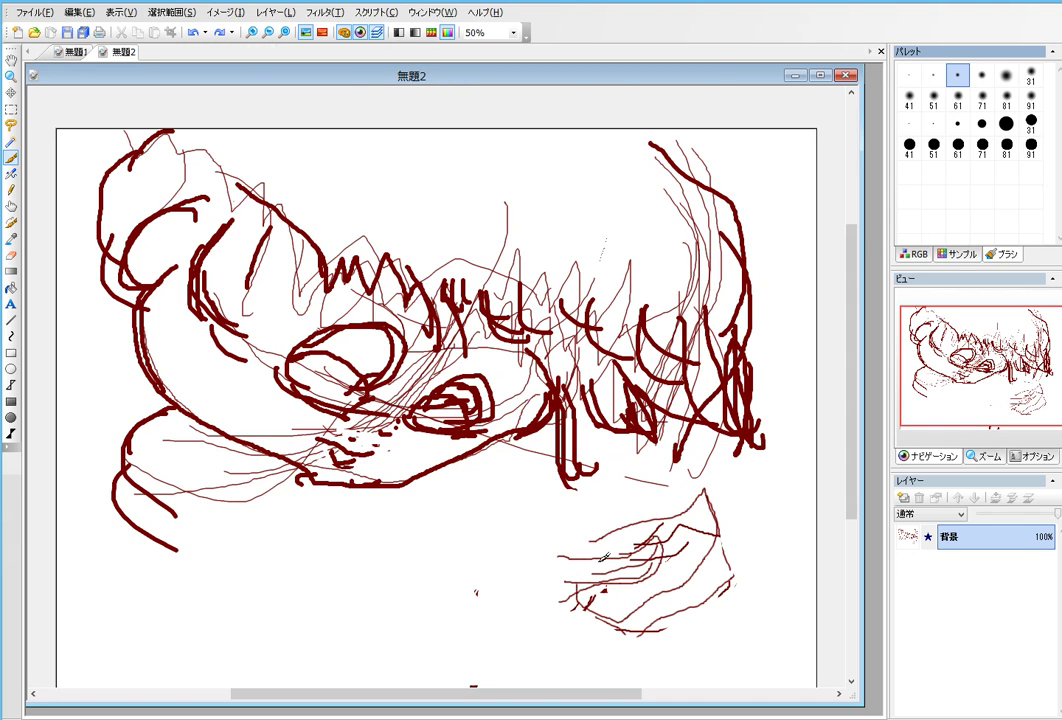
mouse_move(578, 558)
mouse_down()
mouse_move(655, 537)
mouse_move(626, 569)
mouse_move(573, 584)
mouse_move(627, 589)
mouse_move(593, 617)
mouse_move(627, 592)
mouse_move(632, 609)
mouse_move(602, 629)
mouse_move(637, 614)
mouse_move(647, 624)
mouse_move(545, 652)
mouse_up()
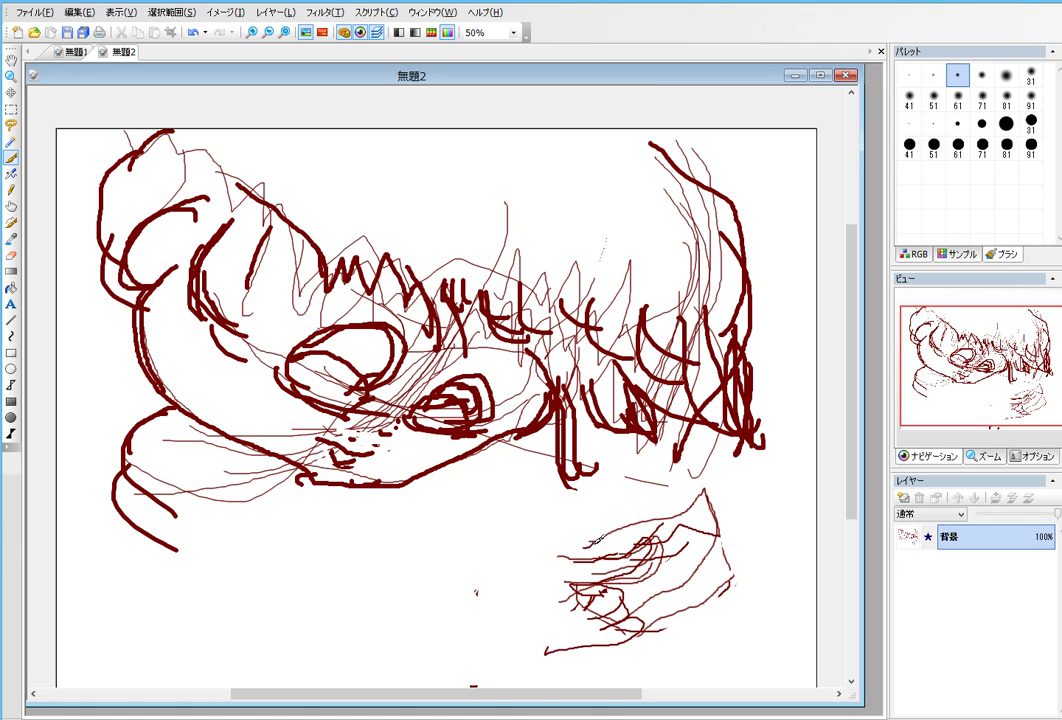
mouse_move(592, 538)
mouse_down()
mouse_move(542, 541)
mouse_move(502, 580)
mouse_move(457, 582)
mouse_up()
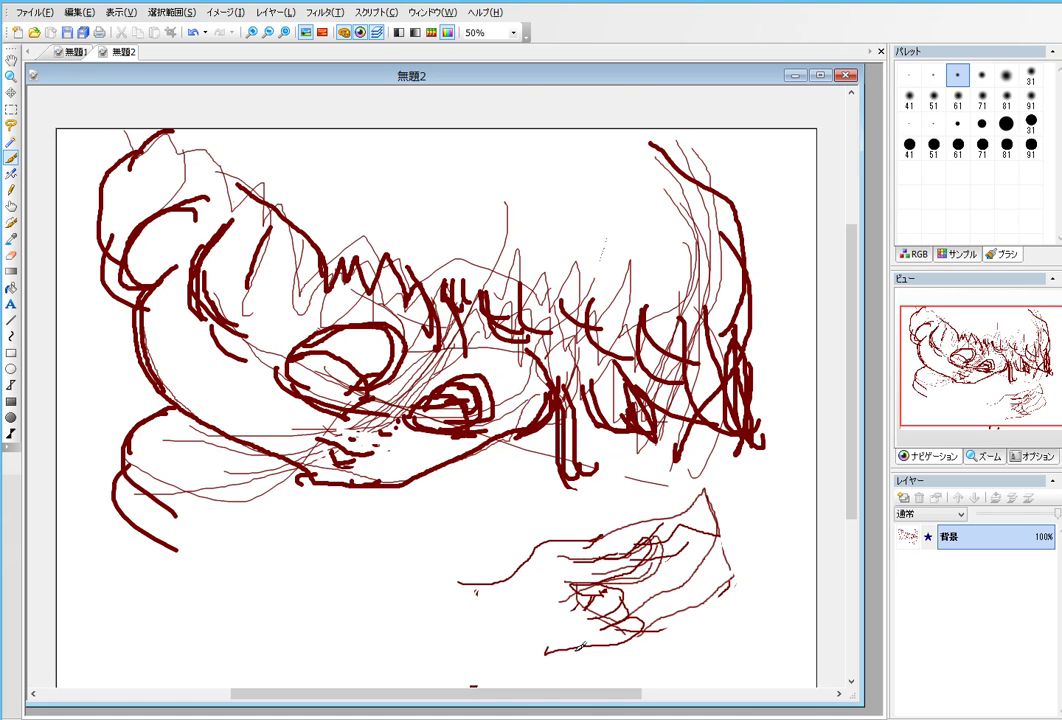
mouse_move(545, 652)
mouse_down()
mouse_move(452, 622)
mouse_move(483, 582)
mouse_move(444, 583)
mouse_up()
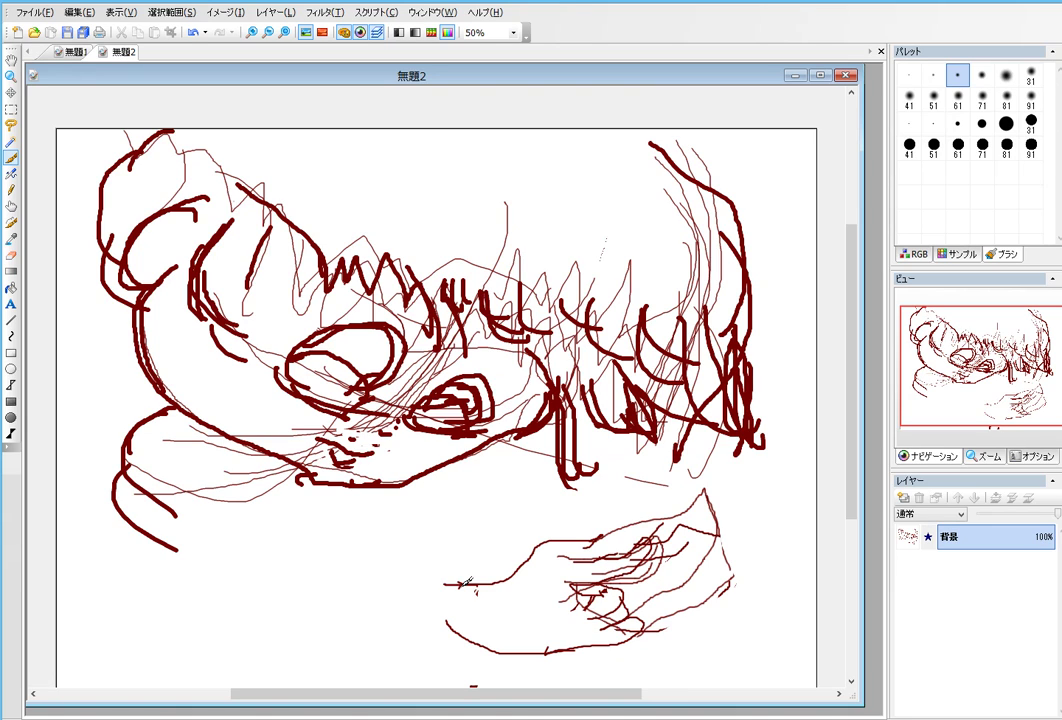
mouse_move(296, 557)
mouse_down()
mouse_move(342, 534)
mouse_move(372, 539)
mouse_move(445, 578)
mouse_up()
mouse_move(311, 628)
mouse_down()
mouse_move(361, 661)
mouse_move(460, 652)
mouse_up()
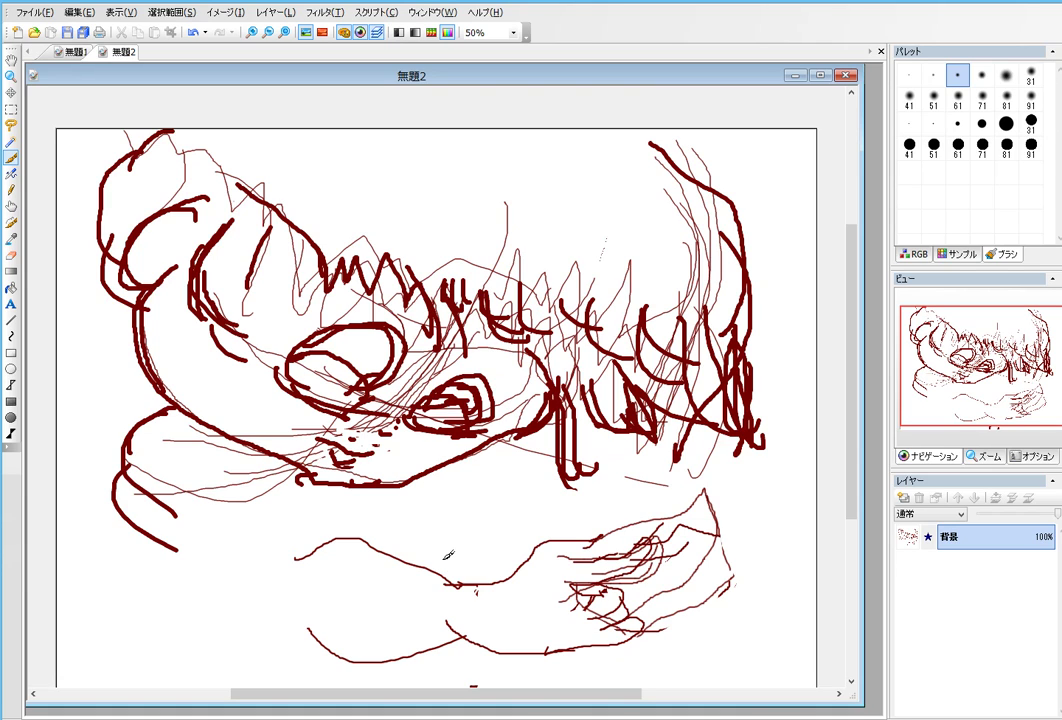
mouse_move(449, 551)
mouse_down()
mouse_move(425, 628)
mouse_move(418, 596)
mouse_move(480, 548)
mouse_move(455, 540)
mouse_move(471, 570)
mouse_move(430, 652)
mouse_move(406, 630)
mouse_up()
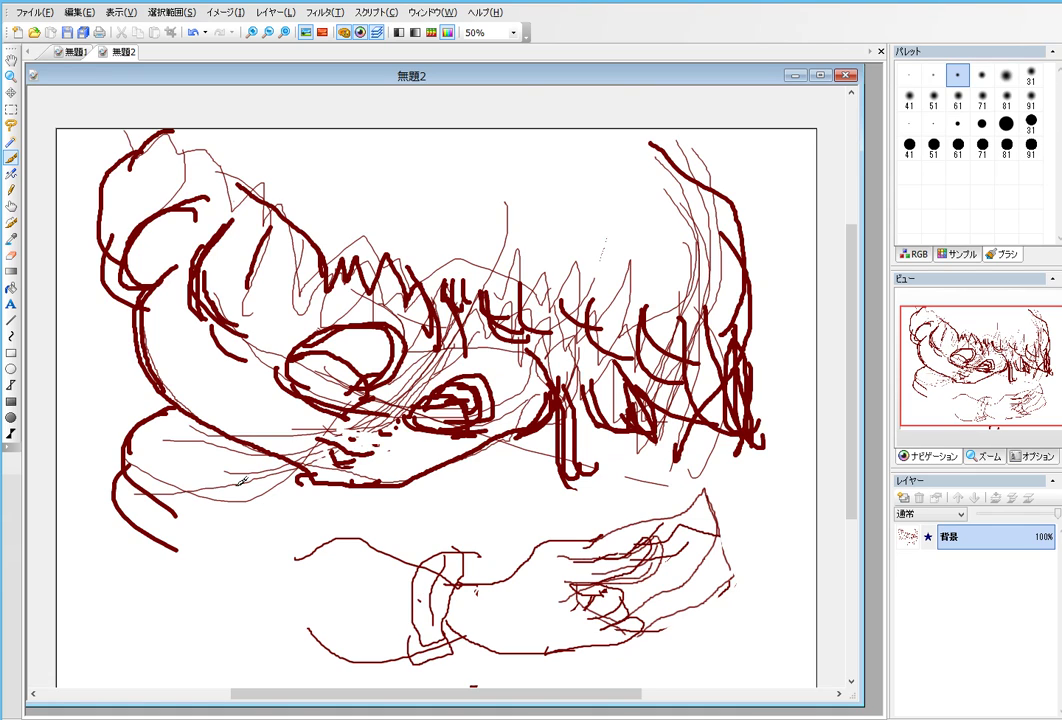
Draw the body's left side and the other arm with sleeve fold lines below the face.
drag(237, 489, 298, 526)
drag(283, 593, 205, 508)
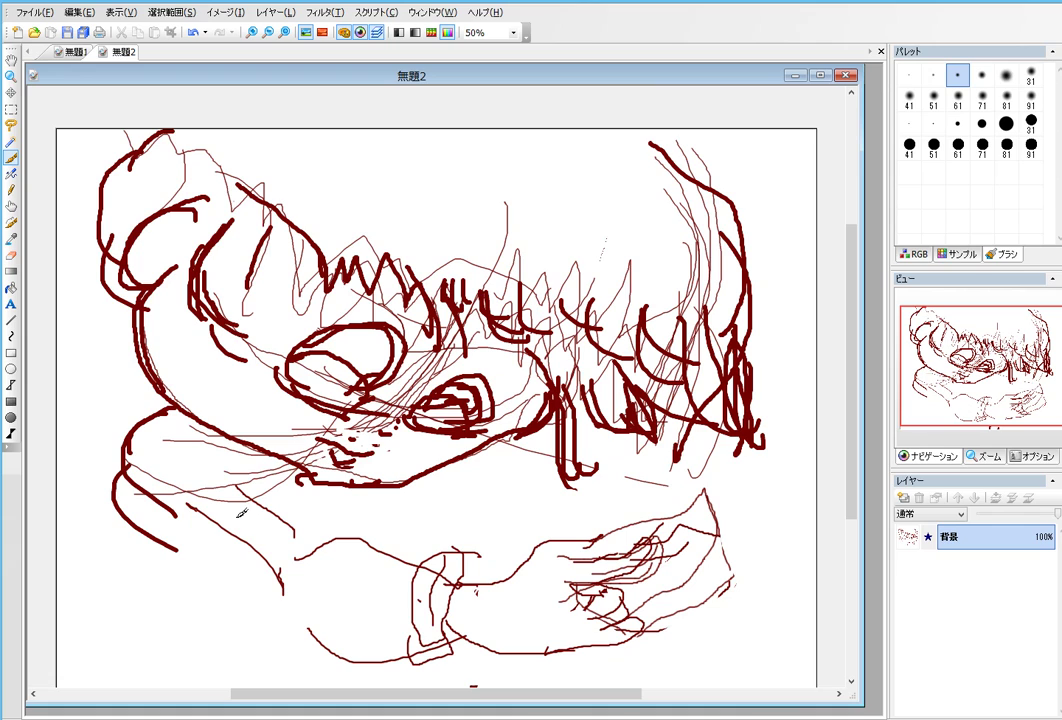
drag(150, 508, 241, 593)
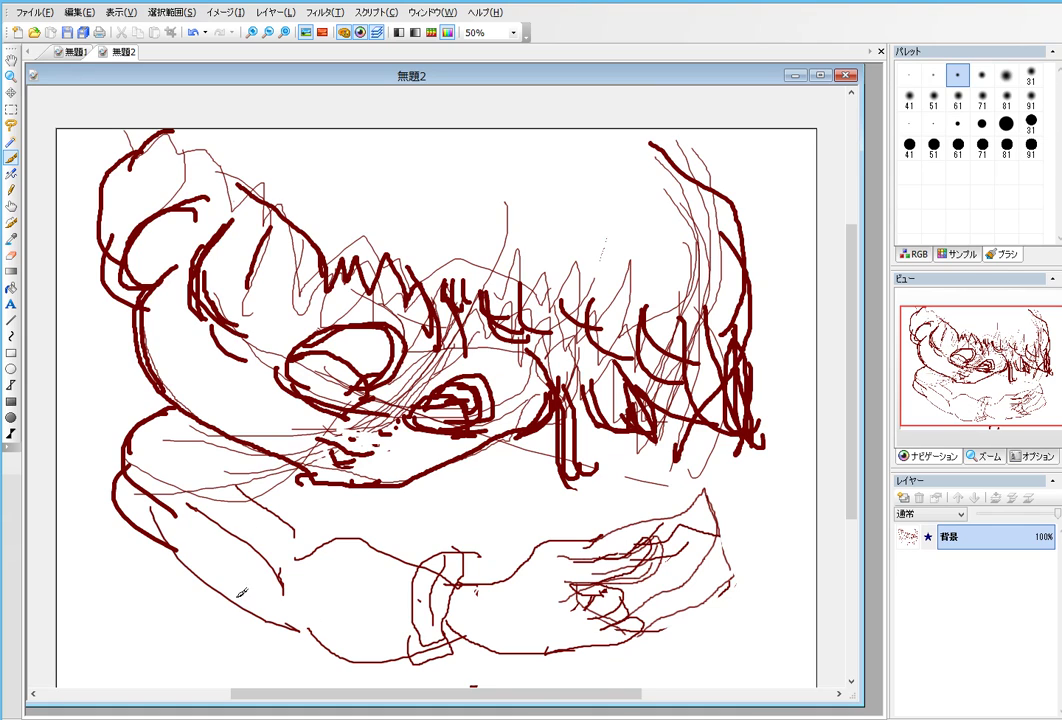
mouse_move(188, 505)
mouse_down()
mouse_move(280, 585)
mouse_move(336, 603)
mouse_up()
drag(300, 566, 342, 567)
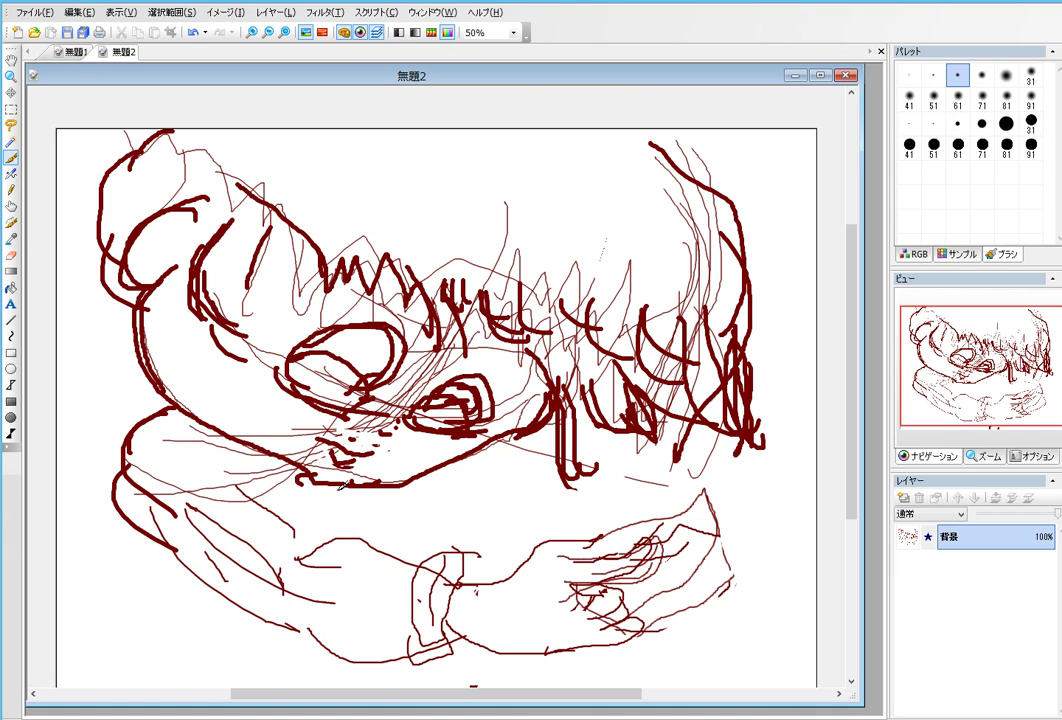
Draw thin strokes for a small left-edge hand, lines below the face, and a lower-left body curve.
mouse_move(341, 488)
mouse_down()
mouse_move(295, 489)
mouse_move(325, 491)
mouse_move(338, 511)
mouse_move(299, 534)
mouse_move(328, 502)
mouse_up()
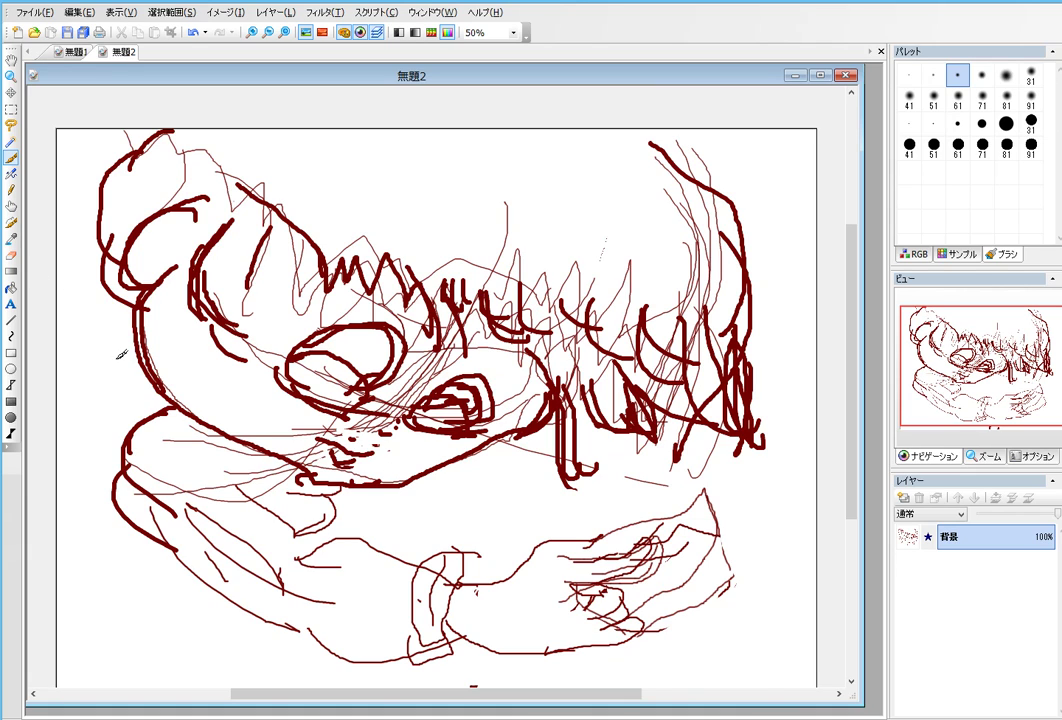
mouse_move(148, 366)
mouse_down()
mouse_move(97, 340)
mouse_move(104, 303)
mouse_move(84, 316)
mouse_move(76, 301)
mouse_move(78, 321)
mouse_move(64, 315)
mouse_move(78, 331)
mouse_move(60, 328)
mouse_move(60, 339)
mouse_move(128, 352)
mouse_up()
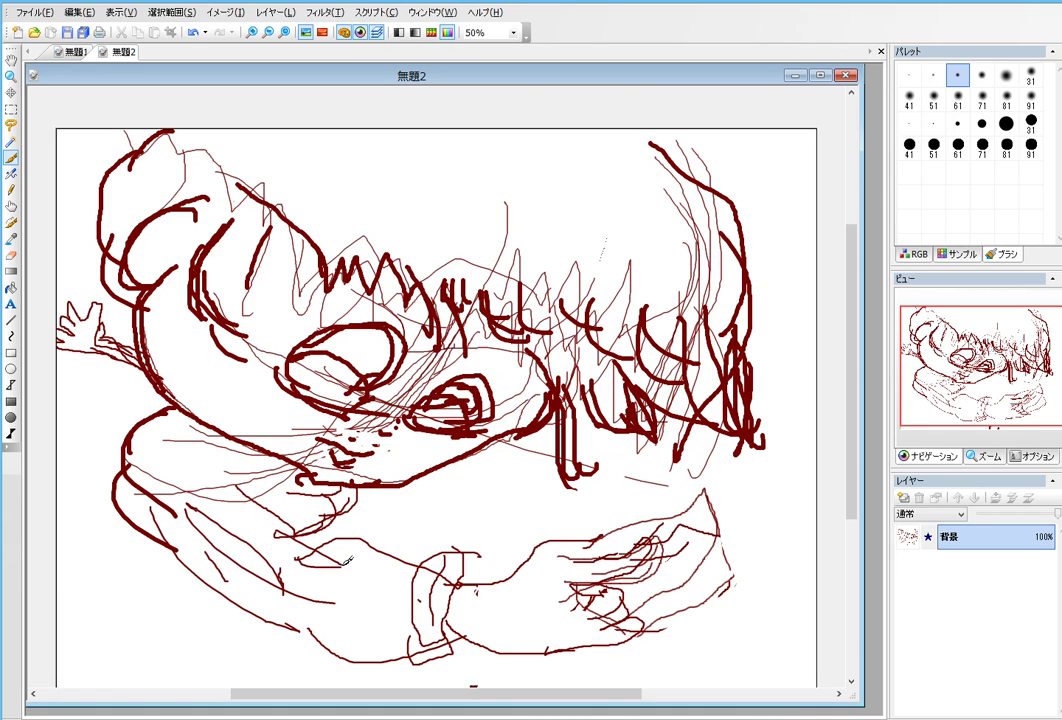
drag(302, 548, 350, 560)
drag(648, 511, 609, 452)
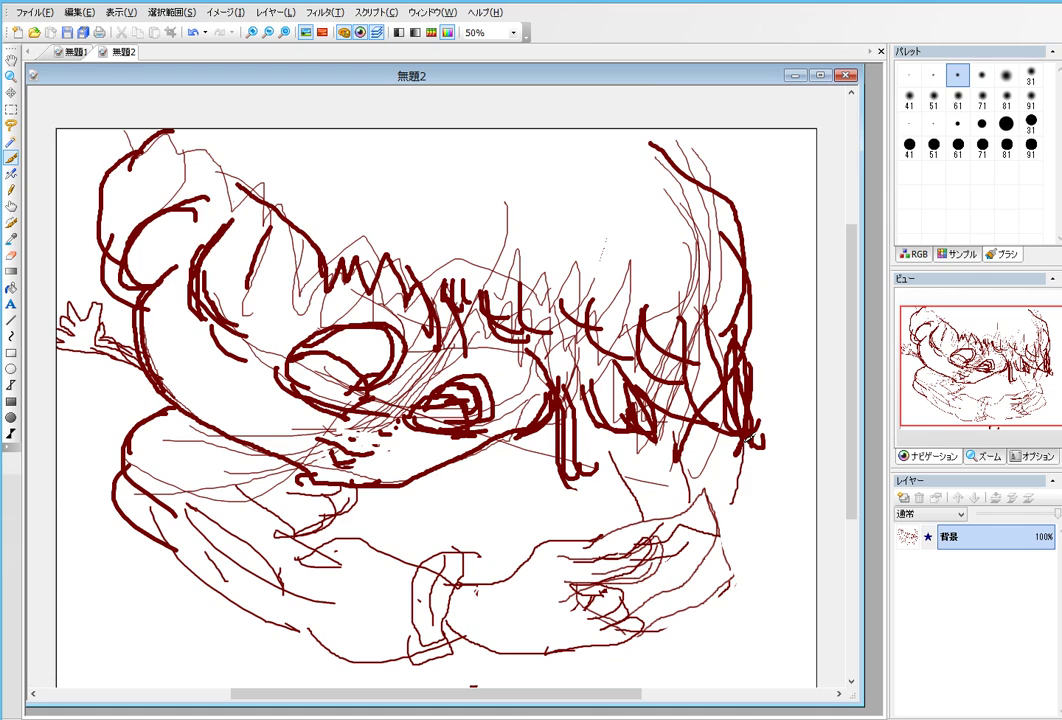
drag(596, 533, 432, 372)
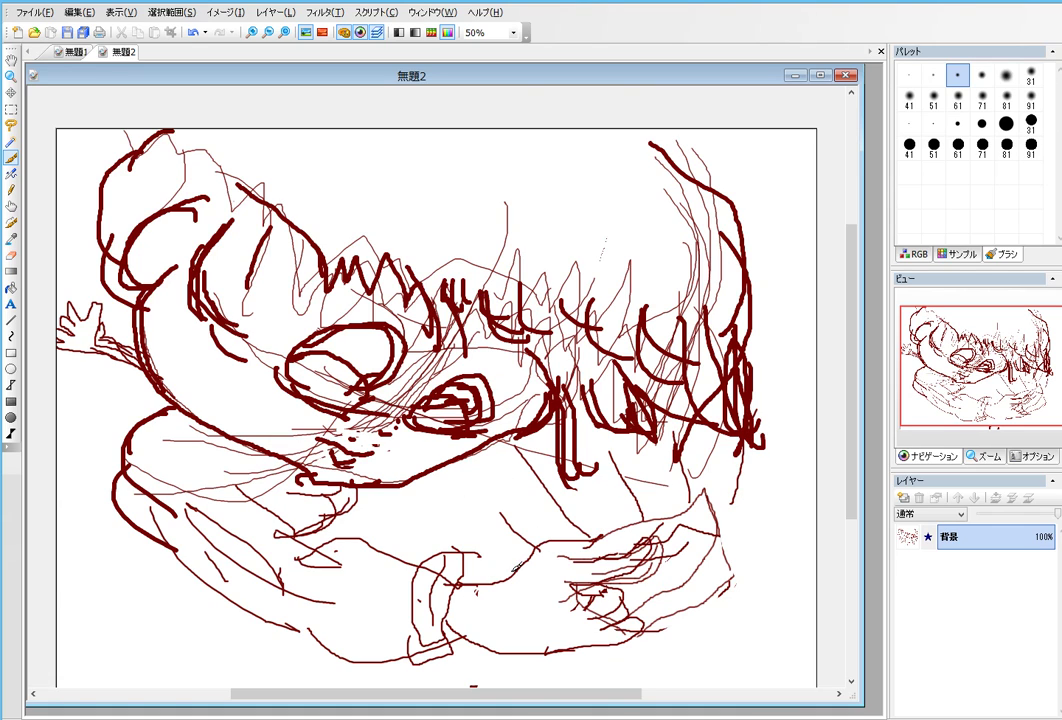
drag(428, 470, 454, 458)
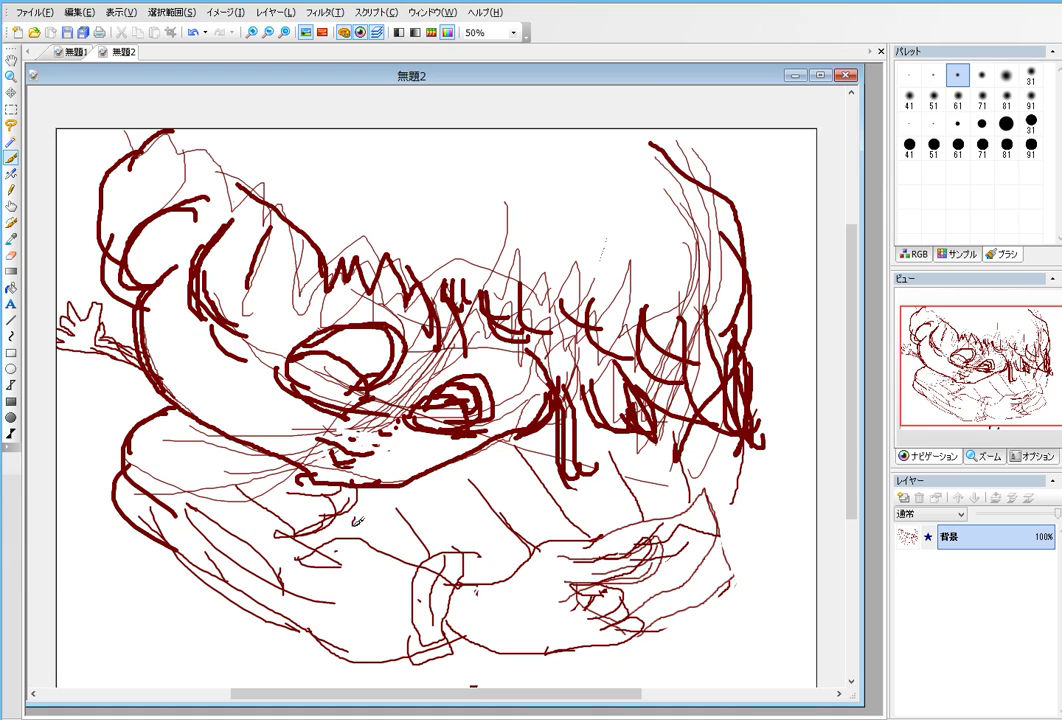
mouse_move(135, 581)
mouse_down()
mouse_move(158, 616)
mouse_move(238, 626)
mouse_up()
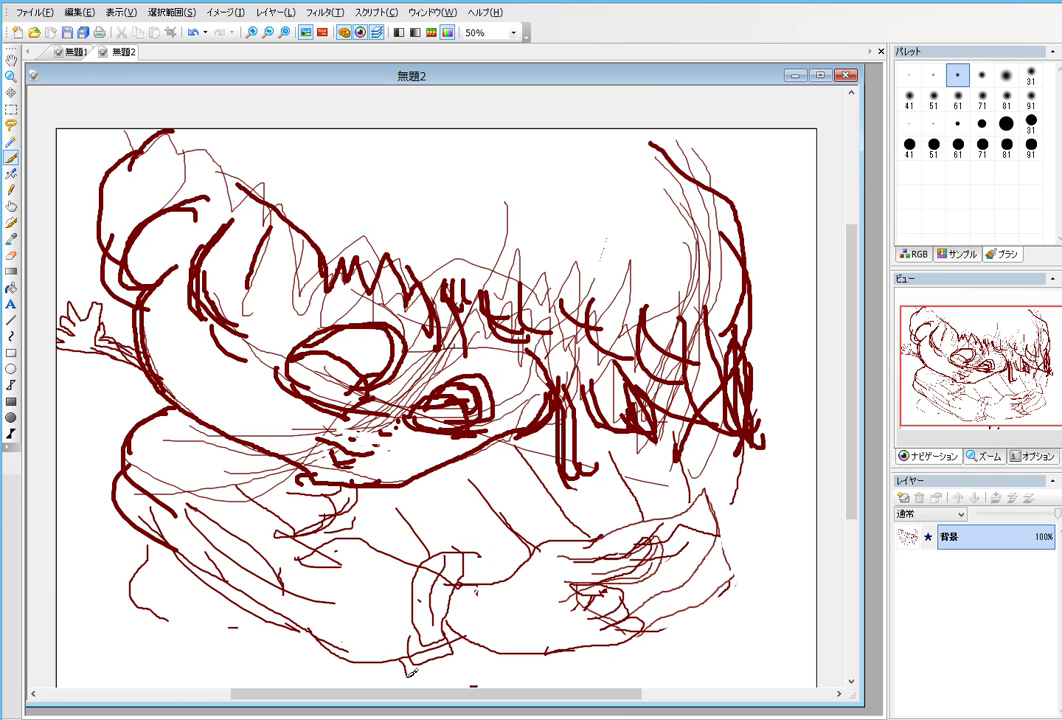
drag(360, 693, 303, 693)
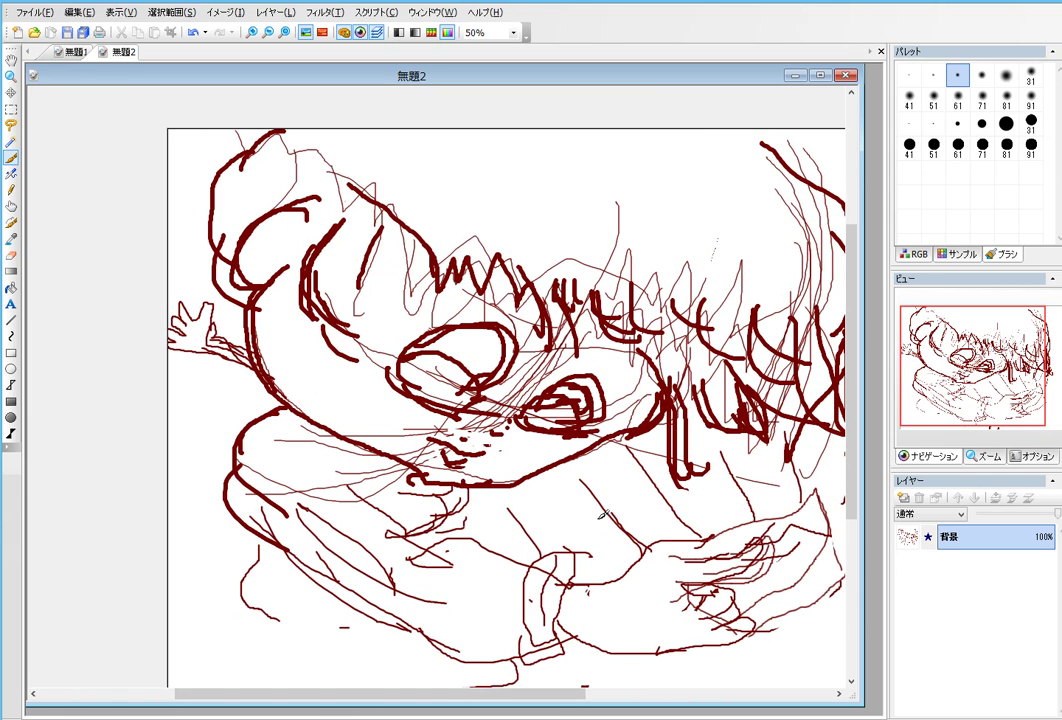
Draw thin leg lines: the lap curve, a hooked leg line, and strokes along the arm.
mouse_move(856, 255)
mouse_down()
mouse_move(853, 227)
mouse_move(853, 355)
mouse_up()
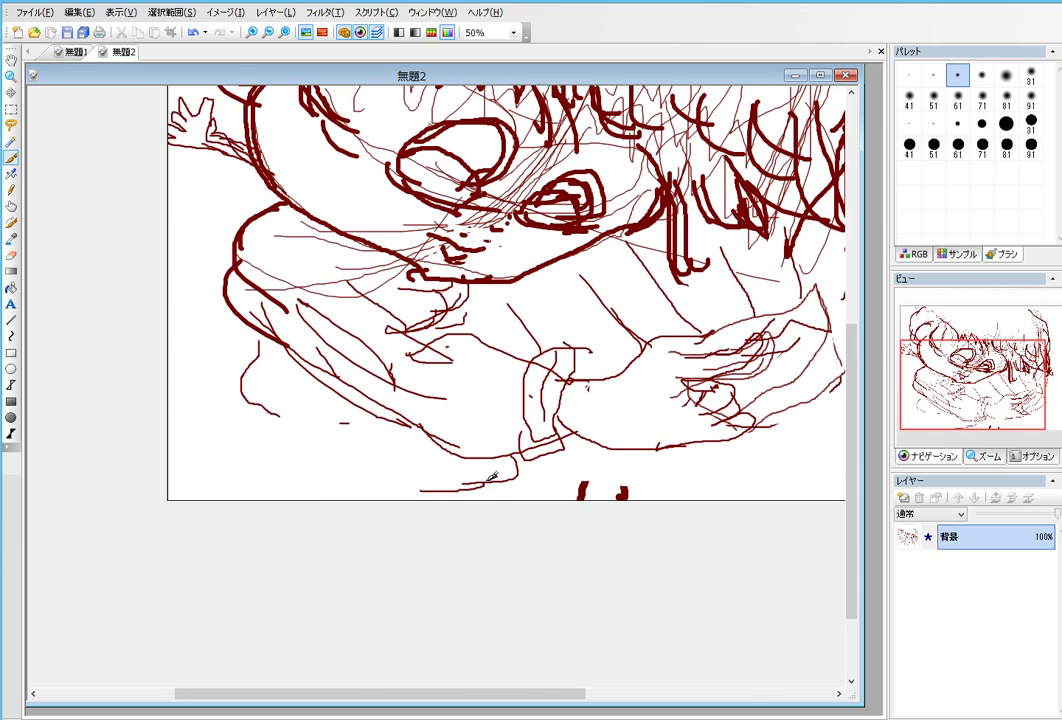
mouse_move(492, 476)
mouse_down()
mouse_move(426, 488)
mouse_move(368, 456)
mouse_up()
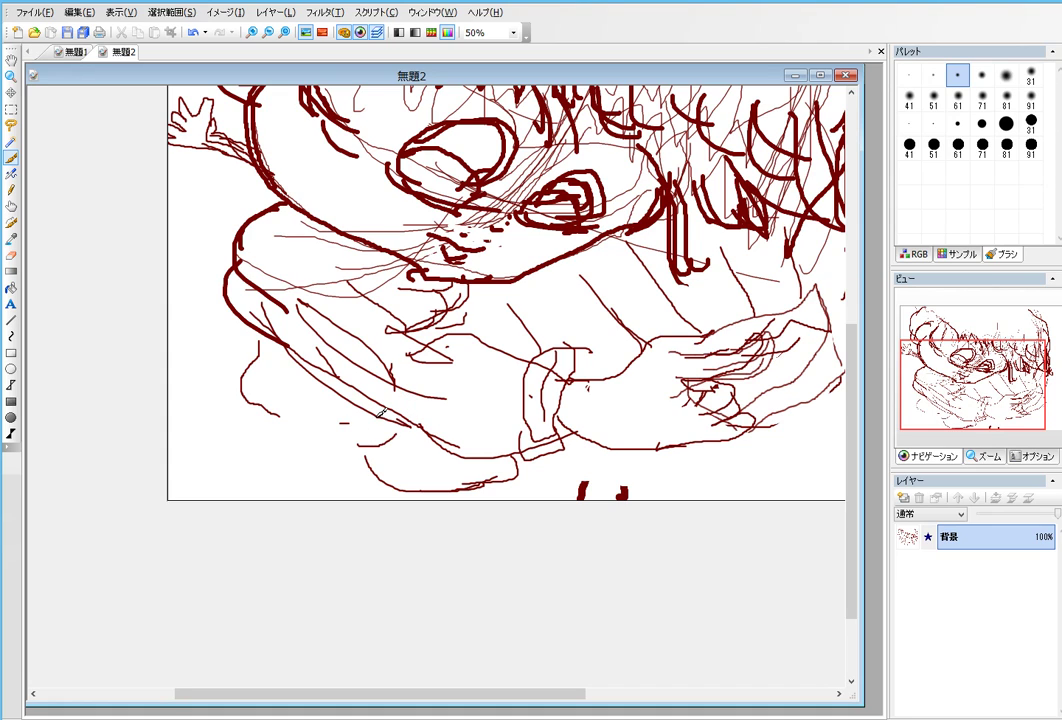
mouse_move(345, 402)
mouse_down()
mouse_move(277, 401)
mouse_move(288, 416)
mouse_up()
mouse_move(358, 444)
mouse_down()
mouse_move(393, 475)
mouse_move(280, 447)
mouse_move(266, 400)
mouse_move(270, 444)
mouse_move(240, 407)
mouse_move(260, 343)
mouse_up()
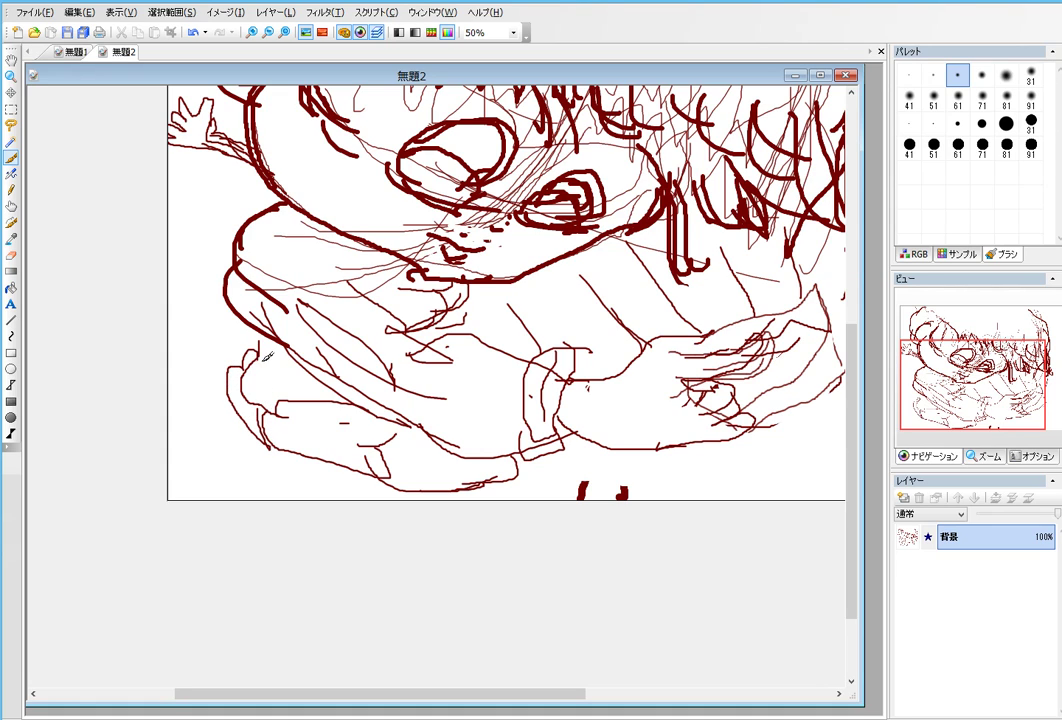
mouse_move(852, 370)
mouse_down()
mouse_move(855, 295)
mouse_move(873, 260)
mouse_up()
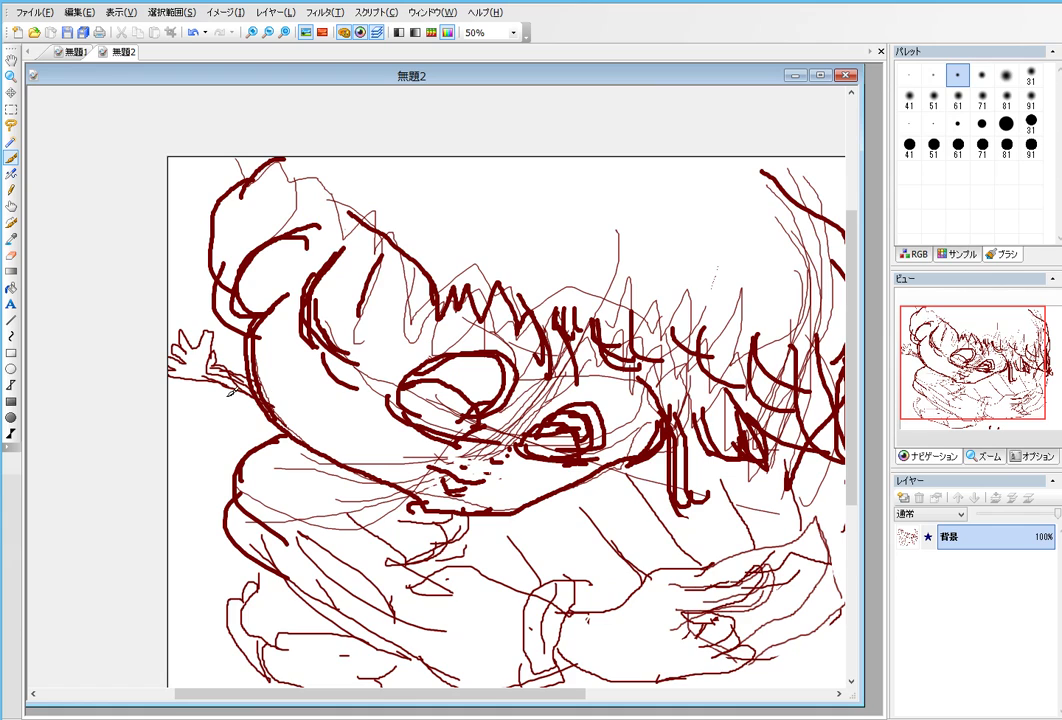
drag(230, 391, 263, 408)
scroll(830, 493, down, 3)
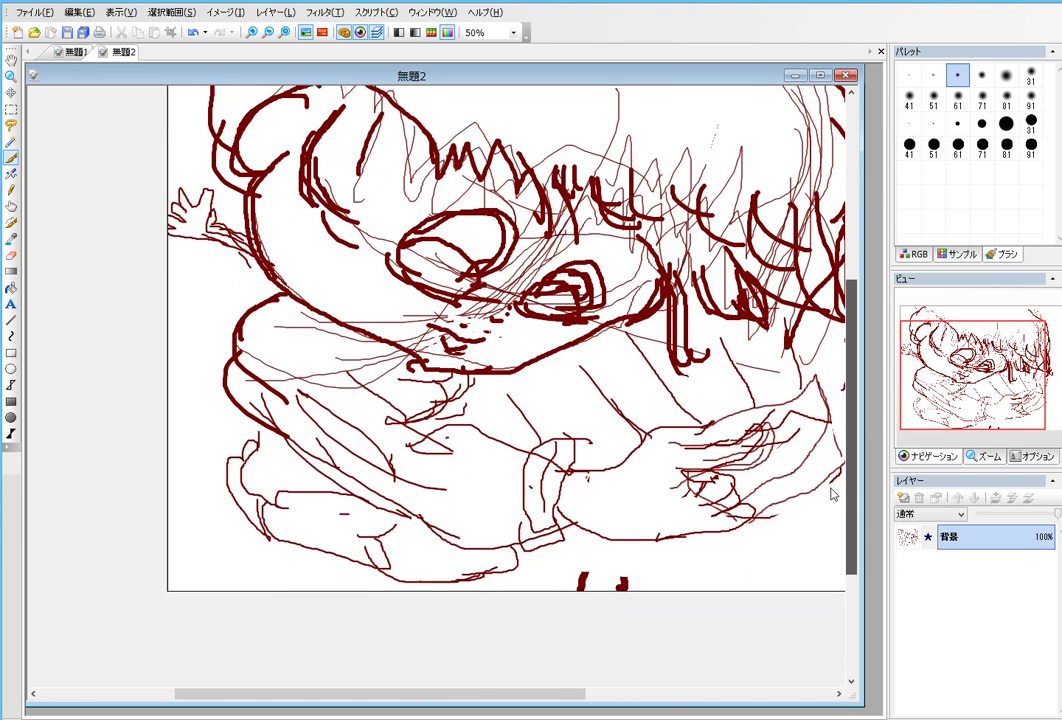
scroll(833, 435, up, 2)
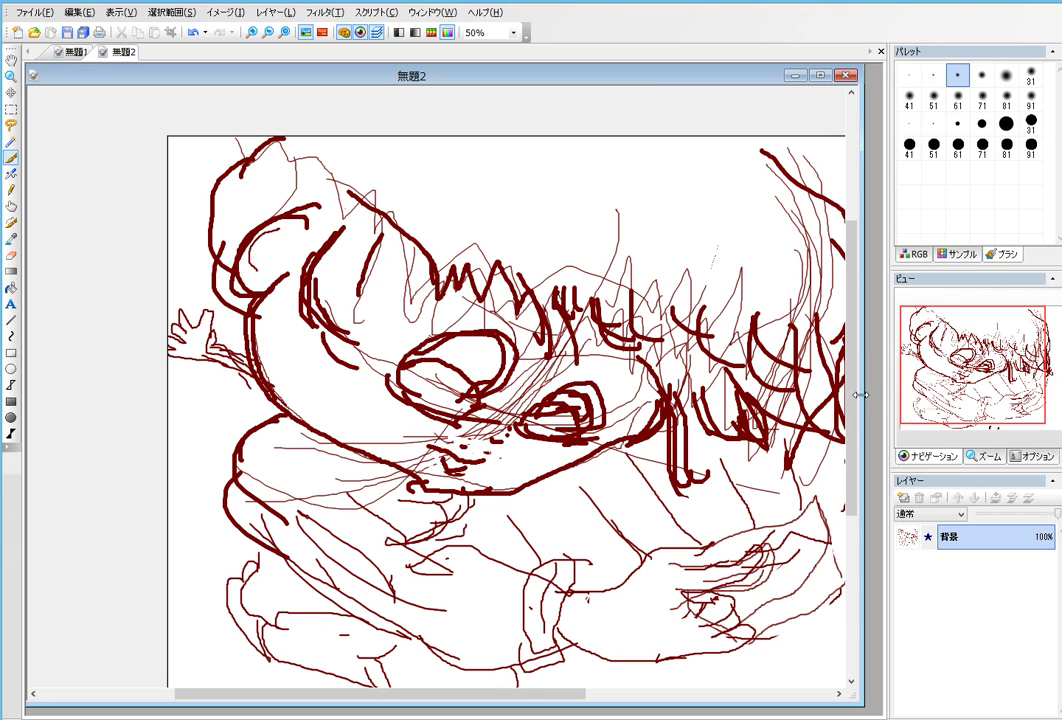
mouse_move(857, 398)
mouse_down()
mouse_move(857, 440)
mouse_move(857, 430)
mouse_up()
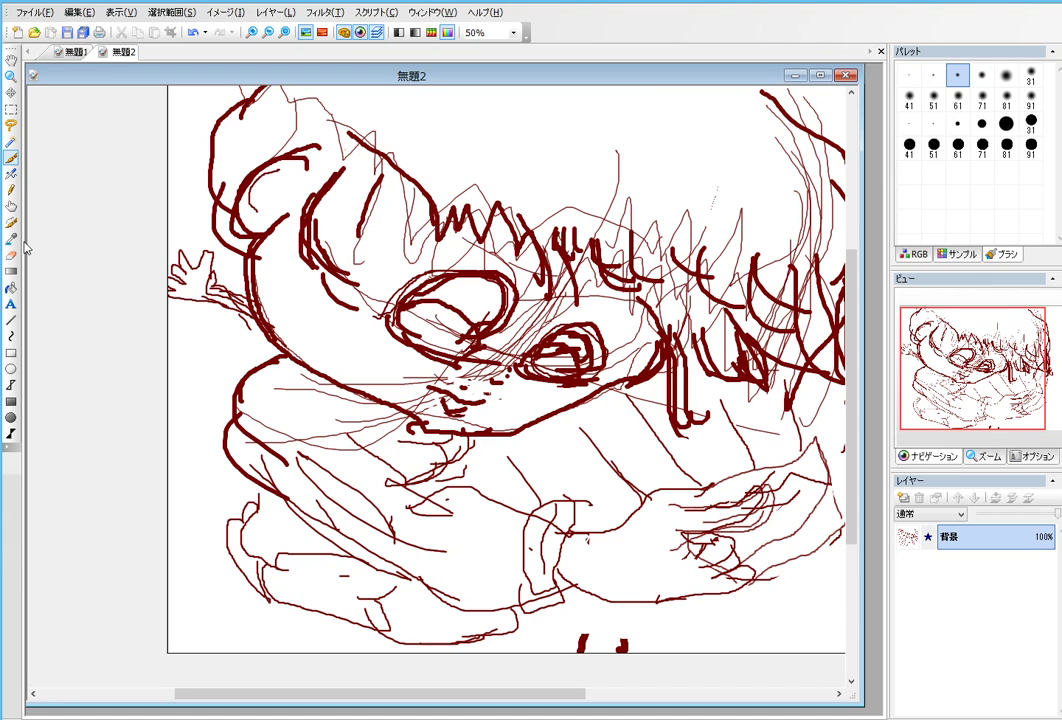
Switch to the Eraser with a large erasing size.
click(11, 288)
click(11, 254)
click(1006, 123)
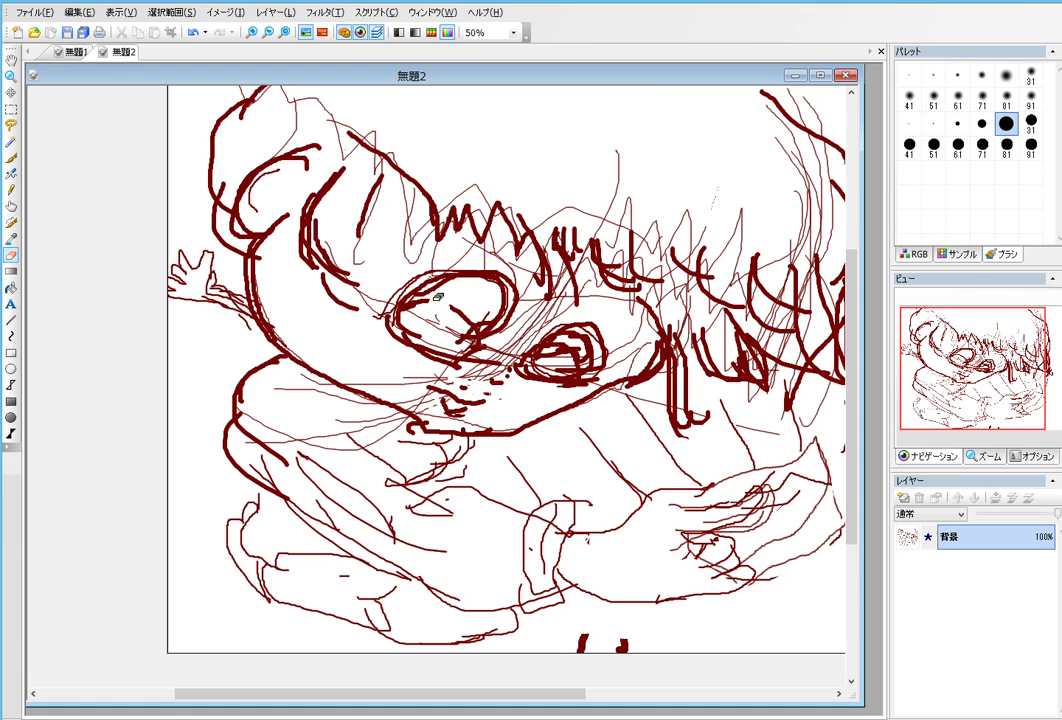
Wipe the stray lines in the left eye and redraw it as a bold pointed shape at size 71.
mouse_move(422, 308)
mouse_down()
mouse_move(483, 289)
mouse_move(470, 316)
mouse_move(471, 301)
mouse_move(472, 313)
mouse_move(455, 305)
mouse_move(408, 338)
mouse_up()
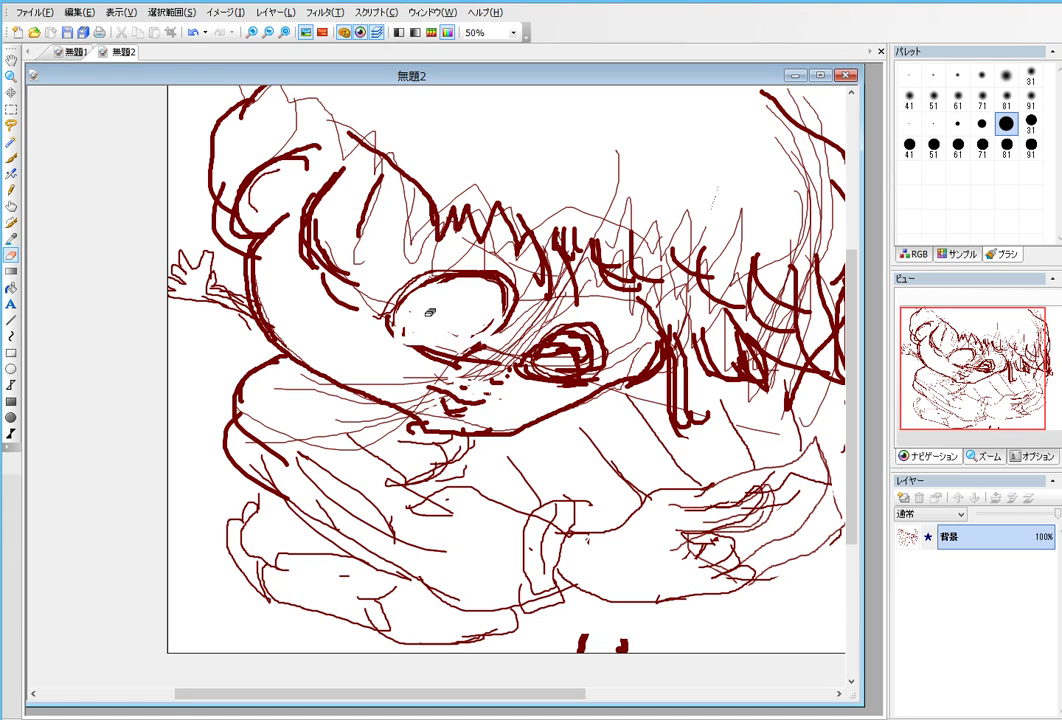
click(11, 189)
click(982, 122)
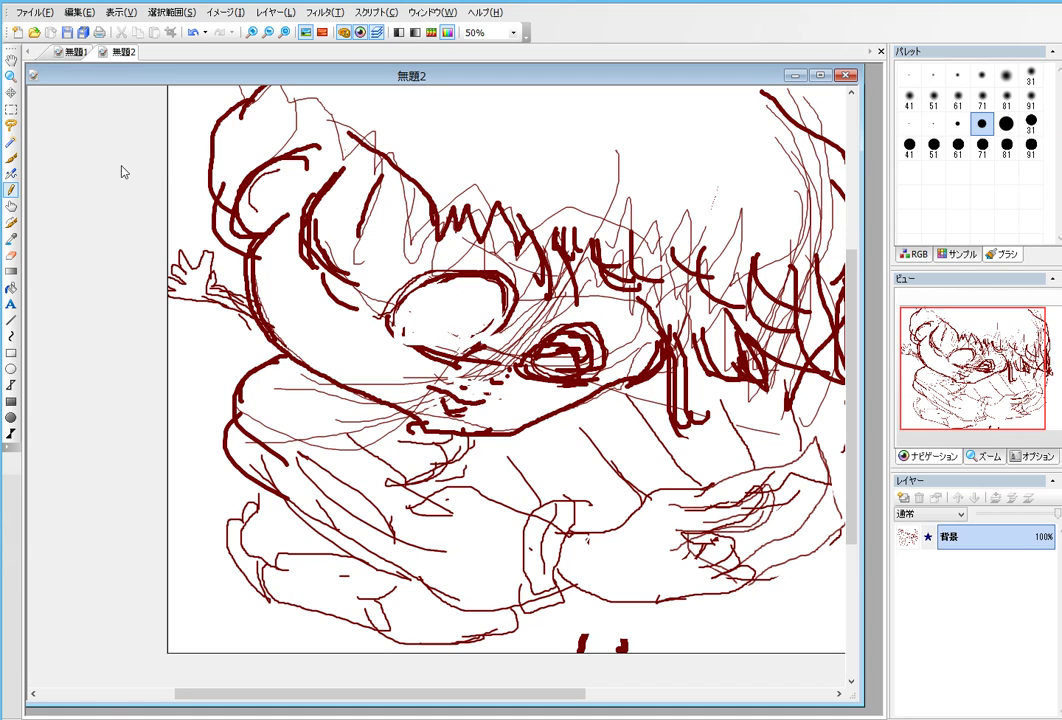
click(10, 157)
mouse_move(378, 292)
mouse_down()
mouse_move(395, 260)
mouse_move(410, 253)
mouse_move(380, 293)
mouse_move(407, 262)
mouse_up()
drag(494, 305, 505, 309)
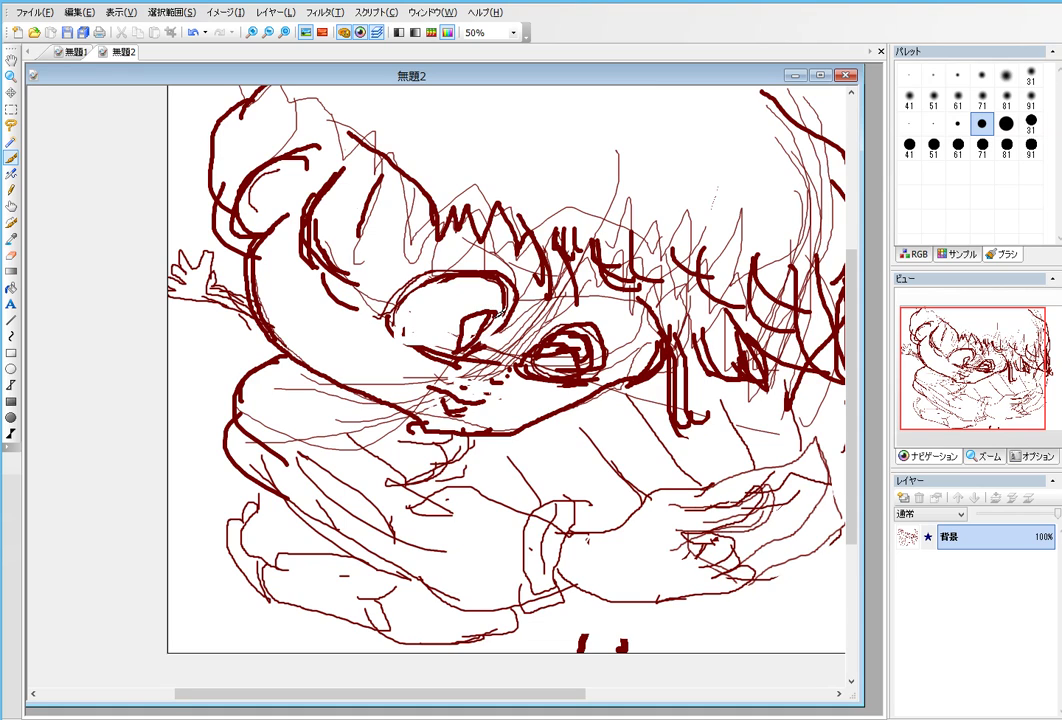
drag(416, 258, 401, 276)
Clear stray lines inside the right eye and redraw the eye's left edge with the brush.
click(16, 257)
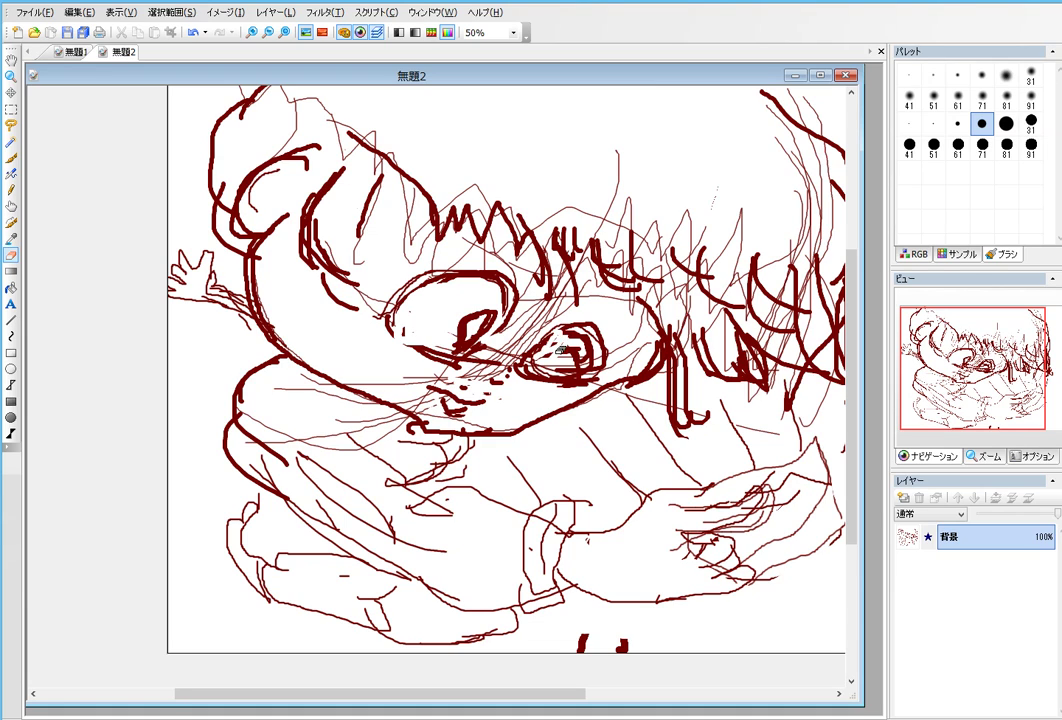
mouse_move(565, 350)
mouse_down()
mouse_move(573, 366)
mouse_move(590, 341)
mouse_move(562, 331)
mouse_move(573, 352)
mouse_up()
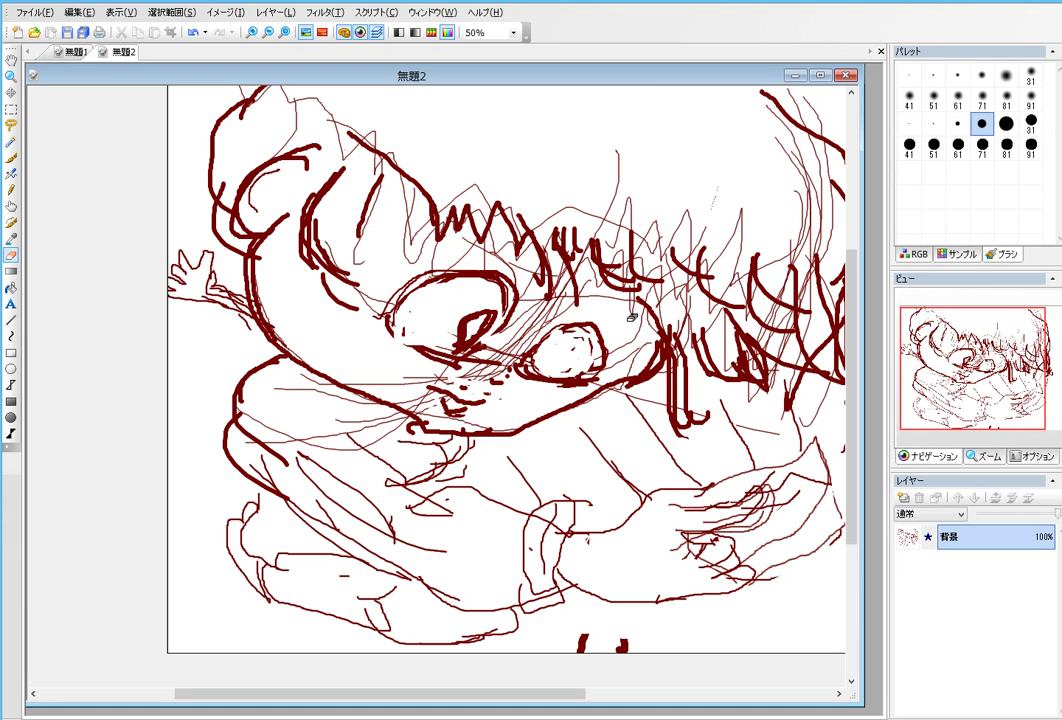
click(10, 157)
drag(562, 337, 543, 354)
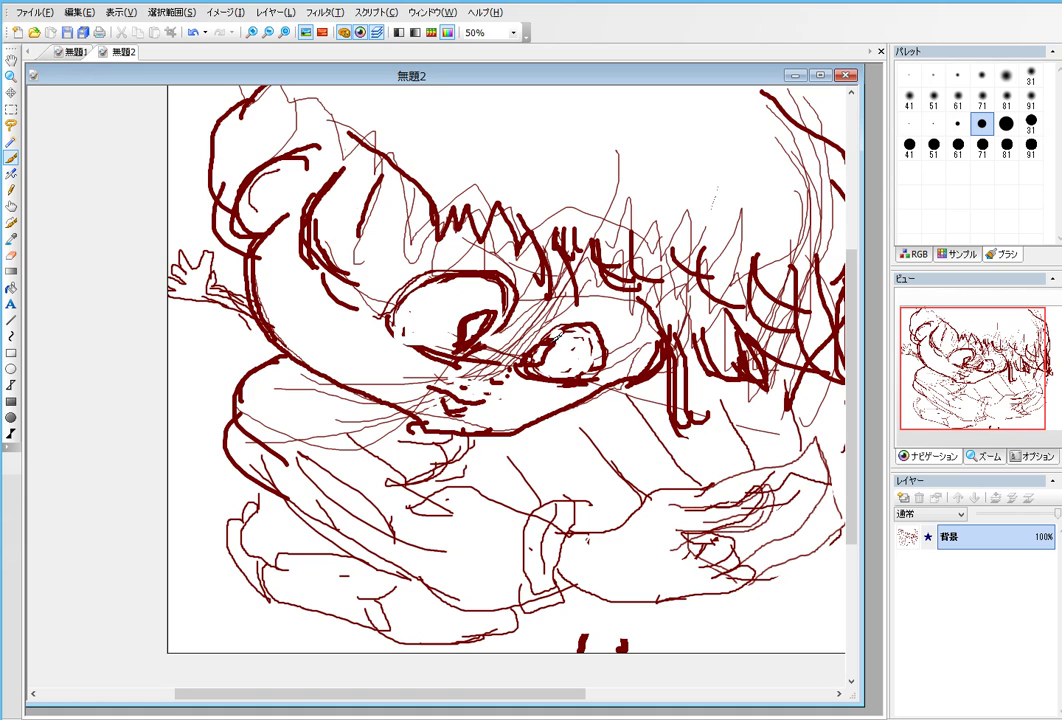
Add short strokes around the eye and thicken its upper arc and outer ring.
drag(464, 276, 441, 306)
drag(516, 329, 506, 338)
drag(421, 297, 430, 294)
drag(365, 225, 326, 250)
drag(390, 305, 452, 268)
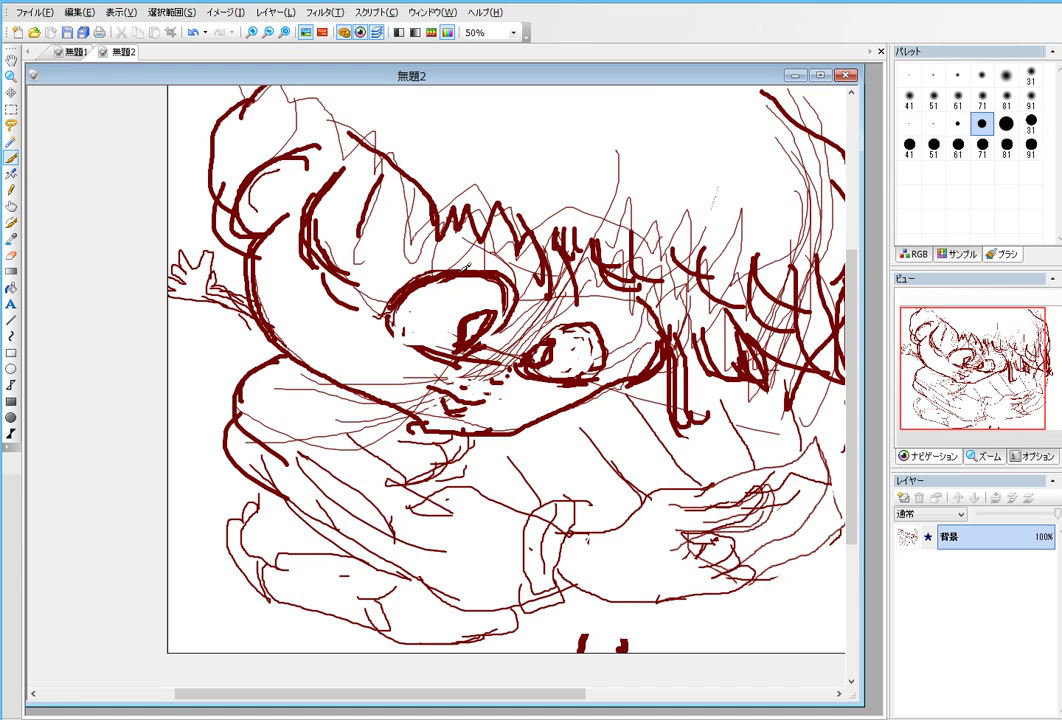
drag(392, 308, 402, 336)
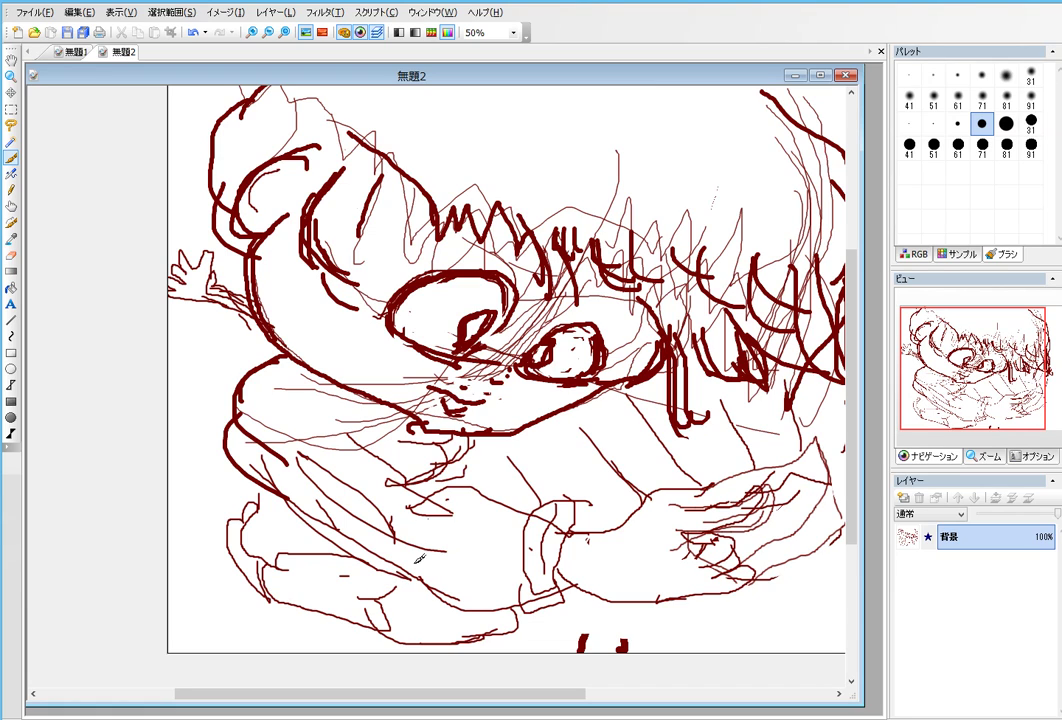
Paint bold U-shaped and looping curves around the lower body, from bottom middle up the lower-left outline.
mouse_move(313, 650)
mouse_down()
mouse_move(265, 632)
mouse_move(233, 583)
mouse_up()
mouse_move(414, 578)
mouse_down()
mouse_move(405, 628)
mouse_move(300, 624)
mouse_move(260, 558)
mouse_up()
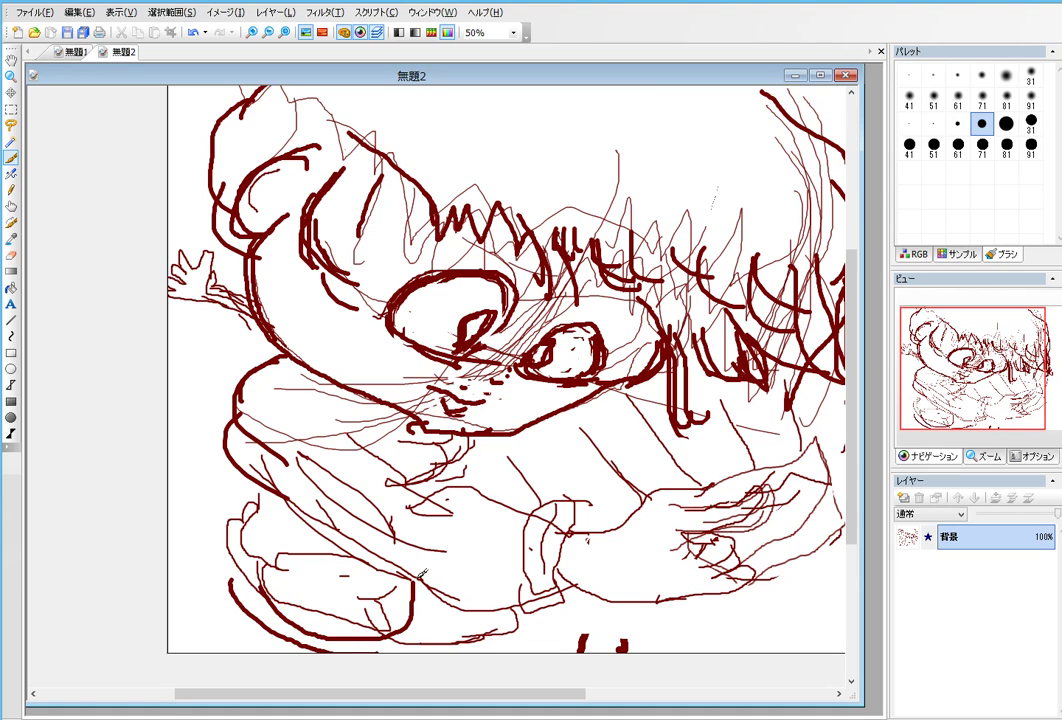
mouse_move(419, 585)
mouse_down()
mouse_move(298, 563)
mouse_move(429, 590)
mouse_move(410, 650)
mouse_up()
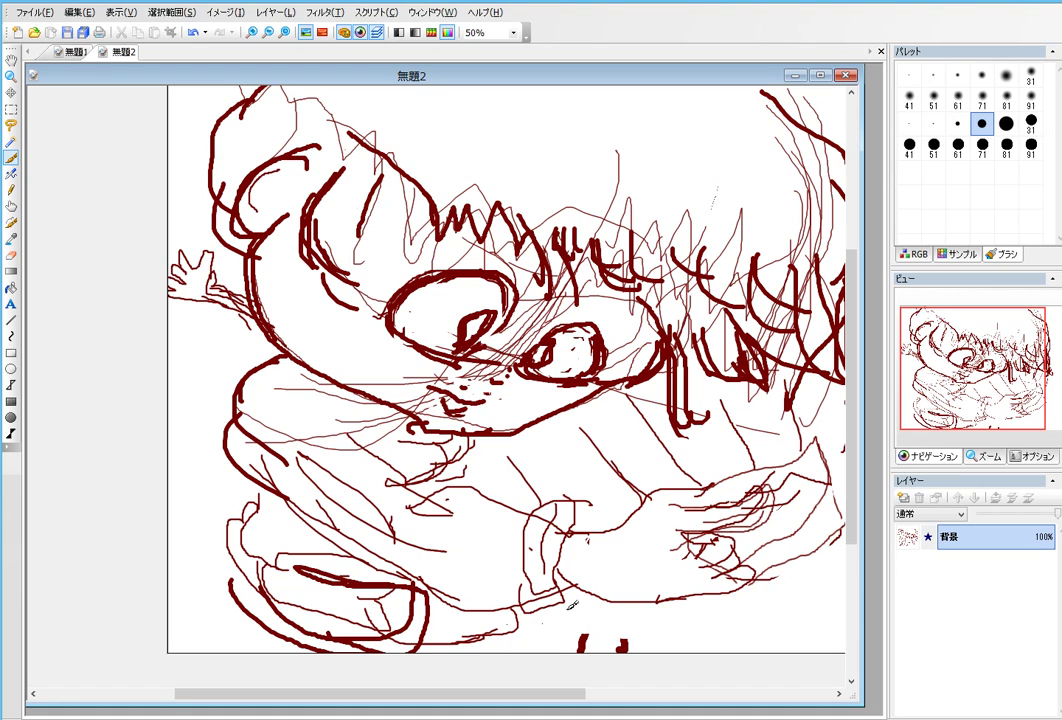
mouse_move(585, 588)
mouse_down()
mouse_move(610, 624)
mouse_move(588, 646)
mouse_up()
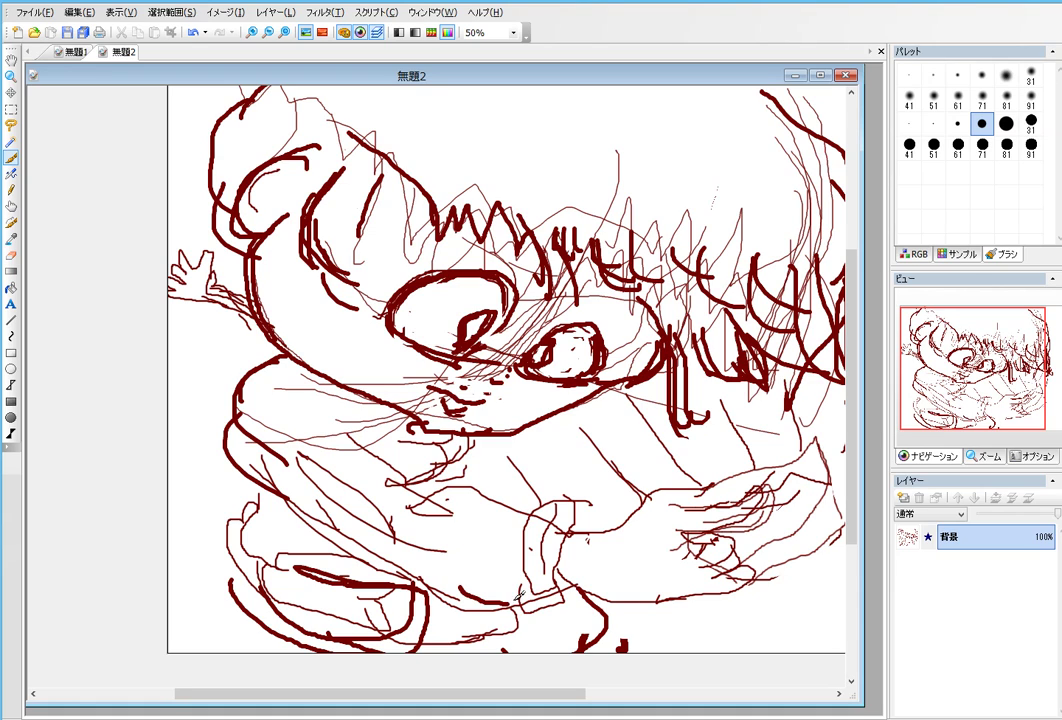
mouse_move(517, 606)
mouse_down()
mouse_move(578, 594)
mouse_move(548, 608)
mouse_move(362, 582)
mouse_move(362, 600)
mouse_move(325, 622)
mouse_move(285, 618)
mouse_up()
mouse_move(229, 588)
mouse_down()
mouse_move(229, 560)
mouse_move(276, 506)
mouse_up()
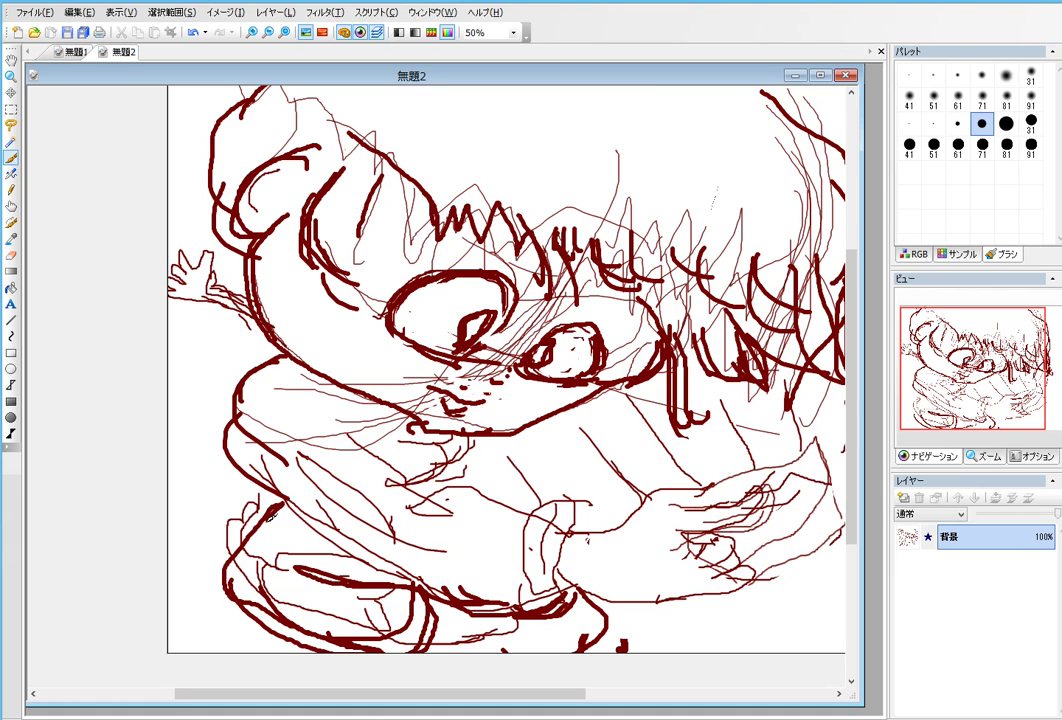
mouse_move(232, 598)
mouse_down()
mouse_move(242, 537)
mouse_move(285, 493)
mouse_up()
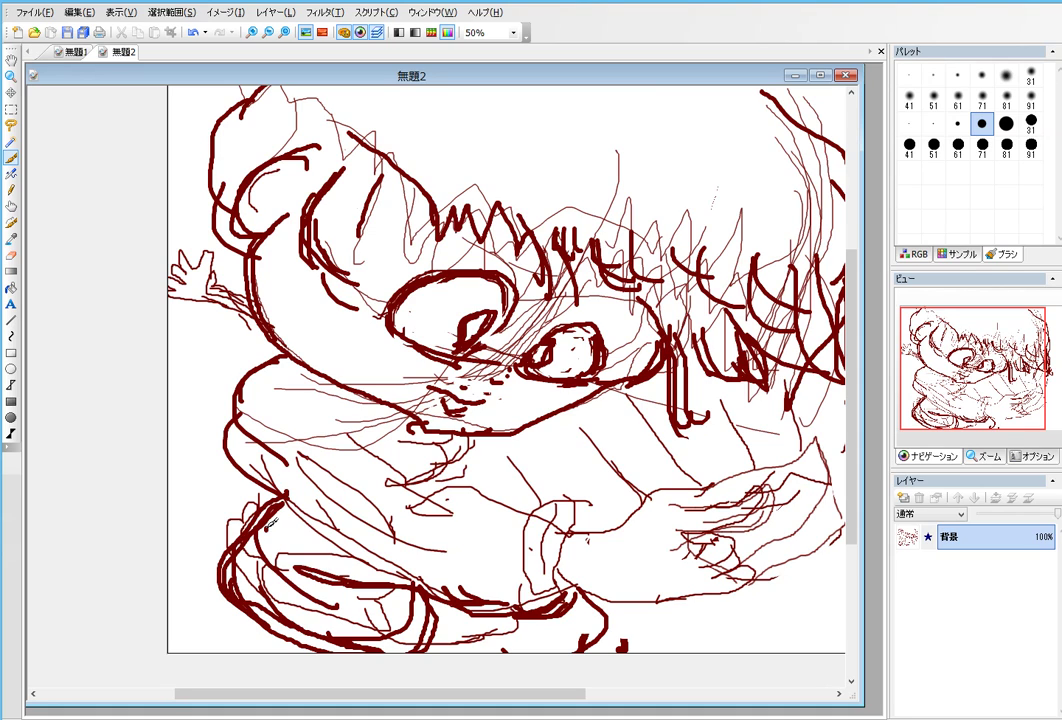
drag(244, 504, 220, 545)
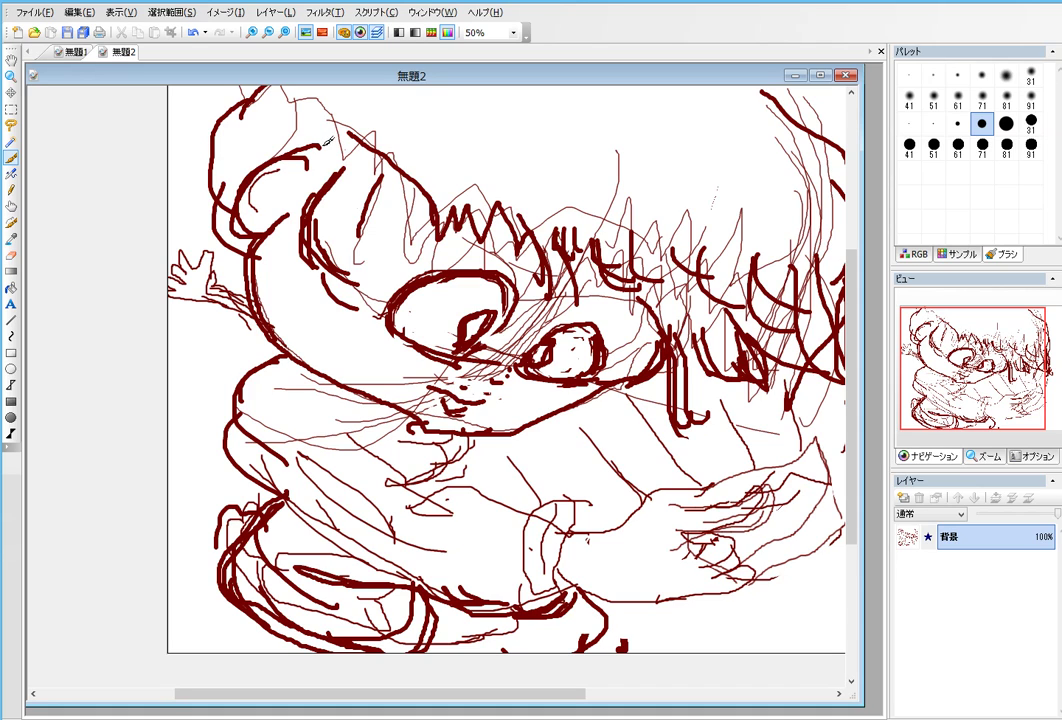
Paint thick hair strands curving down by the ear and sweeping across the eye area.
mouse_move(328, 142)
mouse_down()
mouse_move(275, 165)
mouse_move(255, 195)
mouse_up()
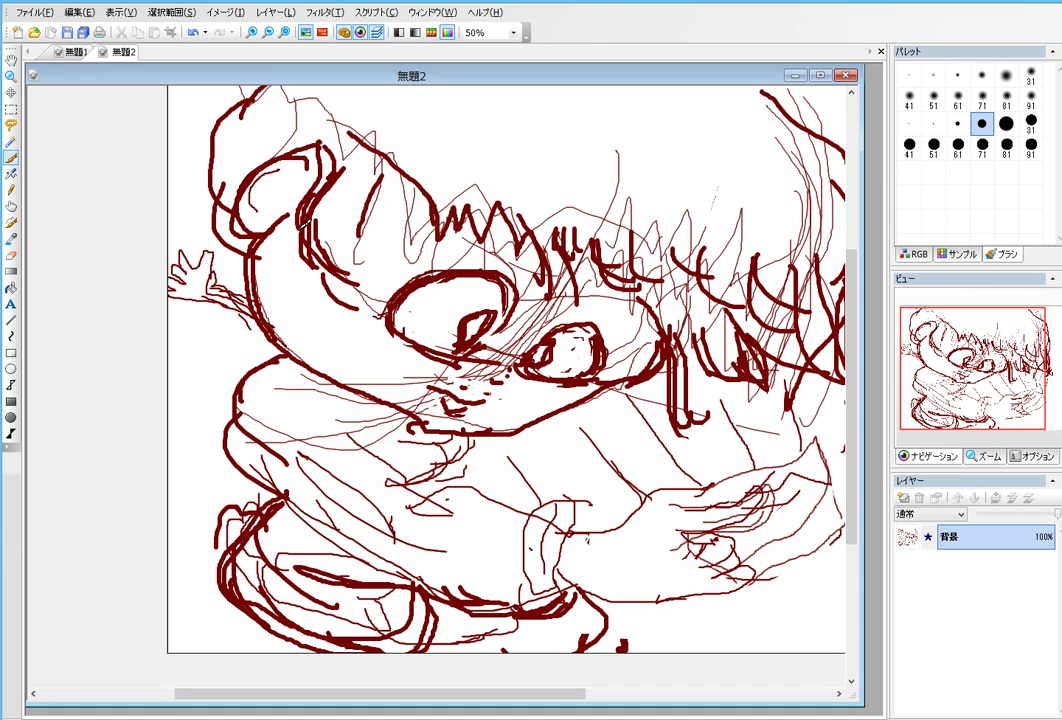
mouse_move(320, 165)
mouse_down()
mouse_move(327, 198)
mouse_move(327, 246)
mouse_move(369, 183)
mouse_move(354, 205)
mouse_move(369, 238)
mouse_move(371, 216)
mouse_move(352, 218)
mouse_move(342, 262)
mouse_move(376, 218)
mouse_move(338, 234)
mouse_move(352, 276)
mouse_move(353, 240)
mouse_move(380, 282)
mouse_up()
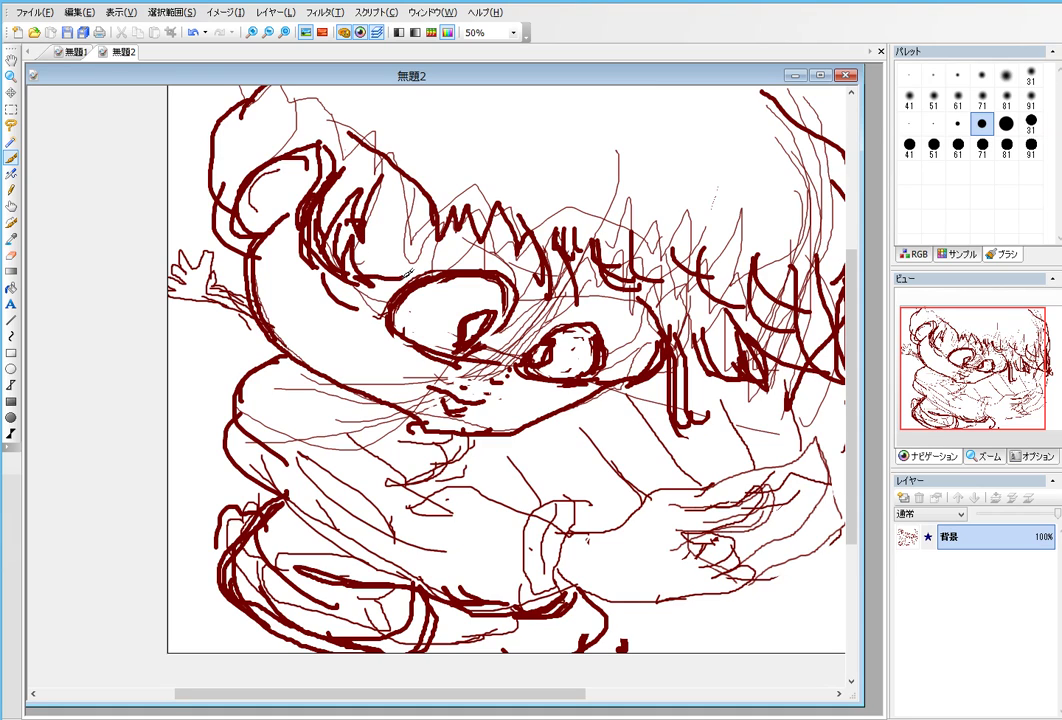
drag(517, 282, 720, 385)
mouse_move(598, 318)
mouse_down()
mouse_move(634, 362)
mouse_move(697, 318)
mouse_up()
drag(303, 173, 321, 226)
mouse_move(385, 264)
mouse_down()
mouse_move(406, 192)
mouse_move(398, 230)
mouse_move(404, 200)
mouse_move(410, 240)
mouse_move(437, 266)
mouse_up()
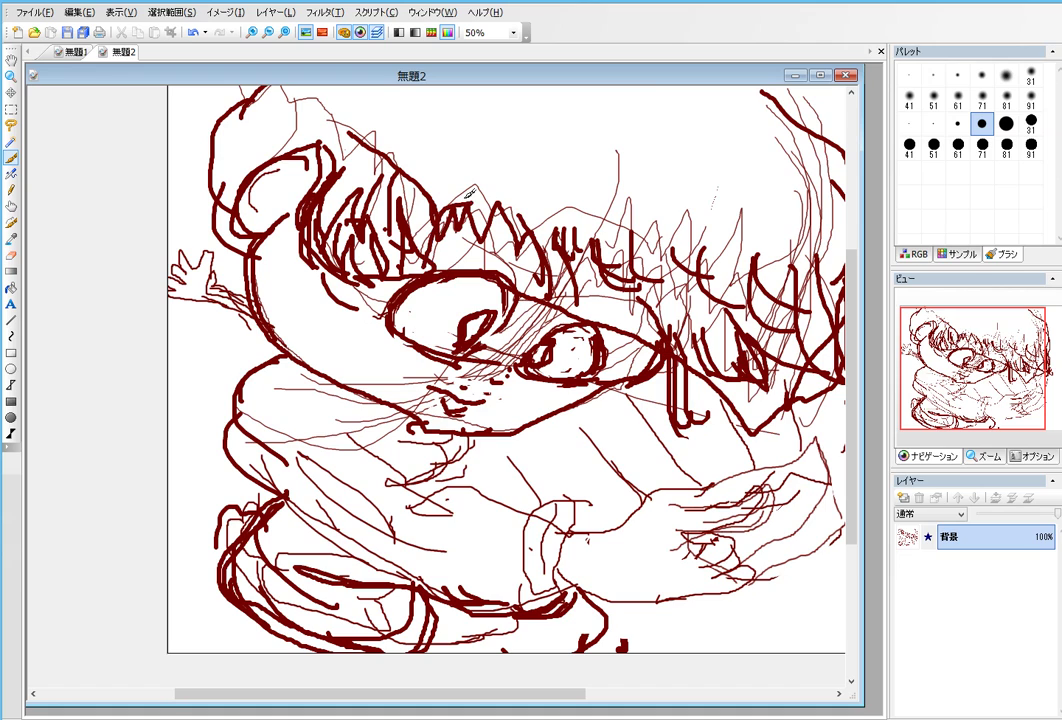
Add zigzag strands through the hair's middle and right, plus strands on the left, top and top-right.
mouse_move(480, 240)
mouse_down()
mouse_move(490, 200)
mouse_move(497, 262)
mouse_move(503, 205)
mouse_move(486, 192)
mouse_move(505, 262)
mouse_move(535, 292)
mouse_move(509, 165)
mouse_move(514, 242)
mouse_move(518, 170)
mouse_move(520, 232)
mouse_up()
mouse_move(578, 258)
mouse_down()
mouse_move(590, 228)
mouse_move(605, 242)
mouse_move(586, 260)
mouse_move(595, 238)
mouse_up()
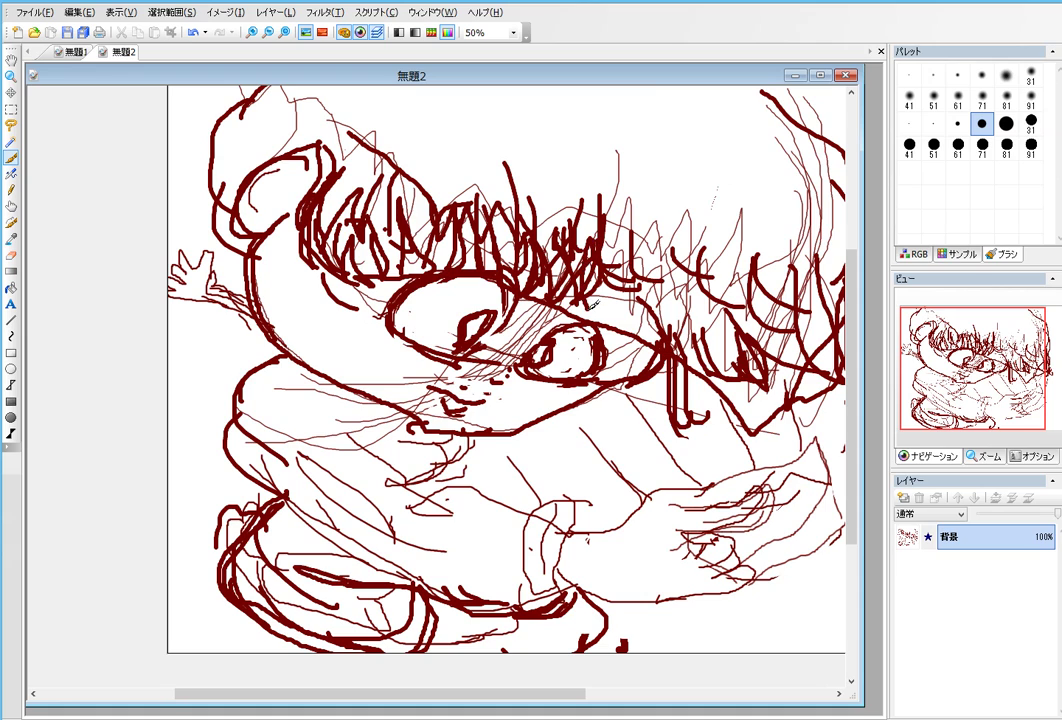
mouse_move(598, 292)
mouse_down()
mouse_move(625, 326)
mouse_move(642, 301)
mouse_move(653, 330)
mouse_move(642, 354)
mouse_move(625, 304)
mouse_move(672, 386)
mouse_move(683, 339)
mouse_move(727, 386)
mouse_move(729, 409)
mouse_move(659, 332)
mouse_move(695, 360)
mouse_move(709, 402)
mouse_move(735, 392)
mouse_move(777, 366)
mouse_move(785, 337)
mouse_move(740, 286)
mouse_move(757, 350)
mouse_up()
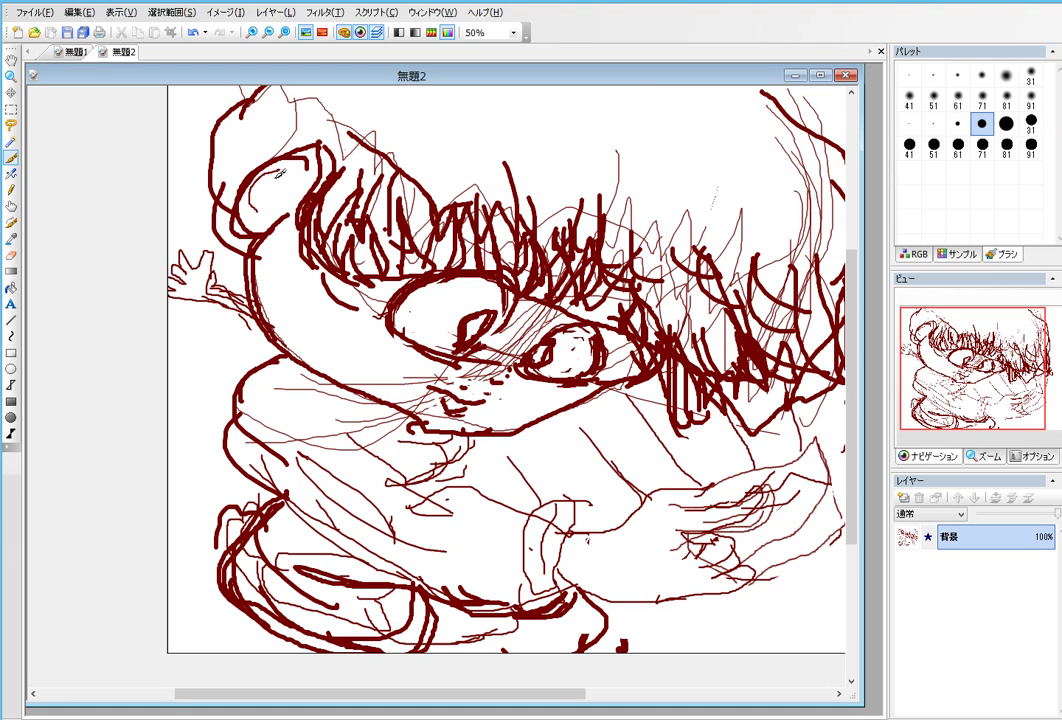
drag(216, 206, 237, 242)
drag(259, 83, 371, 101)
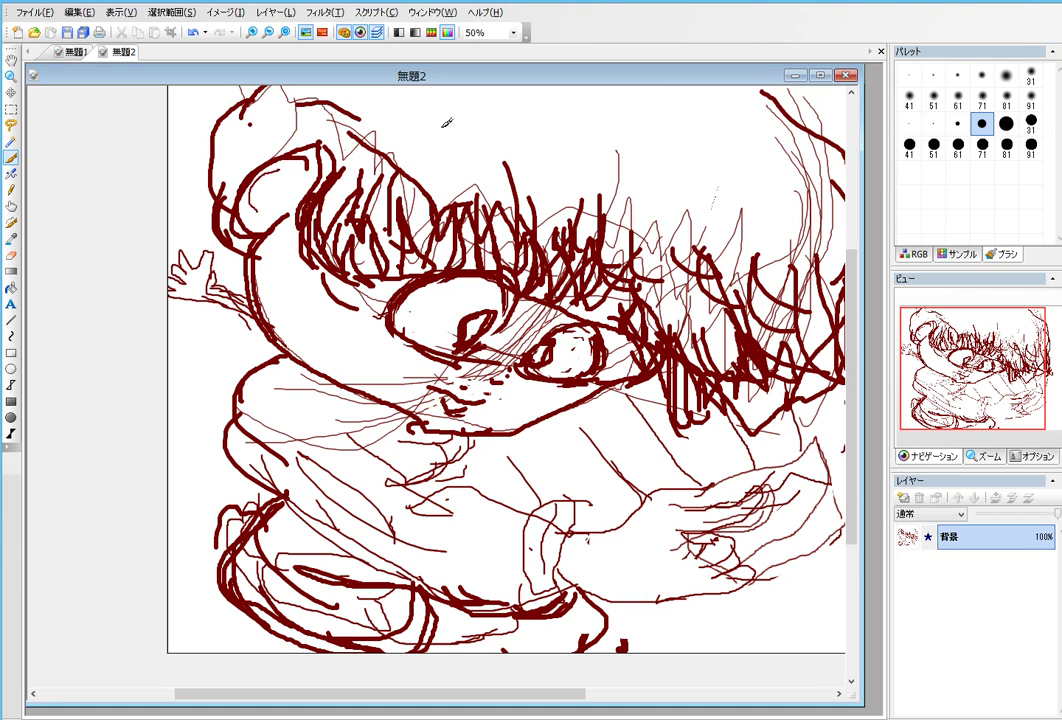
drag(765, 108, 781, 215)
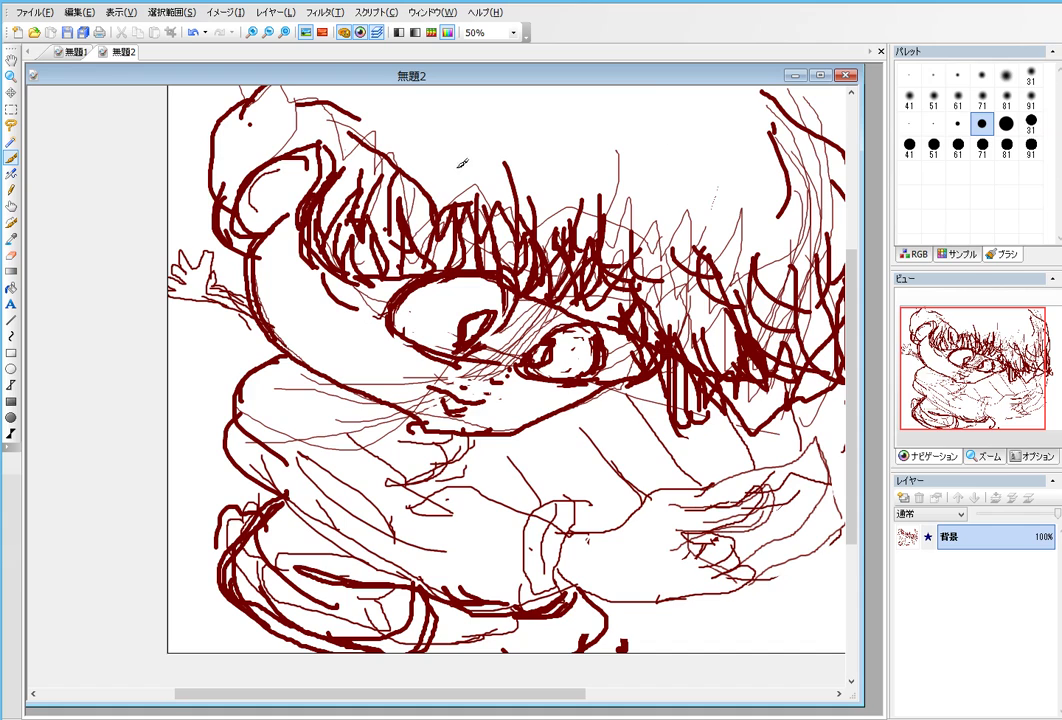
Erase the faint hatching between the eyes, then return to the pen with a much smaller brush.
click(12, 256)
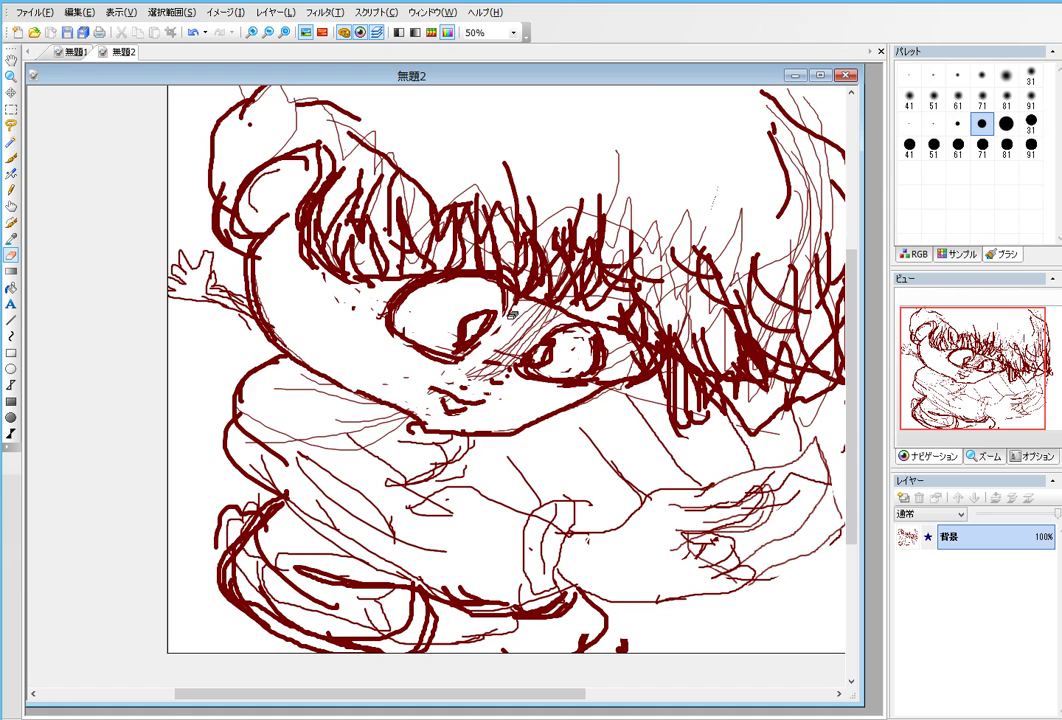
drag(519, 327, 546, 315)
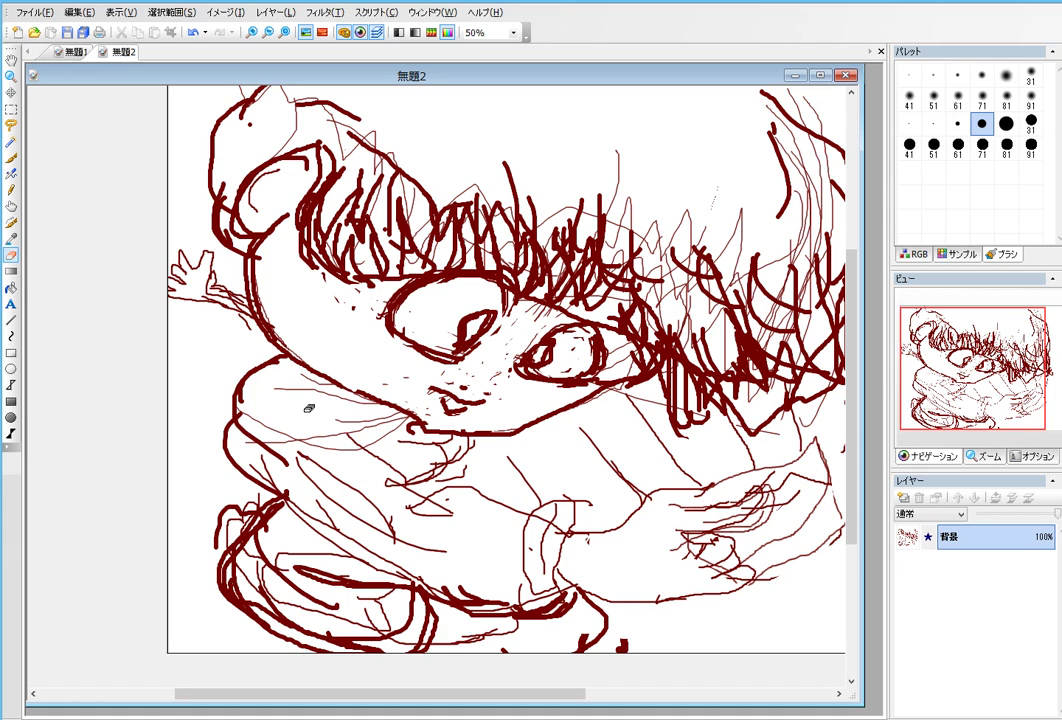
click(19, 189)
click(957, 75)
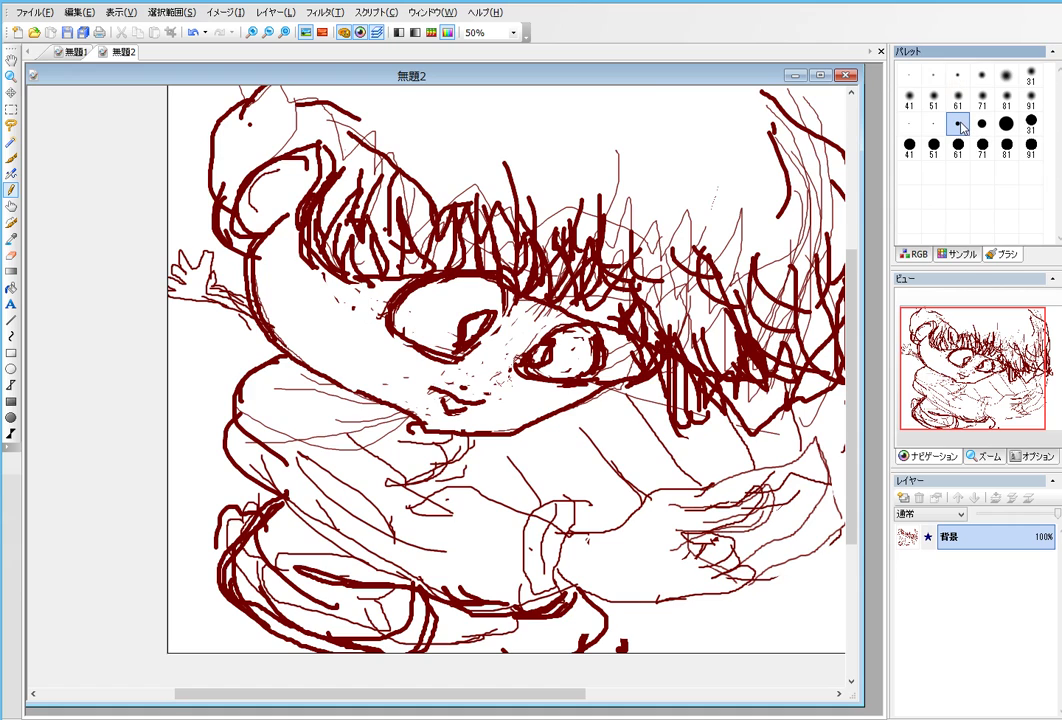
With the brush, dot in the nose, add lip marks and mouth interior, and retouch the raised thumb.
click(950, 254)
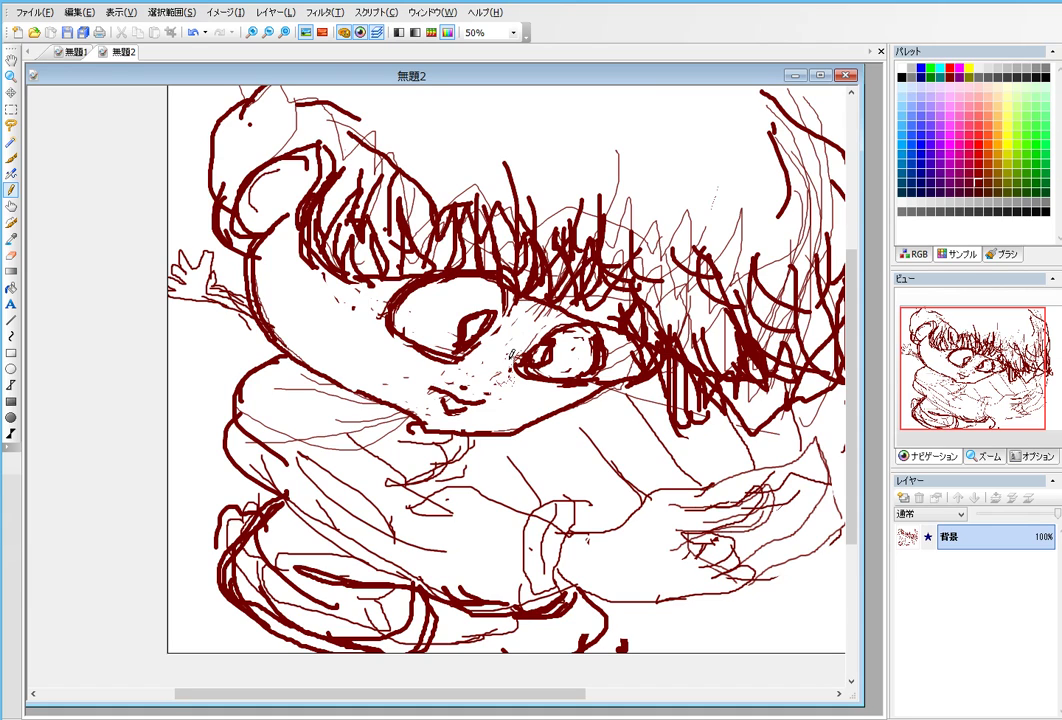
click(10, 157)
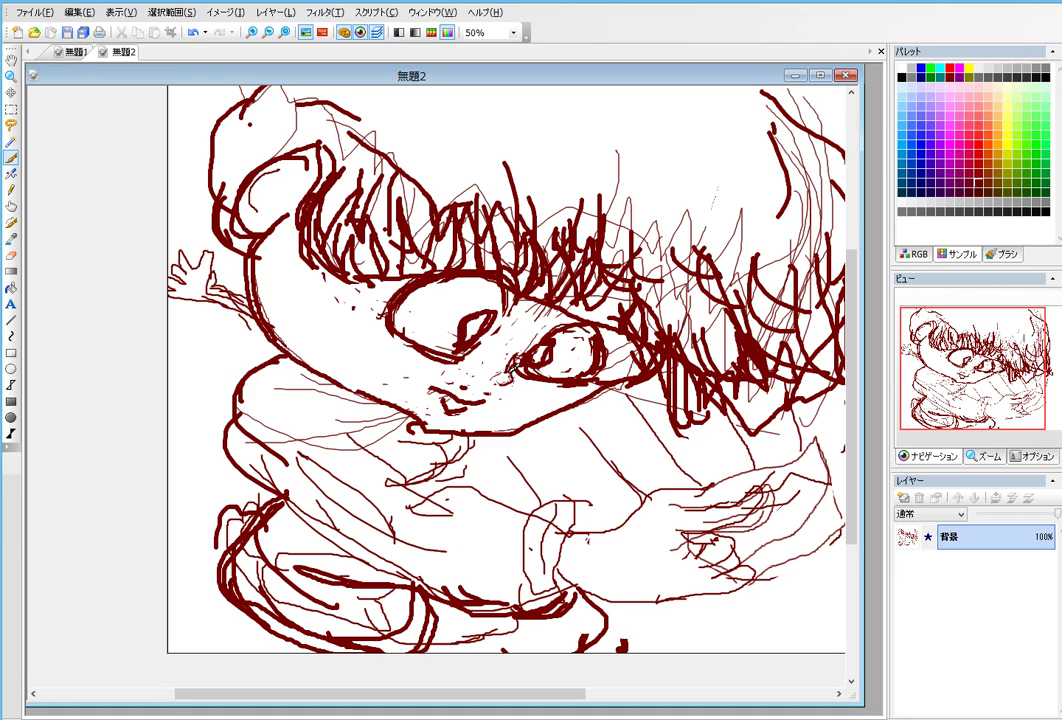
click(500, 378)
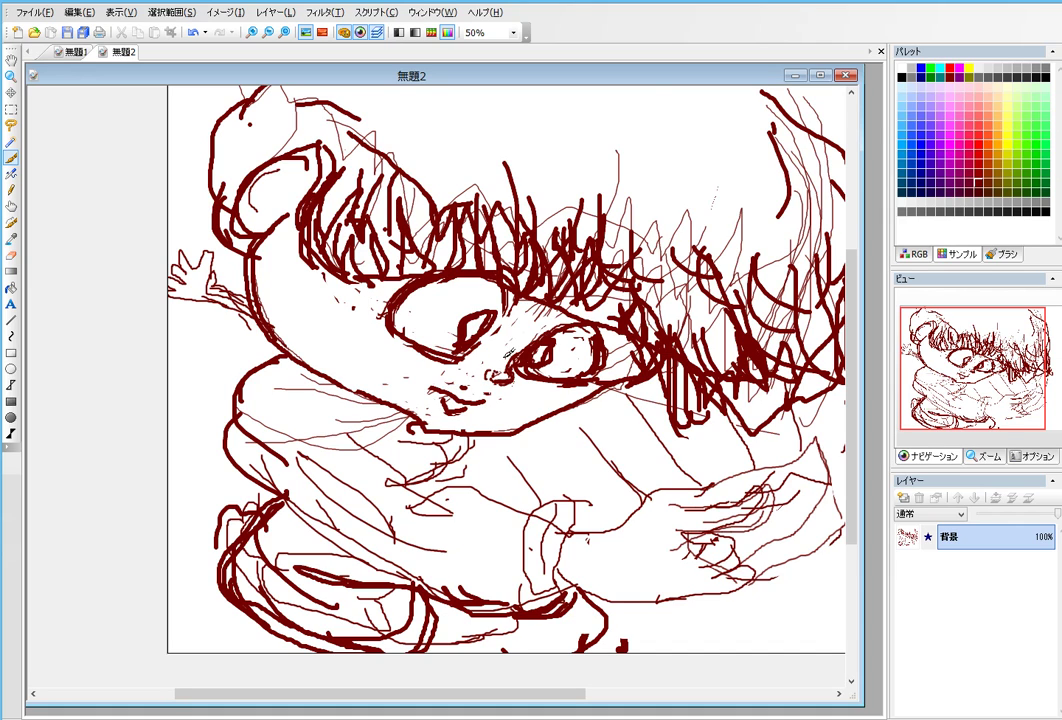
mouse_move(462, 386)
mouse_down()
mouse_move(472, 393)
mouse_move(441, 396)
mouse_move(454, 400)
mouse_up()
mouse_move(493, 402)
mouse_down()
mouse_move(476, 406)
mouse_move(488, 389)
mouse_up()
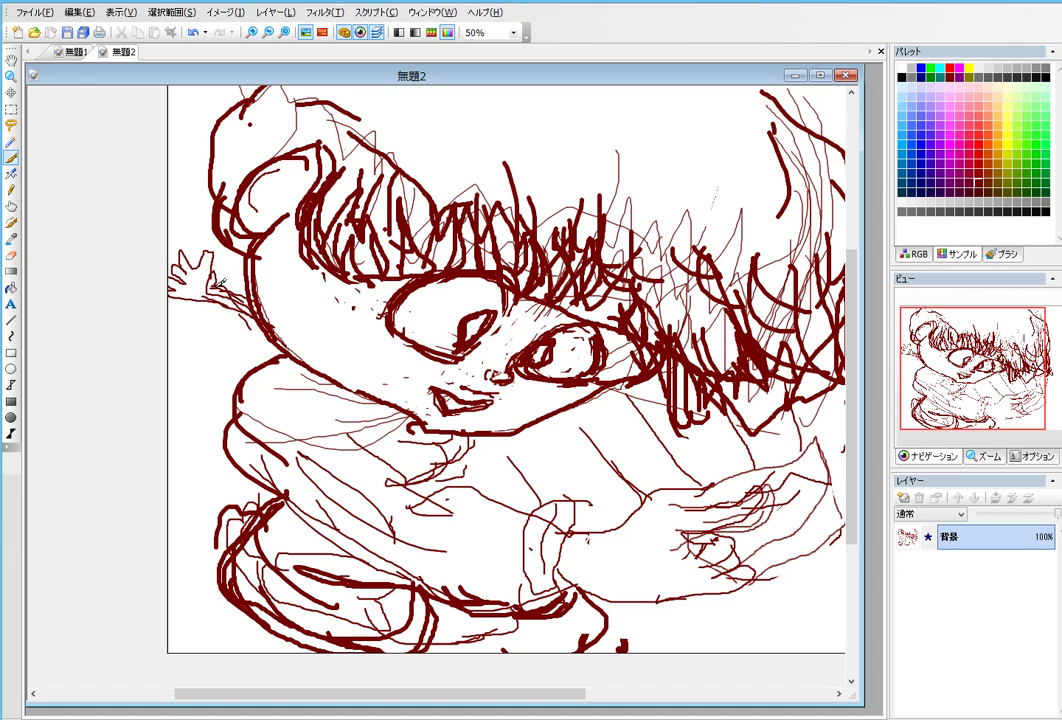
drag(212, 298, 220, 275)
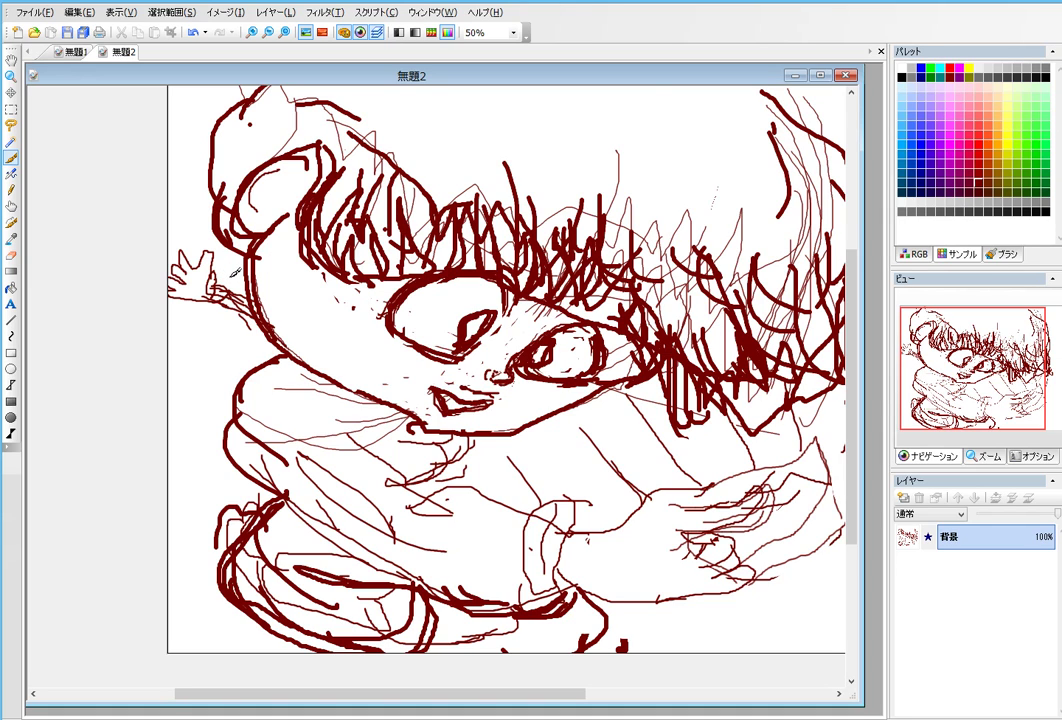
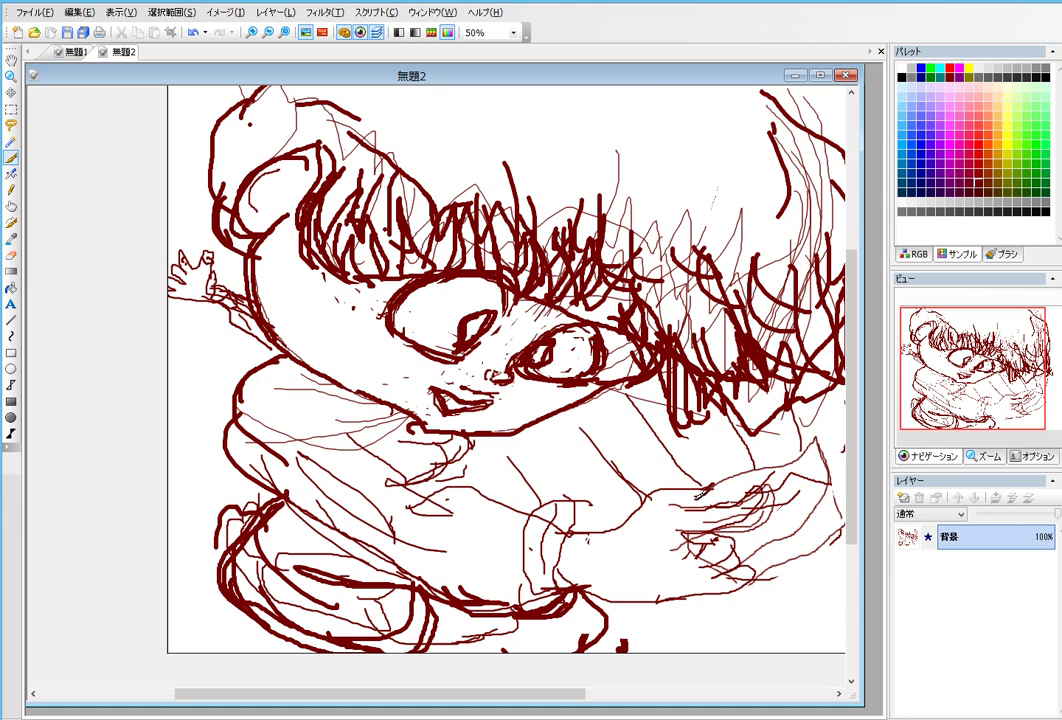
Hatch short dark-red strokes on and beside the hand, including thin lines along its right side.
drag(701, 493, 690, 505)
drag(678, 487, 722, 472)
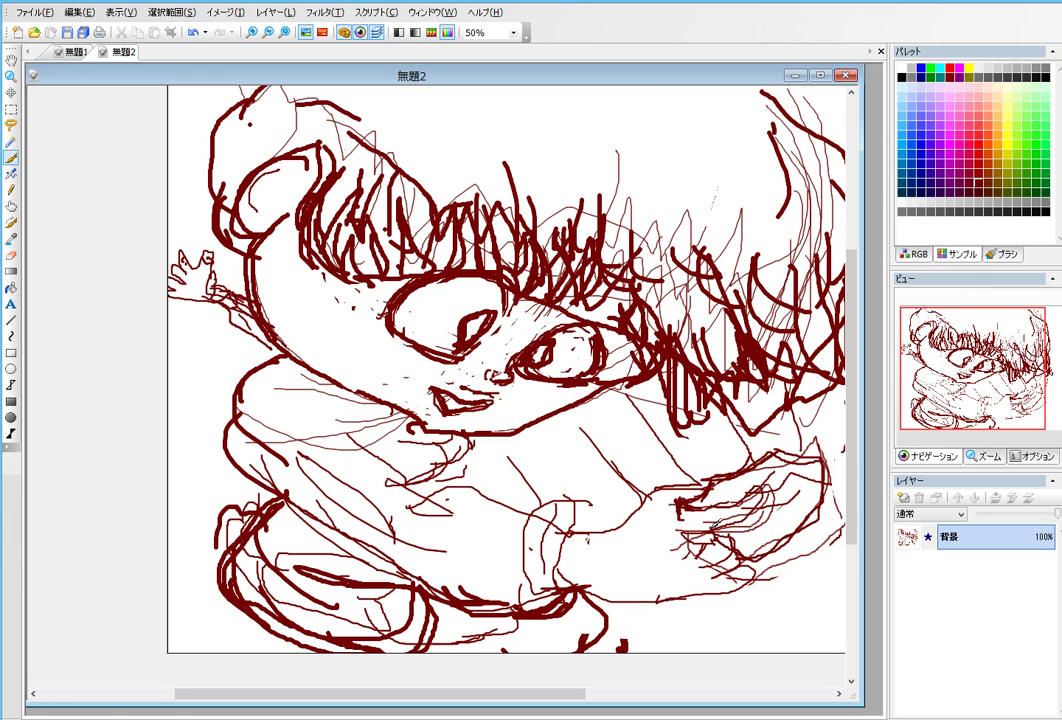
mouse_move(750, 538)
mouse_down()
mouse_move(720, 535)
mouse_move(744, 541)
mouse_move(760, 570)
mouse_up()
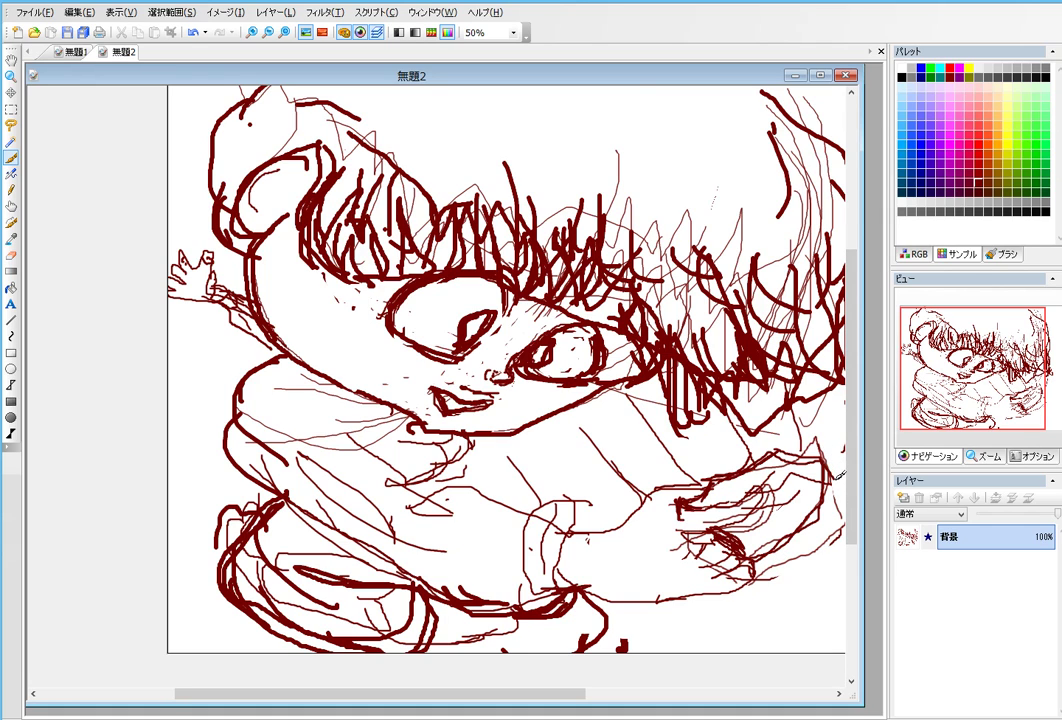
drag(760, 572, 790, 564)
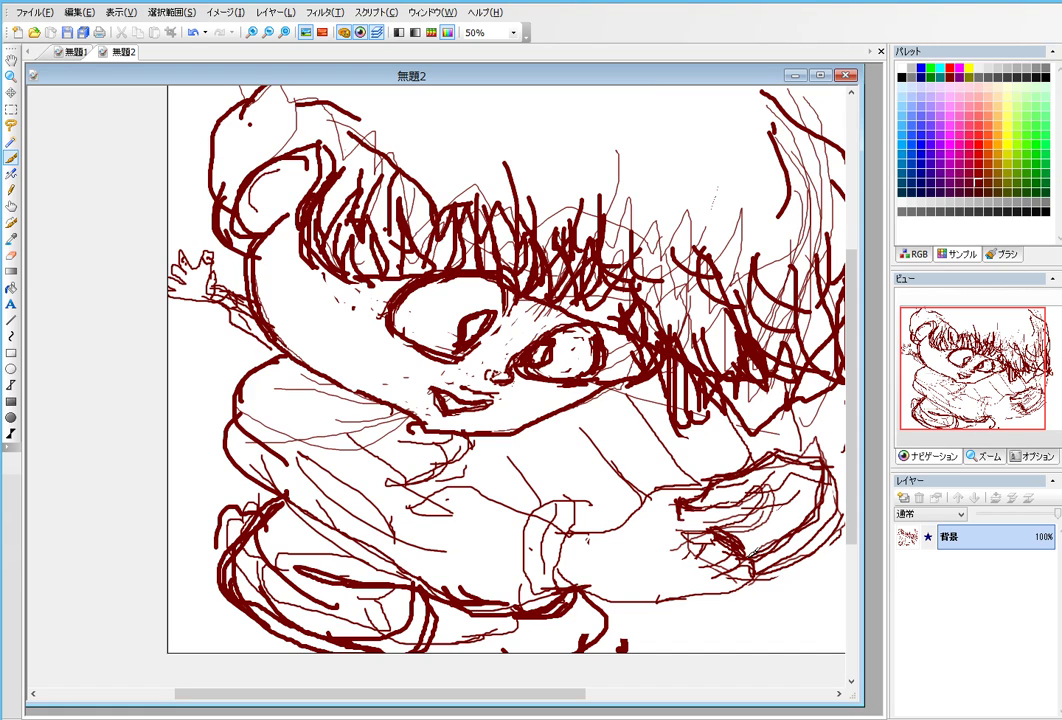
drag(786, 533, 746, 582)
mouse_move(839, 460)
mouse_down()
mouse_move(800, 545)
mouse_move(761, 563)
mouse_up()
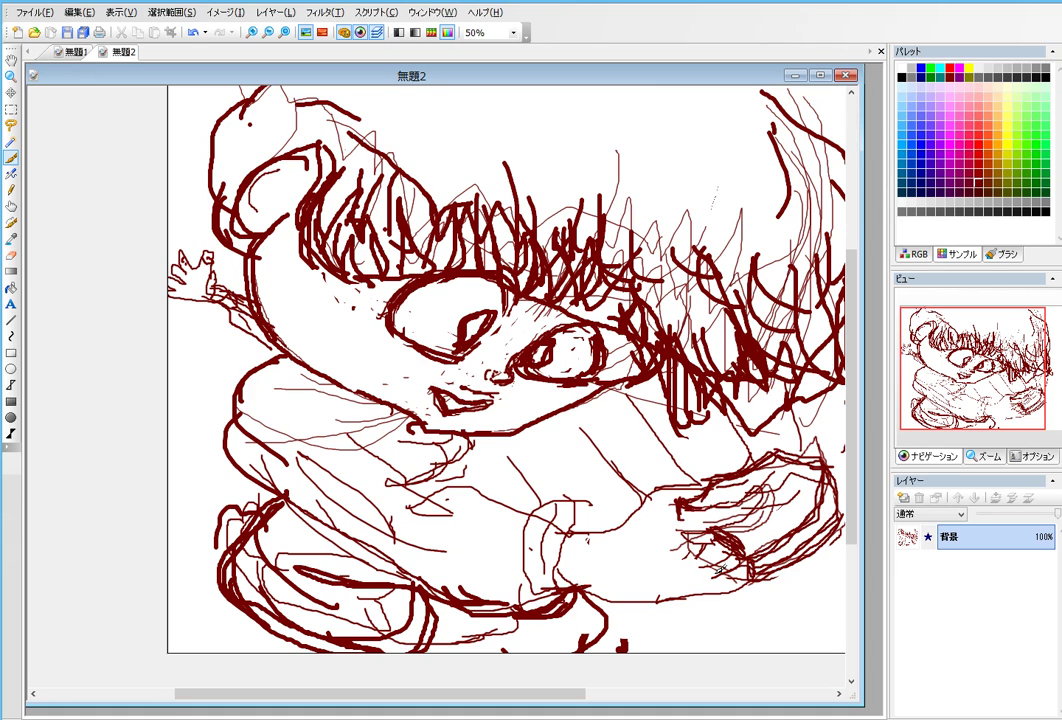
Retrace the arm line, hatch the hand and arm, and sketch a small cuff box with a vertical line.
mouse_move(717, 535)
mouse_down()
mouse_move(741, 566)
mouse_move(730, 540)
mouse_move(745, 550)
mouse_up()
drag(703, 538, 737, 558)
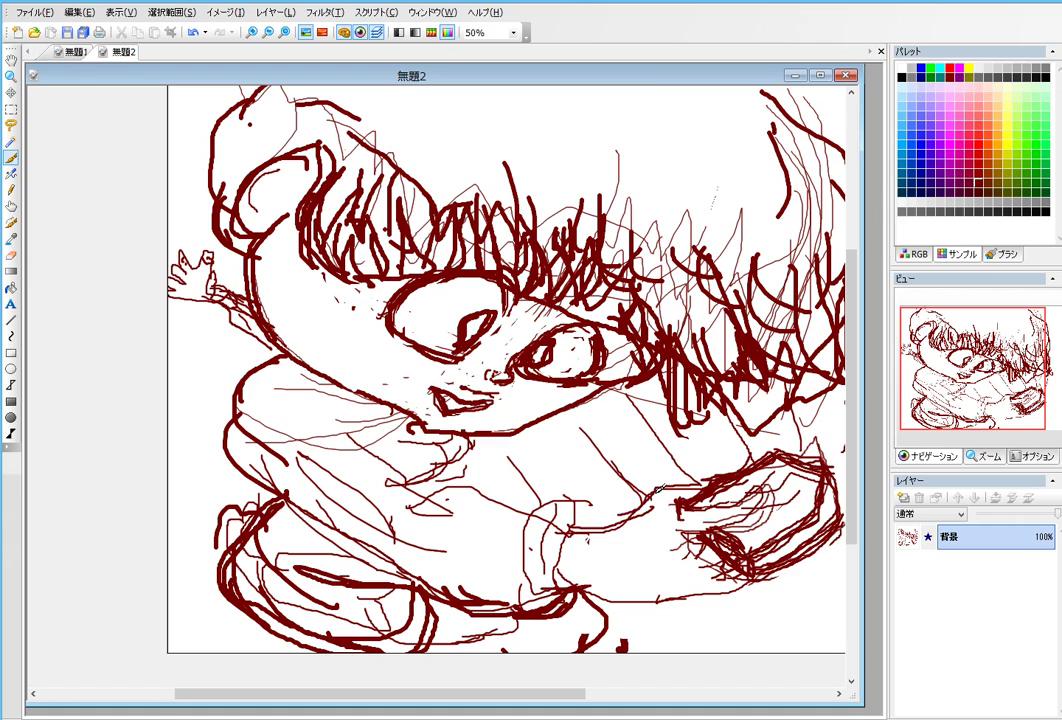
drag(613, 522, 655, 500)
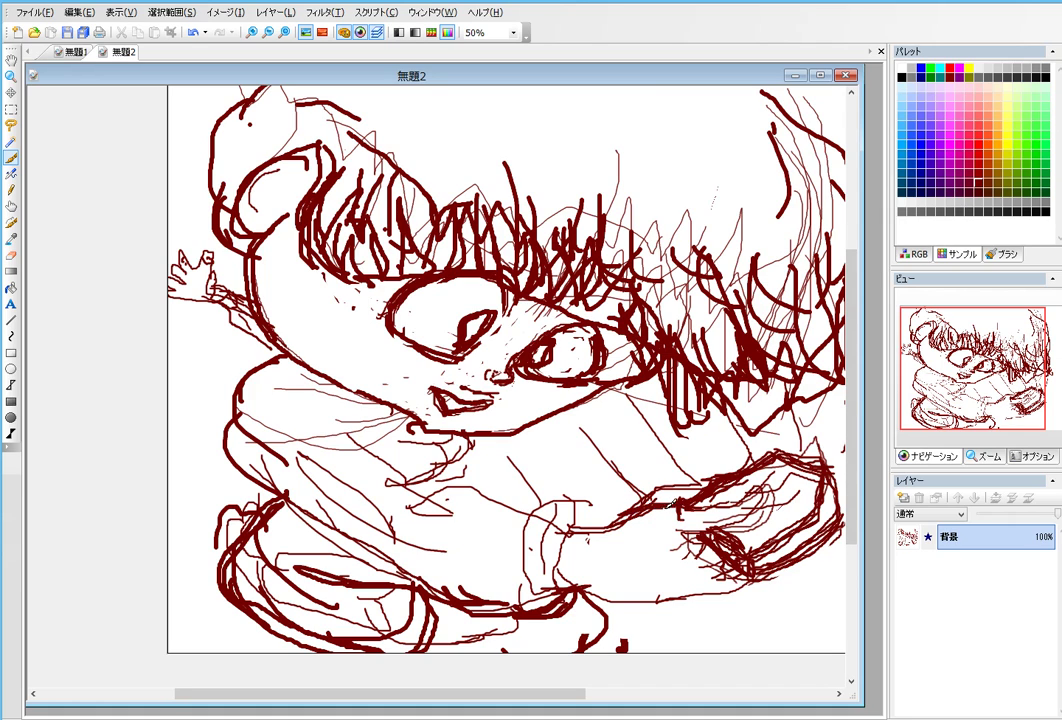
drag(584, 527, 620, 509)
mouse_move(712, 501)
mouse_down()
mouse_move(742, 492)
mouse_move(712, 500)
mouse_move(738, 484)
mouse_move(705, 490)
mouse_move(765, 482)
mouse_up()
mouse_move(703, 526)
mouse_down()
mouse_move(740, 514)
mouse_move(765, 489)
mouse_move(766, 510)
mouse_move(737, 498)
mouse_move(756, 481)
mouse_up()
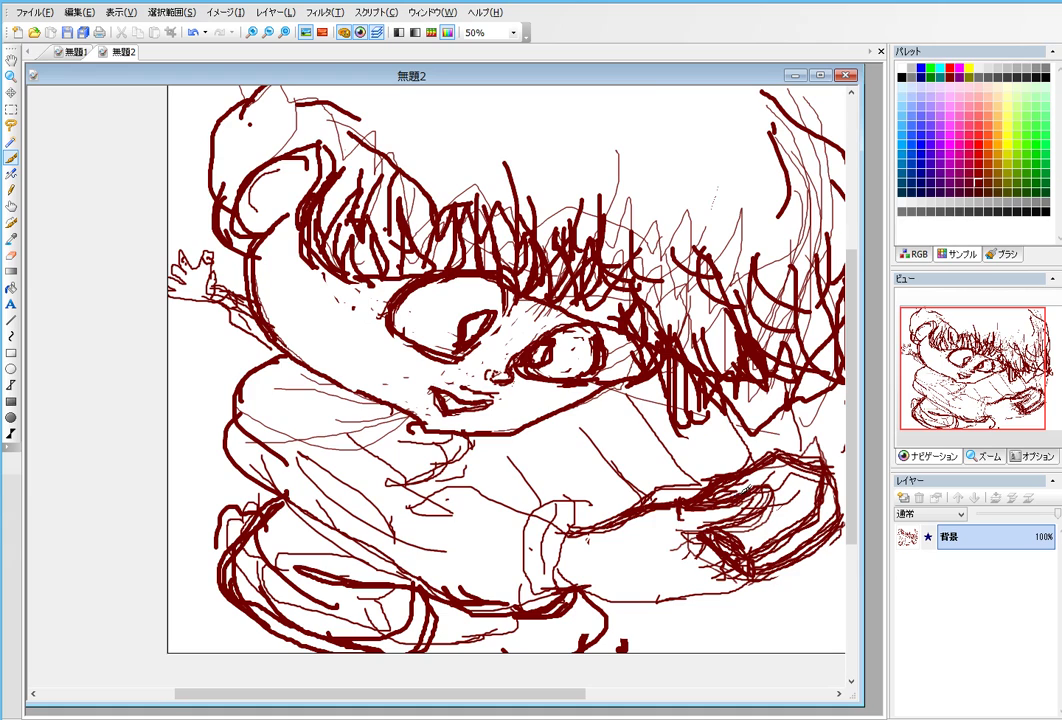
drag(718, 499, 735, 486)
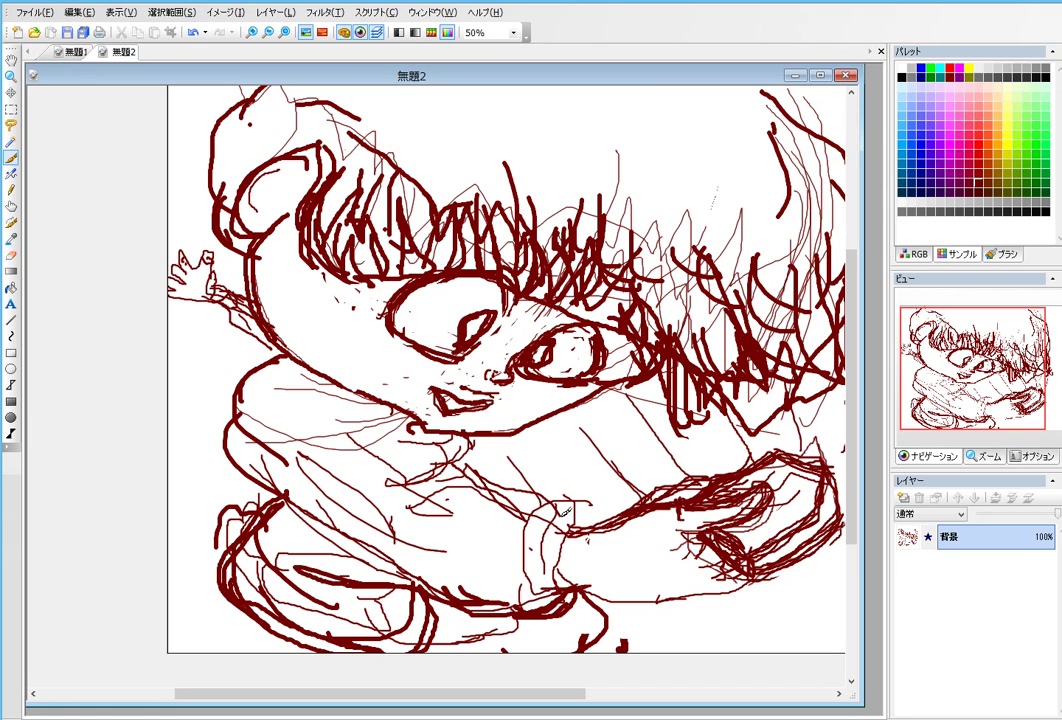
mouse_move(560, 510)
mouse_down()
mouse_move(590, 514)
mouse_move(595, 530)
mouse_up()
mouse_move(596, 576)
mouse_down()
mouse_move(590, 600)
mouse_move(594, 520)
mouse_move(614, 500)
mouse_move(606, 512)
mouse_up()
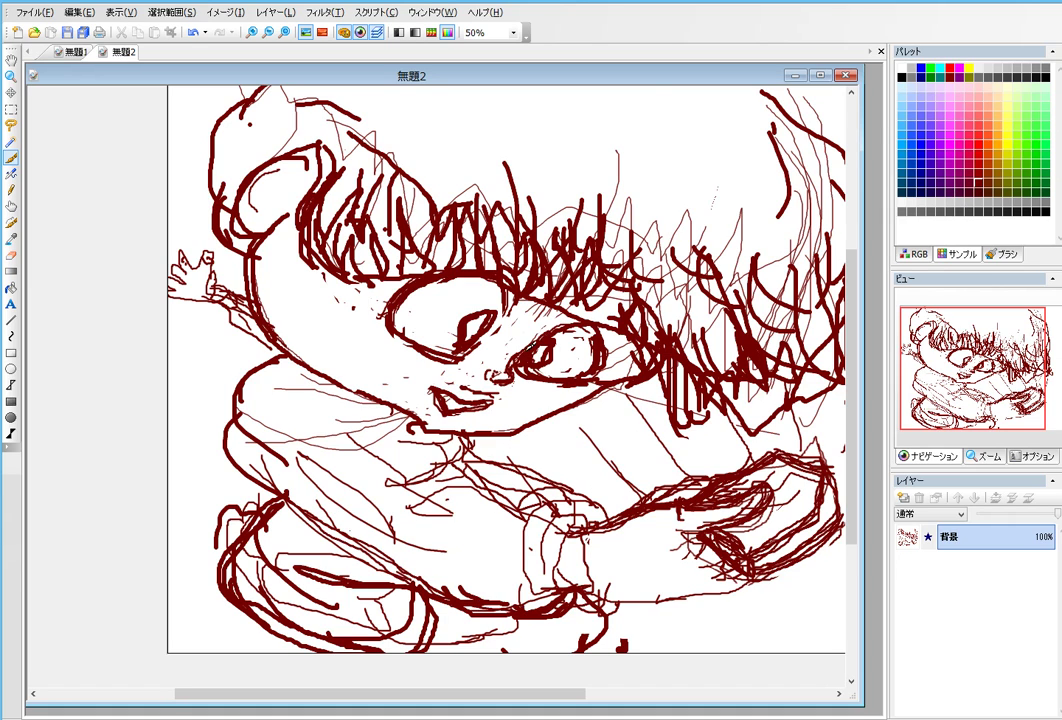
Switch to the Eraser with the size 81 brush tip.
click(11, 254)
click(1003, 254)
click(1009, 147)
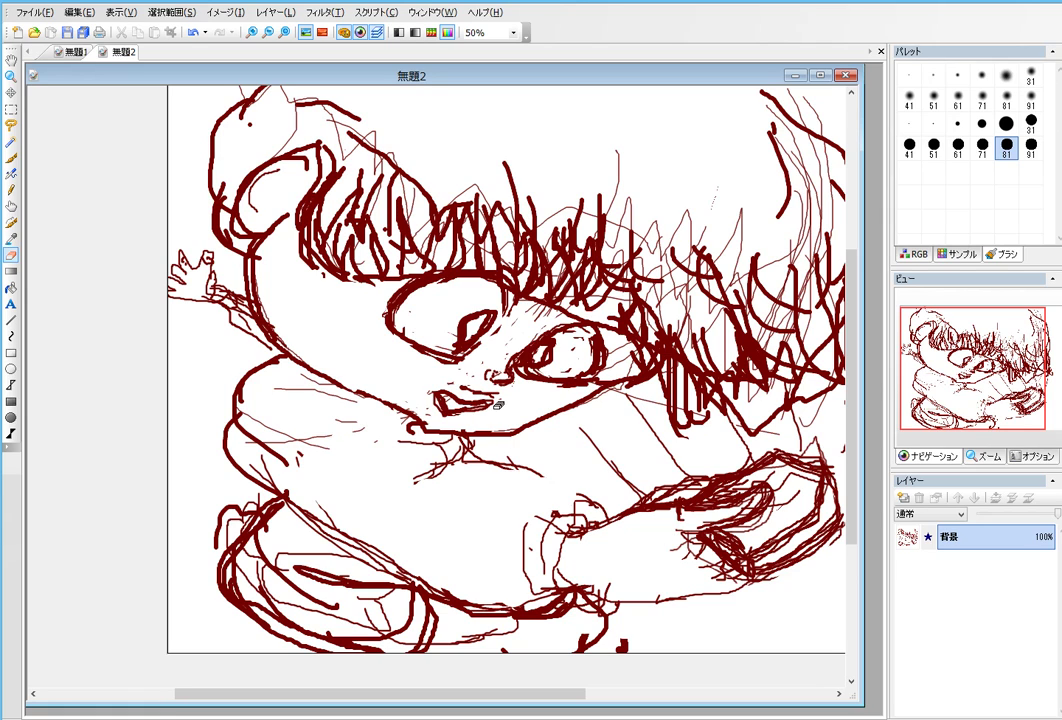
Return to the Brush, undo a large test dot, and pick a much smaller brush tip.
click(12, 224)
click(10, 157)
click(447, 460)
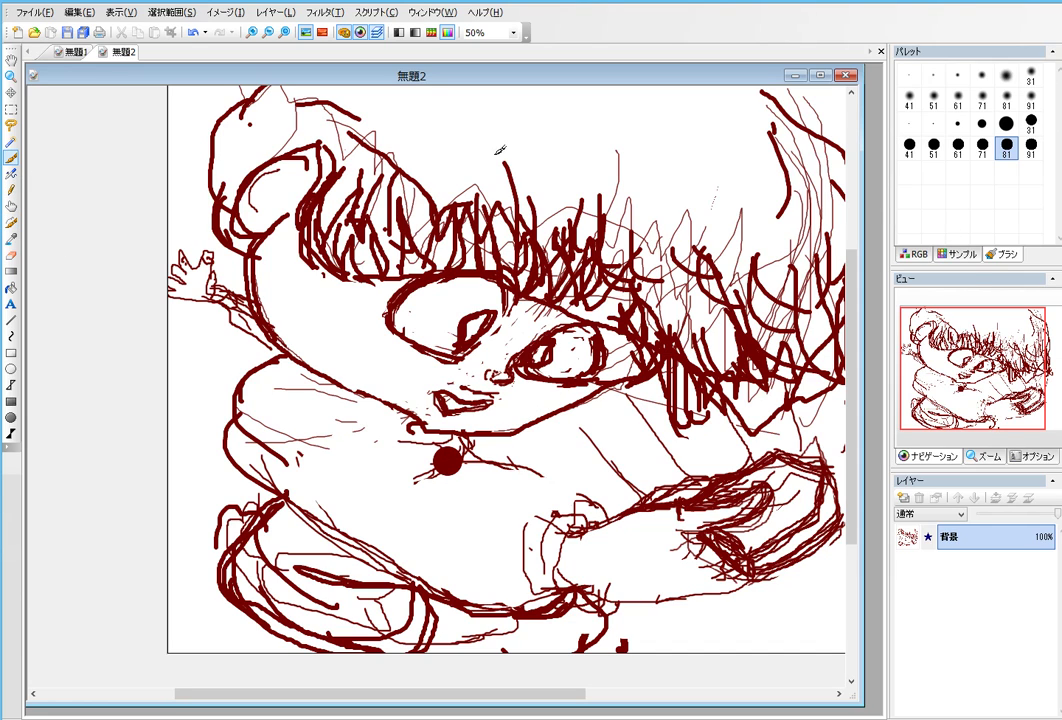
click(193, 32)
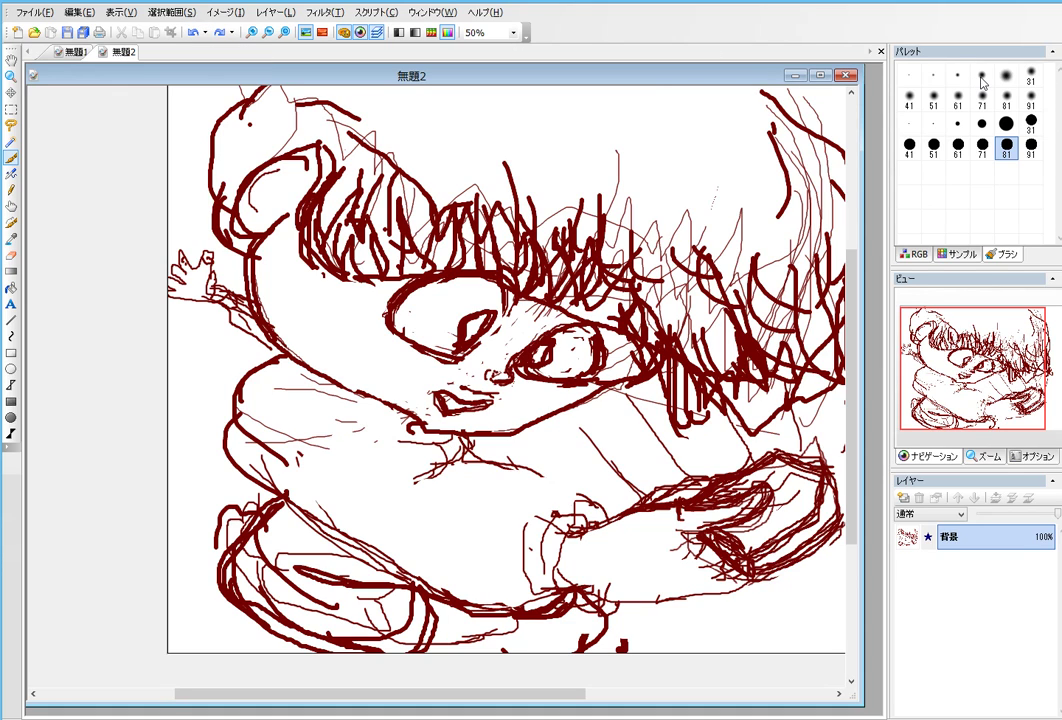
click(957, 125)
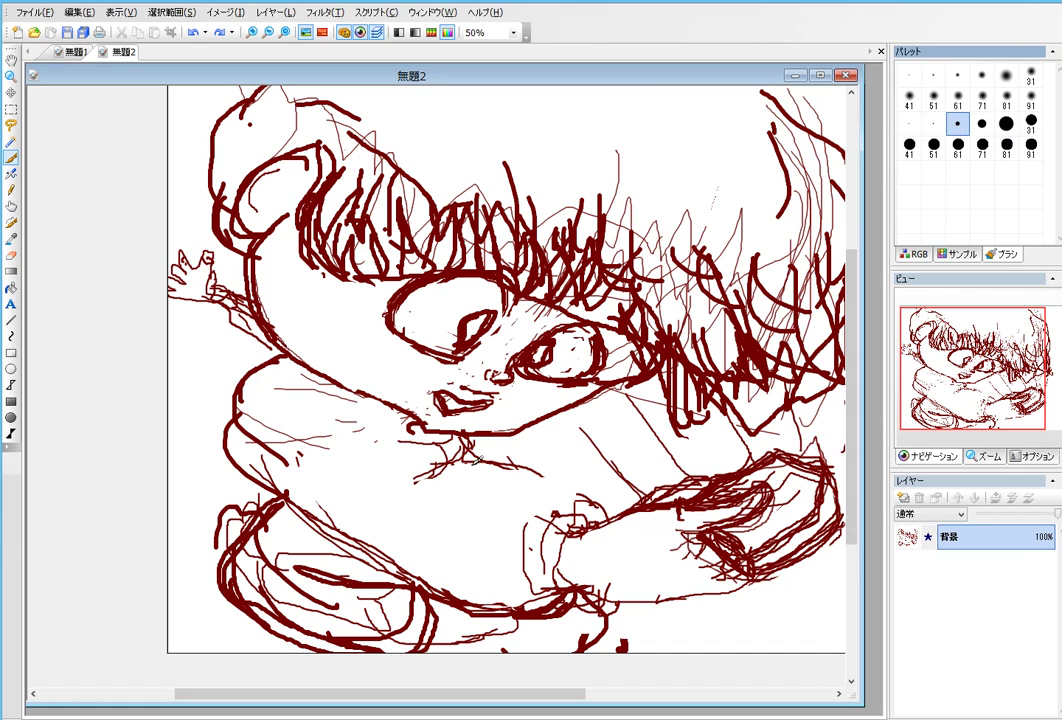
Draw thin dark-red strokes along the left arm outline toward the face.
drag(450, 457, 543, 470)
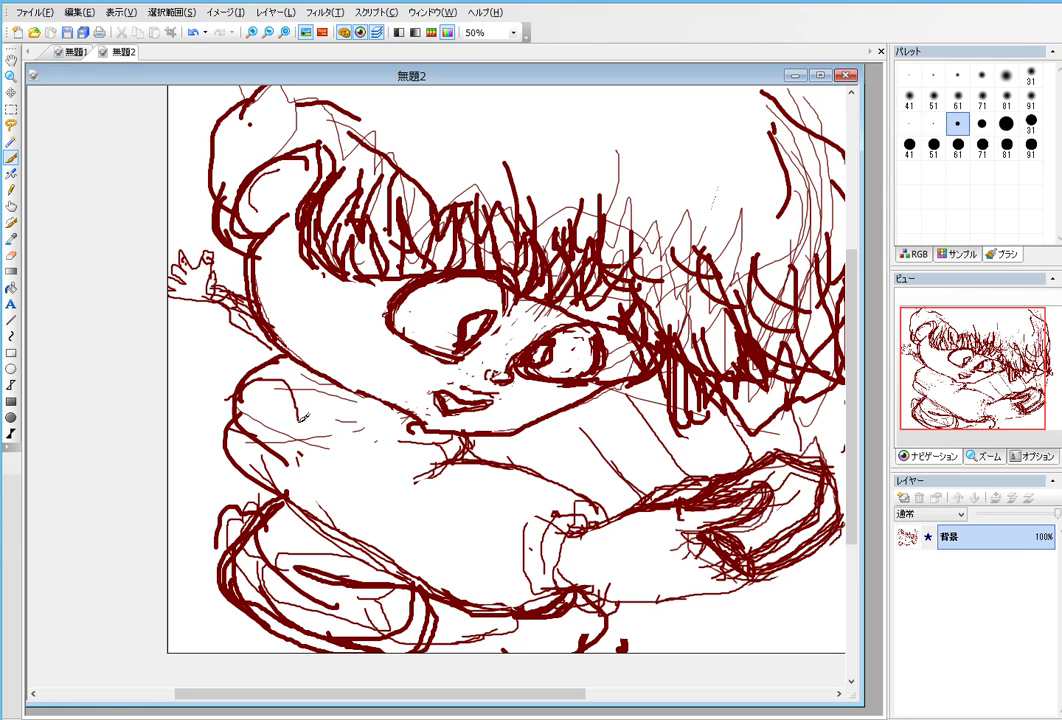
drag(301, 415, 301, 389)
mouse_move(250, 321)
mouse_down()
mouse_move(330, 347)
mouse_move(376, 383)
mouse_move(305, 336)
mouse_move(245, 324)
mouse_up()
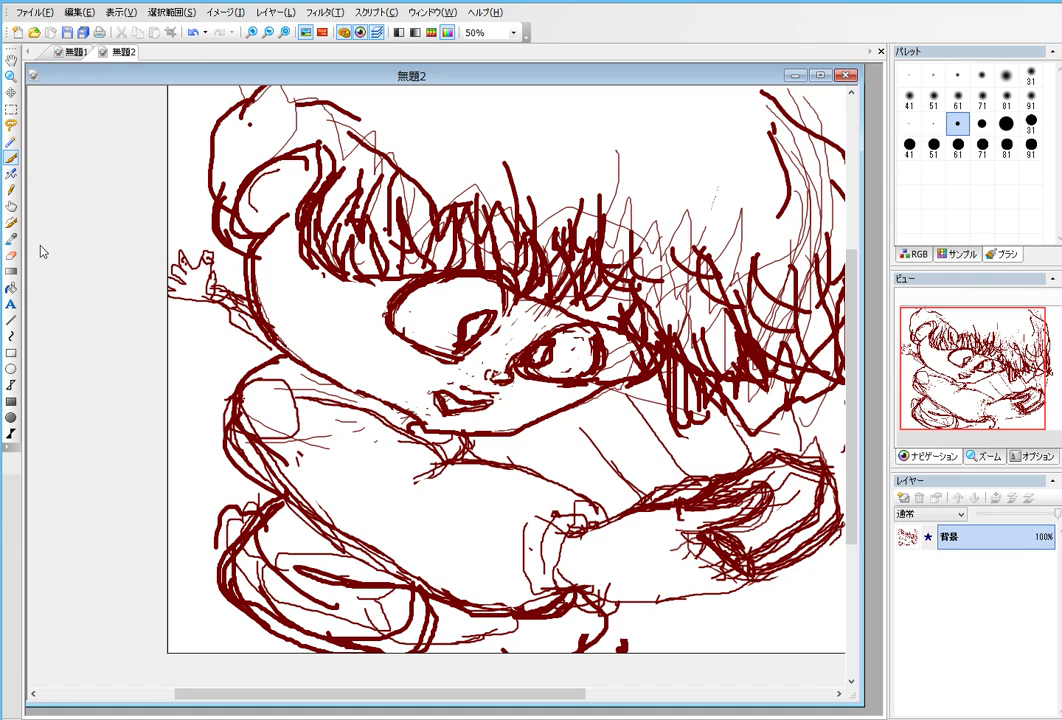
Erase strokes along the left body outline with the size 91 eraser.
click(11, 254)
click(1030, 148)
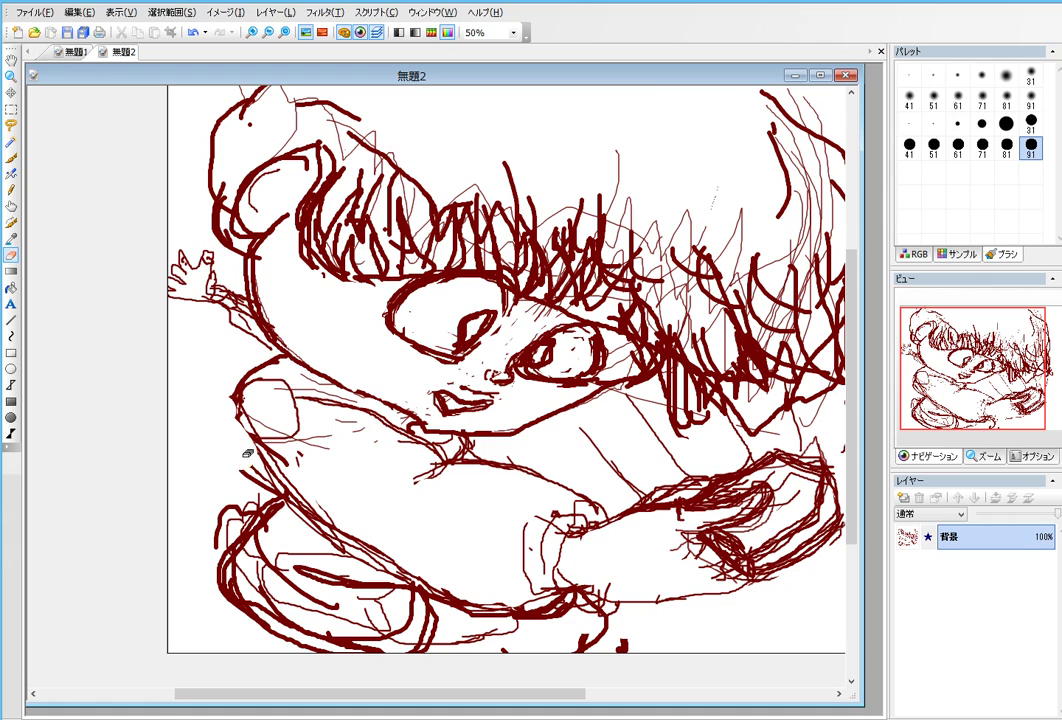
mouse_move(248, 453)
mouse_down()
mouse_move(226, 507)
mouse_move(245, 522)
mouse_up()
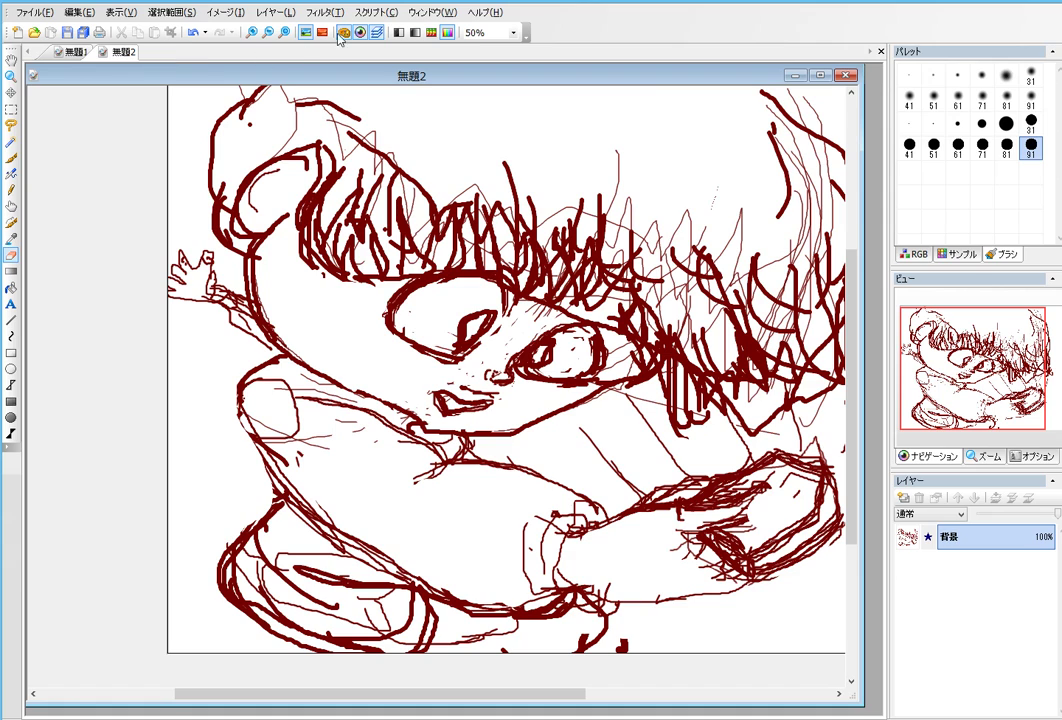
Undo the last eraser stroke, switch to the size 51 tip, and undo recent strokes.
click(194, 32)
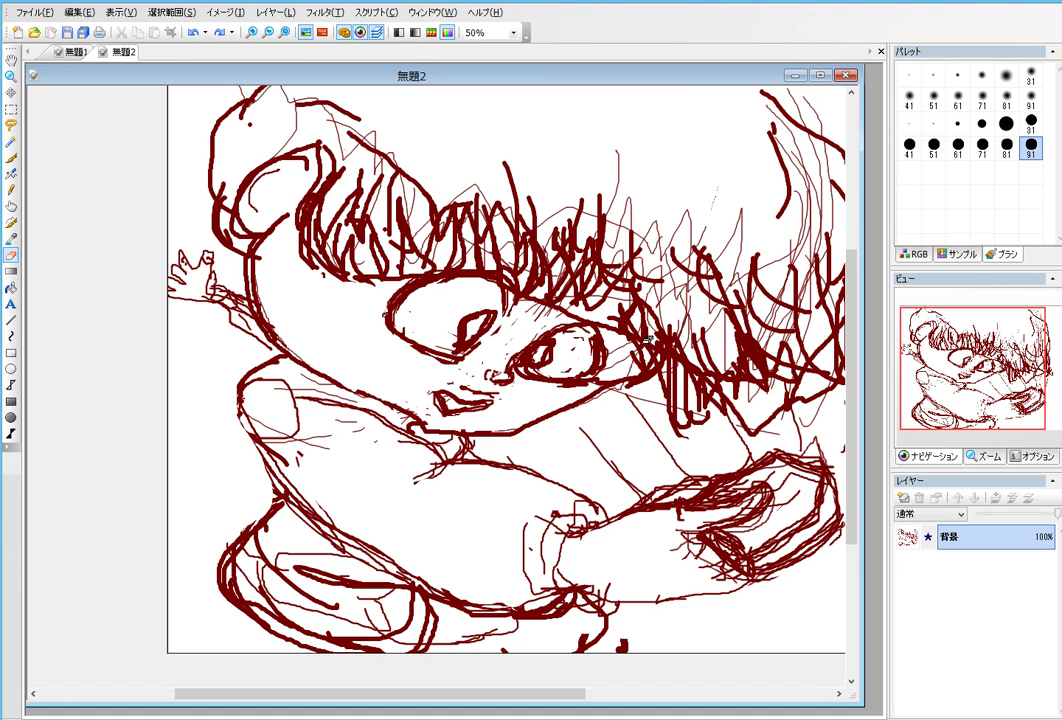
click(934, 146)
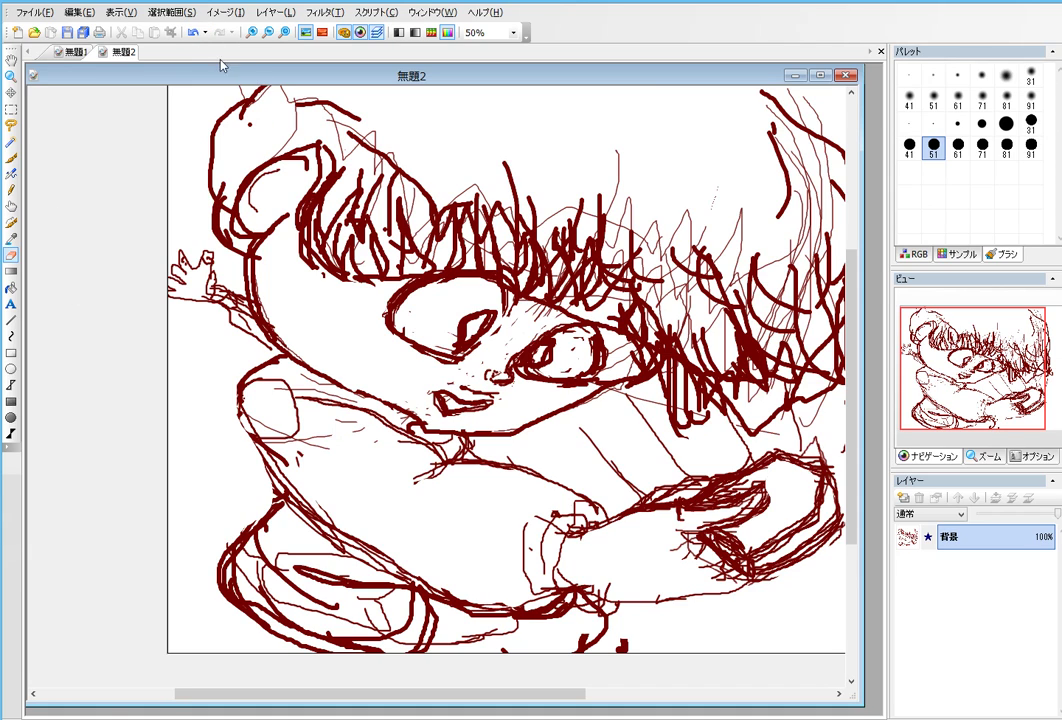
click(194, 36)
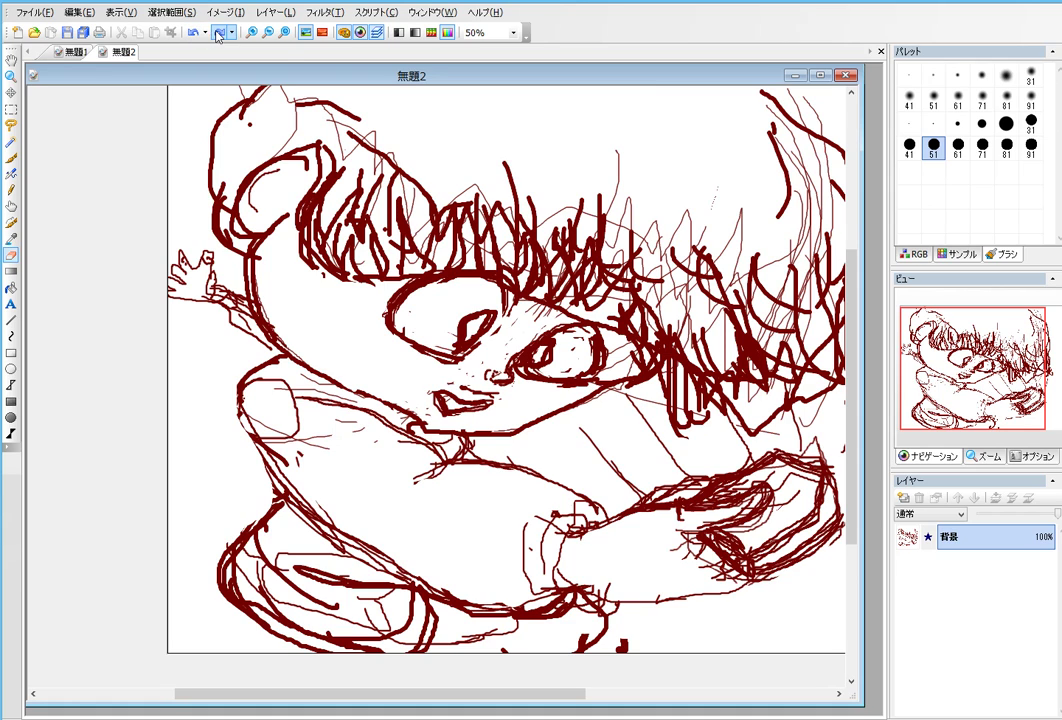
Redo the undone eraser strokes and set the eraser tip to size 91.
click(219, 32)
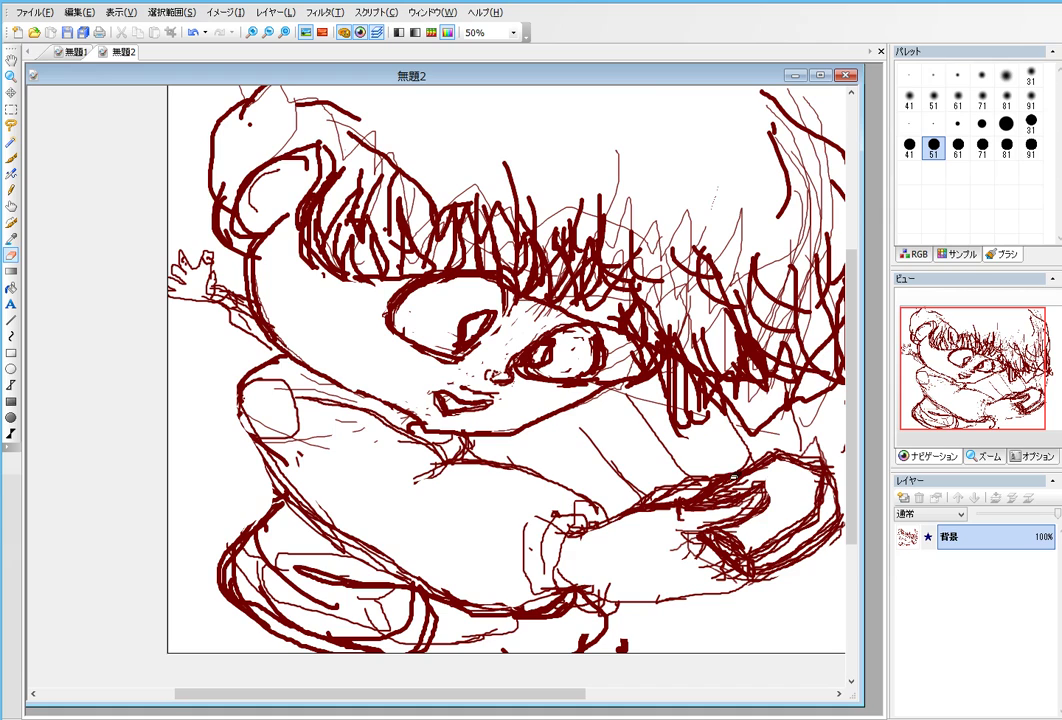
click(958, 123)
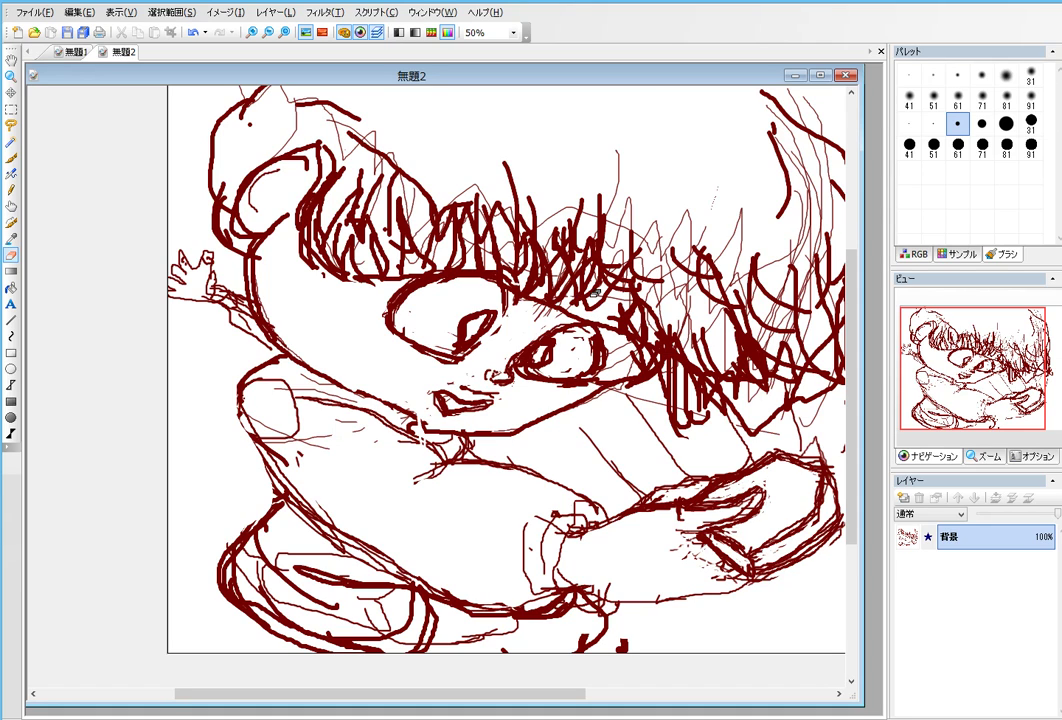
click(1030, 147)
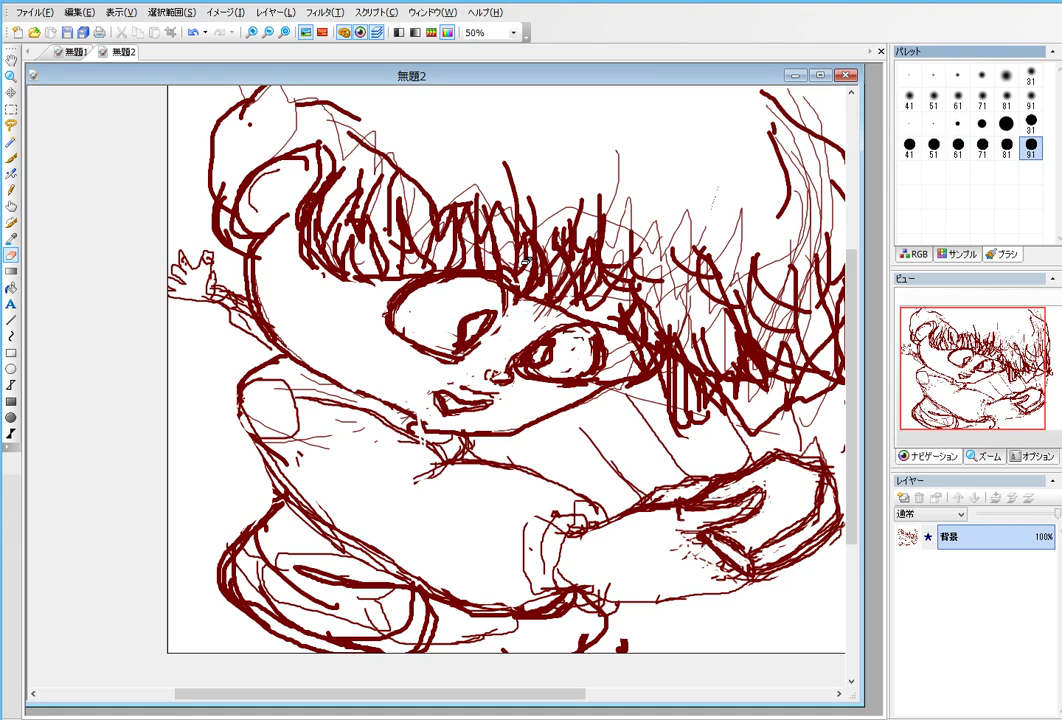
Erase the scribbled hair above the eyes and part of the thick ear stroke.
mouse_move(525, 268)
mouse_down()
mouse_move(651, 328)
mouse_move(695, 384)
mouse_up()
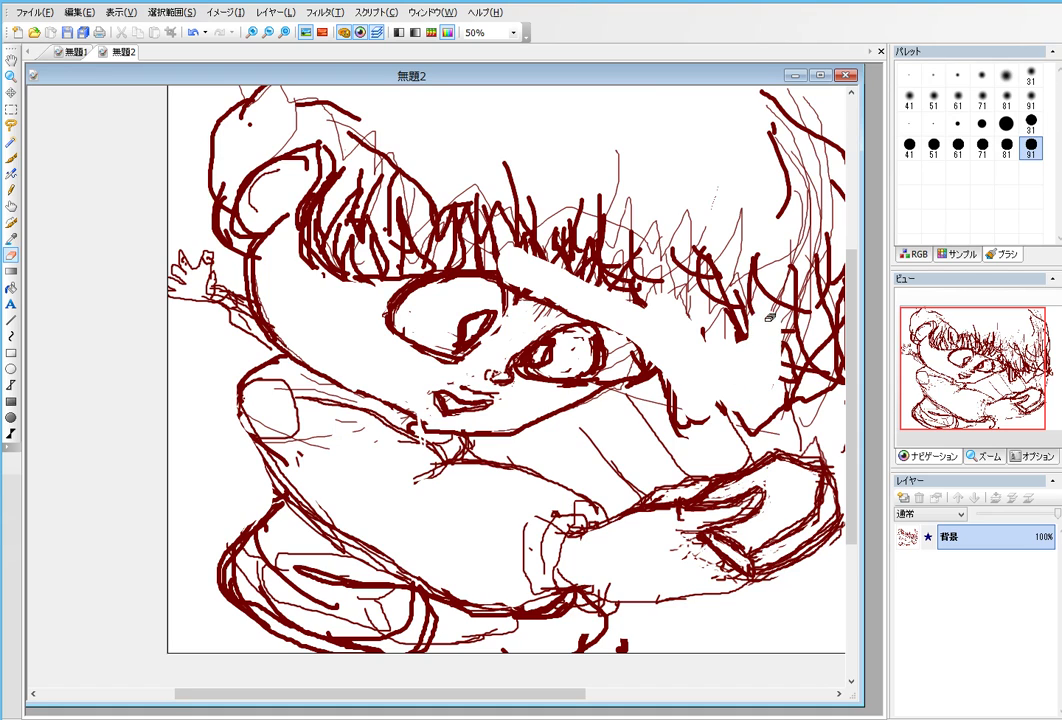
mouse_move(765, 311)
mouse_down()
mouse_move(729, 267)
mouse_move(712, 292)
mouse_move(603, 226)
mouse_move(575, 234)
mouse_move(696, 300)
mouse_move(587, 245)
mouse_move(603, 280)
mouse_move(704, 336)
mouse_move(749, 292)
mouse_move(637, 232)
mouse_move(437, 184)
mouse_move(388, 183)
mouse_move(376, 195)
mouse_move(371, 214)
mouse_move(392, 231)
mouse_move(551, 263)
mouse_move(628, 293)
mouse_move(468, 212)
mouse_move(387, 189)
mouse_move(496, 221)
mouse_move(445, 235)
mouse_move(678, 283)
mouse_move(522, 191)
mouse_move(621, 190)
mouse_move(438, 141)
mouse_move(646, 216)
mouse_move(657, 268)
mouse_move(678, 266)
mouse_move(688, 279)
mouse_move(702, 226)
mouse_move(451, 181)
mouse_move(372, 188)
mouse_move(339, 222)
mouse_move(346, 240)
mouse_move(375, 252)
mouse_move(485, 249)
mouse_move(472, 230)
mouse_move(360, 201)
mouse_move(332, 211)
mouse_move(343, 247)
mouse_move(467, 257)
mouse_move(624, 236)
mouse_move(462, 183)
mouse_move(375, 172)
mouse_move(386, 128)
mouse_up()
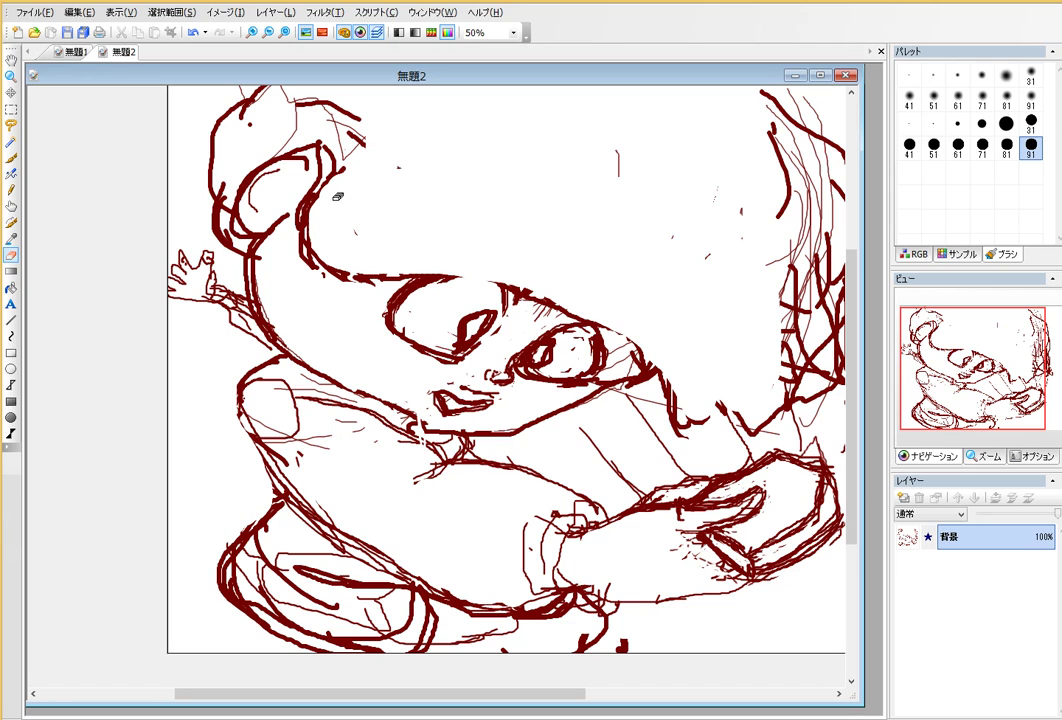
drag(338, 197, 332, 246)
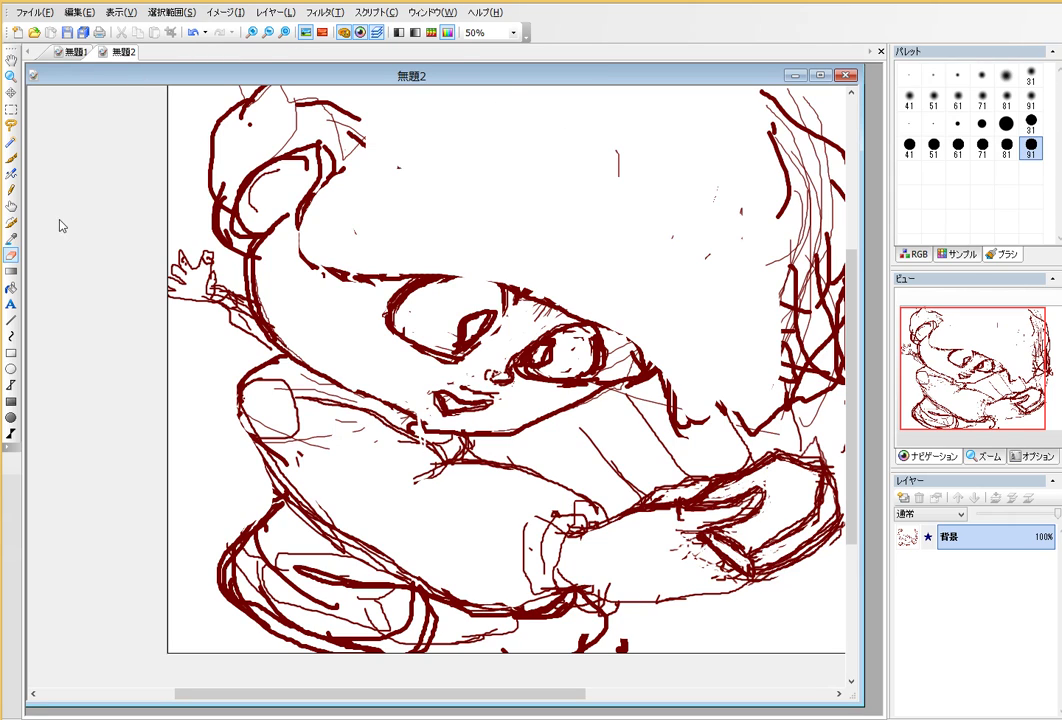
With a size 71 brush, bridge the head outline gaps and redraw it down to the cheek.
click(10, 157)
click(982, 123)
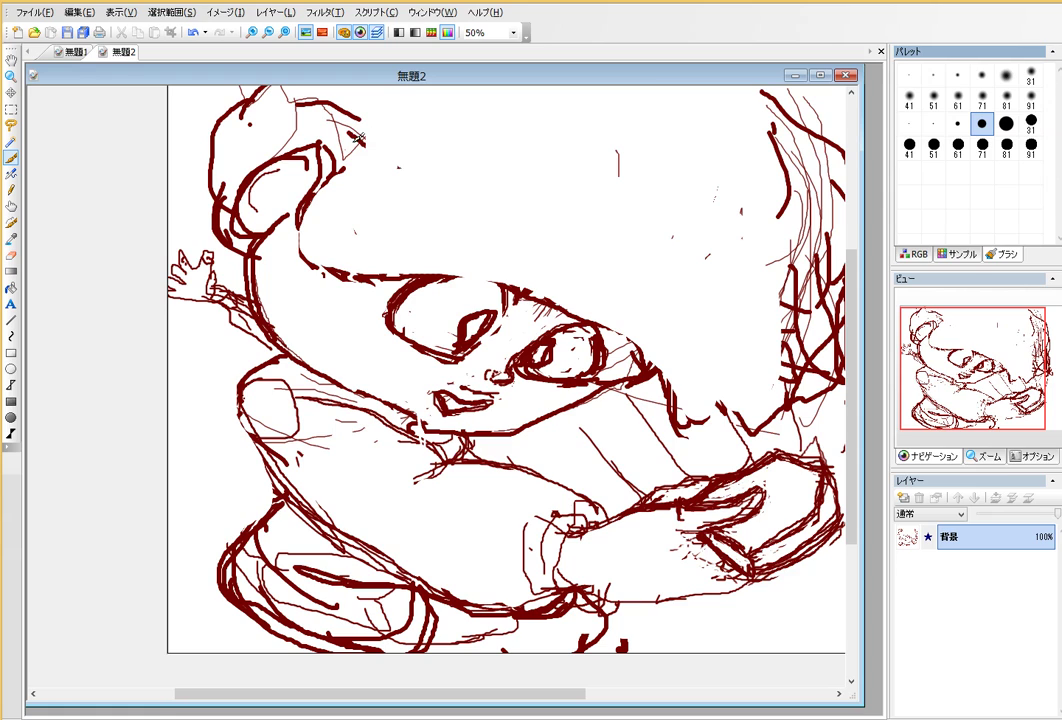
drag(297, 110, 290, 139)
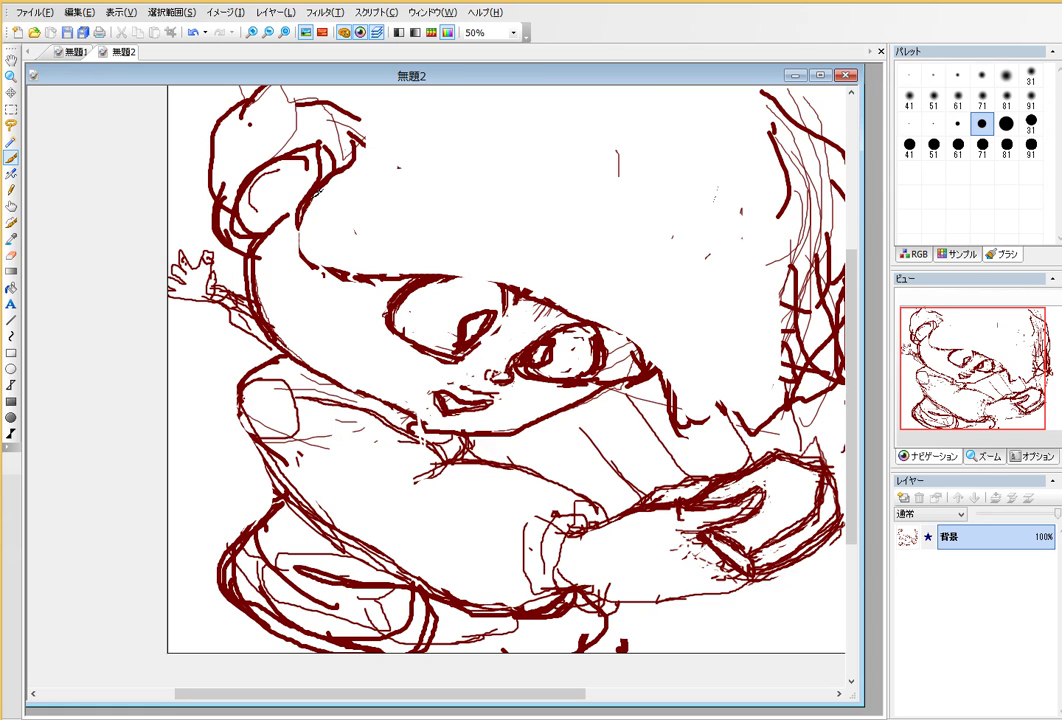
mouse_move(305, 212)
mouse_down()
mouse_move(295, 243)
mouse_move(307, 258)
mouse_move(438, 267)
mouse_up()
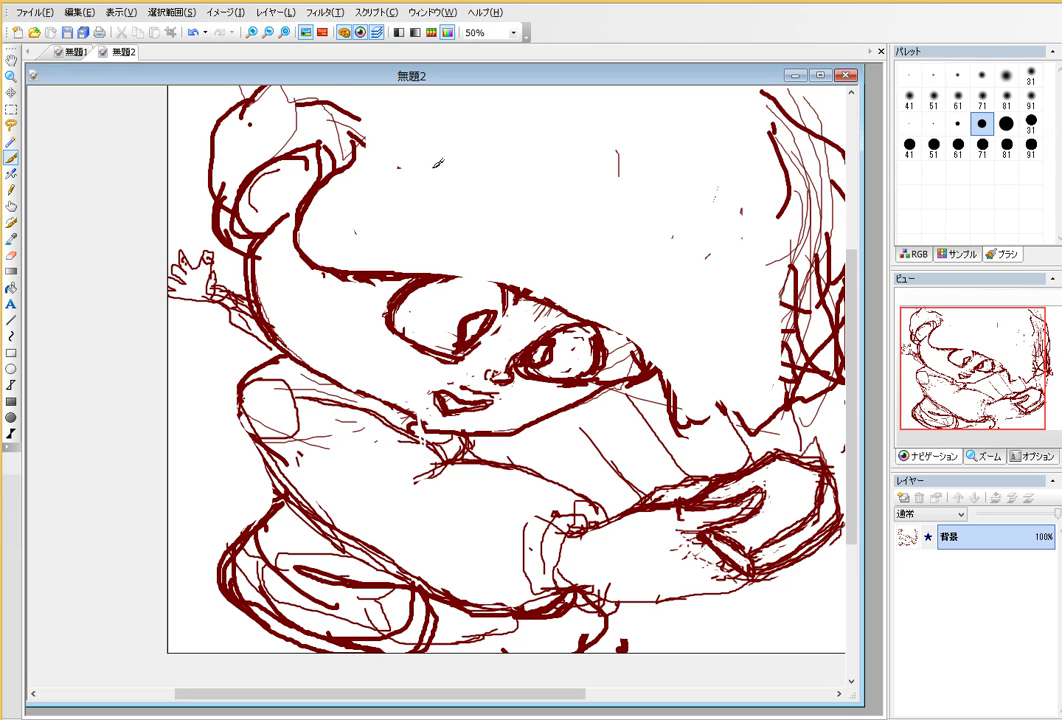
With the finest brush, sketch faint hair strands, including two long ones across the top.
click(909, 78)
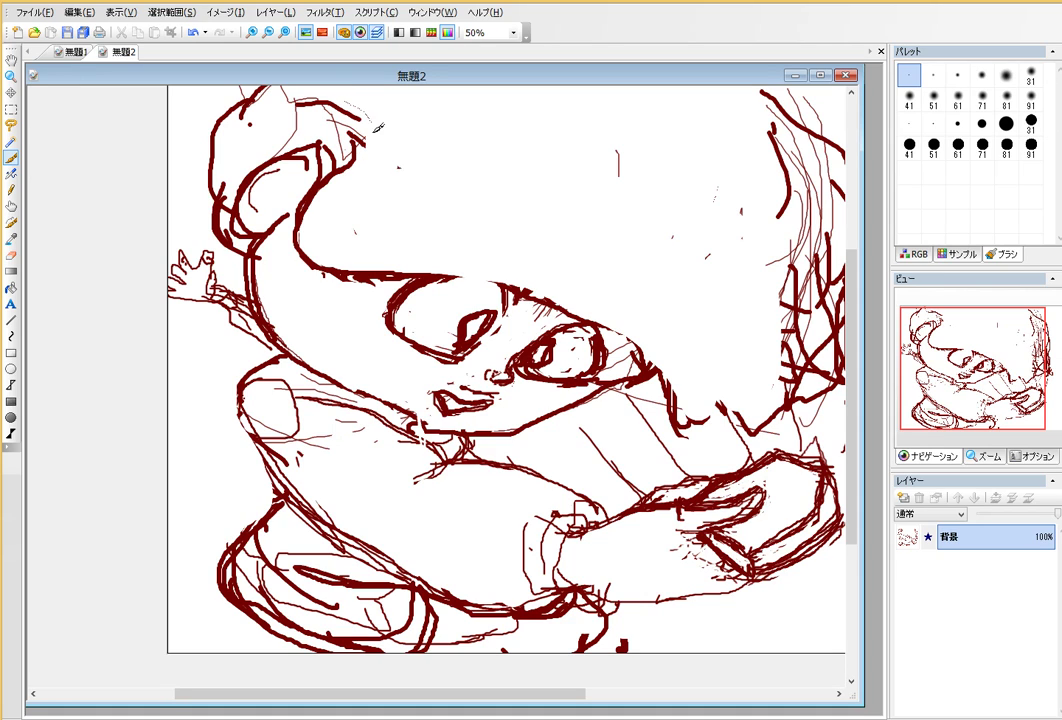
drag(341, 180, 324, 262)
mouse_move(376, 124)
mouse_down()
mouse_move(380, 160)
mouse_move(340, 250)
mouse_up()
mouse_move(381, 147)
mouse_down()
mouse_move(324, 213)
mouse_move(330, 242)
mouse_move(371, 266)
mouse_up()
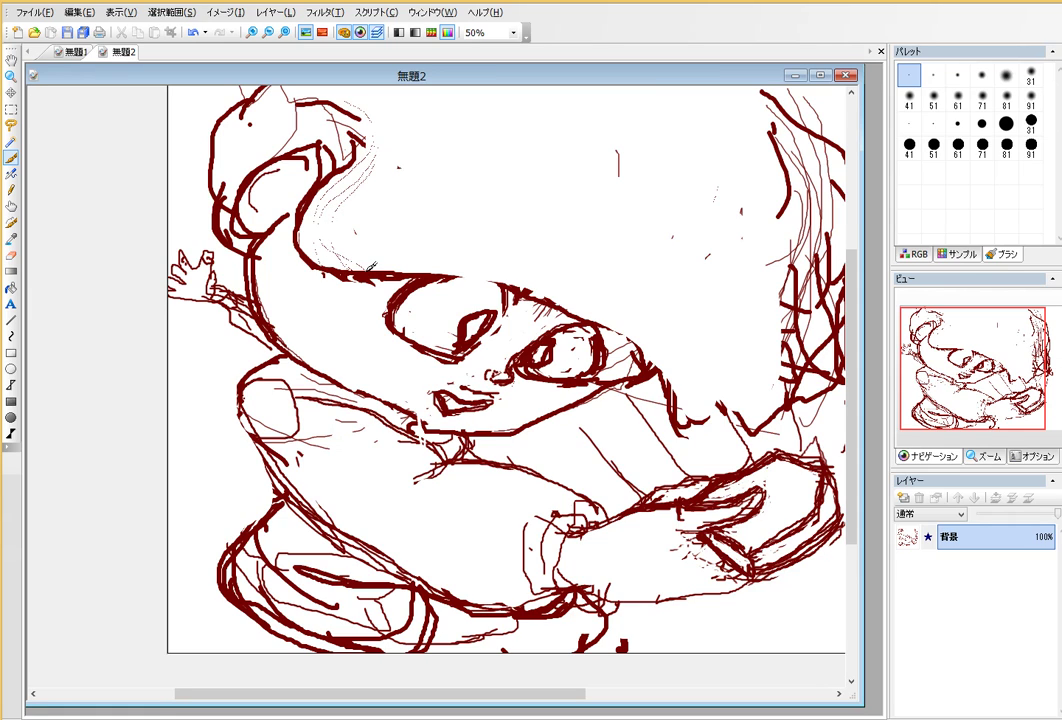
mouse_move(369, 177)
mouse_down()
mouse_move(342, 229)
mouse_move(364, 262)
mouse_up()
drag(384, 173, 369, 208)
mouse_move(486, 87)
mouse_down()
mouse_move(592, 151)
mouse_move(656, 236)
mouse_move(681, 312)
mouse_up()
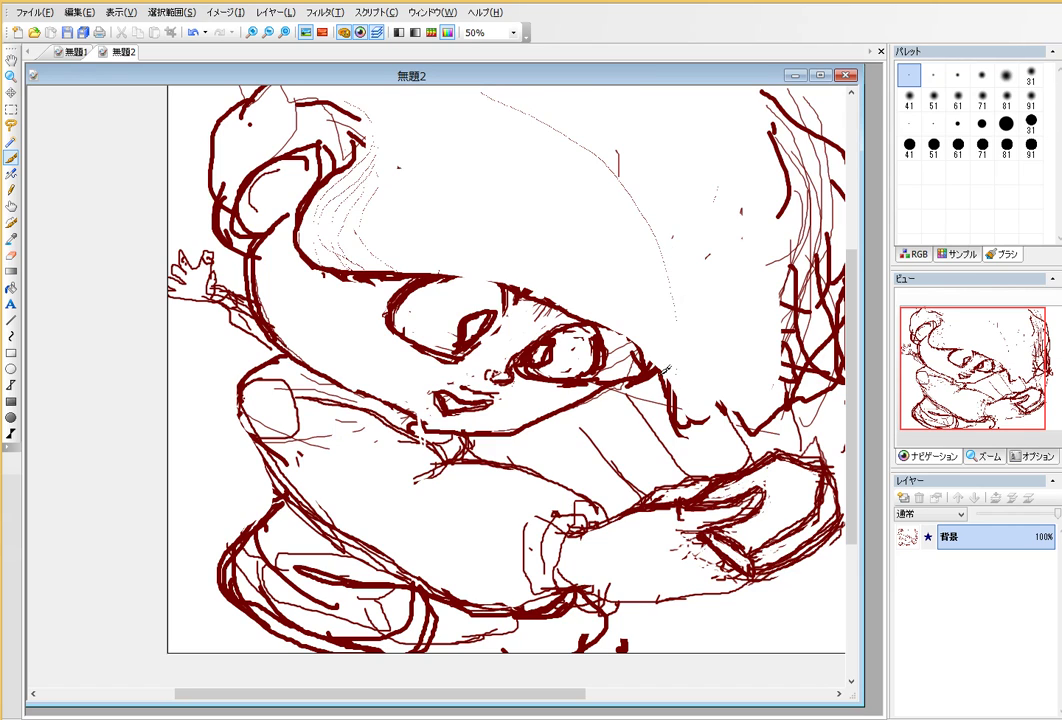
mouse_move(452, 91)
mouse_down()
mouse_move(574, 154)
mouse_move(604, 184)
mouse_move(629, 226)
mouse_move(643, 336)
mouse_move(686, 359)
mouse_up()
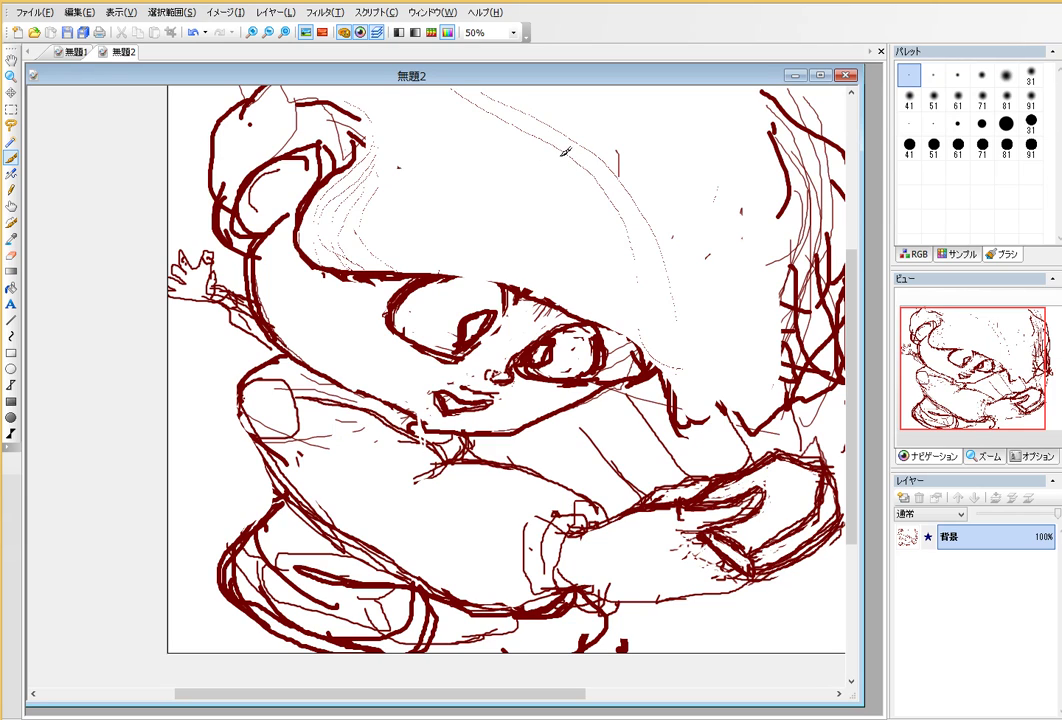
Add a short fine hair strand sweeping down-left above the face.
mouse_move(588, 168)
mouse_down()
mouse_move(601, 207)
mouse_move(578, 289)
mouse_up()
drag(619, 211, 584, 275)
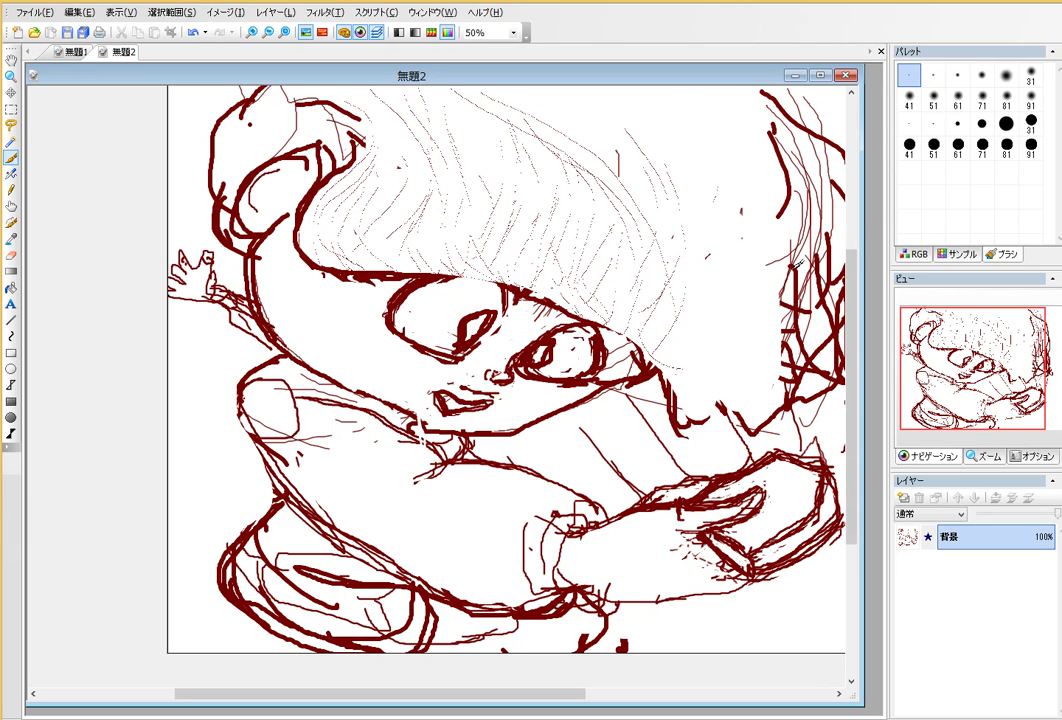
With the size 91 eraser, wipe stray marks on the right edge, upper right, and the curl beside the face.
click(1031, 148)
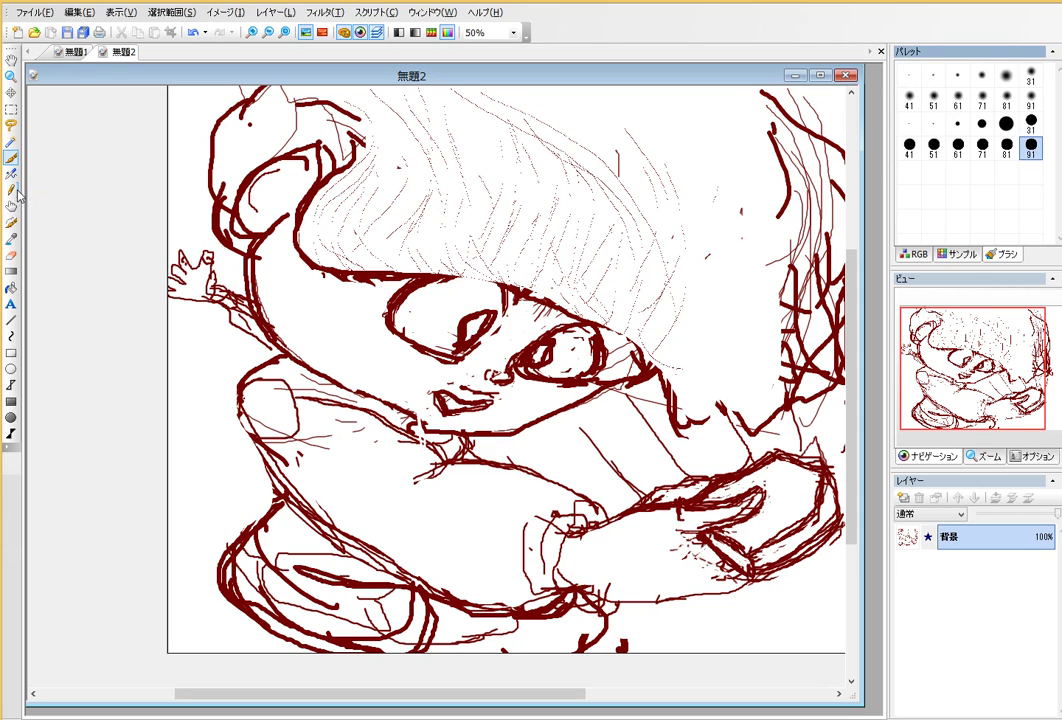
click(11, 254)
mouse_move(810, 339)
mouse_down()
mouse_move(775, 93)
mouse_move(759, 182)
mouse_move(827, 187)
mouse_move(812, 292)
mouse_up()
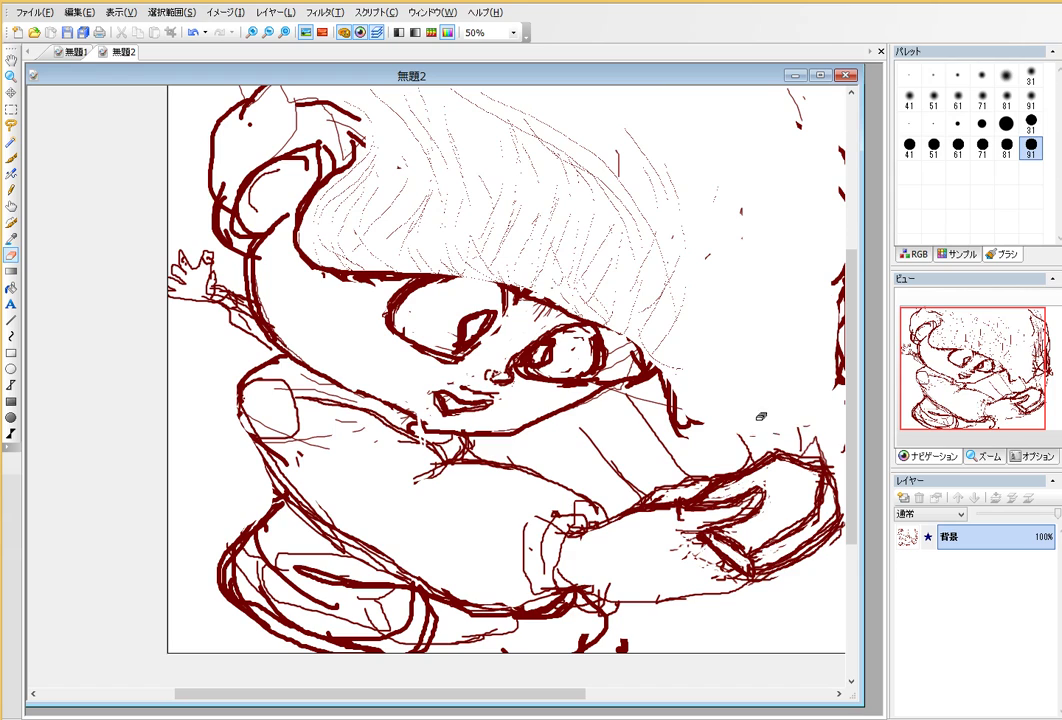
mouse_move(835, 420)
mouse_down()
mouse_move(855, 345)
mouse_move(841, 190)
mouse_up()
mouse_move(826, 95)
mouse_down()
mouse_move(790, 100)
mouse_move(727, 260)
mouse_up()
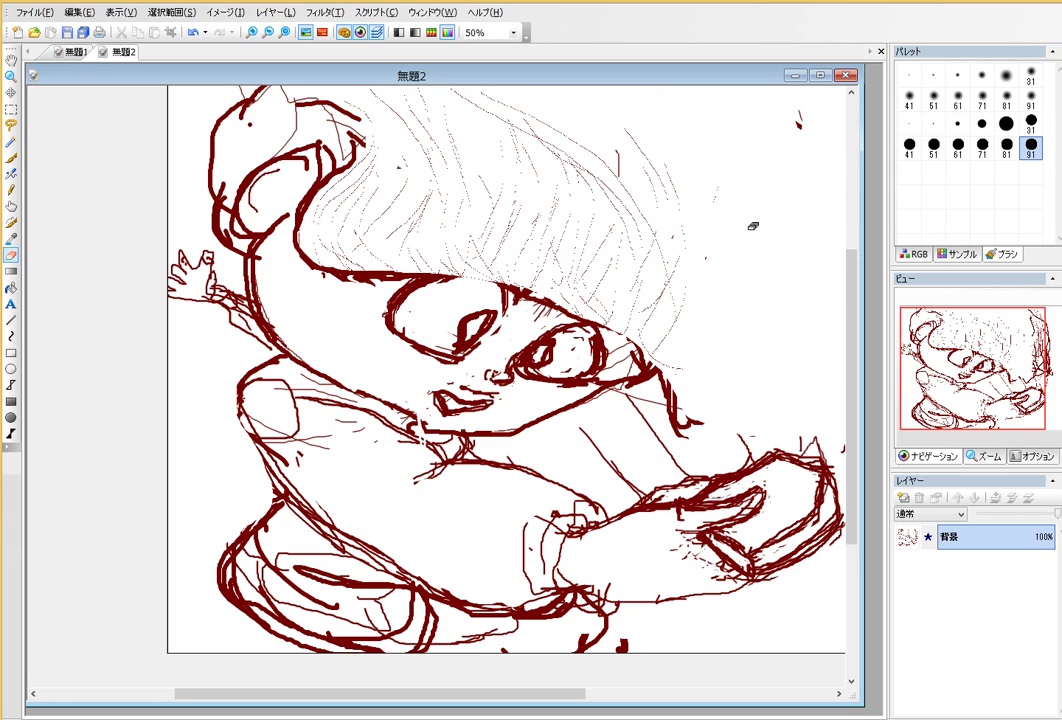
drag(691, 397, 671, 426)
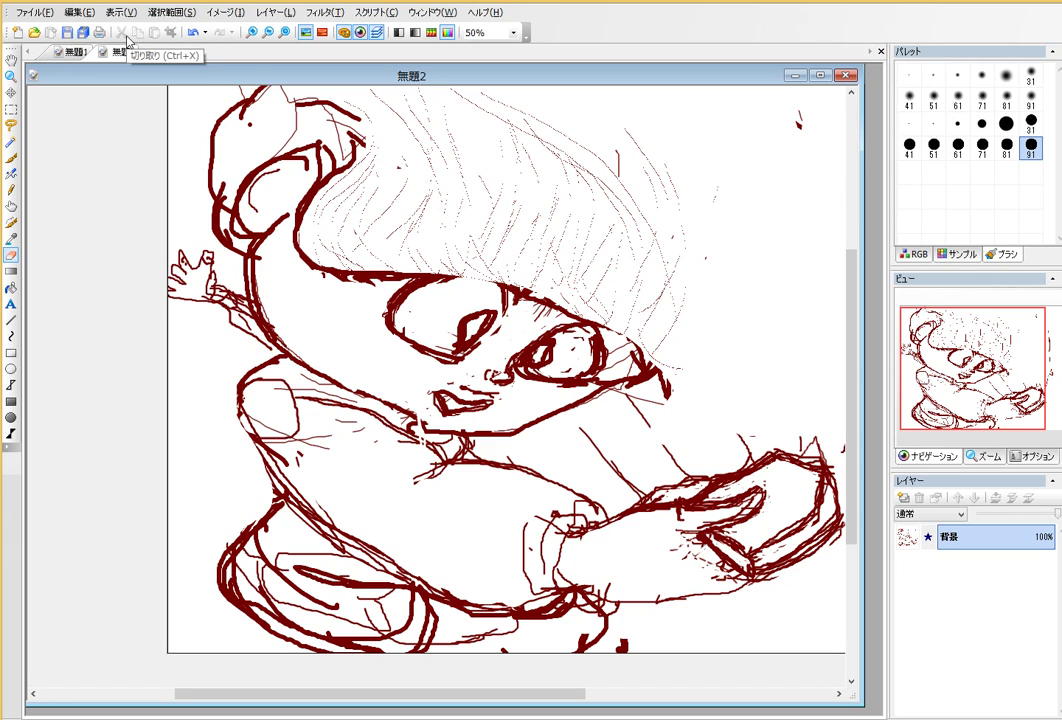
Draw another fine dark-red hair strand near the top using the pen's smallest brush.
click(11, 157)
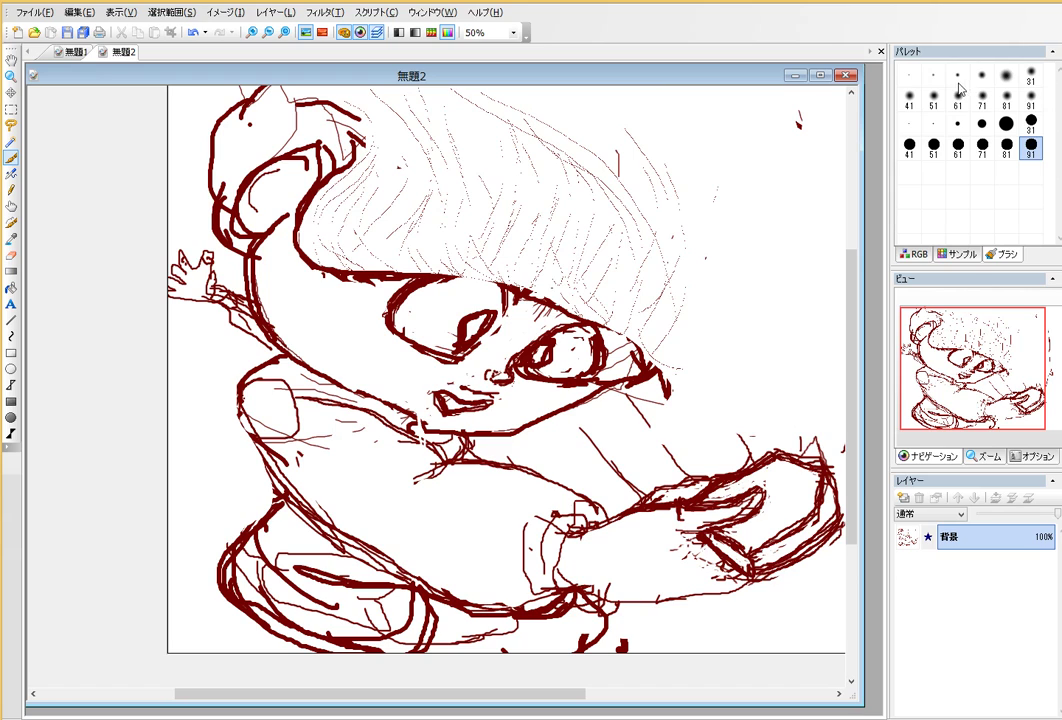
click(908, 76)
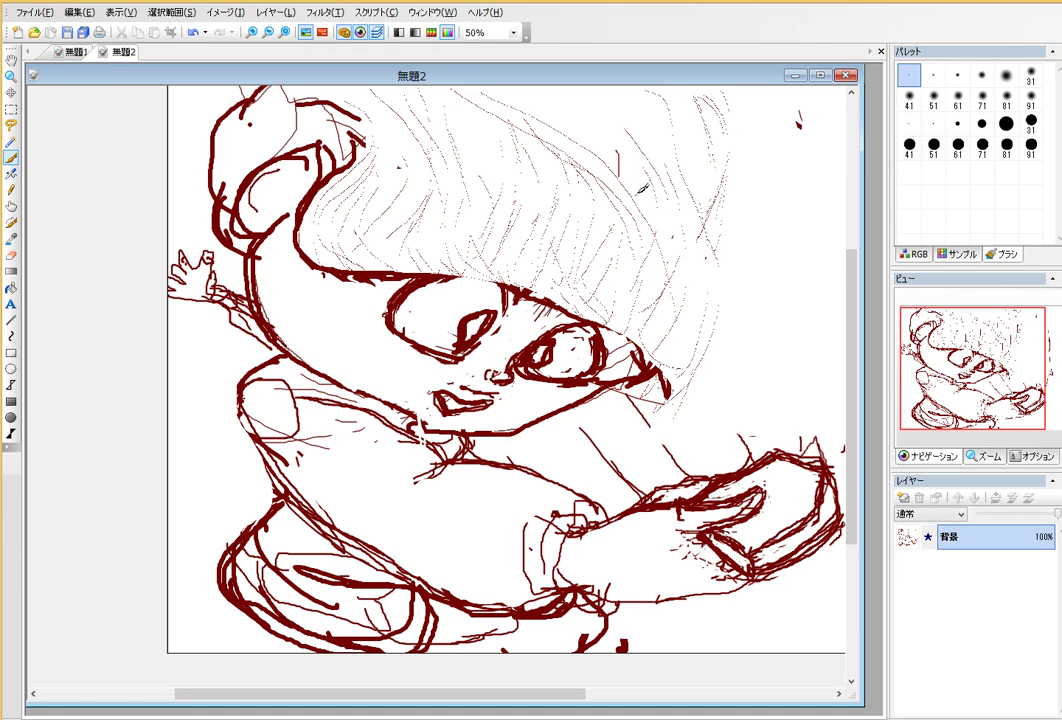
mouse_move(513, 66)
mouse_down()
mouse_move(617, 80)
mouse_move(622, 103)
mouse_up()
scroll(708, 224, up, 3)
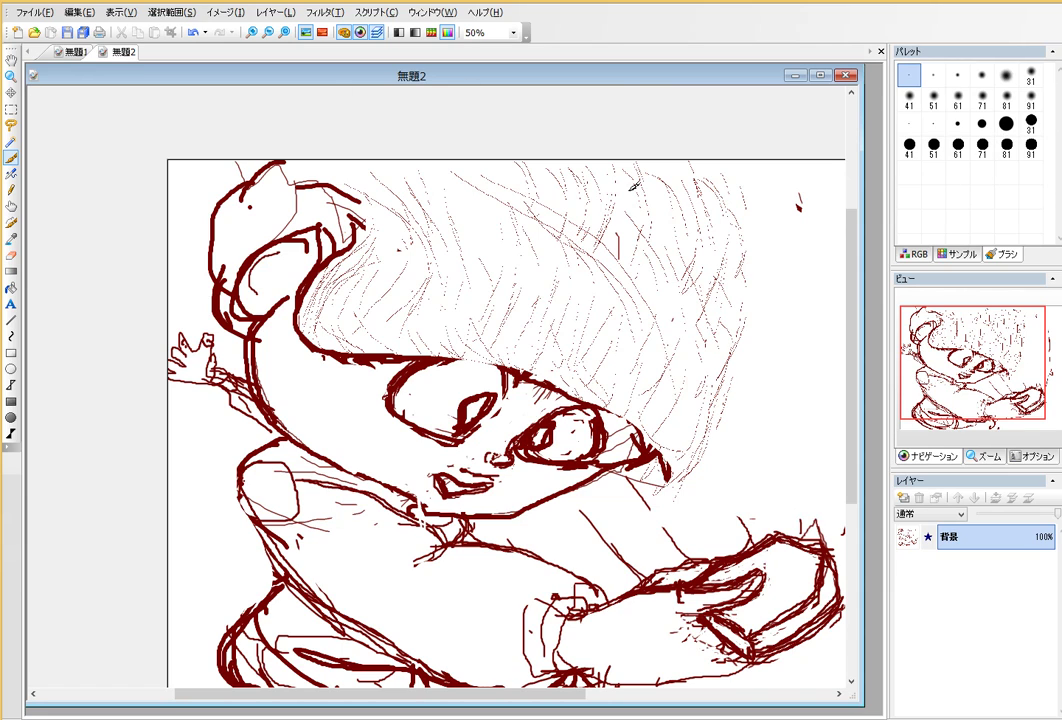
Erase the thick upper-left hair stroke with a size-91 eraser, then restore the finest brush size.
click(1032, 150)
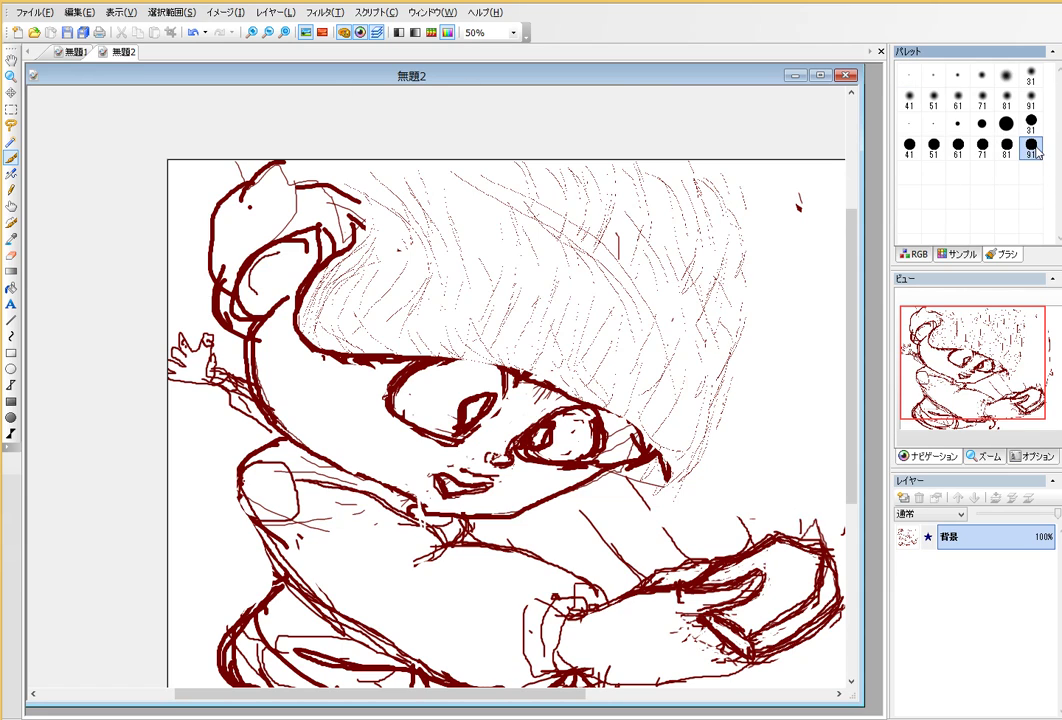
click(10, 254)
mouse_move(200, 245)
mouse_down()
mouse_move(241, 191)
mouse_move(303, 167)
mouse_move(272, 181)
mouse_move(346, 190)
mouse_move(354, 201)
mouse_move(239, 219)
mouse_move(209, 276)
mouse_move(210, 303)
mouse_move(228, 326)
mouse_move(212, 306)
mouse_move(233, 258)
mouse_move(228, 311)
mouse_move(212, 256)
mouse_move(228, 198)
mouse_move(235, 333)
mouse_move(294, 211)
mouse_move(201, 235)
mouse_move(345, 219)
mouse_up()
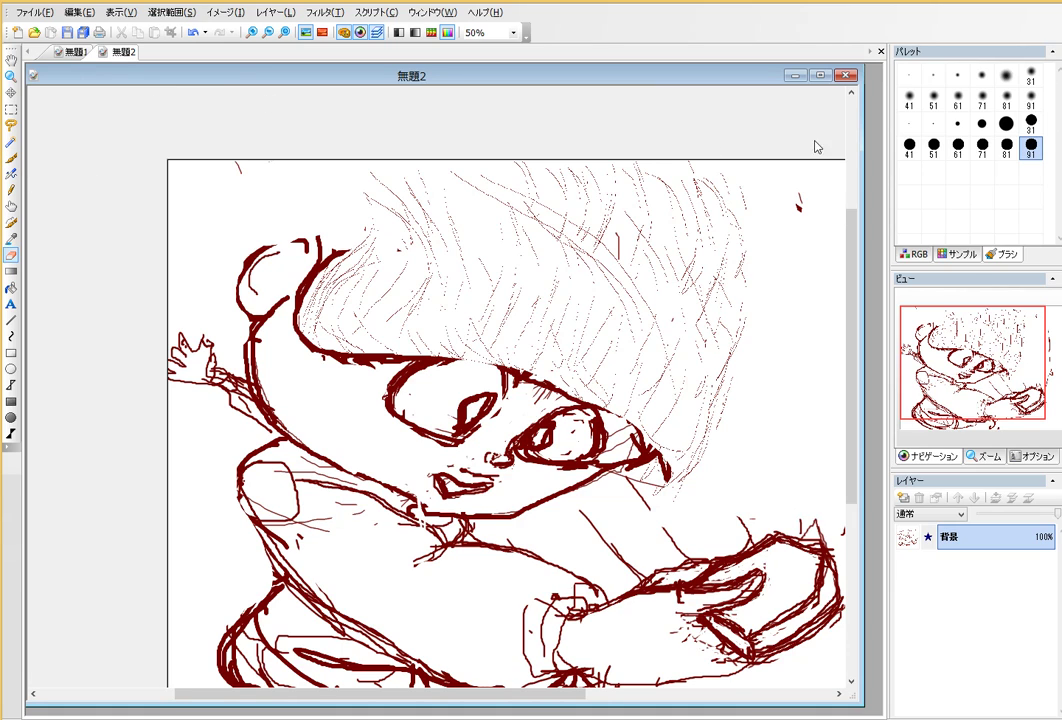
key(1)
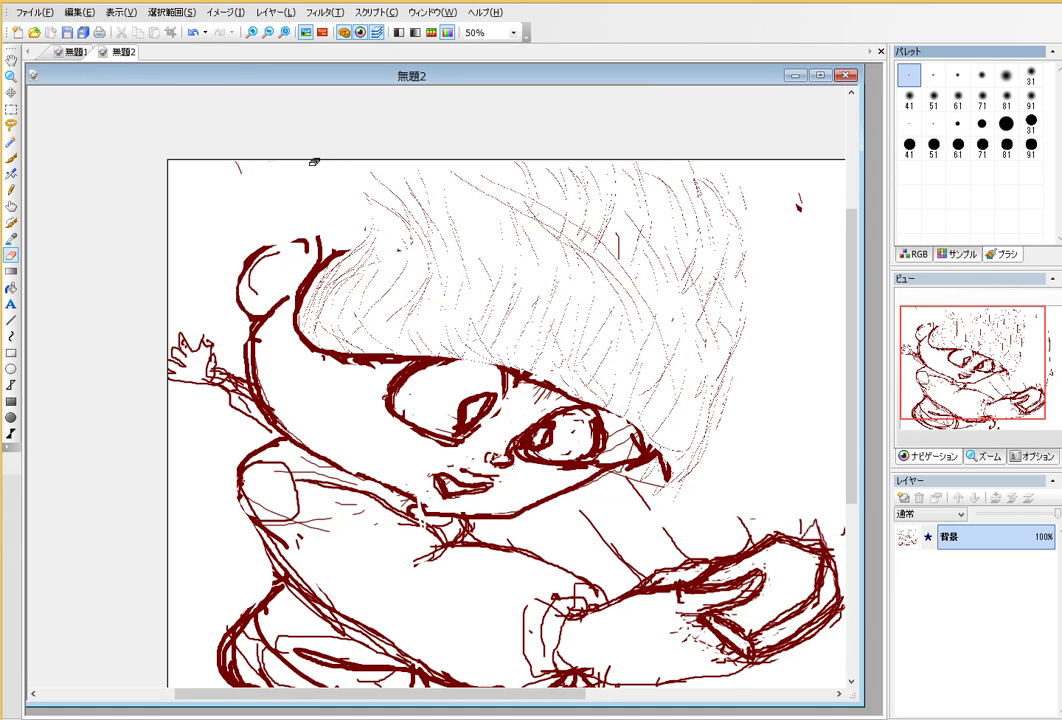
Brush thin freehand hatch lines into the left side of the hair.
click(10, 157)
mouse_move(290, 167)
mouse_down()
mouse_move(232, 205)
mouse_move(208, 245)
mouse_move(211, 287)
mouse_up()
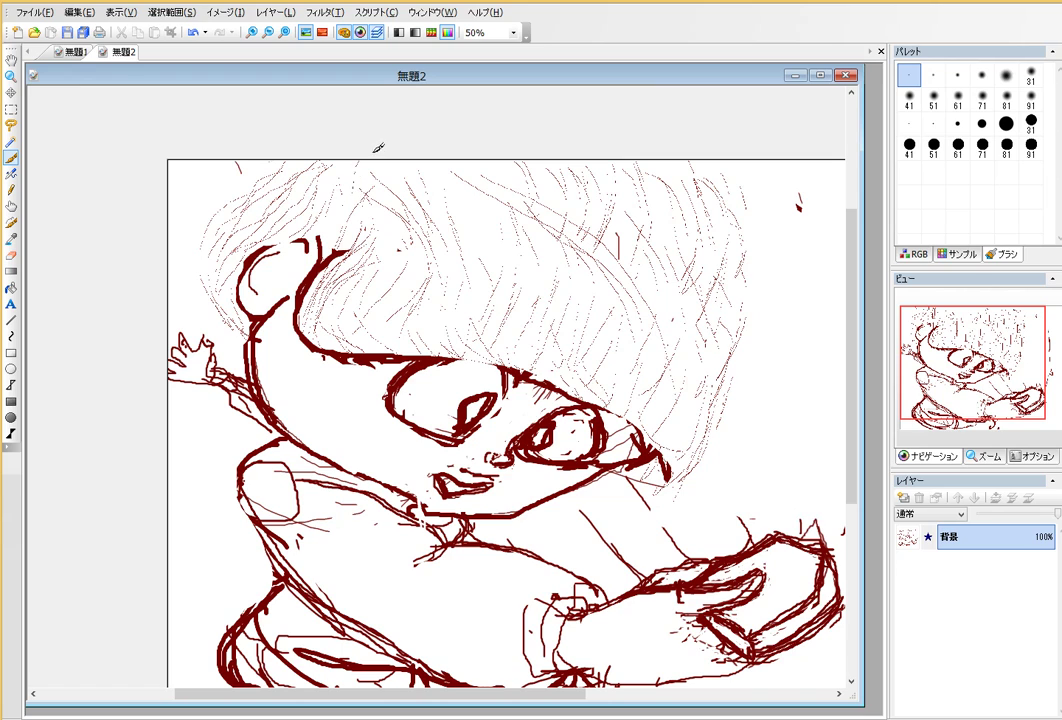
Add a hatch stroke across the top of the hair and show the Sample colour swatches.
drag(373, 178, 419, 227)
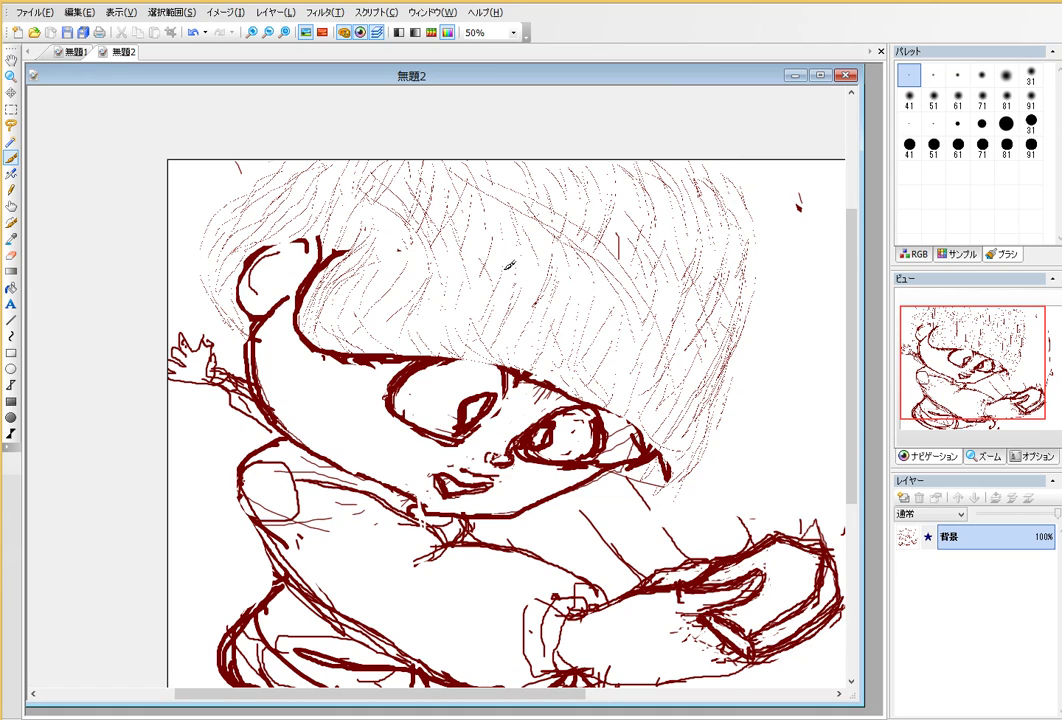
click(968, 256)
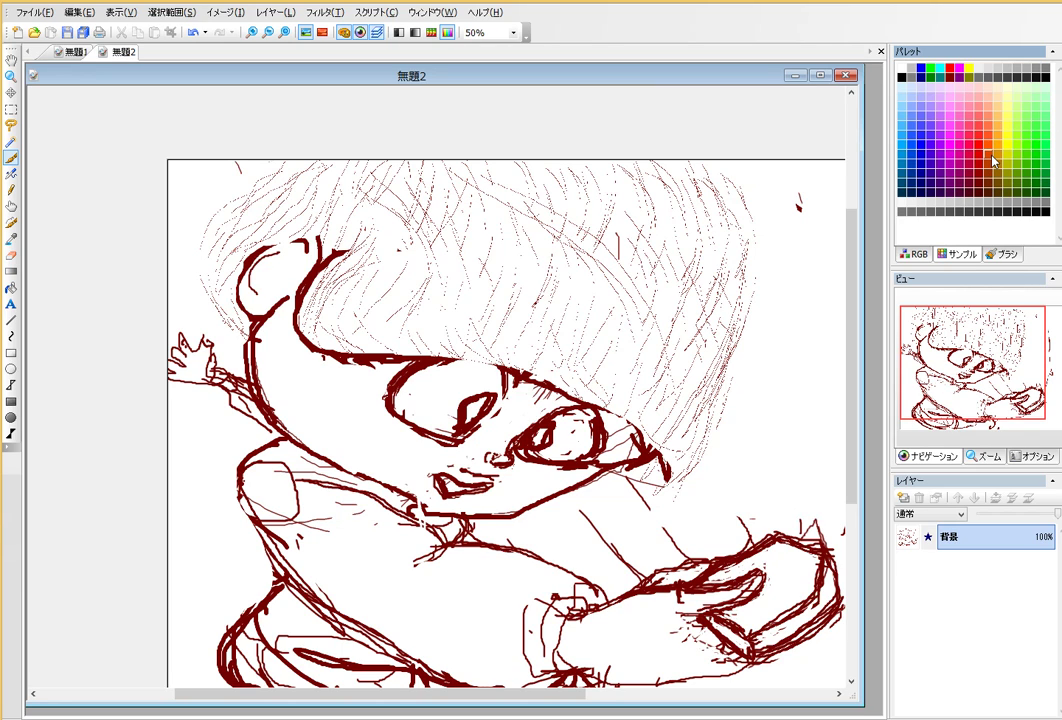
Pick a larger soft brush preset, select the Fill tool, and undo a trial orange stroke.
click(1003, 254)
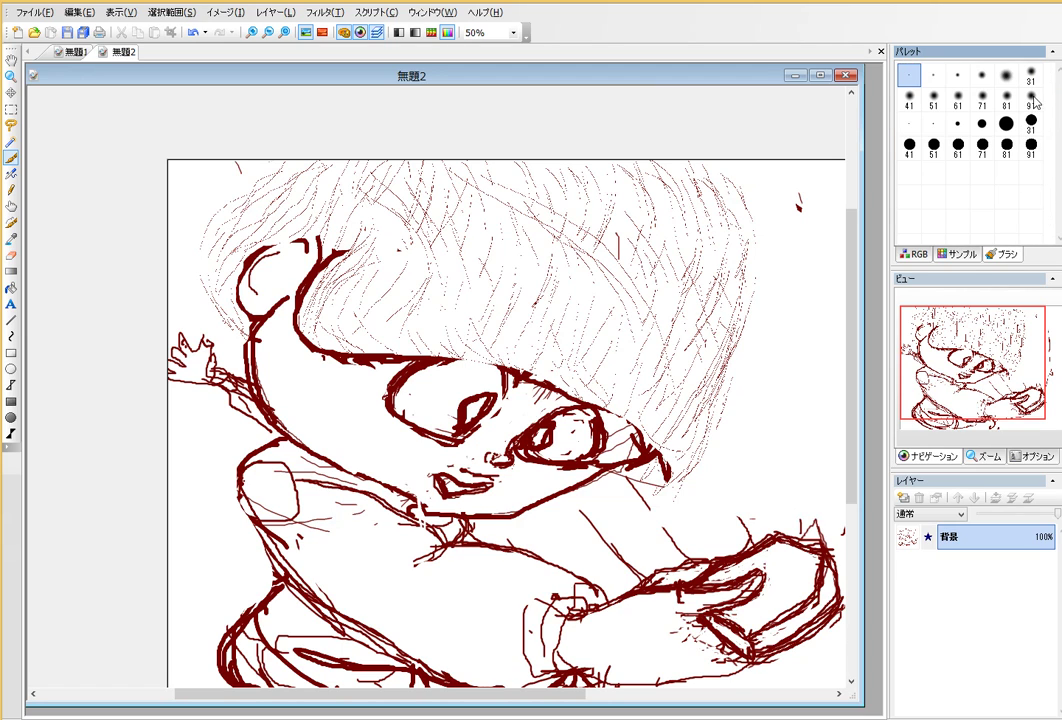
click(1006, 74)
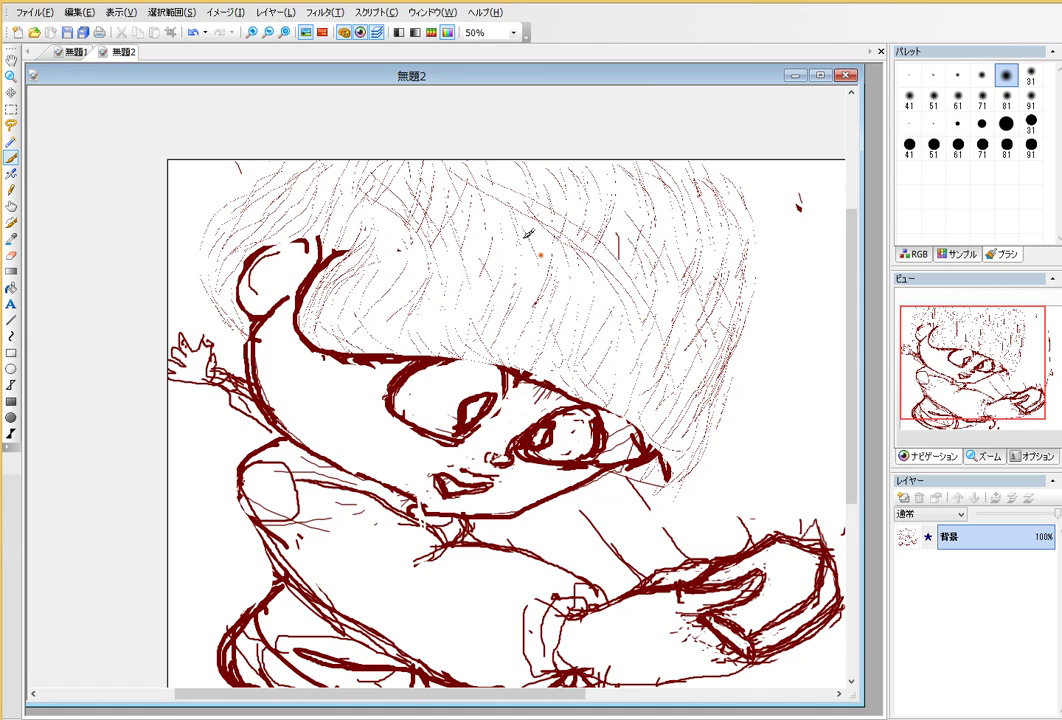
click(10, 287)
drag(504, 207, 490, 356)
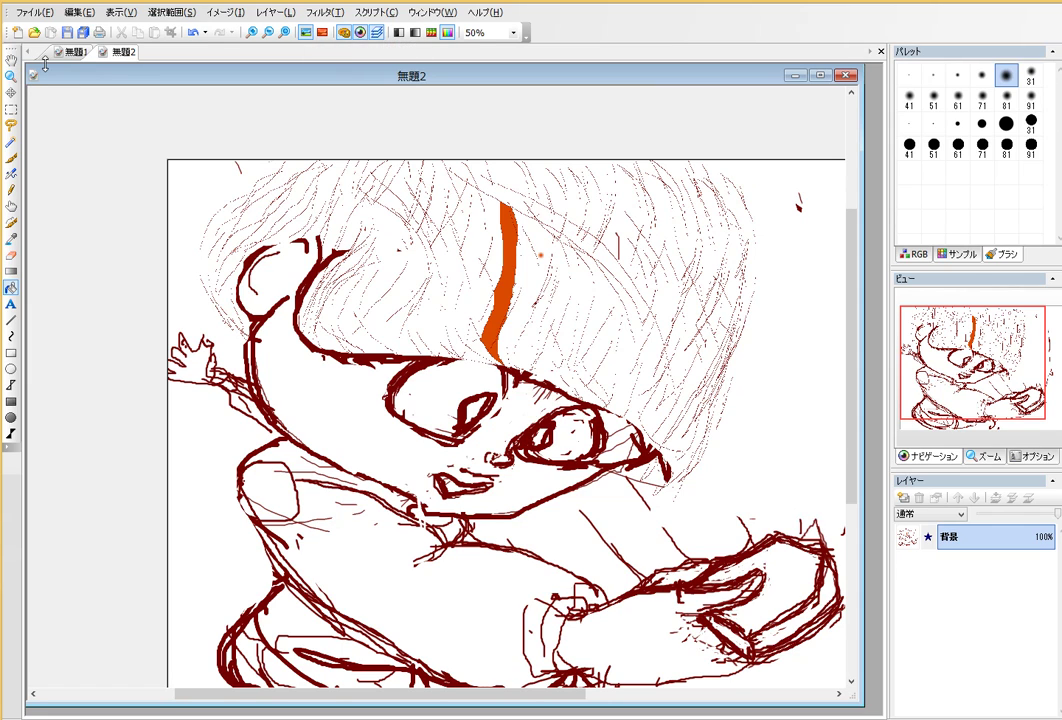
click(193, 32)
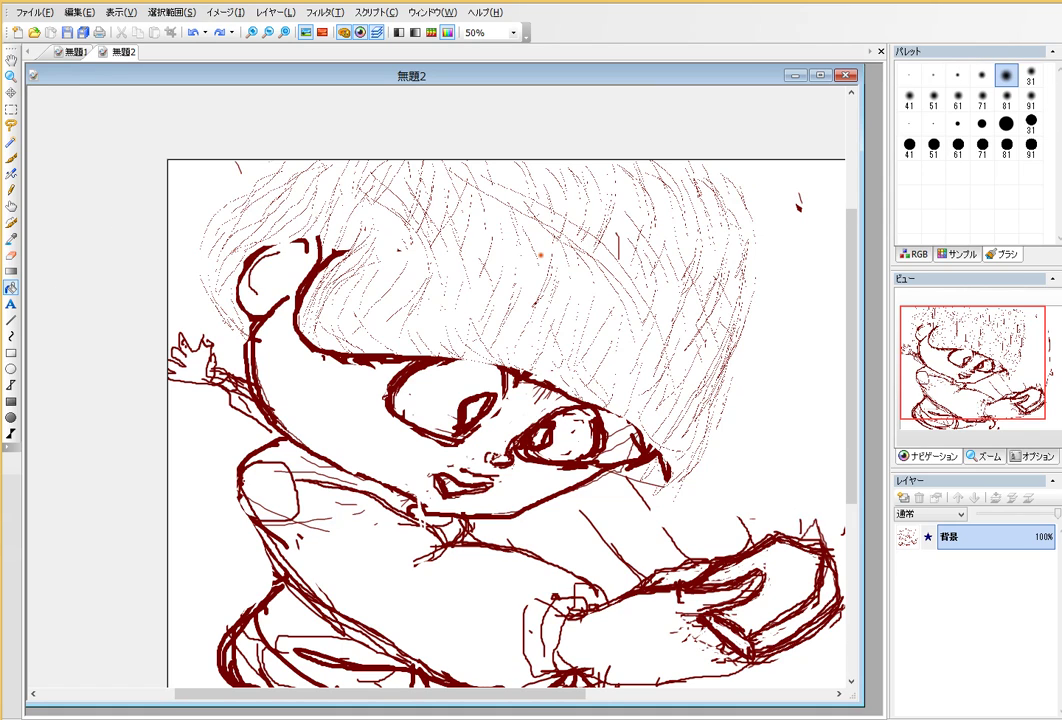
click(964, 257)
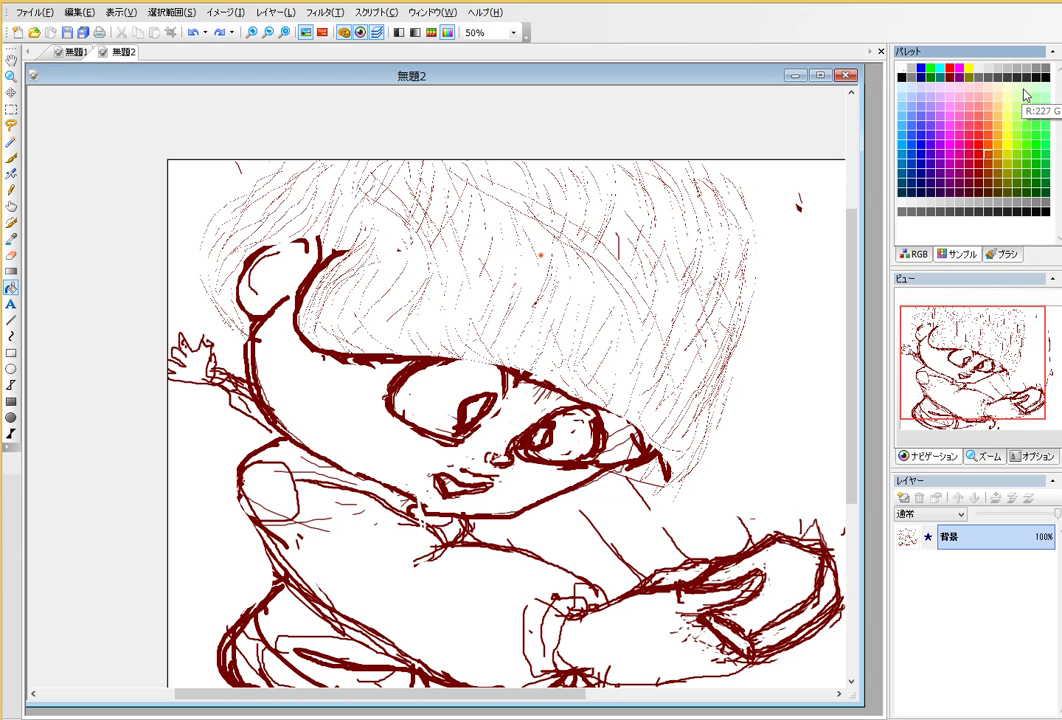
Set the fill colour to pale beige (240, 239, 208) and fill six hair strands.
click(918, 256)
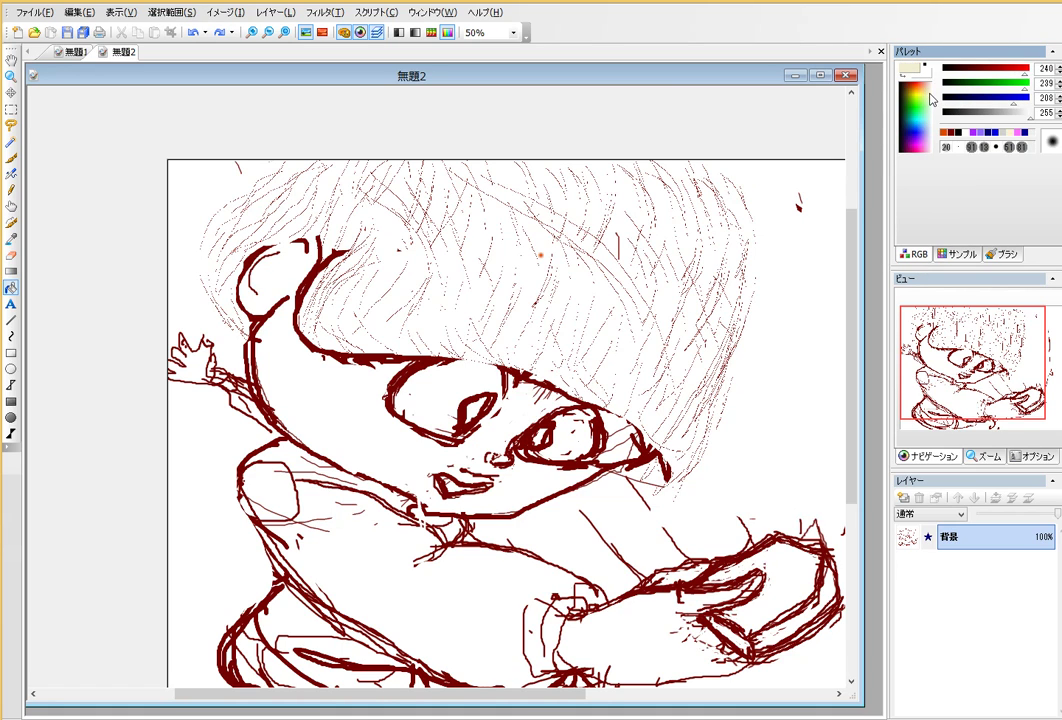
click(909, 68)
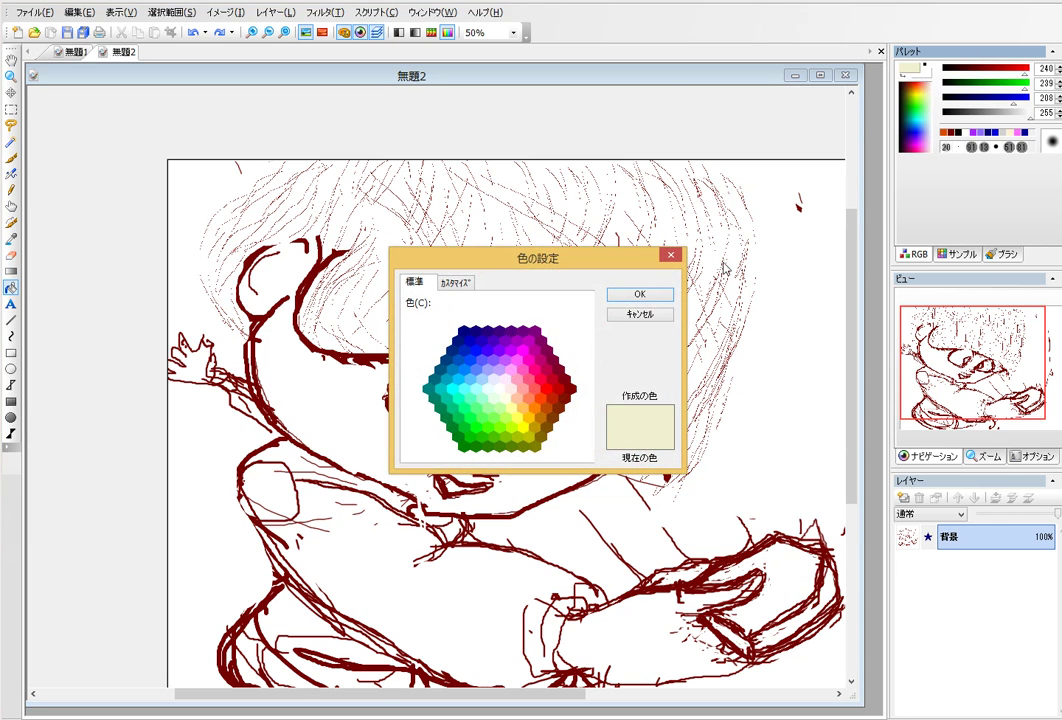
click(641, 294)
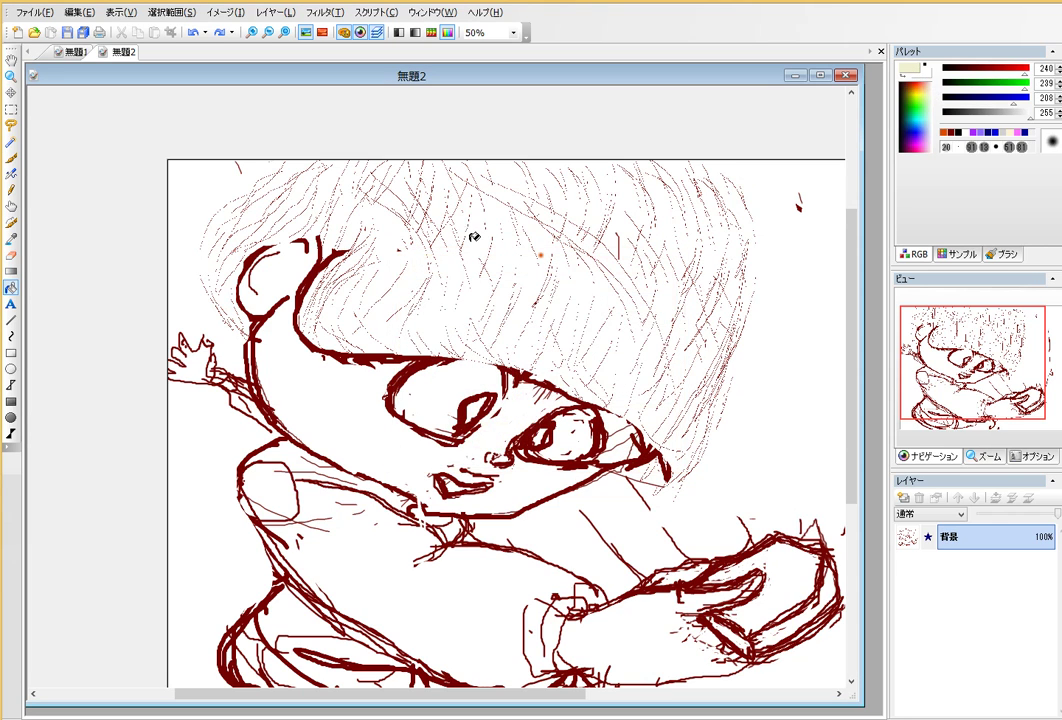
click(392, 218)
click(346, 290)
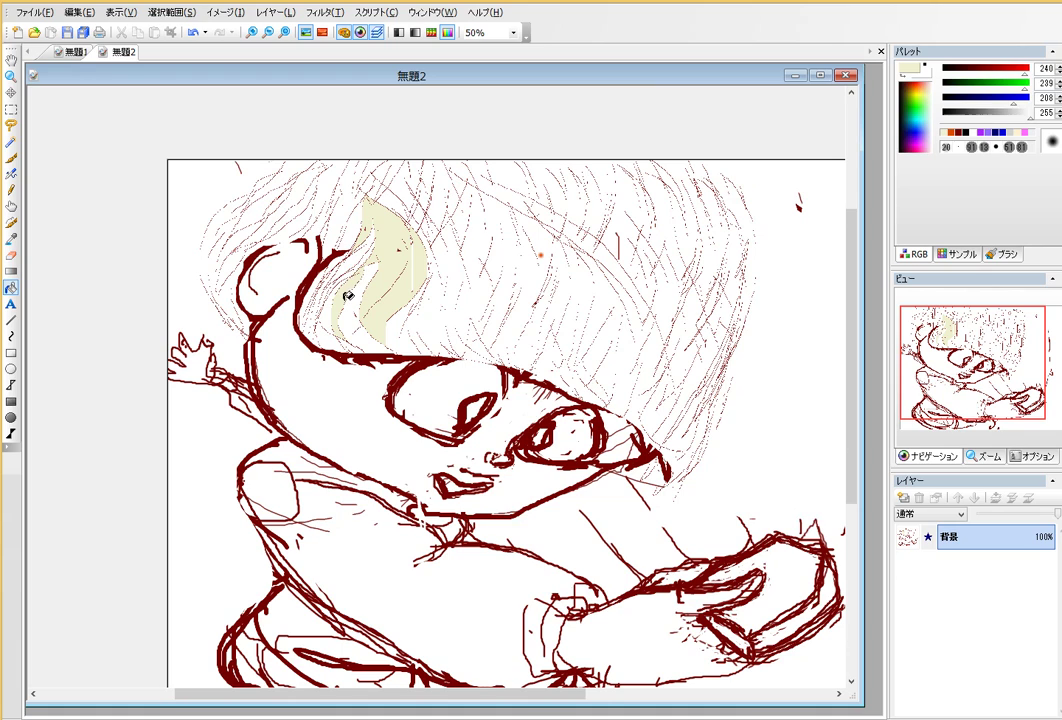
click(480, 266)
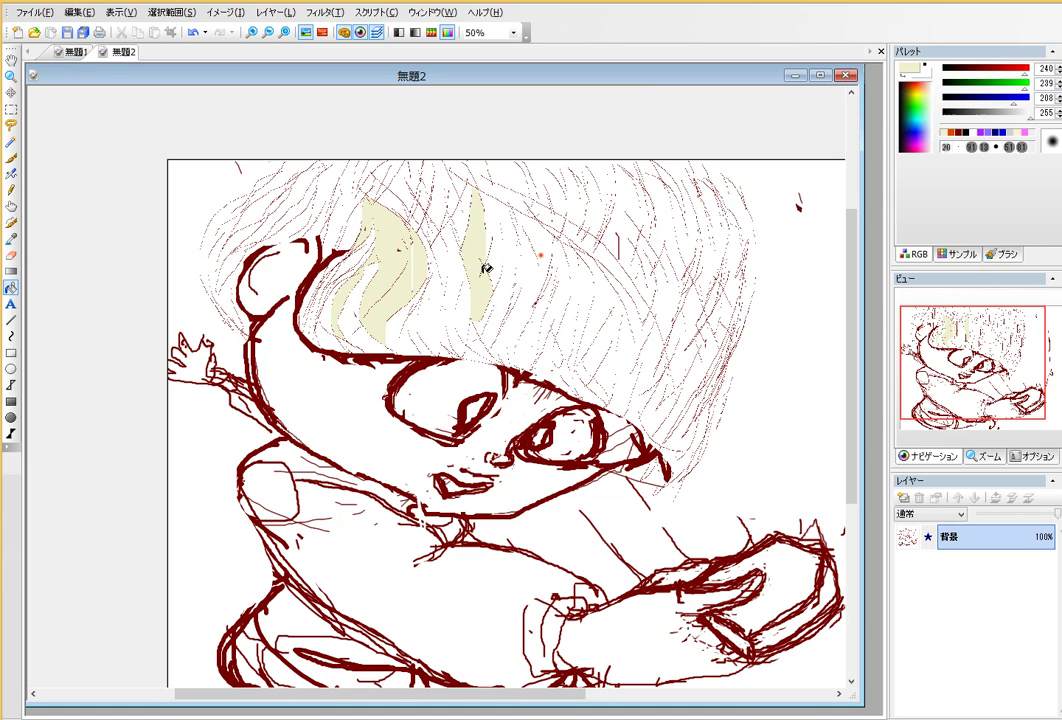
click(508, 246)
click(528, 238)
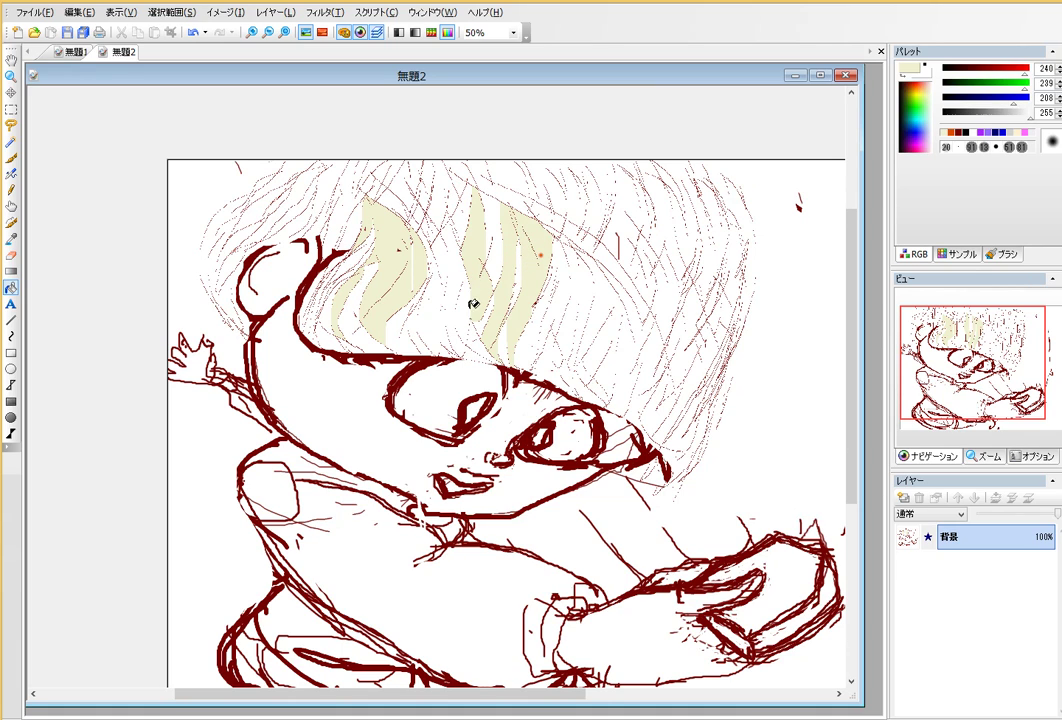
click(435, 322)
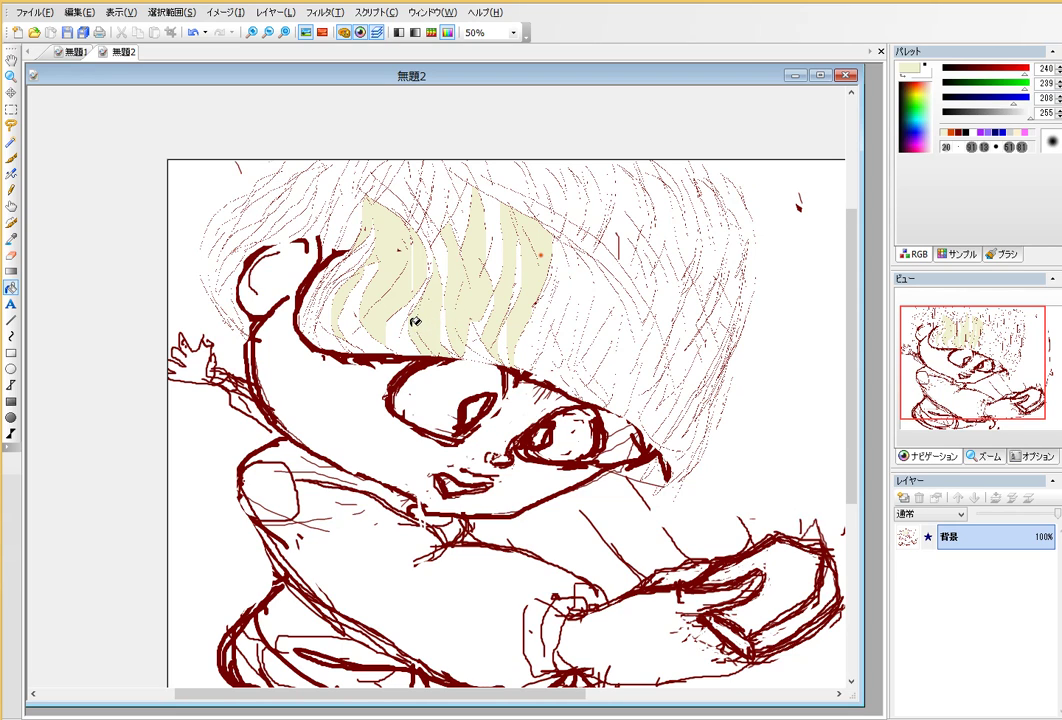
Fill the face, body, left hair, right-hair gaps and background right of the hair beige.
click(242, 300)
click(225, 278)
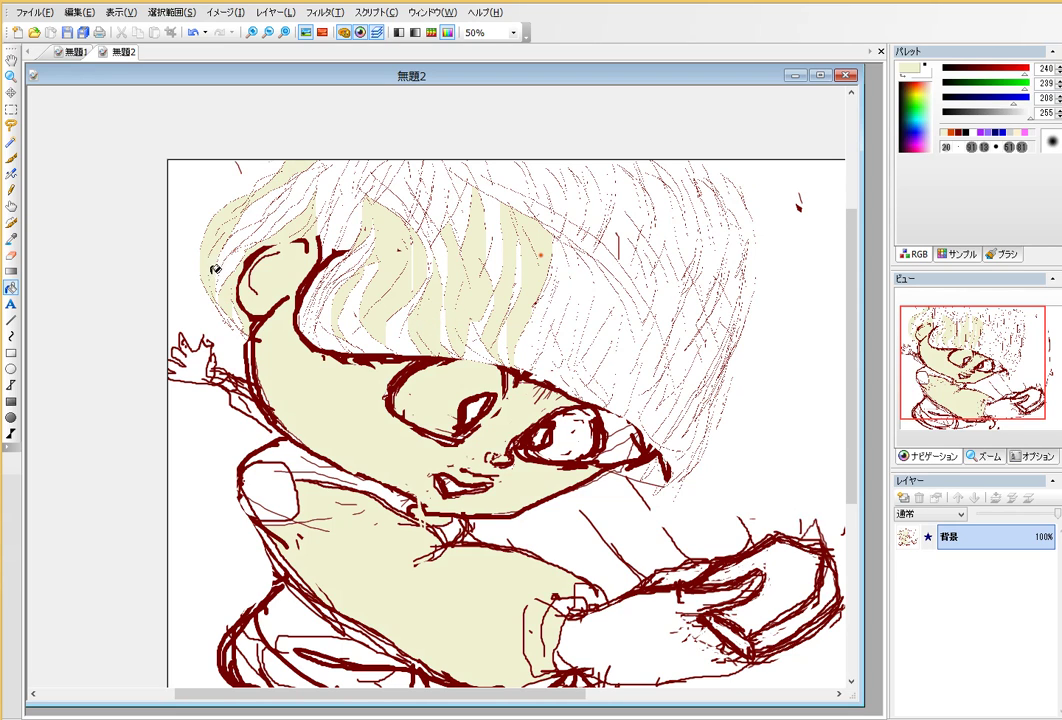
click(245, 256)
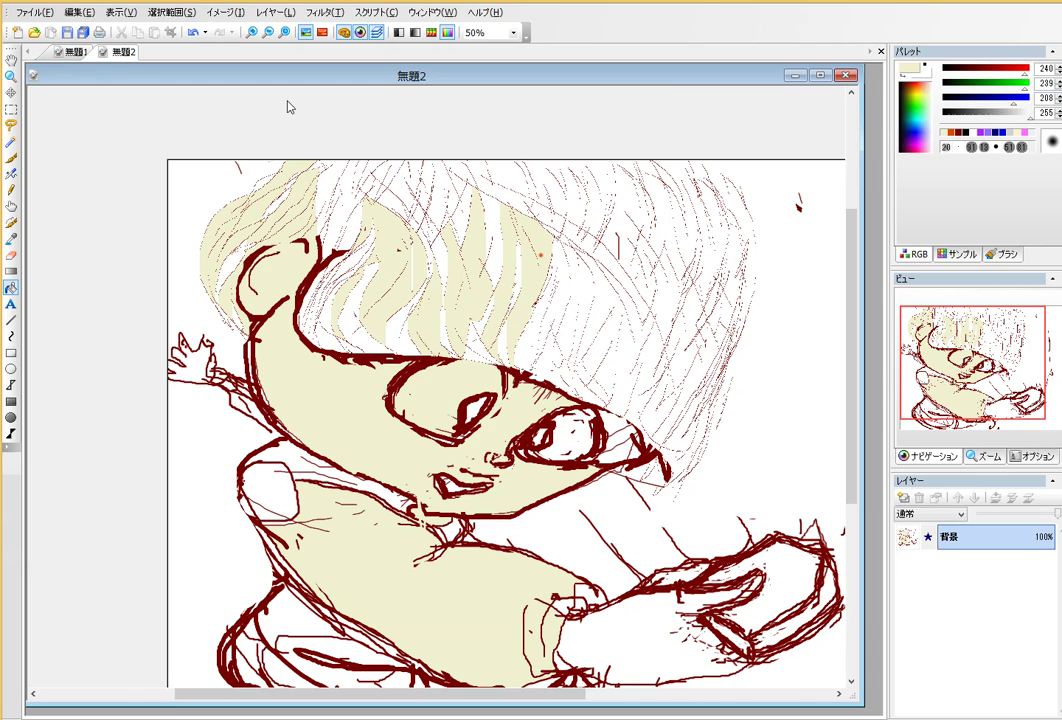
click(614, 280)
click(576, 282)
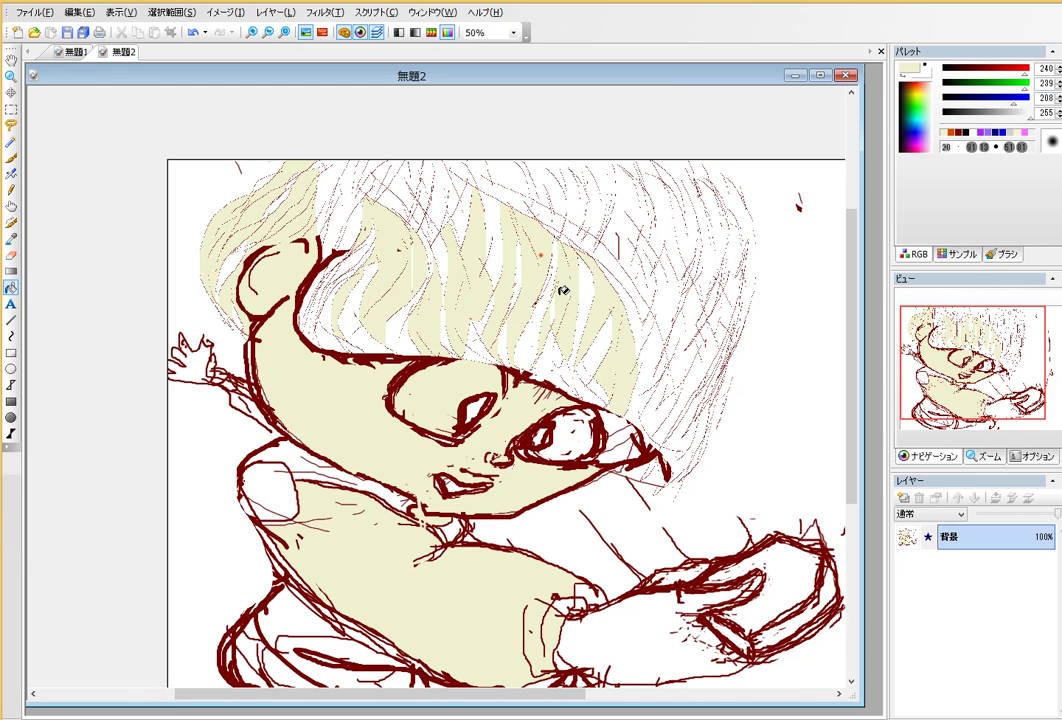
click(634, 247)
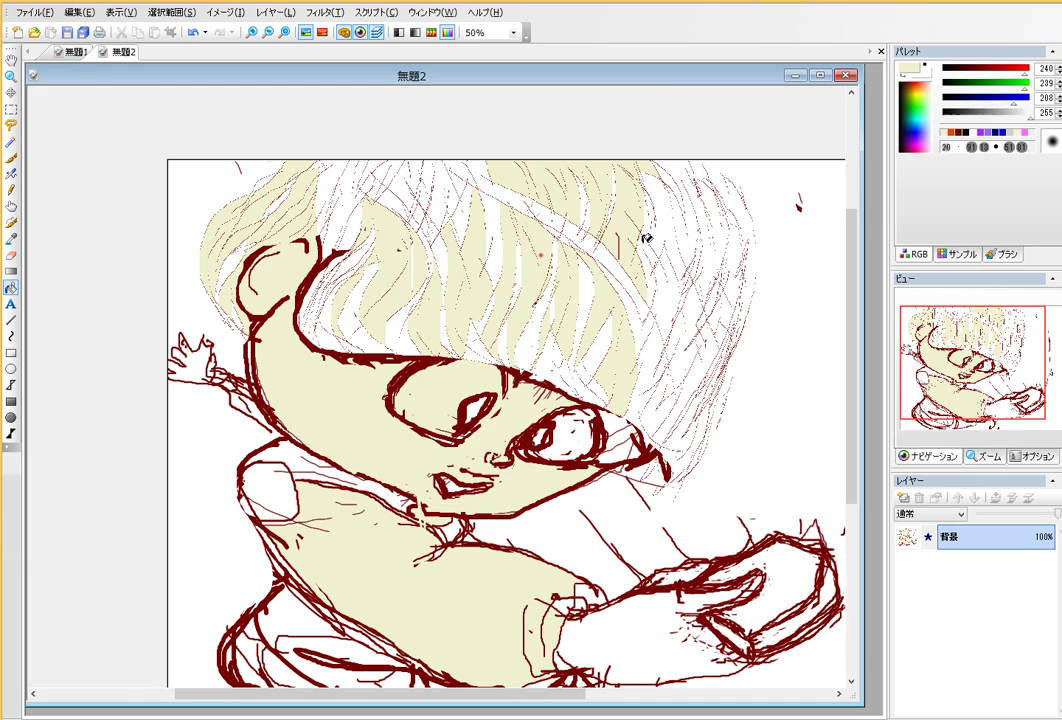
click(654, 297)
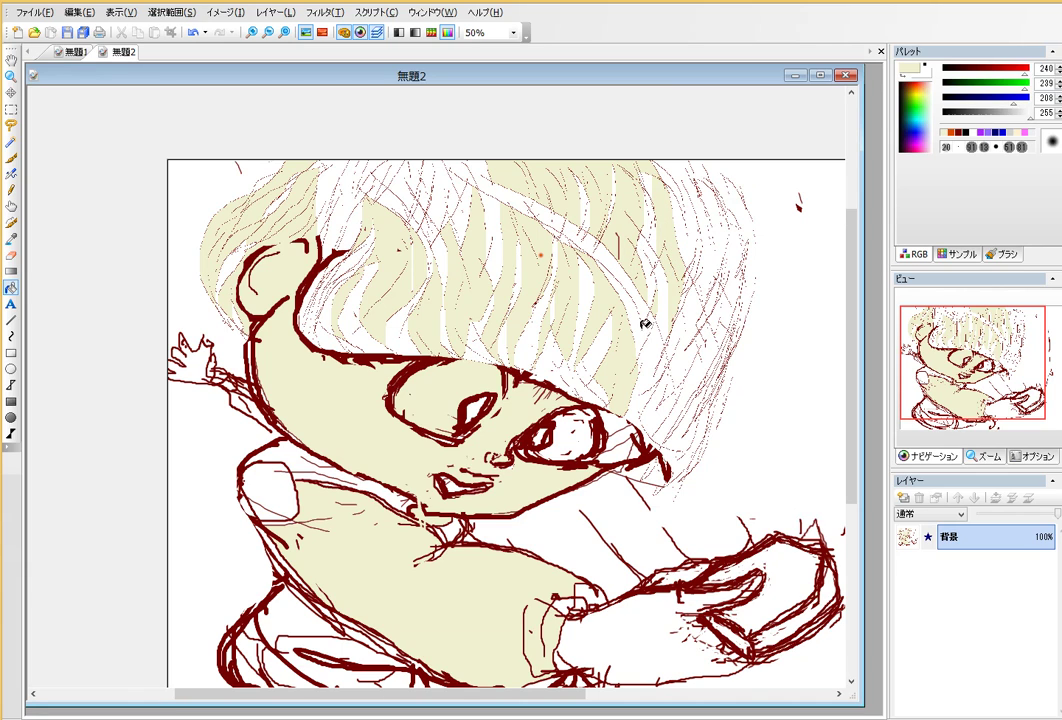
click(676, 360)
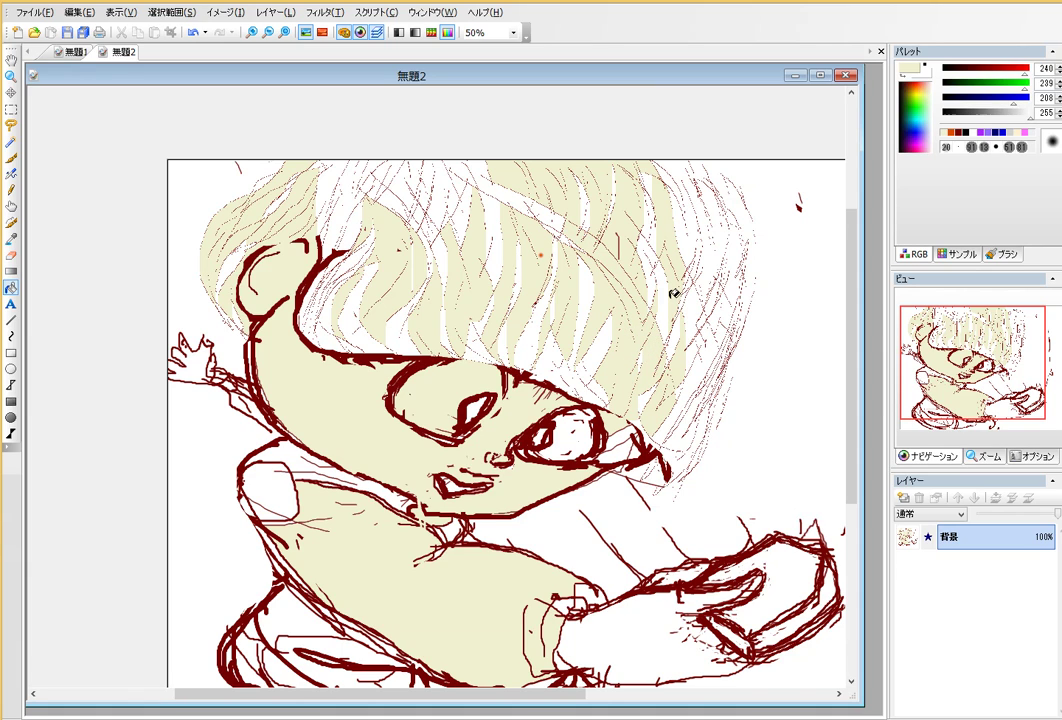
click(706, 225)
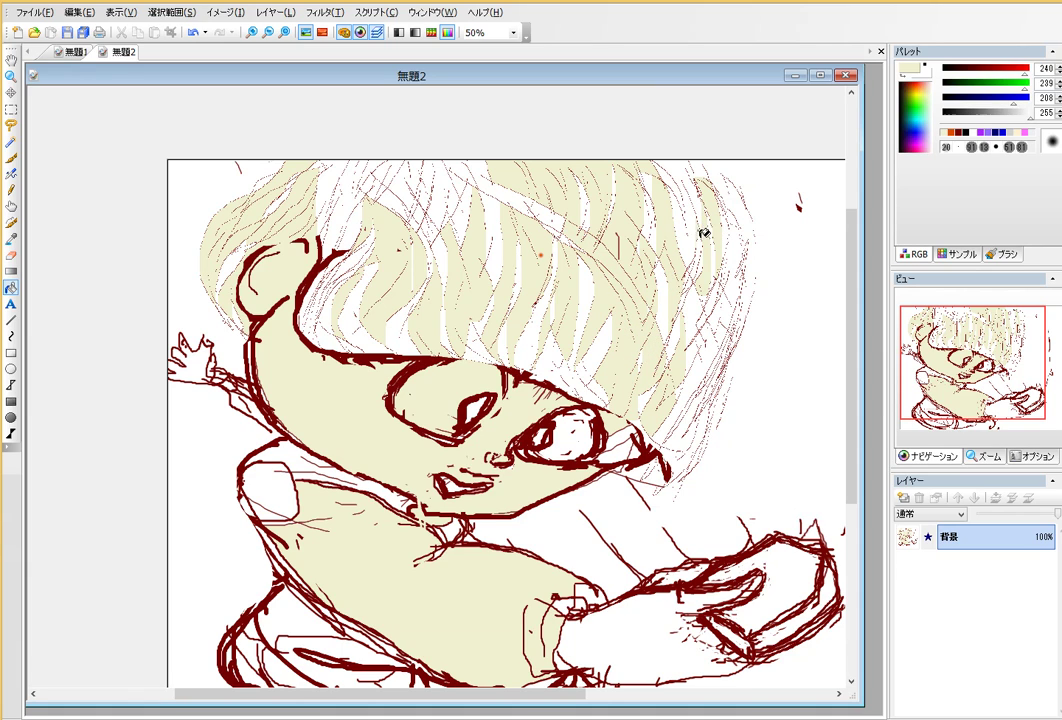
click(713, 202)
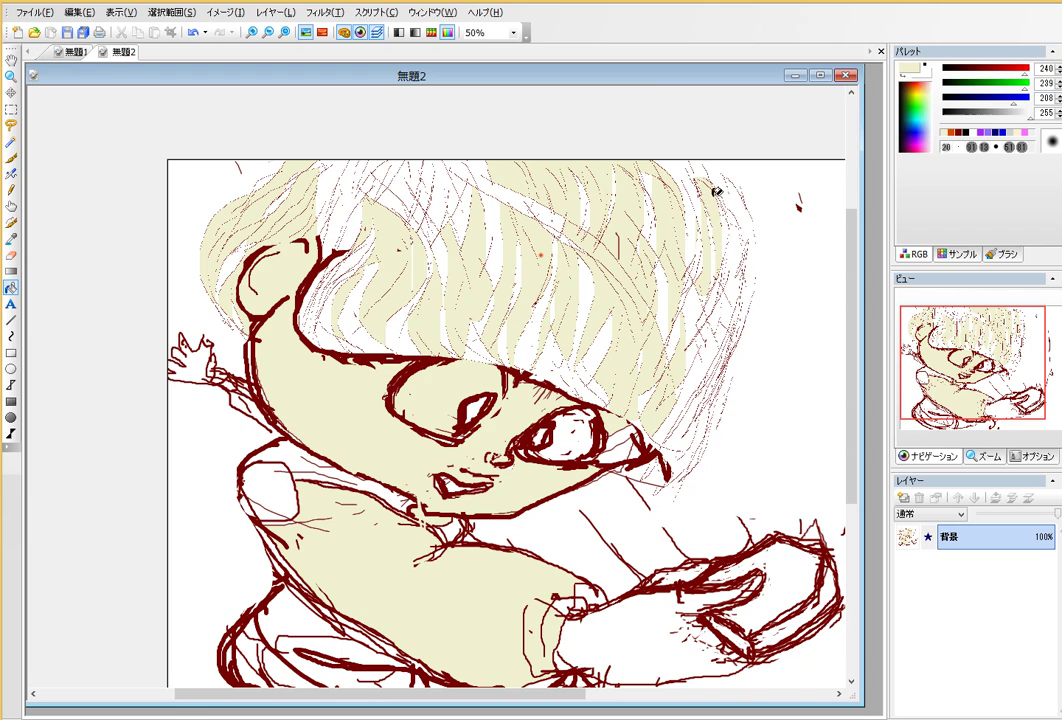
click(690, 180)
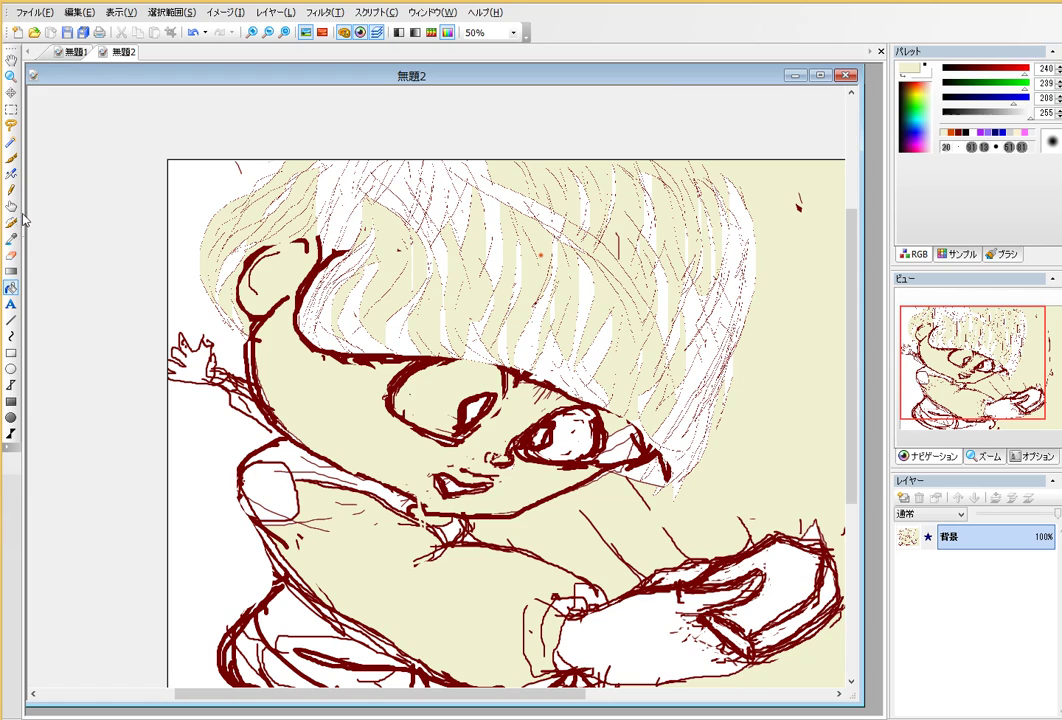
Set the brush to its smallest preset, then select the Fill tool with RGB sliders shown.
click(11, 158)
click(1008, 254)
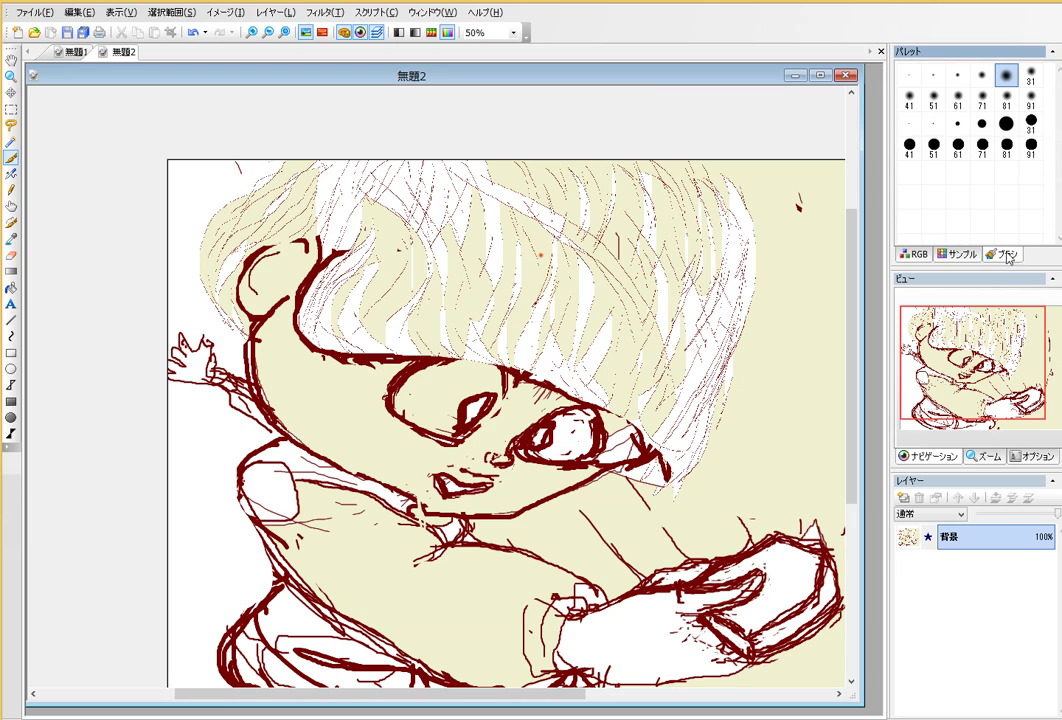
click(908, 76)
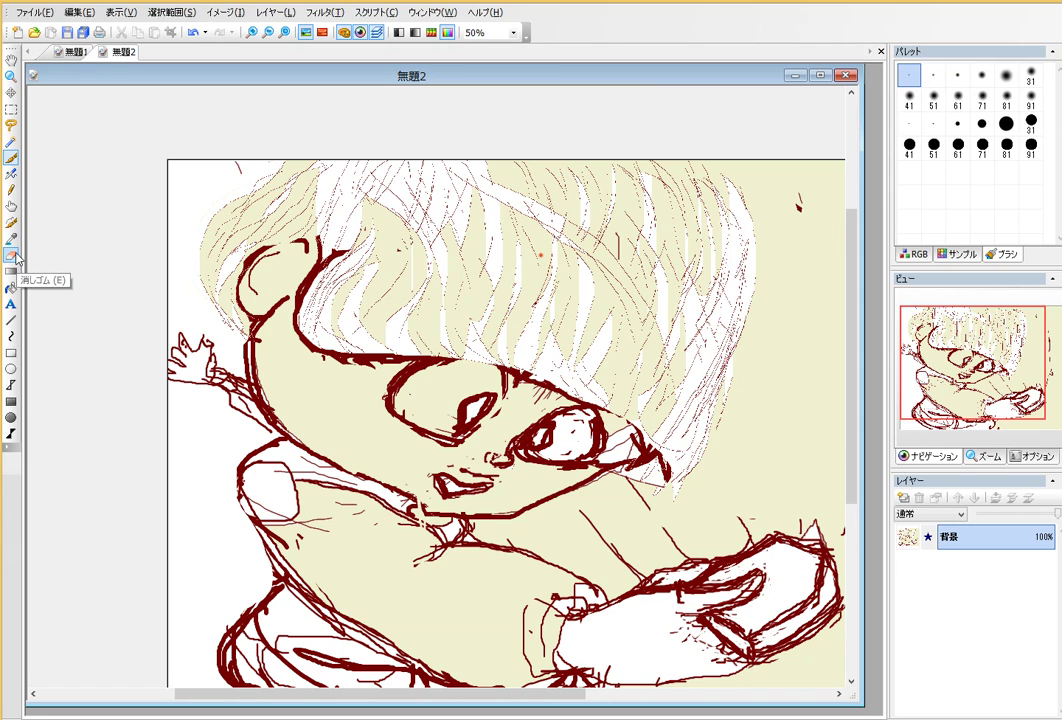
click(11, 287)
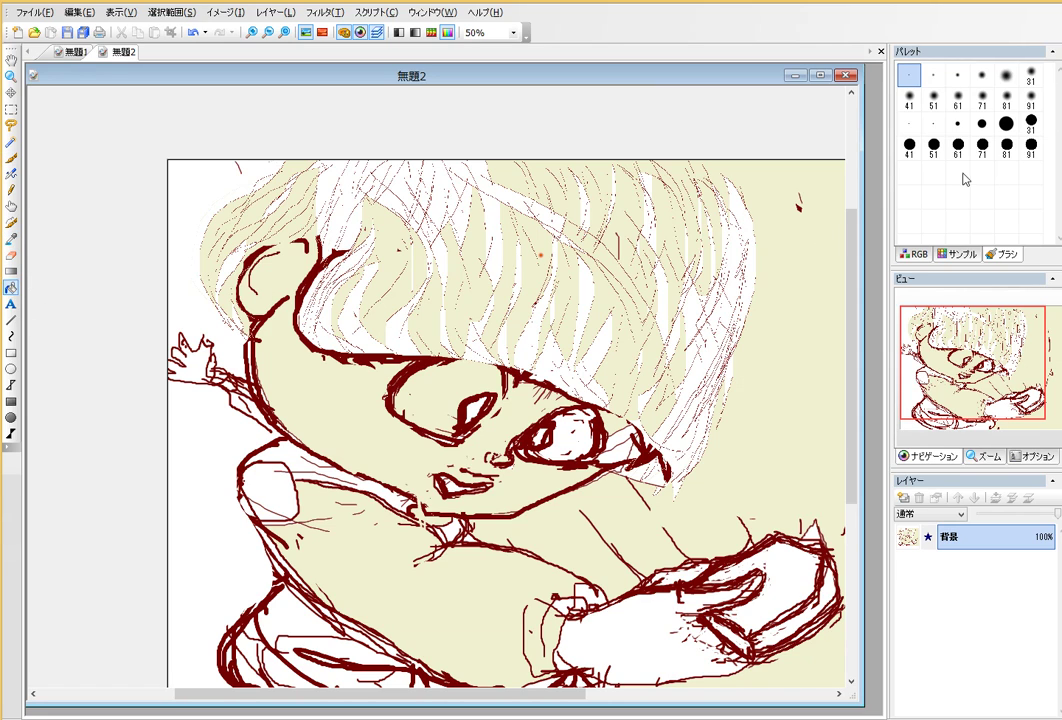
click(915, 254)
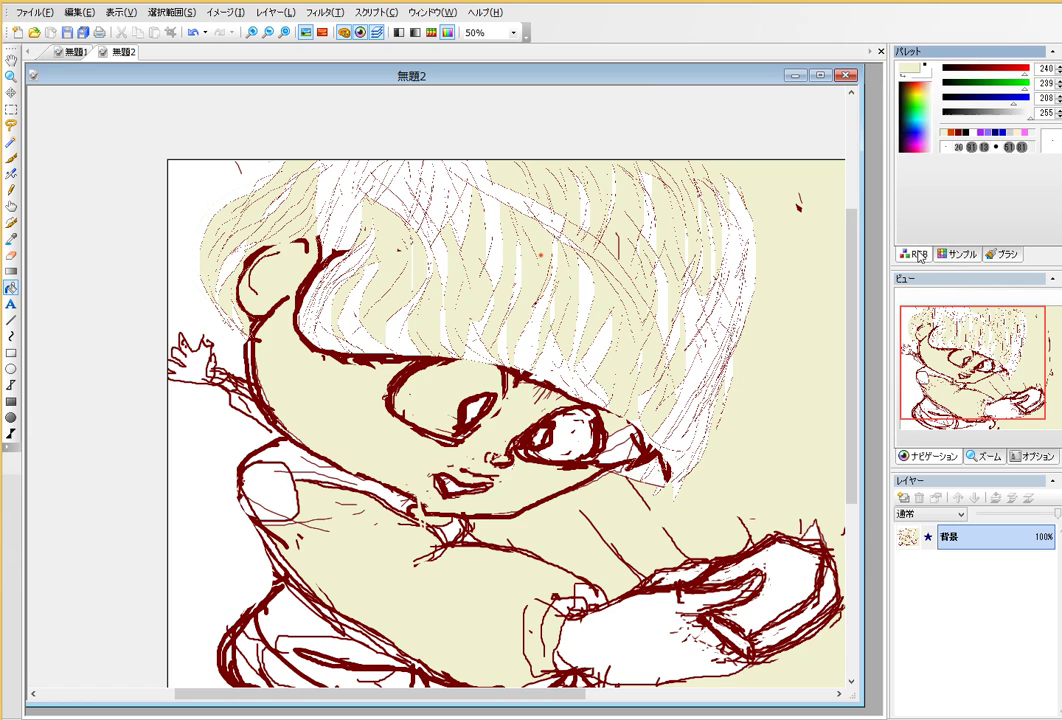
Choose a deeper beige (240, 231, 191) and fill the white gaps beside the head outline.
click(920, 92)
mouse_move(924, 88)
mouse_down()
mouse_move(924, 114)
mouse_move(931, 86)
mouse_up()
click(359, 305)
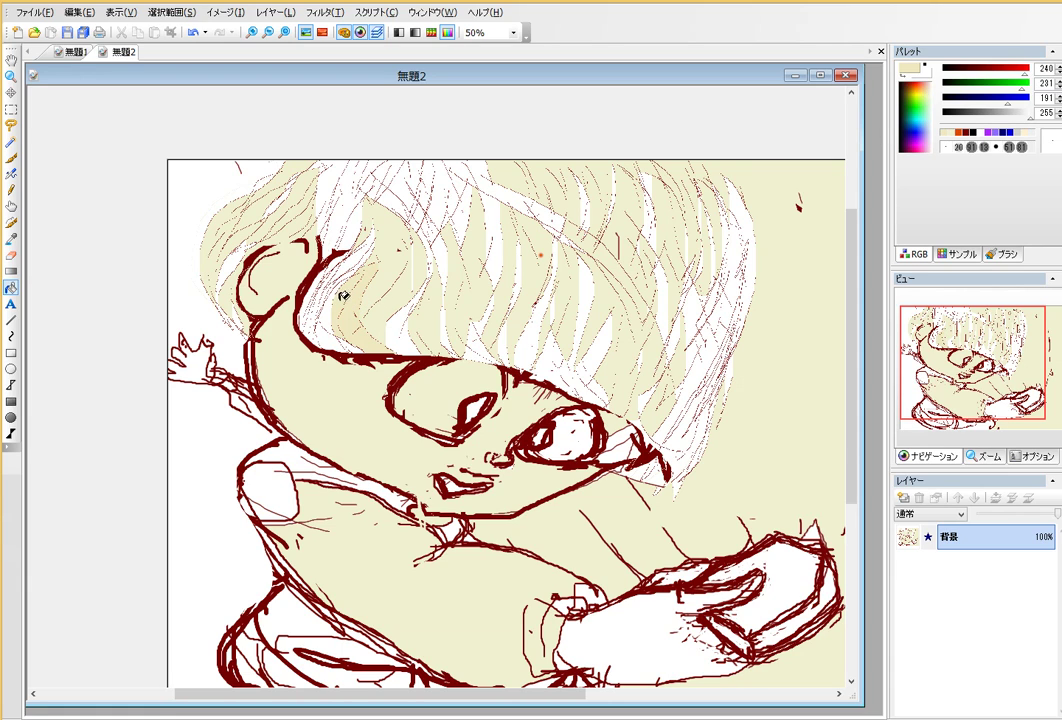
click(324, 288)
drag(313, 290, 316, 318)
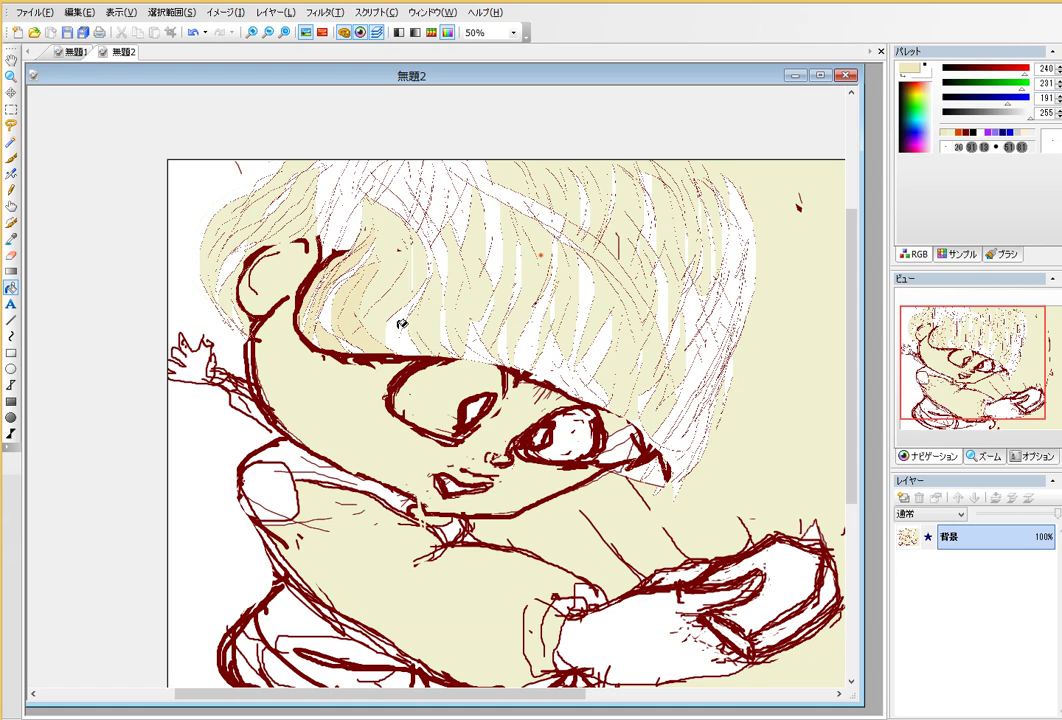
mouse_move(434, 230)
mouse_down()
mouse_move(410, 209)
mouse_move(396, 171)
mouse_up()
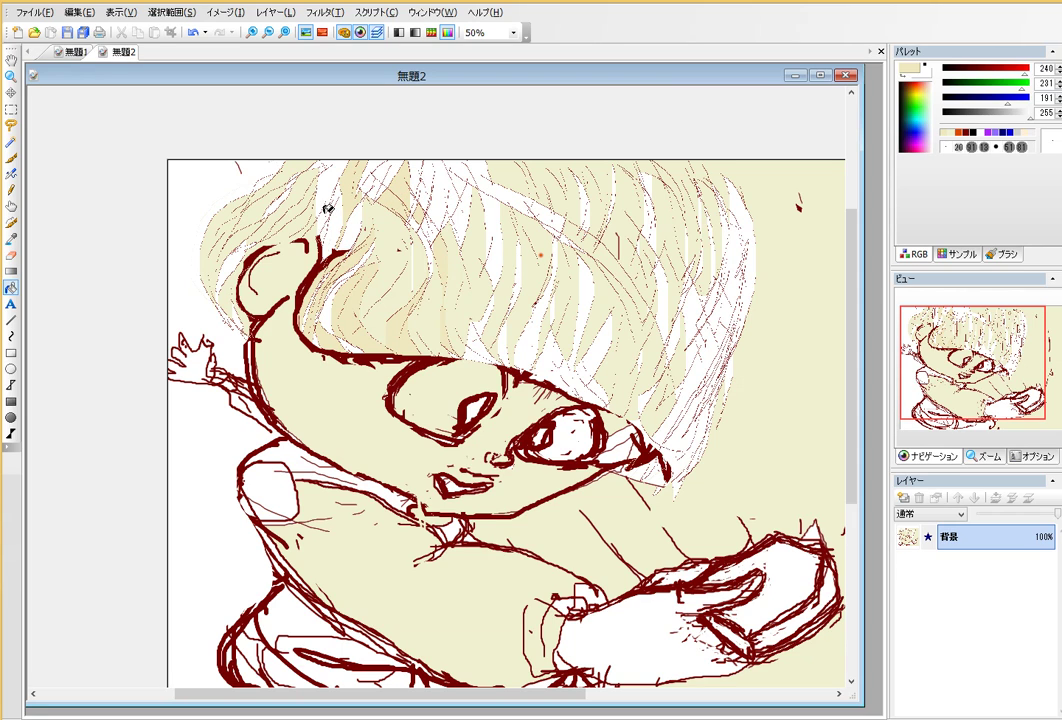
Fill the top-left background and the remaining white patches in the hair with that beige.
click(284, 212)
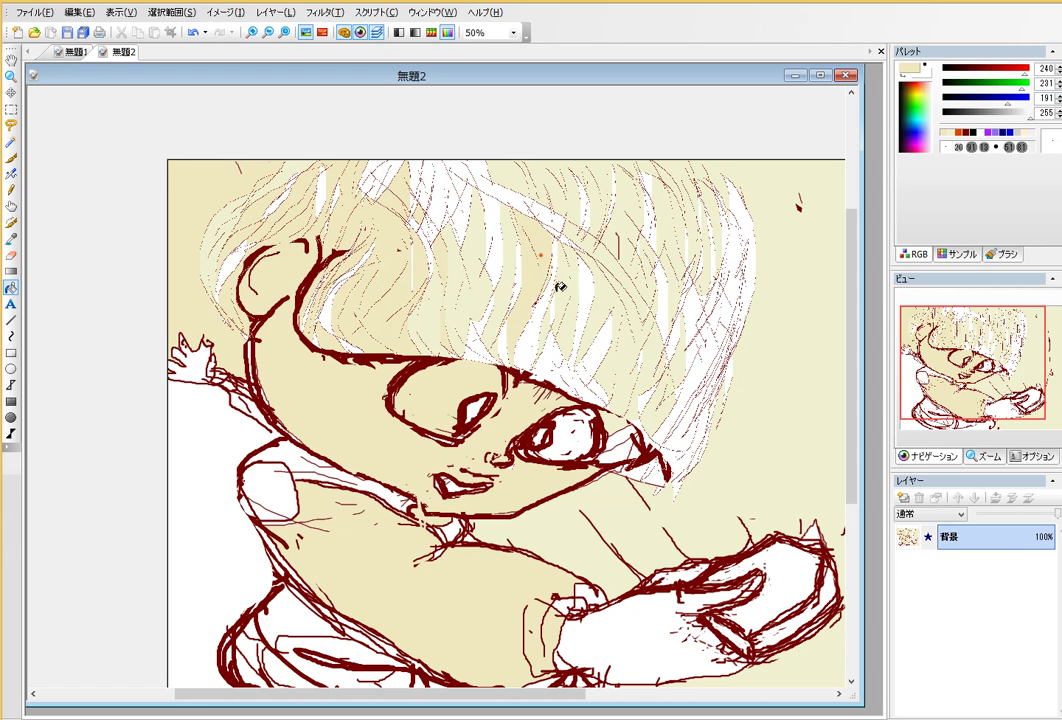
click(543, 339)
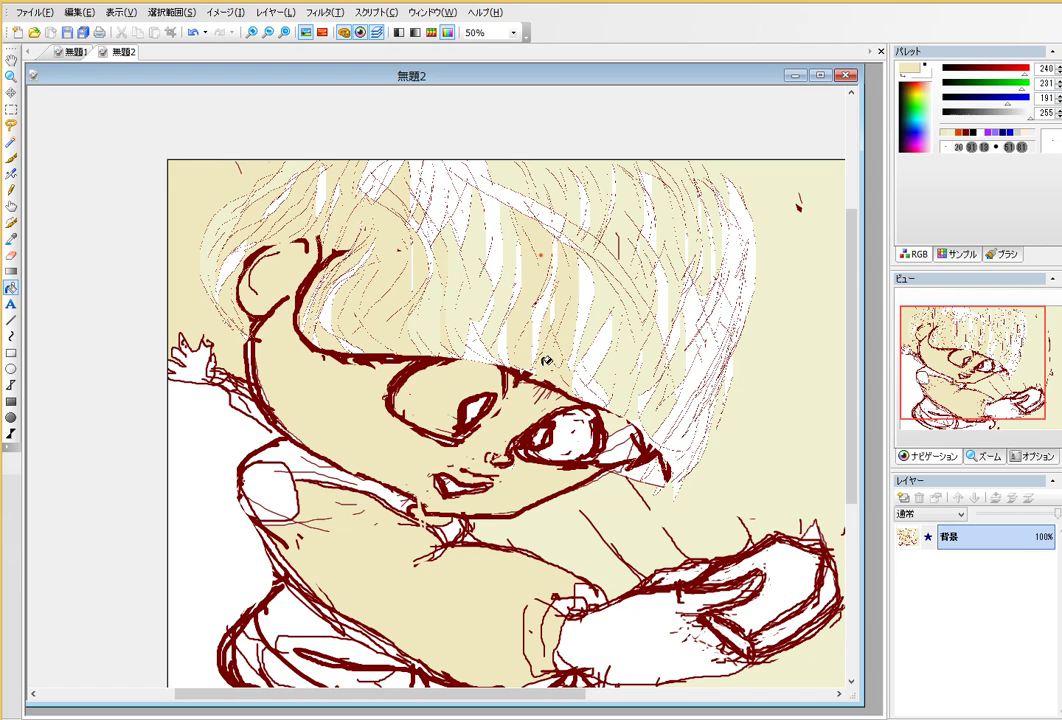
click(617, 314)
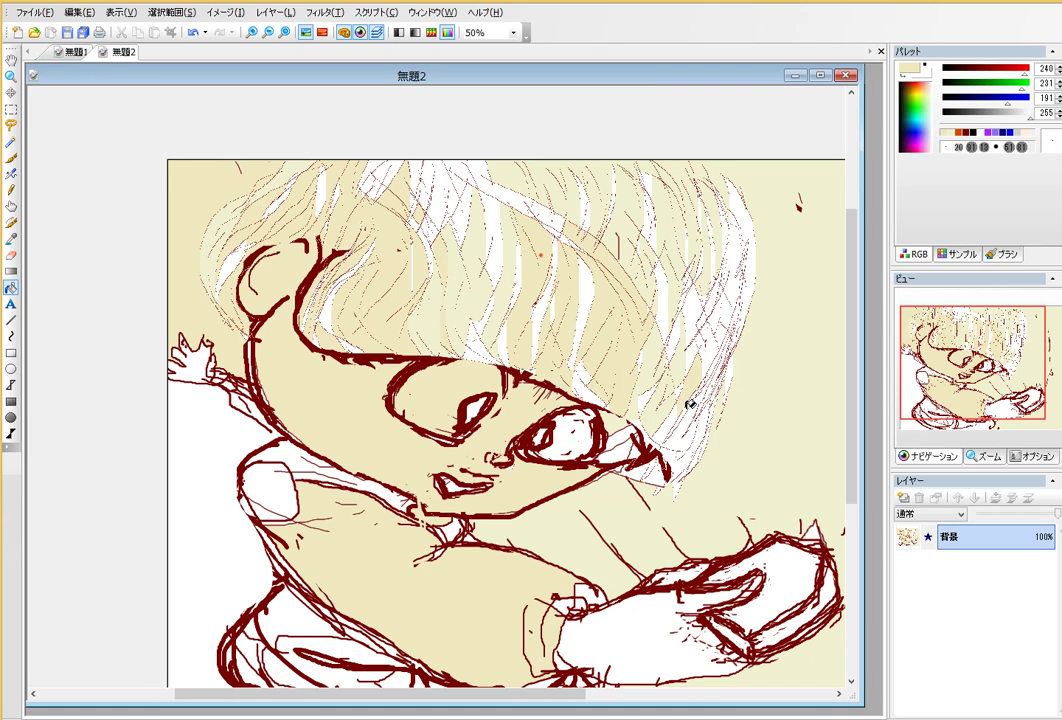
click(687, 430)
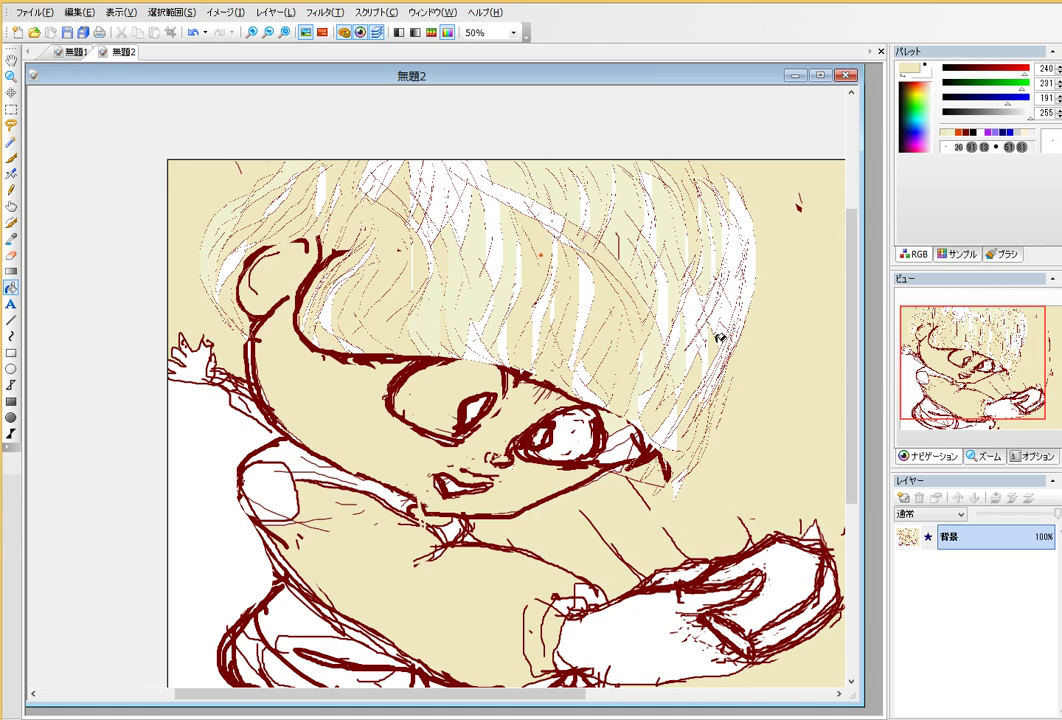
click(688, 241)
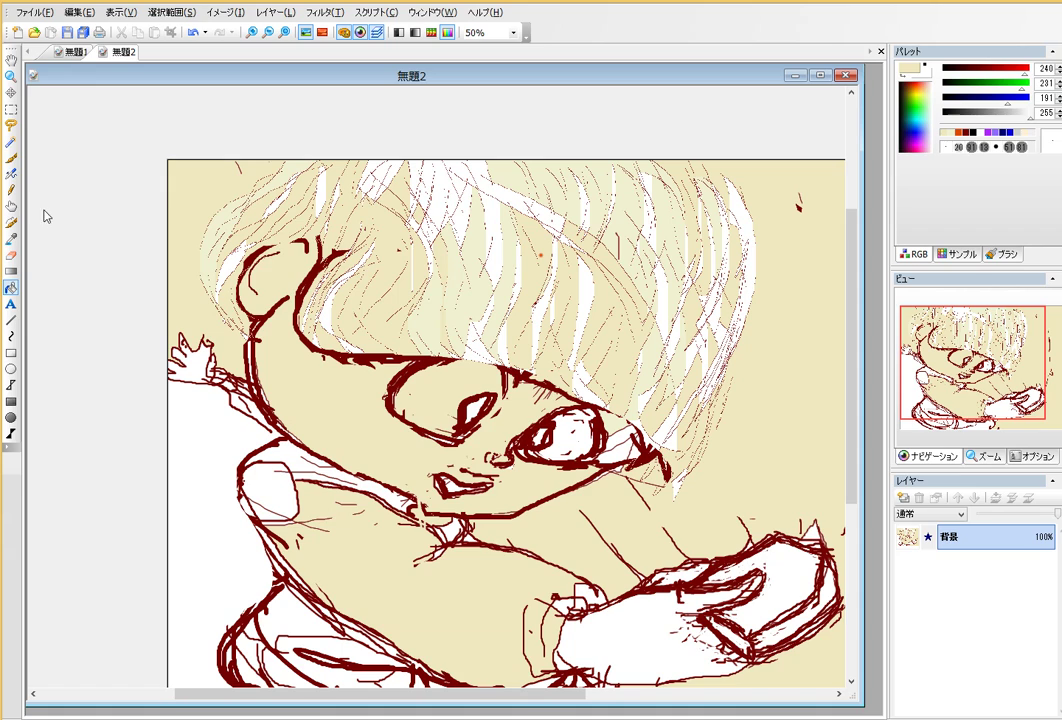
Draw a thin dark brown line along the hair's left edge with a small brush preset.
click(11, 157)
click(1006, 254)
click(935, 78)
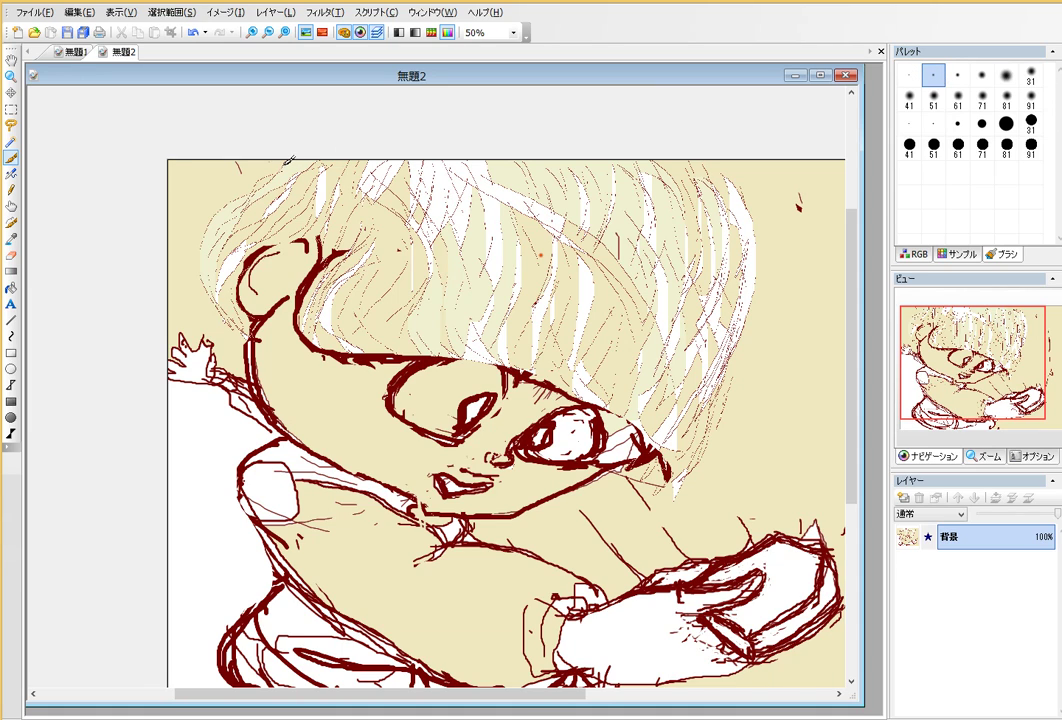
click(959, 254)
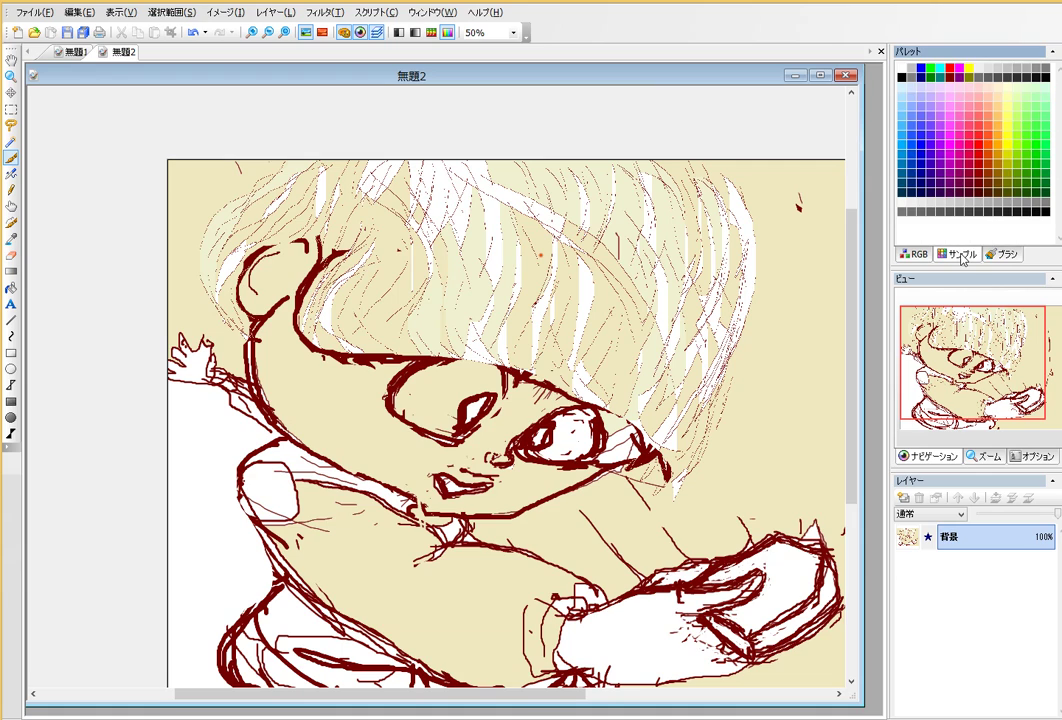
click(996, 194)
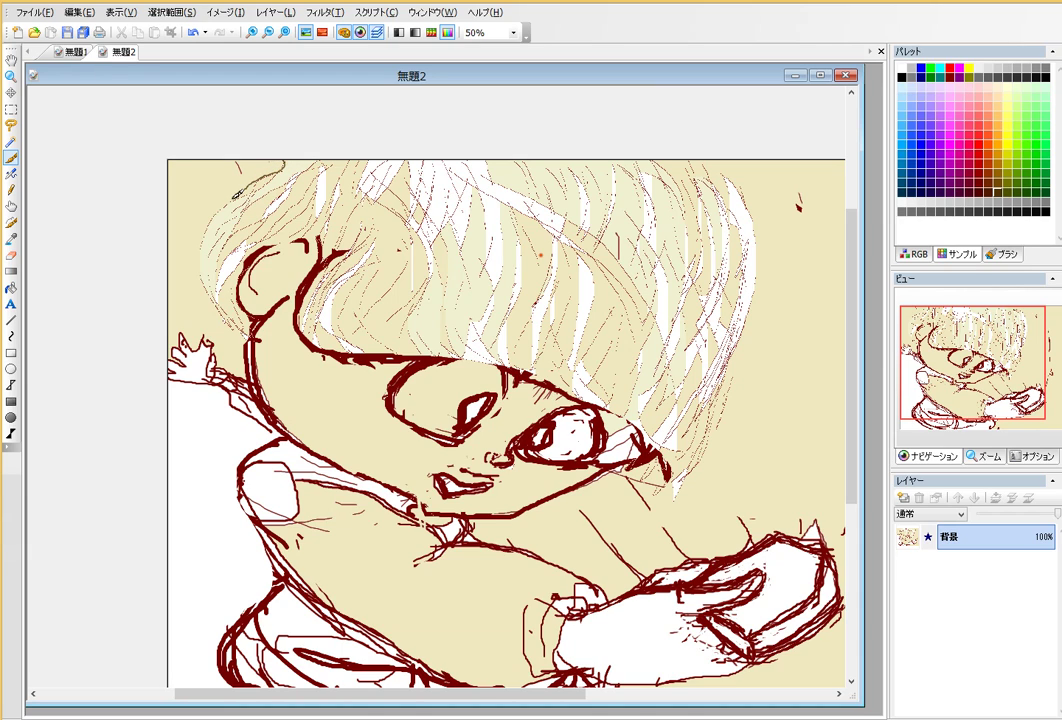
mouse_move(210, 218)
mouse_down()
mouse_move(194, 281)
mouse_move(245, 336)
mouse_up()
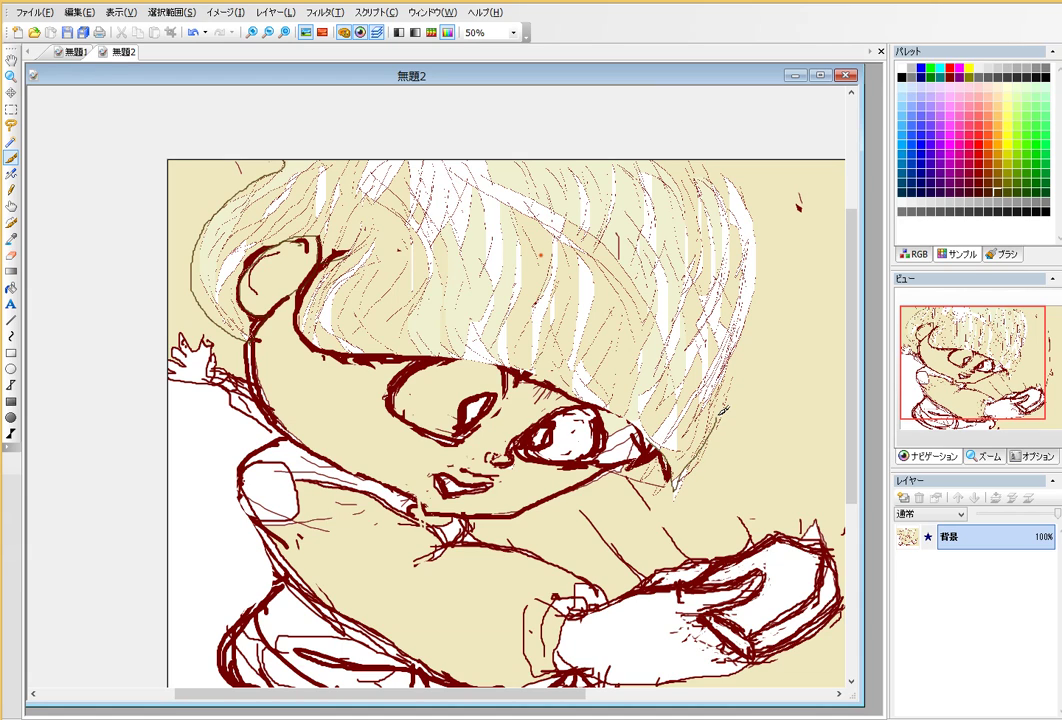
Outline the hair's right edge in thin brown and add touch-up lines on the shoulder and near the hand.
mouse_move(728, 378)
mouse_down()
mouse_move(768, 272)
mouse_move(760, 213)
mouse_move(726, 167)
mouse_up()
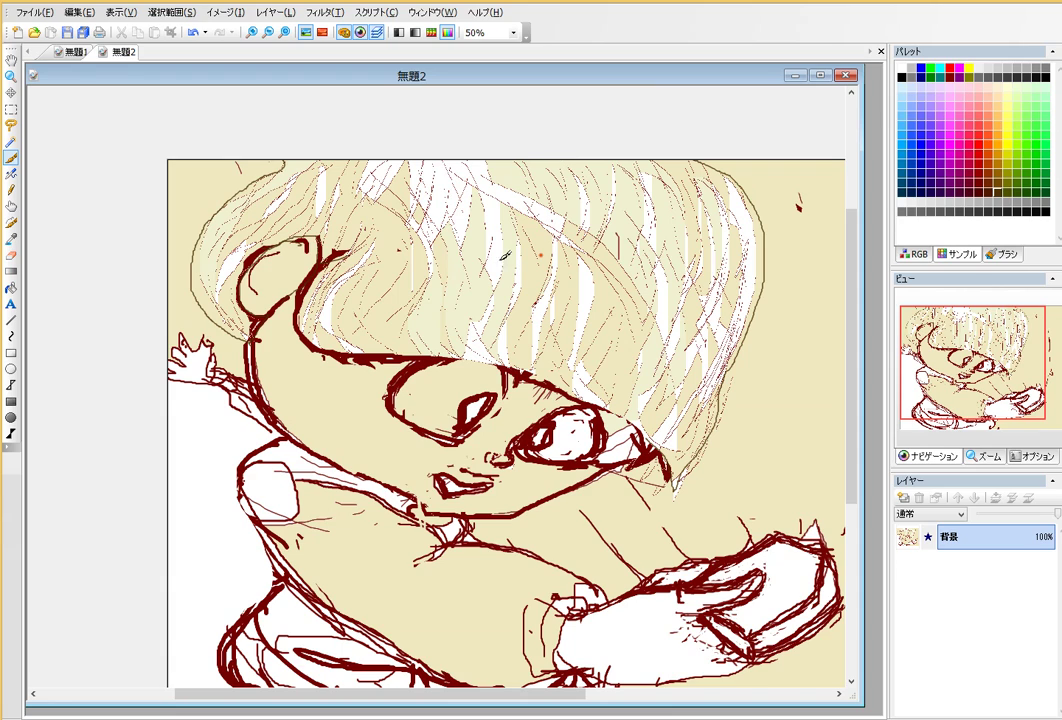
drag(273, 462, 291, 517)
drag(300, 440, 356, 466)
click(193, 32)
drag(517, 548, 580, 580)
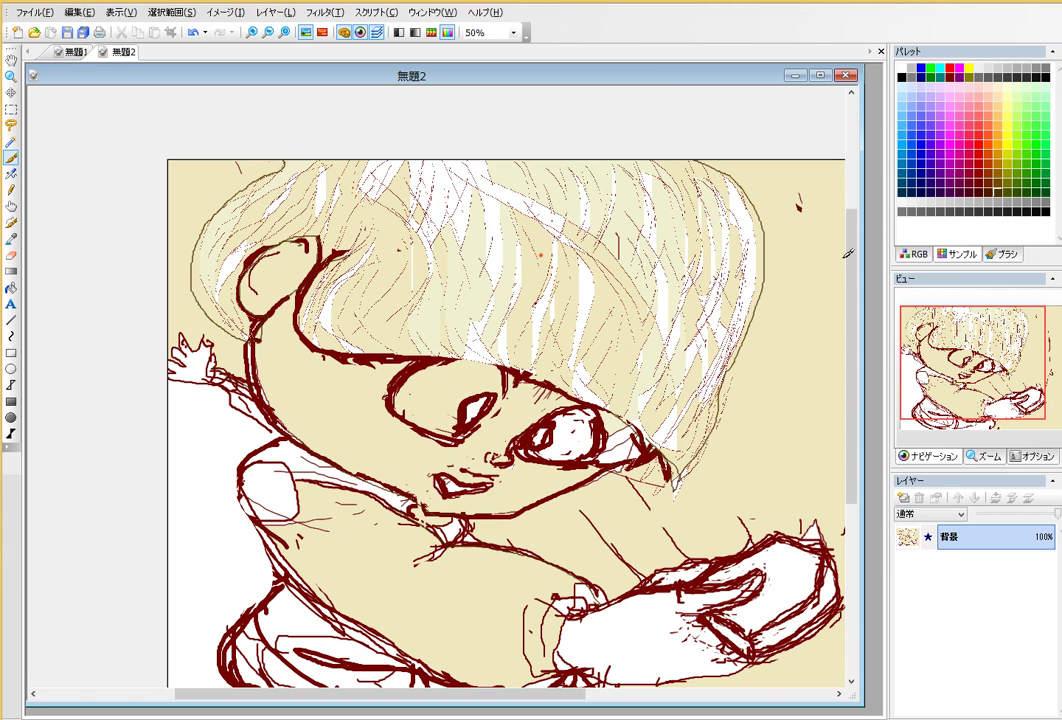
drag(848, 253, 848, 304)
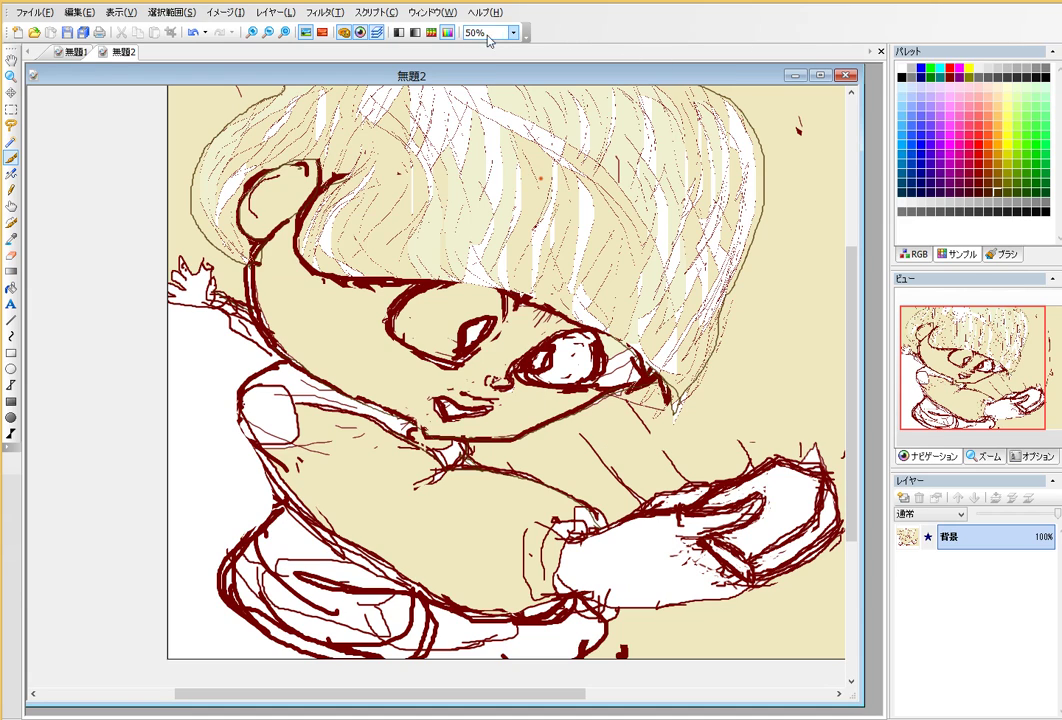
With the eraser at brush size 91, erase a thick band from below the face to the canvas edge above the hand.
click(14, 256)
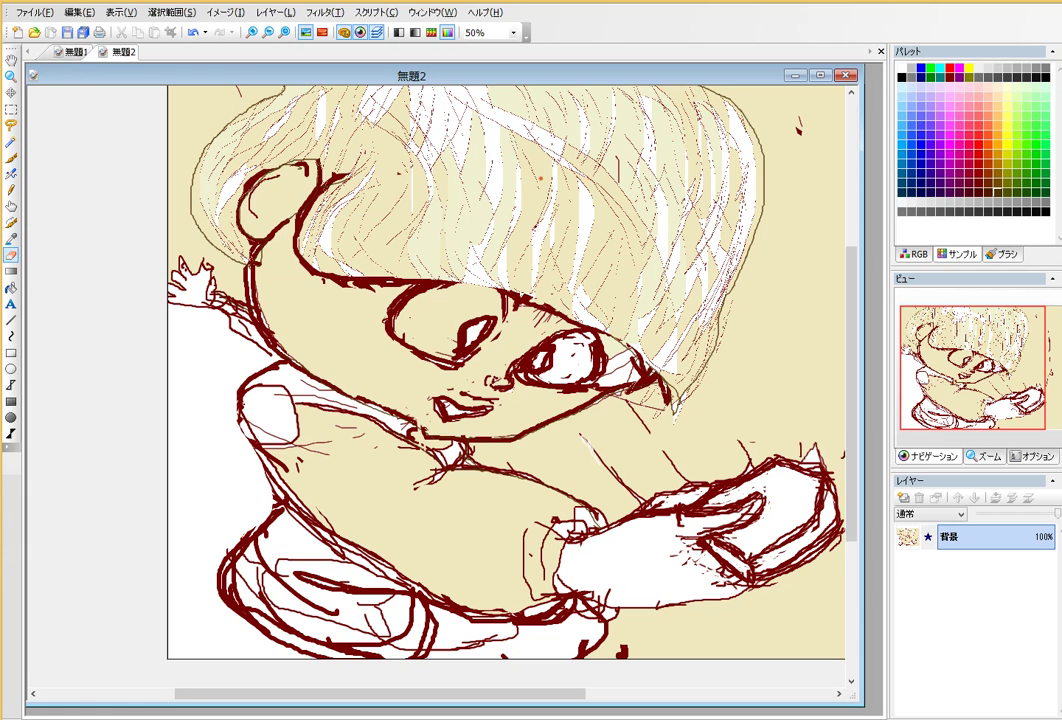
click(1005, 254)
click(1031, 148)
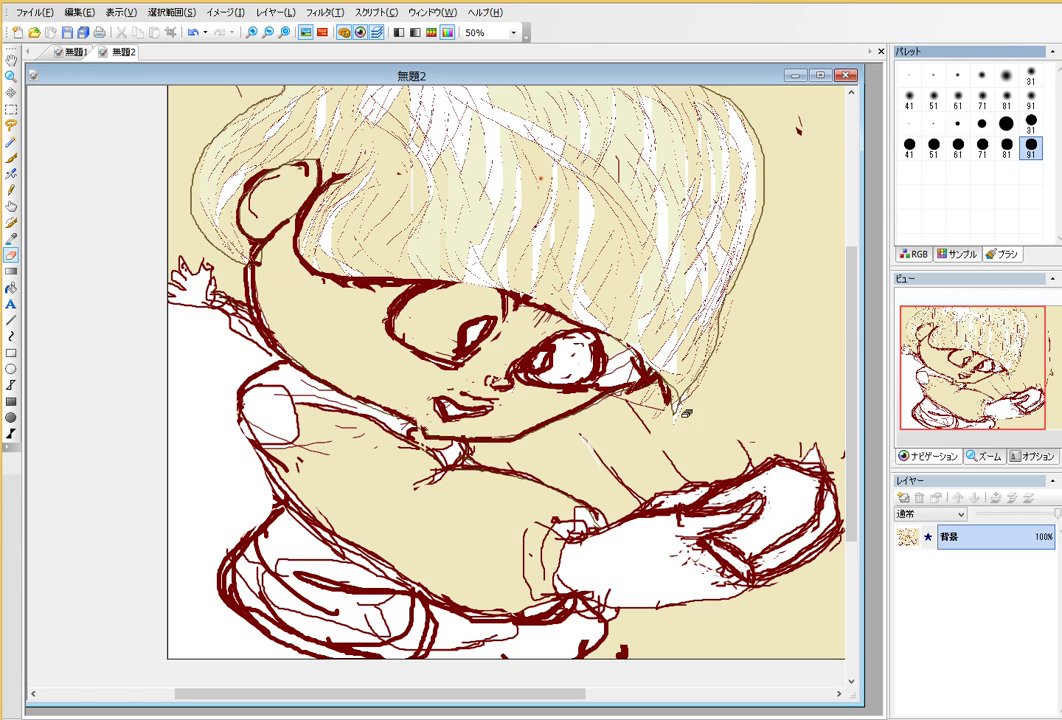
mouse_move(590, 438)
mouse_down()
mouse_move(638, 494)
mouse_move(641, 428)
mouse_move(623, 405)
mouse_move(608, 413)
mouse_move(654, 407)
mouse_move(673, 465)
mouse_move(754, 445)
mouse_move(728, 455)
mouse_move(737, 455)
mouse_move(776, 432)
mouse_move(837, 453)
mouse_up()
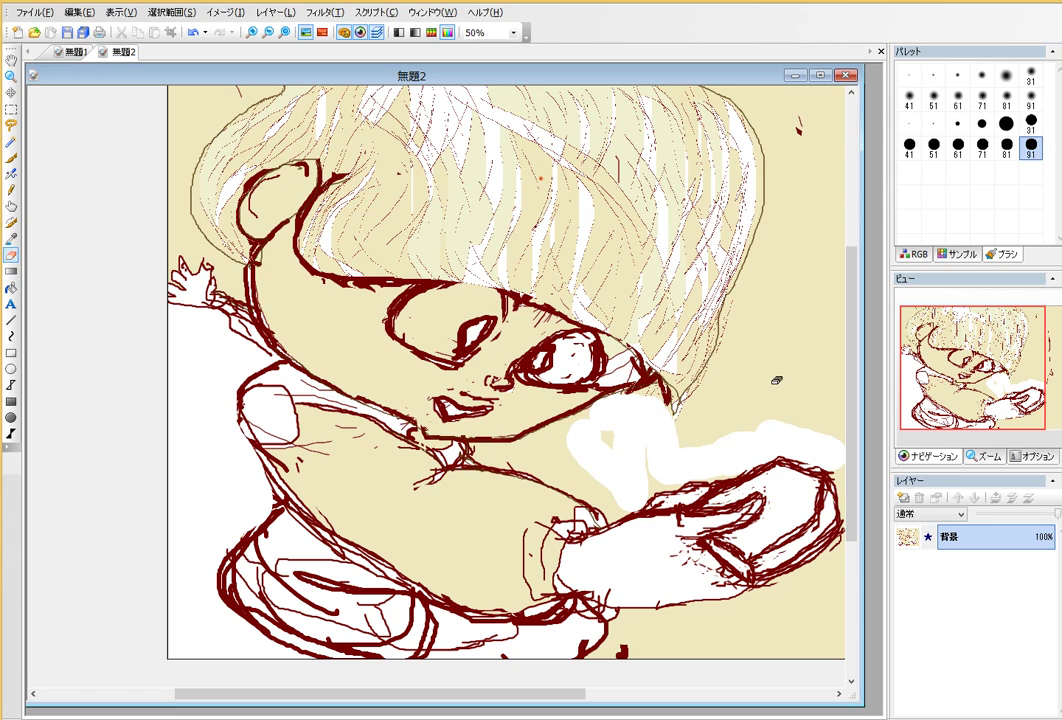
click(11, 239)
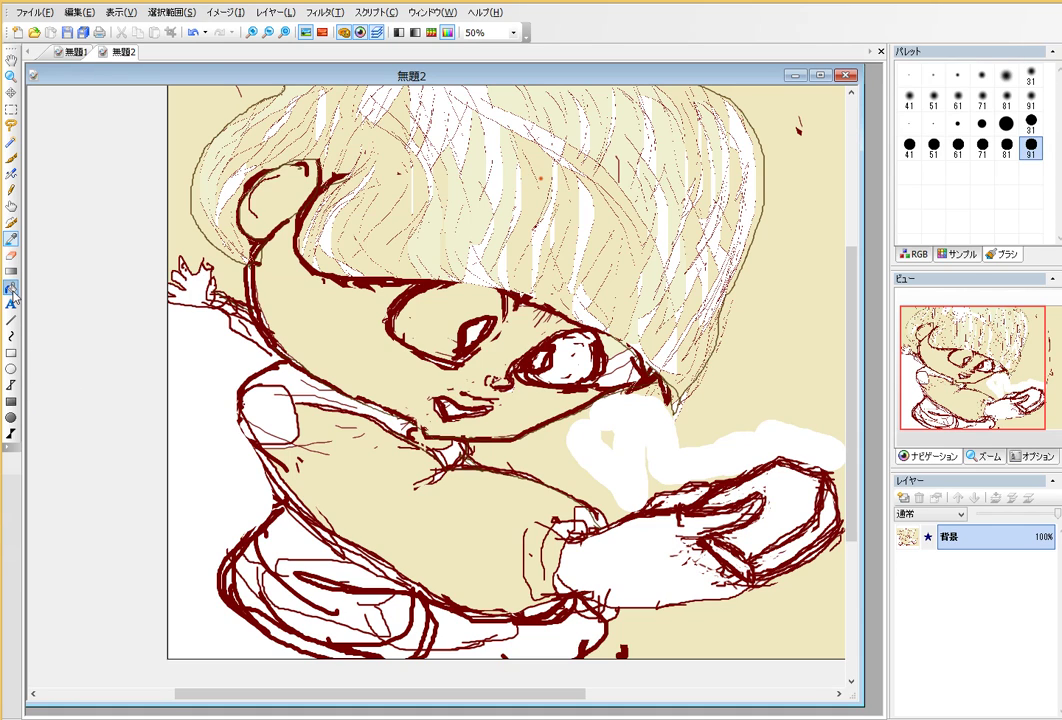
Bucket-fill the erased patch beside the hand back with beige, then fill the face area with white.
click(11, 288)
click(590, 440)
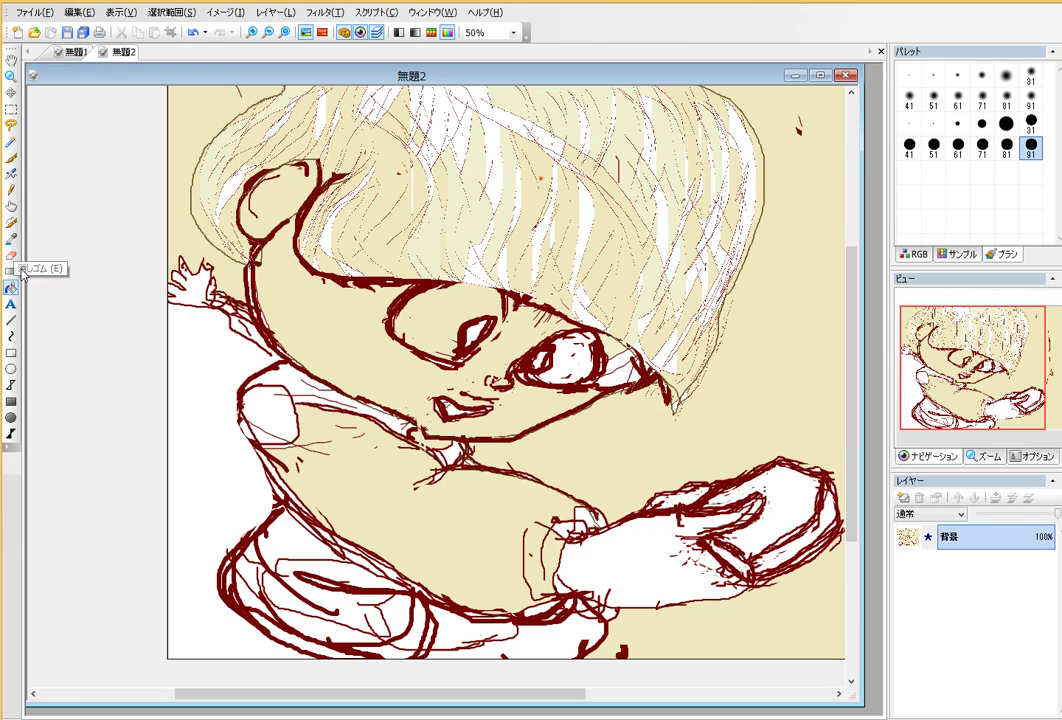
click(960, 254)
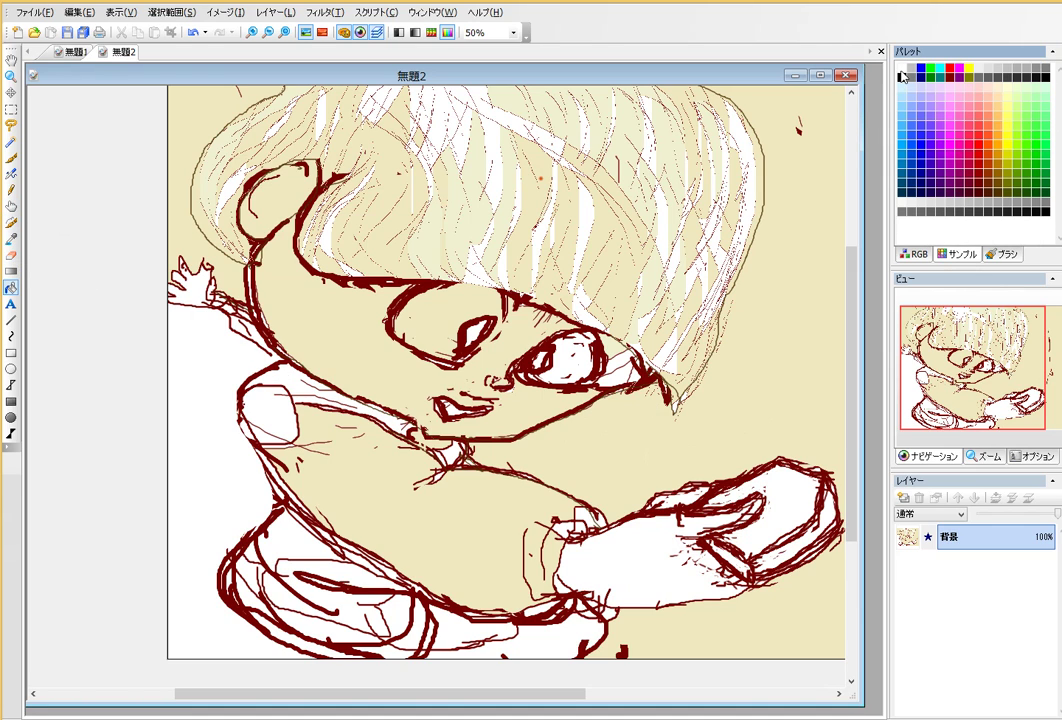
click(450, 303)
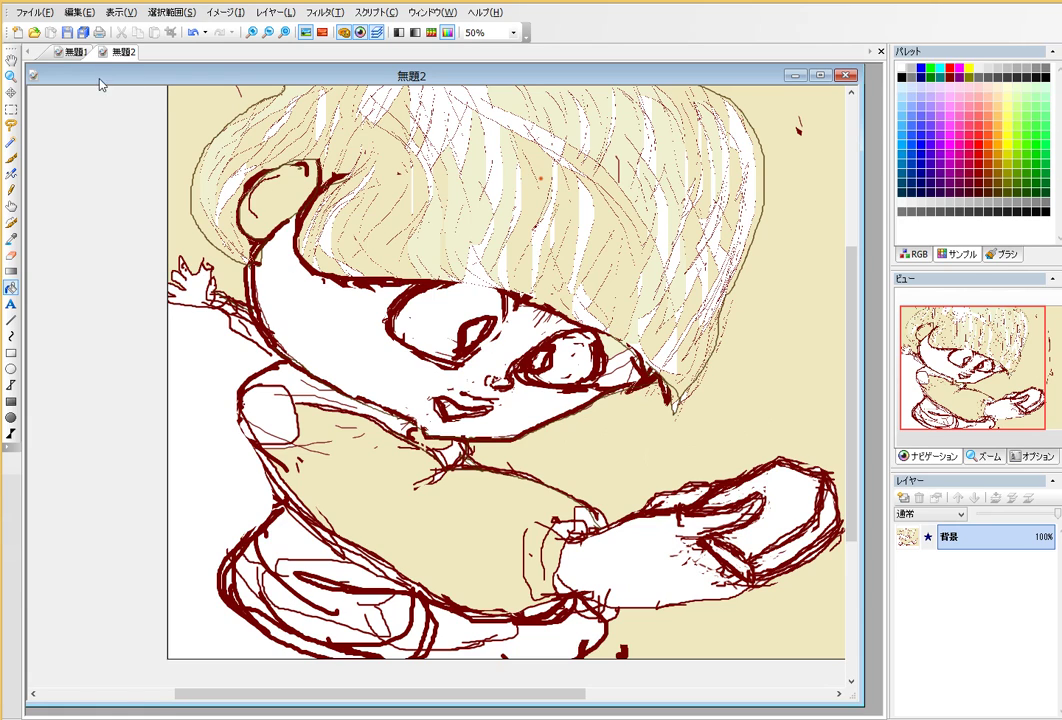
Switch to the Brush tool with a small size preset and pick a new colour from the swatches.
click(10, 157)
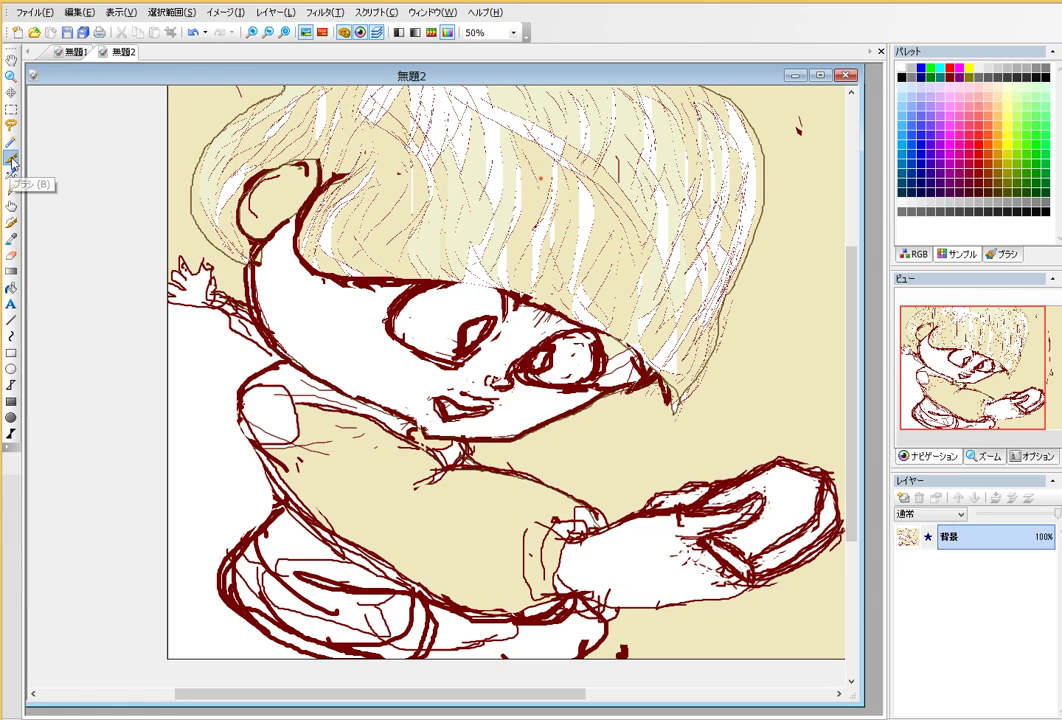
click(1003, 254)
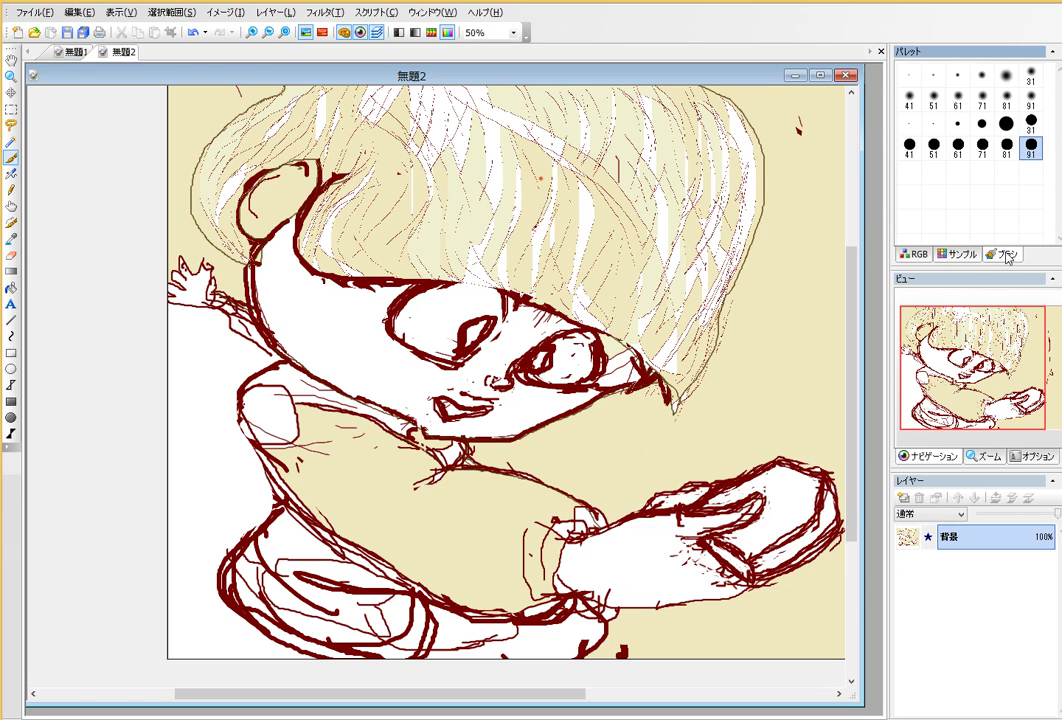
click(933, 75)
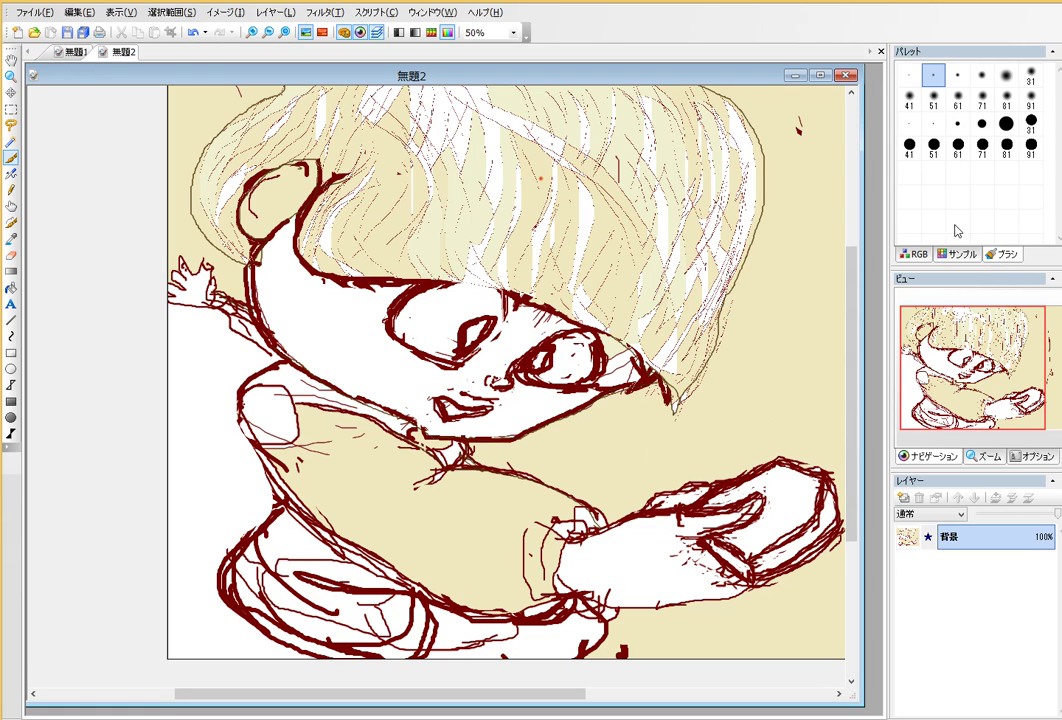
click(961, 256)
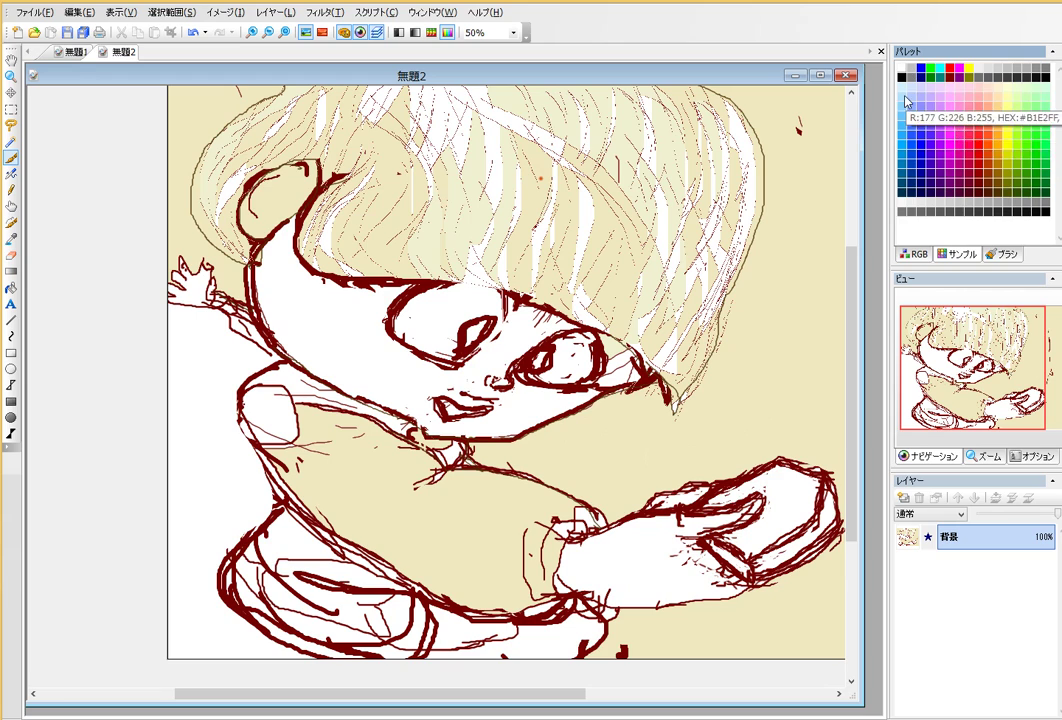
click(978, 187)
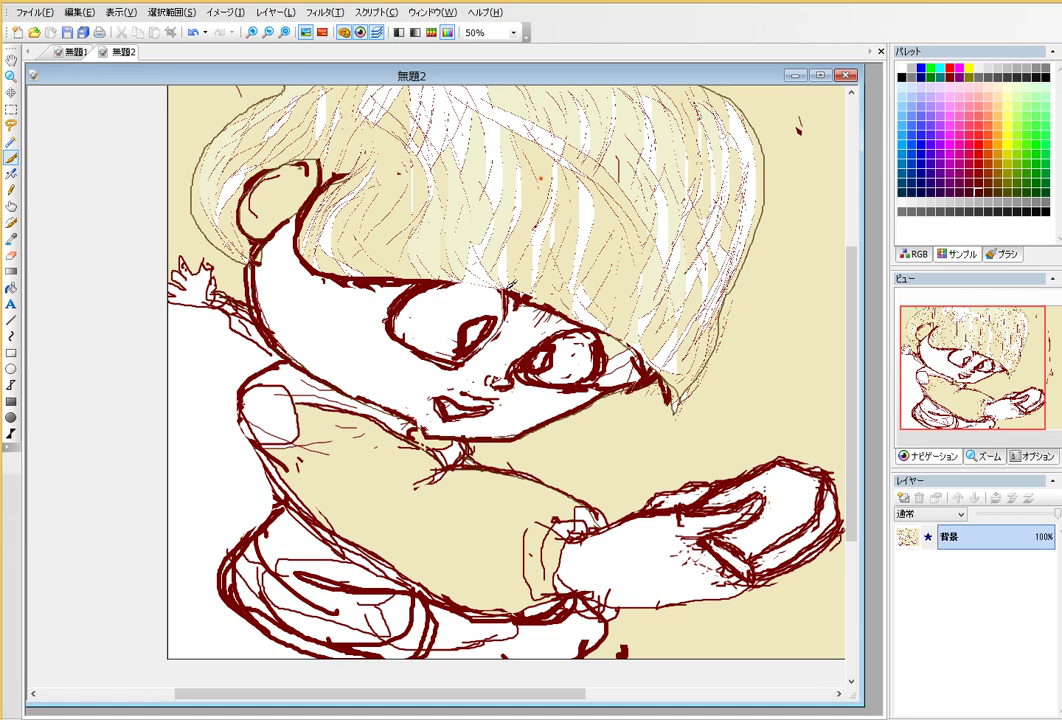
Add a faint brush stroke across the hair, then choose the large size-31 brush preset.
drag(509, 284, 449, 276)
click(1003, 255)
click(1006, 124)
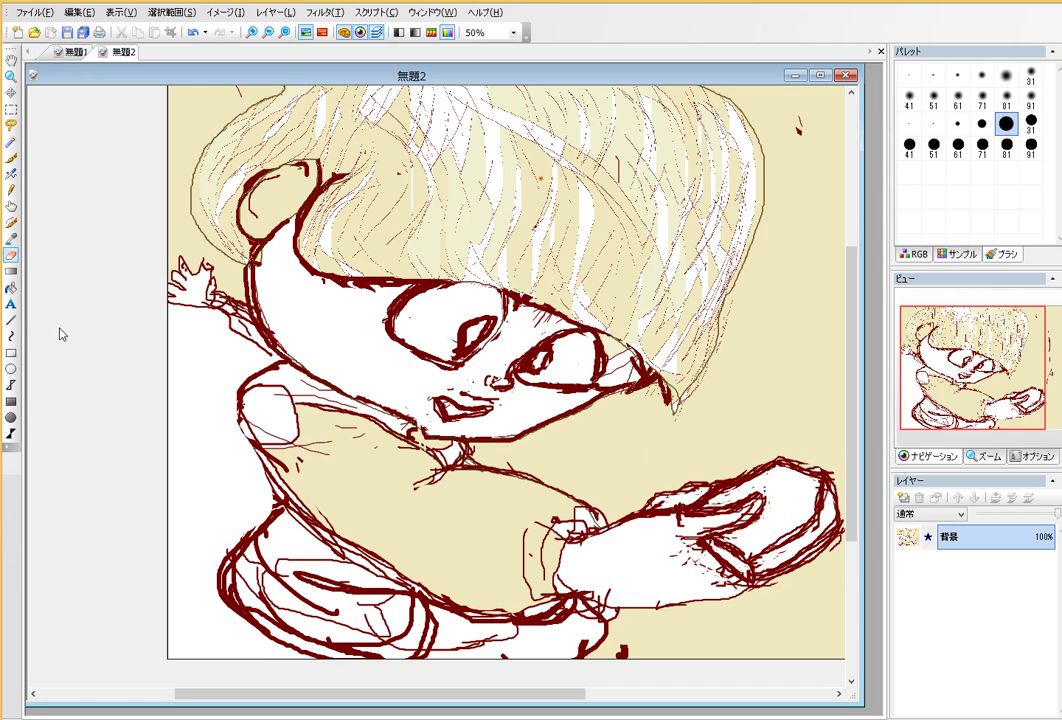
Set up the Brush tool with the soft size-91 preset.
click(11, 288)
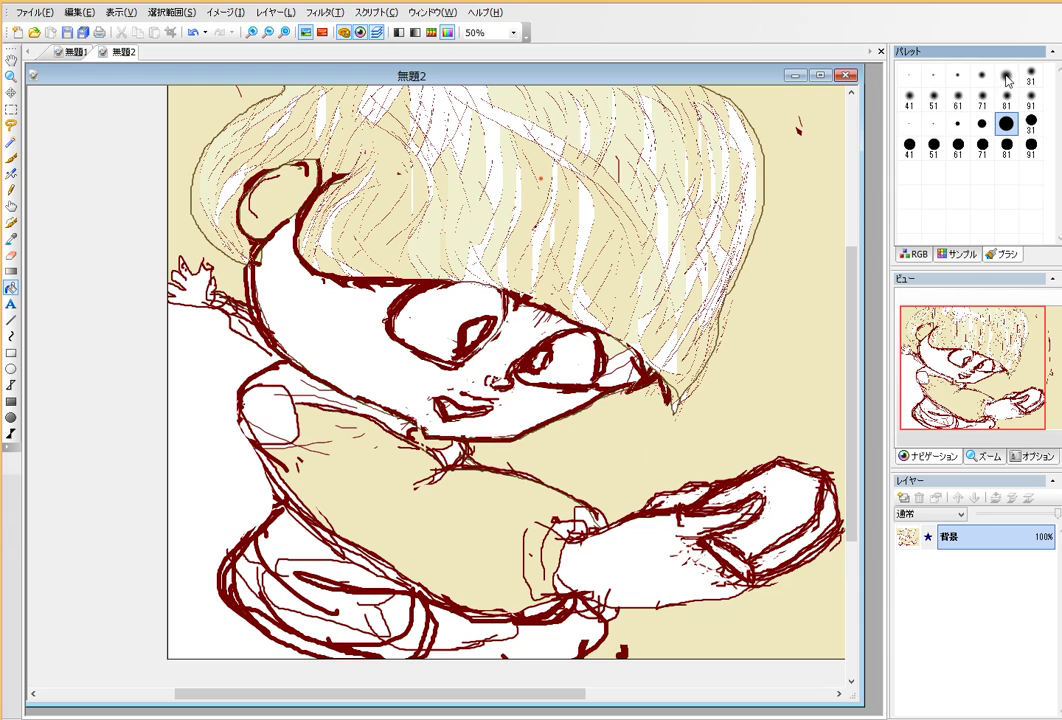
click(1006, 75)
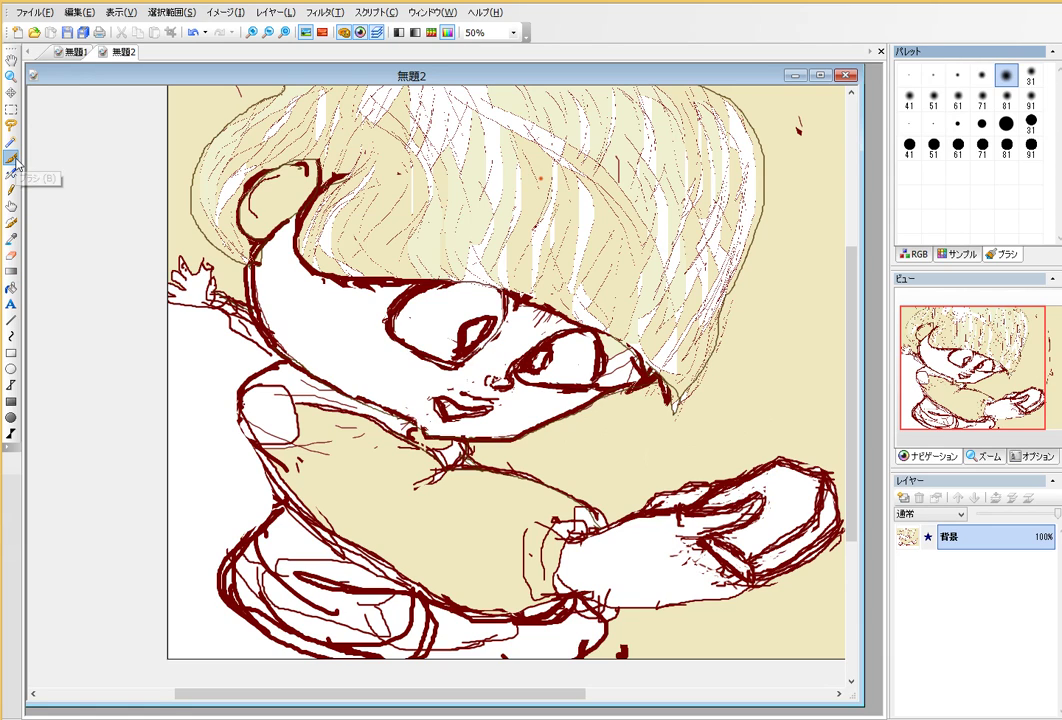
click(10, 157)
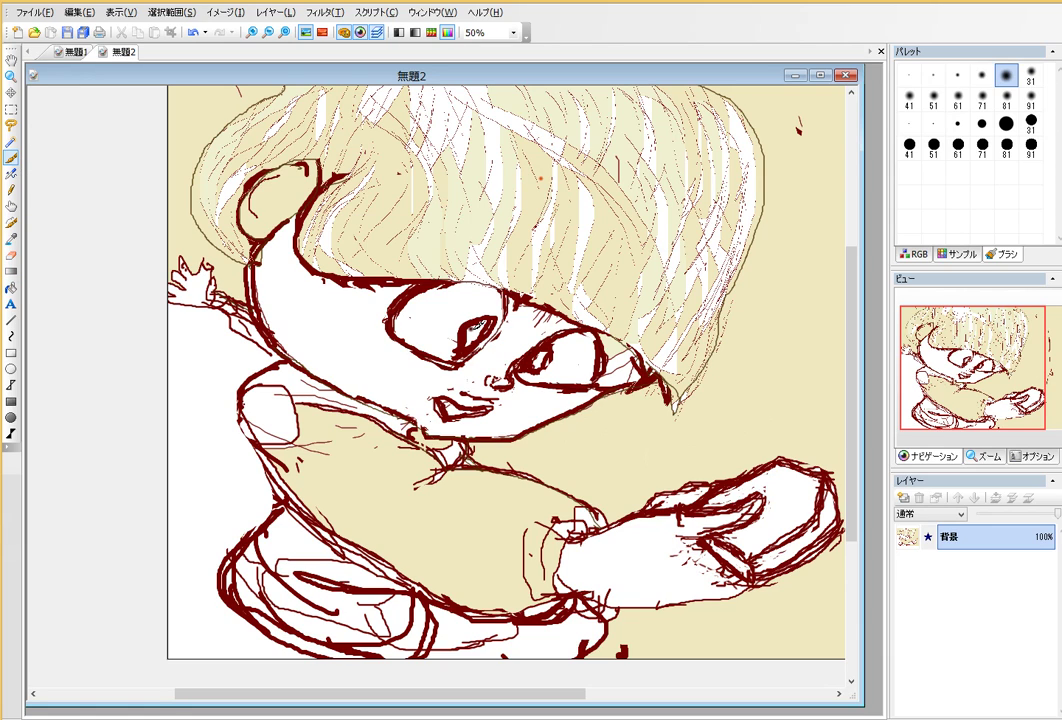
click(1031, 99)
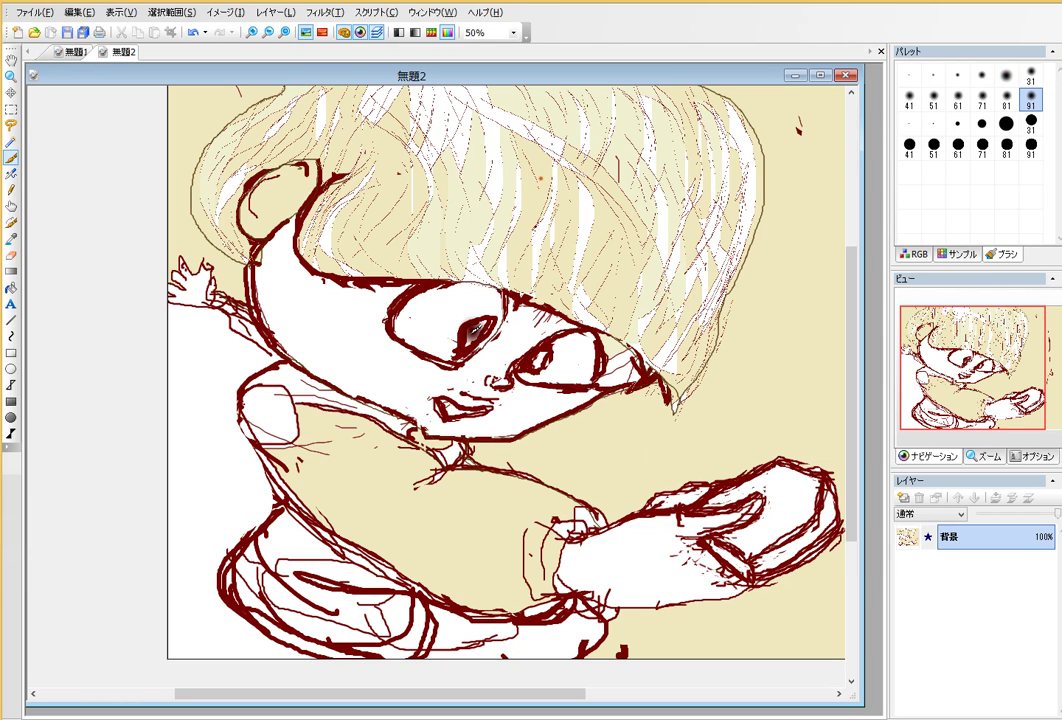
Dab soft dark-red pupils into the left and right eyes, darkening their edges.
drag(468, 332, 477, 340)
drag(457, 333, 451, 348)
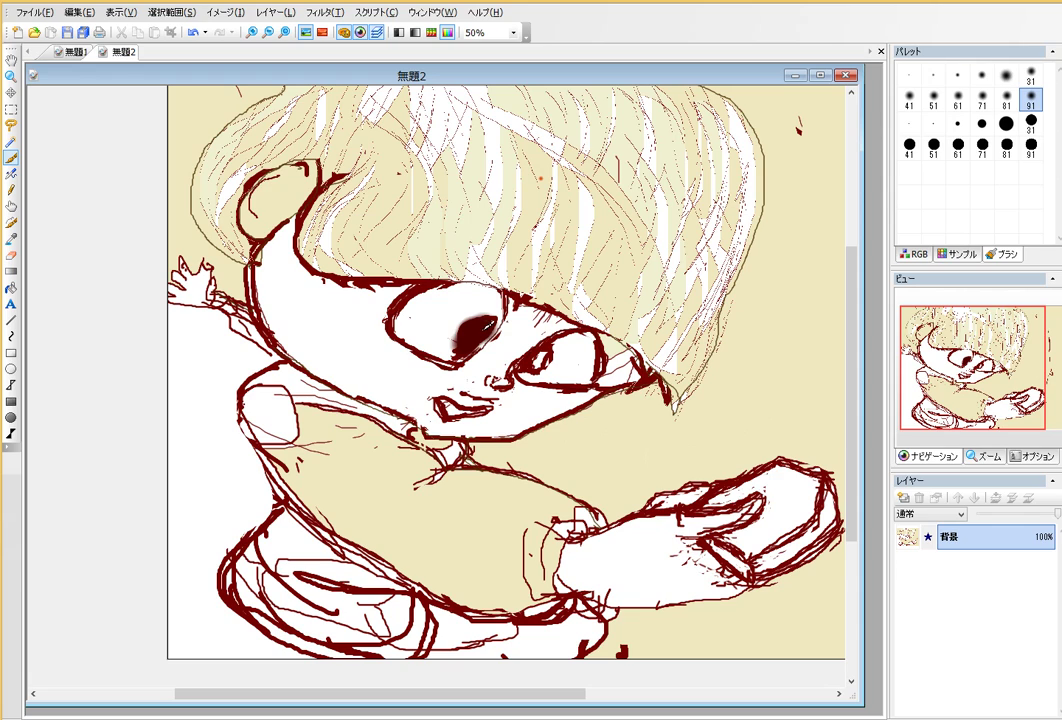
drag(398, 289, 392, 293)
drag(470, 327, 486, 321)
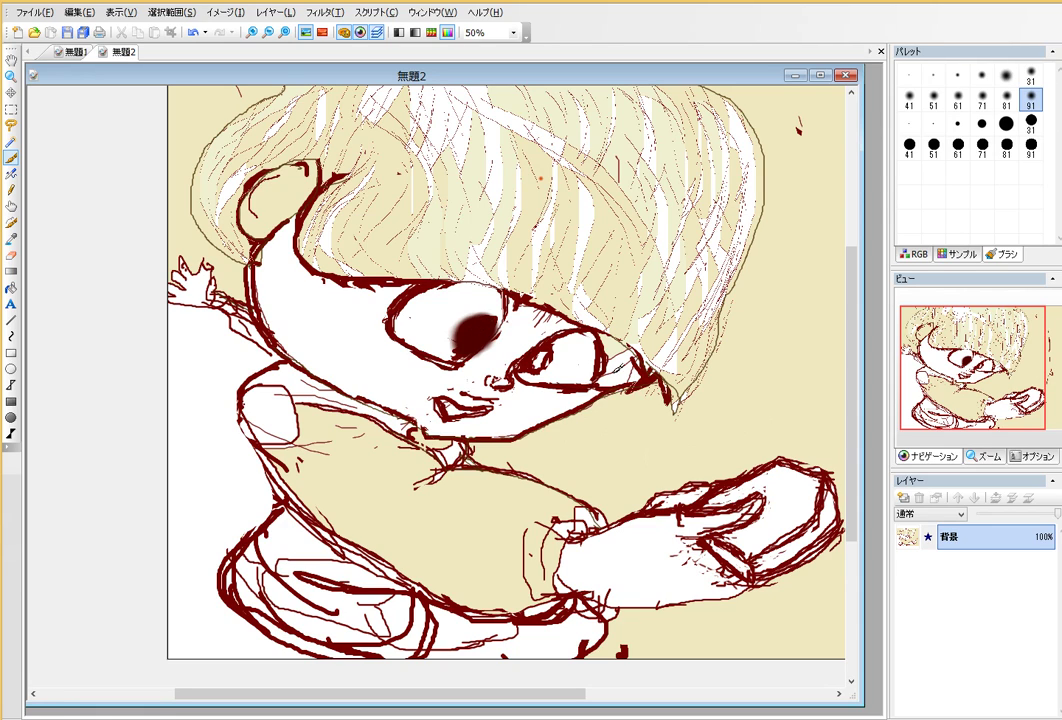
drag(536, 359, 547, 354)
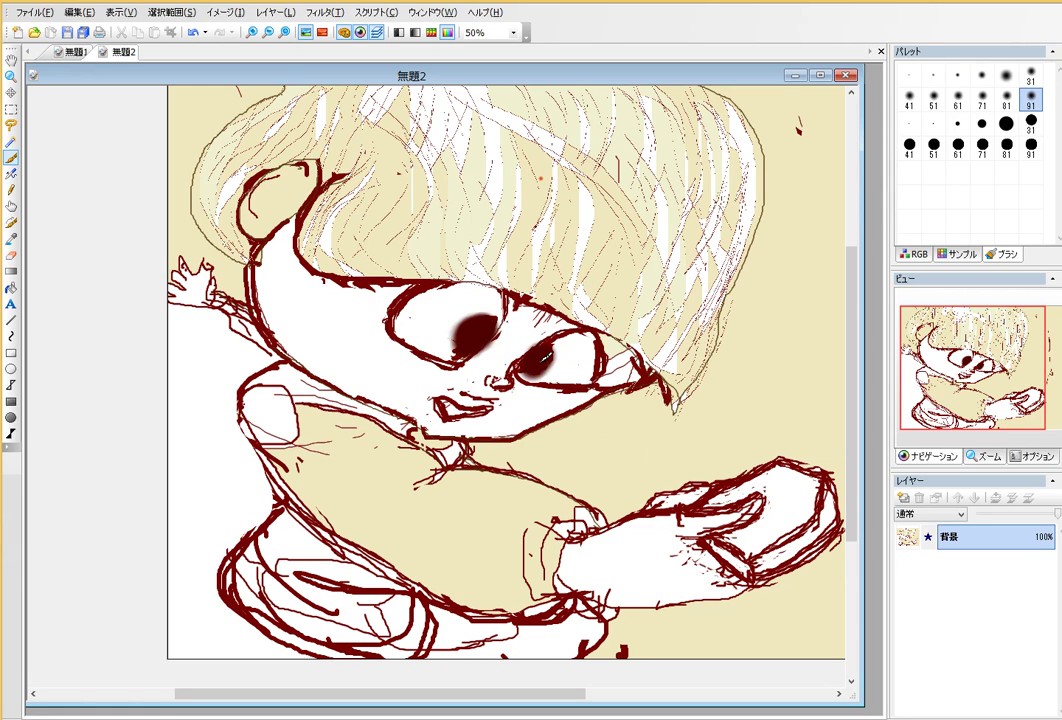
drag(454, 304, 458, 290)
drag(548, 372, 553, 358)
Paint a white highlight across the left pupil, then darken the pupils near-black with the soft 91 brush.
click(957, 257)
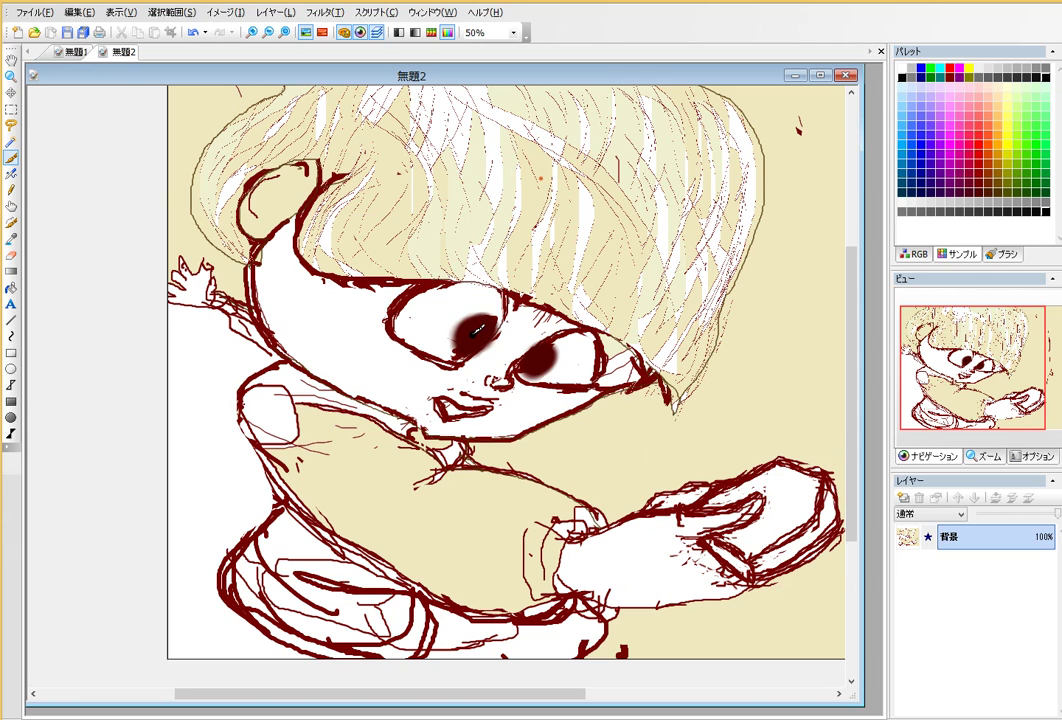
drag(476, 333, 493, 325)
click(998, 255)
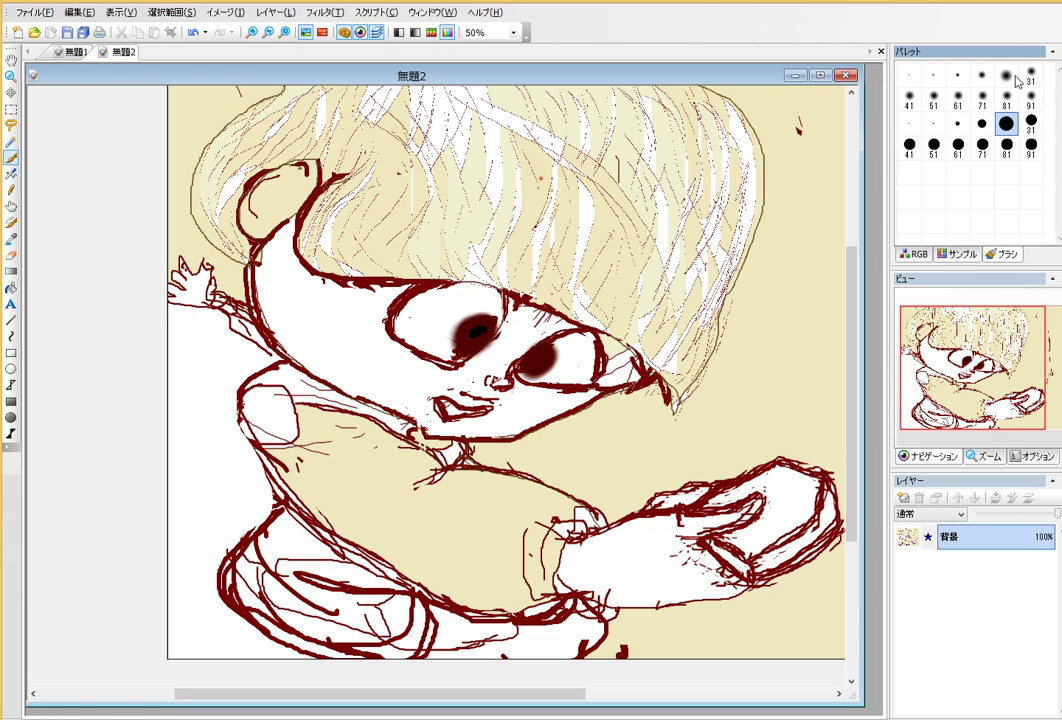
click(1006, 75)
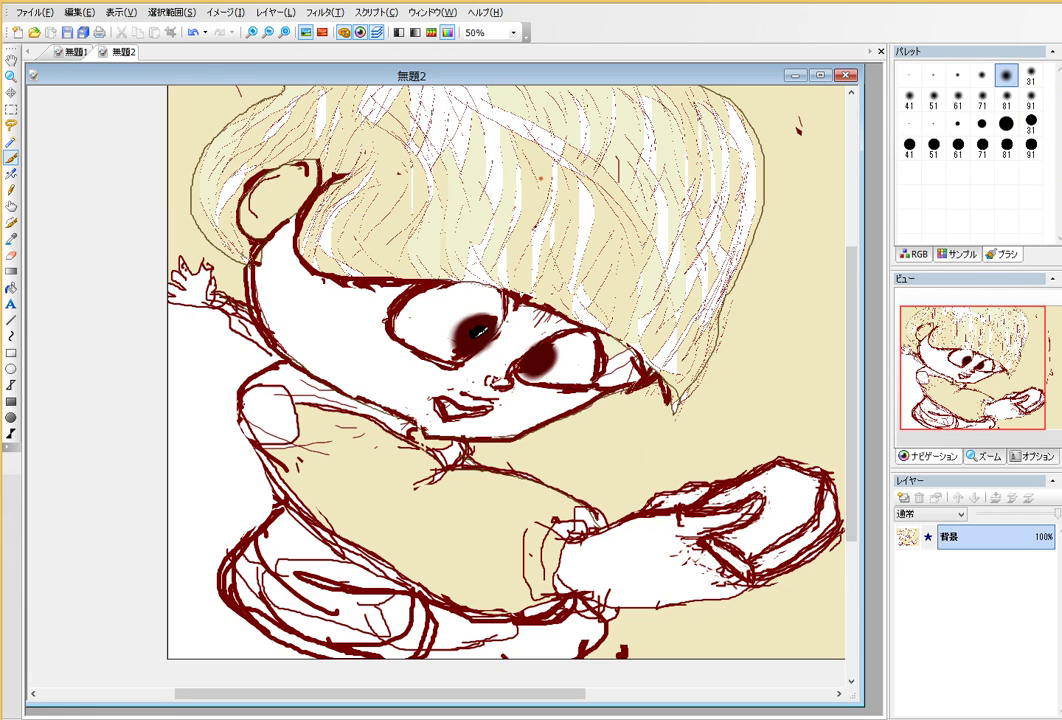
click(1031, 96)
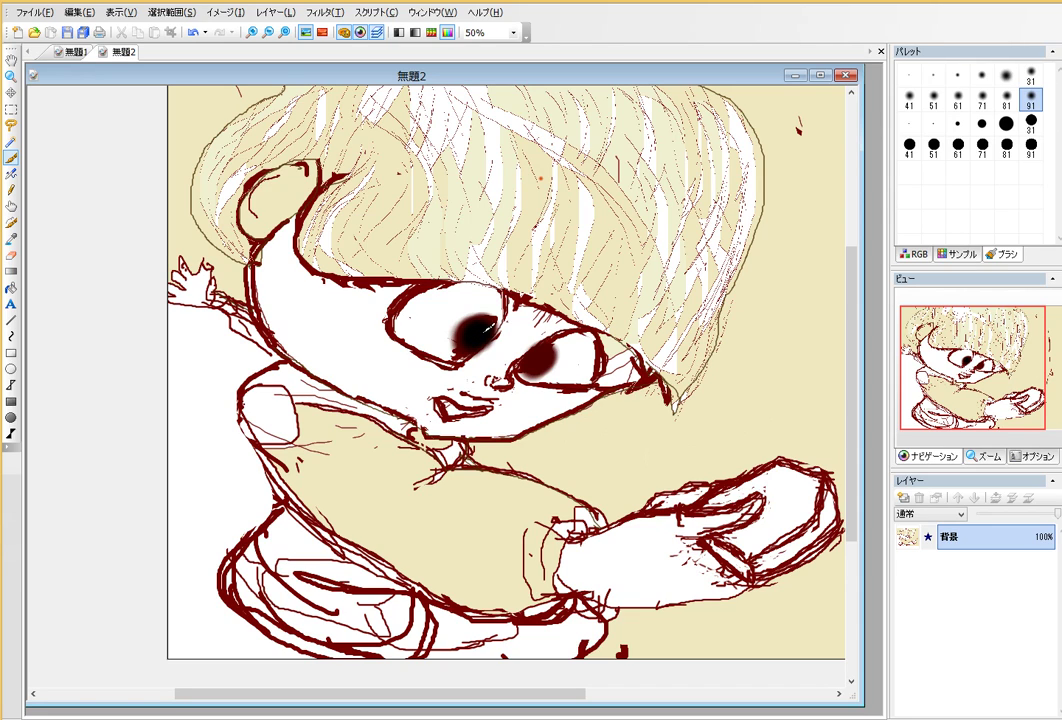
click(547, 347)
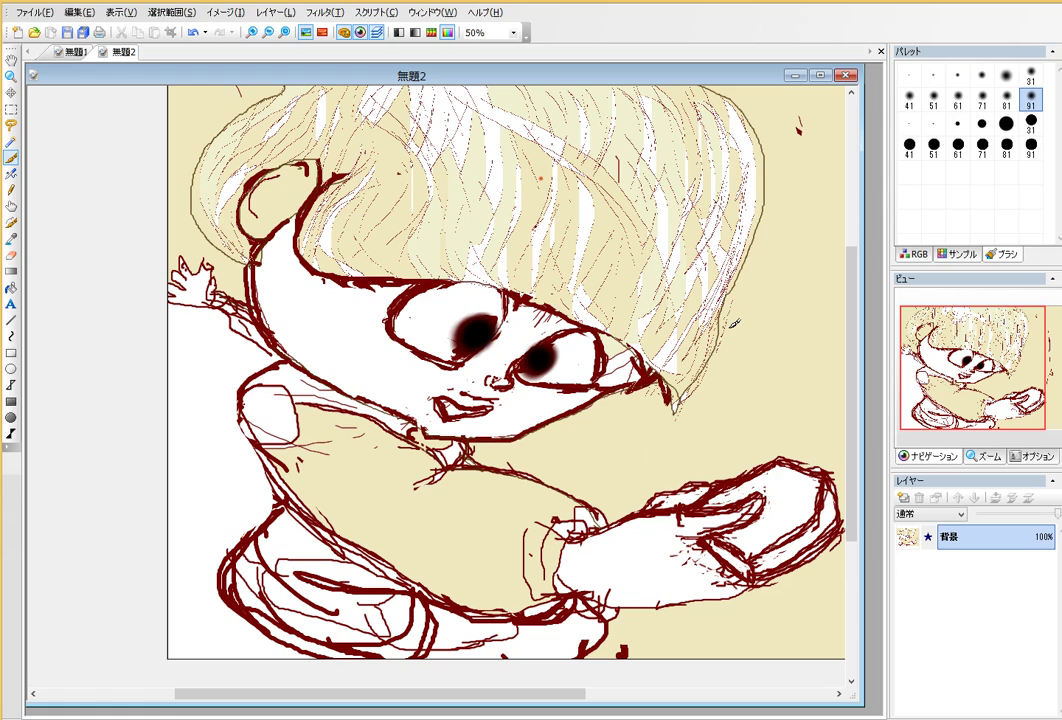
Choose the hard size-51 brush preset.
click(982, 124)
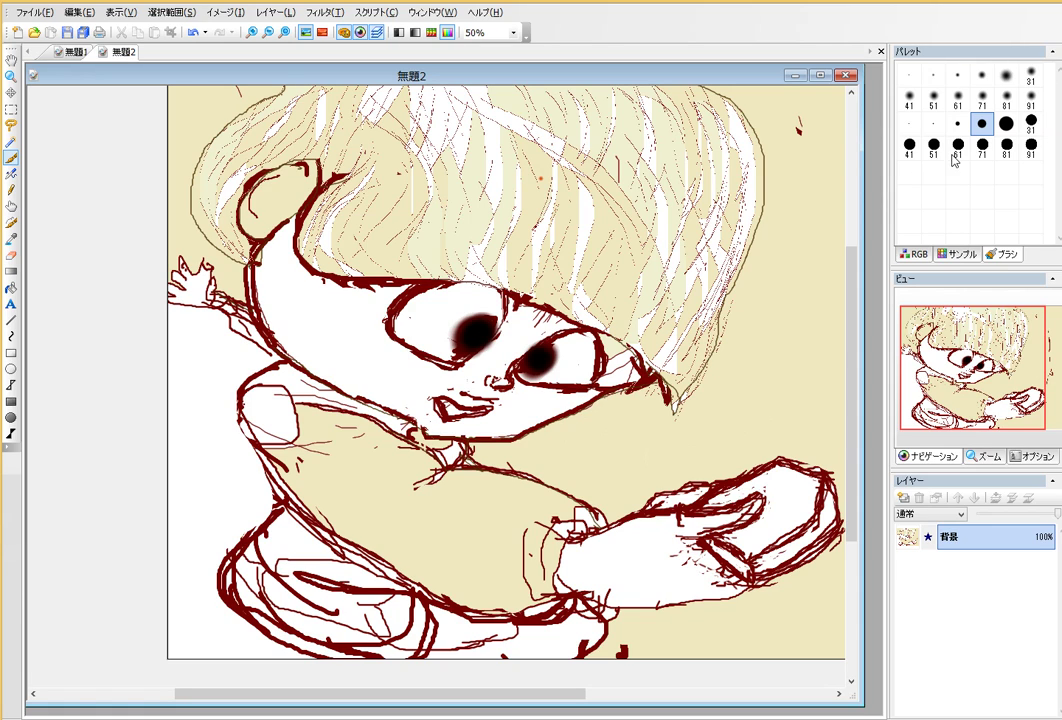
click(1006, 123)
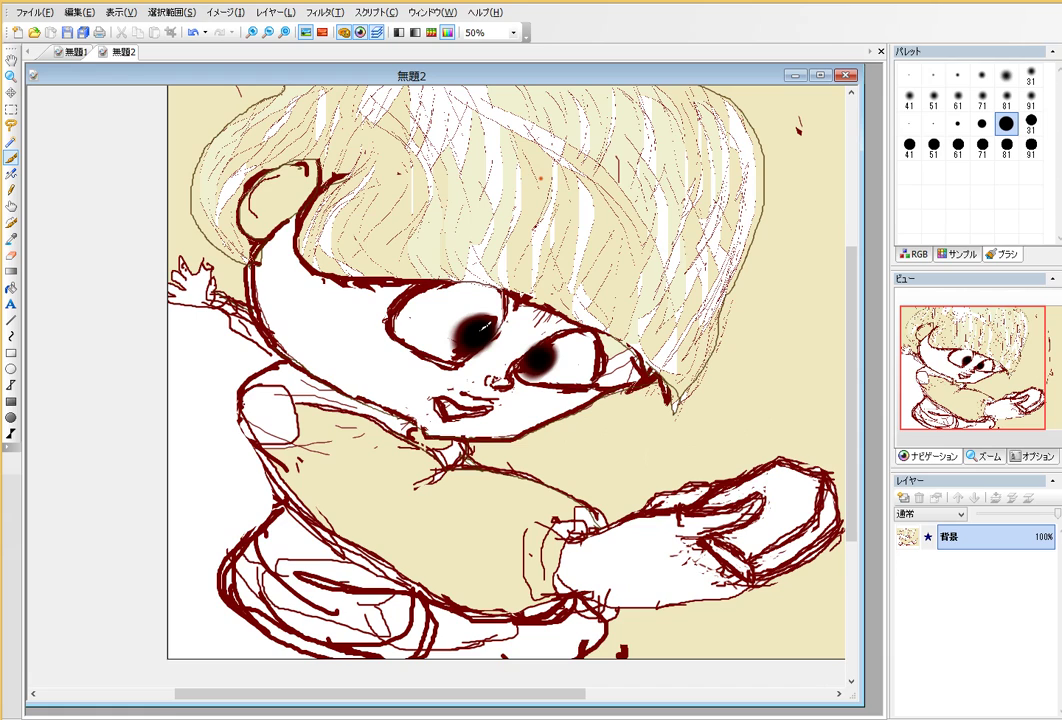
click(934, 145)
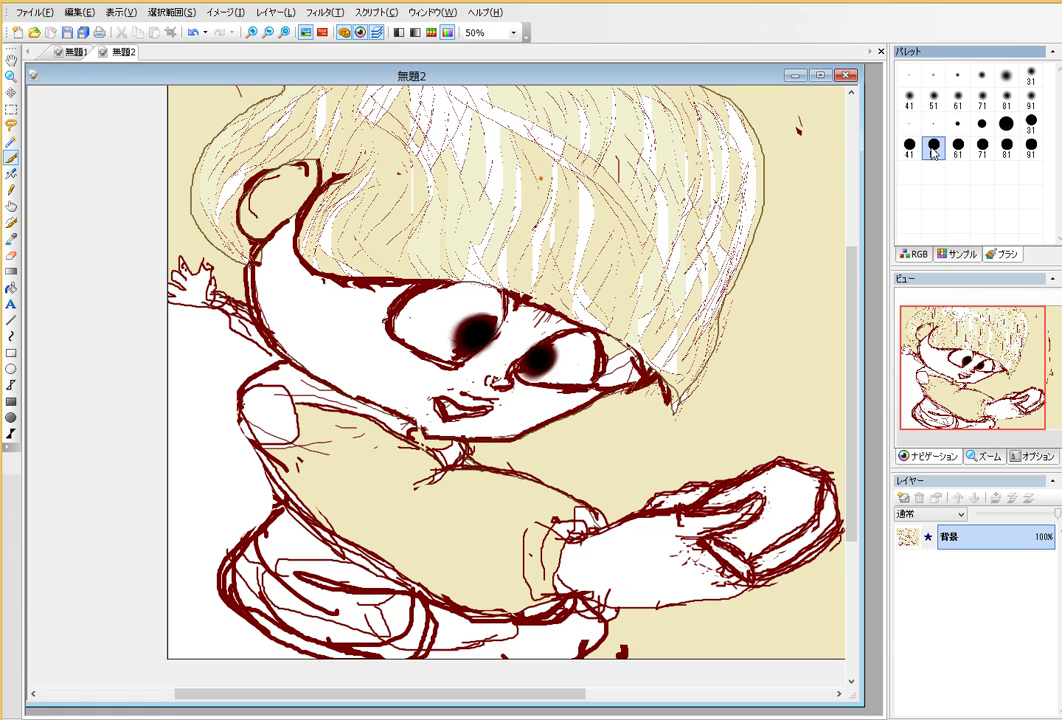
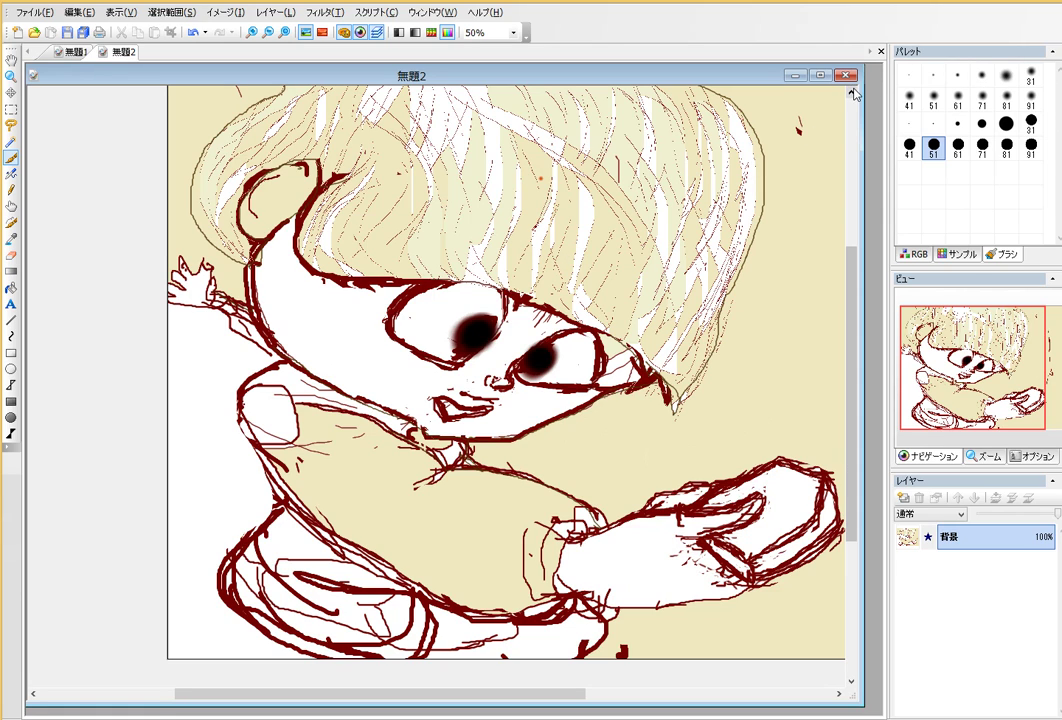
Select the large soft 91 brush from the brush presets.
click(960, 254)
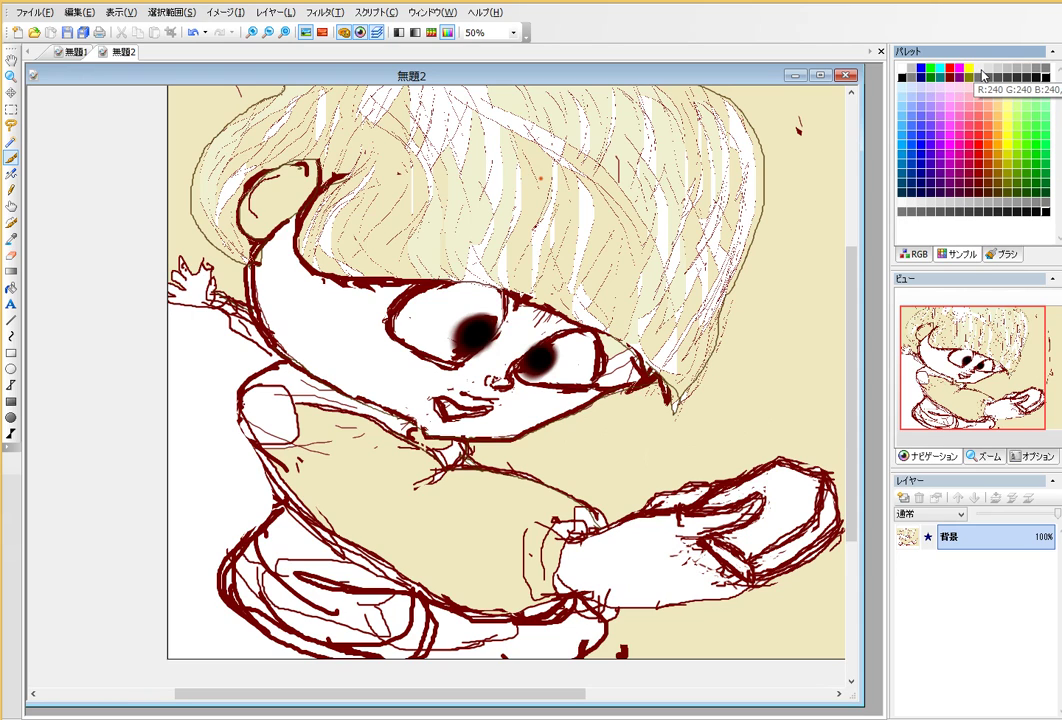
click(1004, 254)
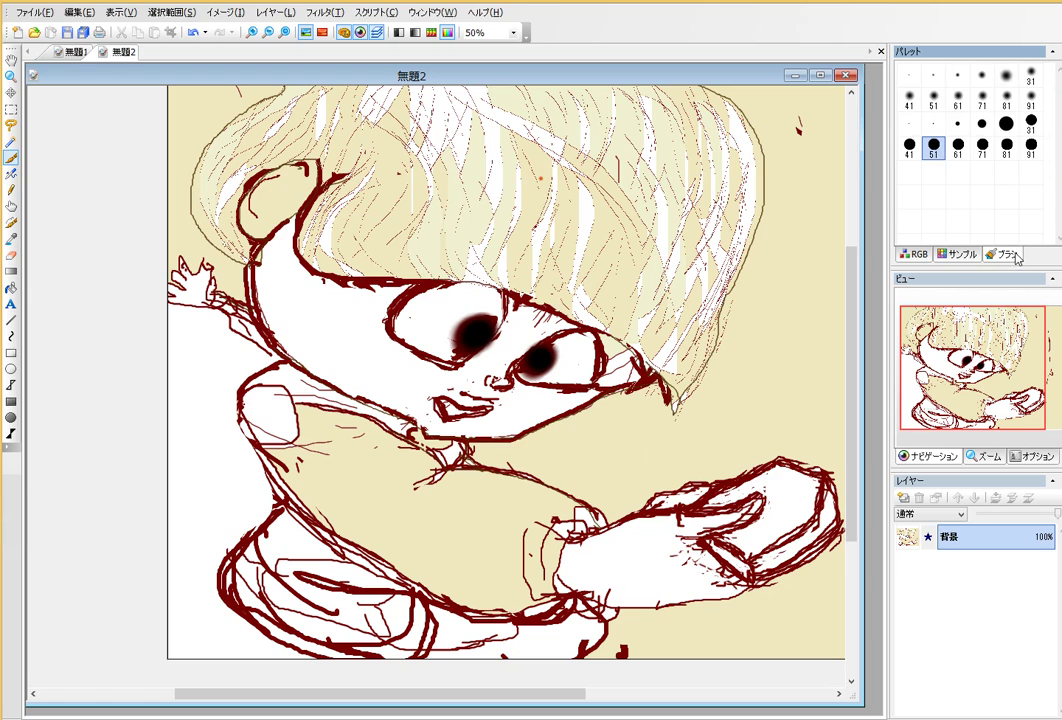
click(1033, 97)
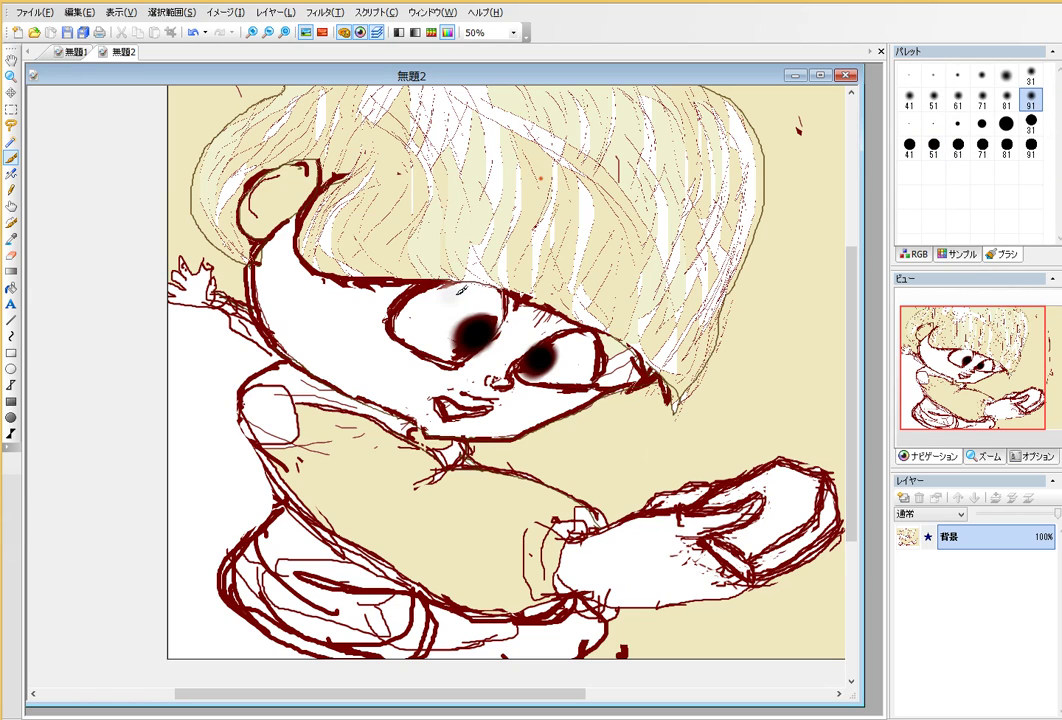
Paint soft white highlights above the left eye and around both pupils.
mouse_move(462, 290)
mouse_down()
mouse_move(500, 307)
mouse_move(480, 303)
mouse_up()
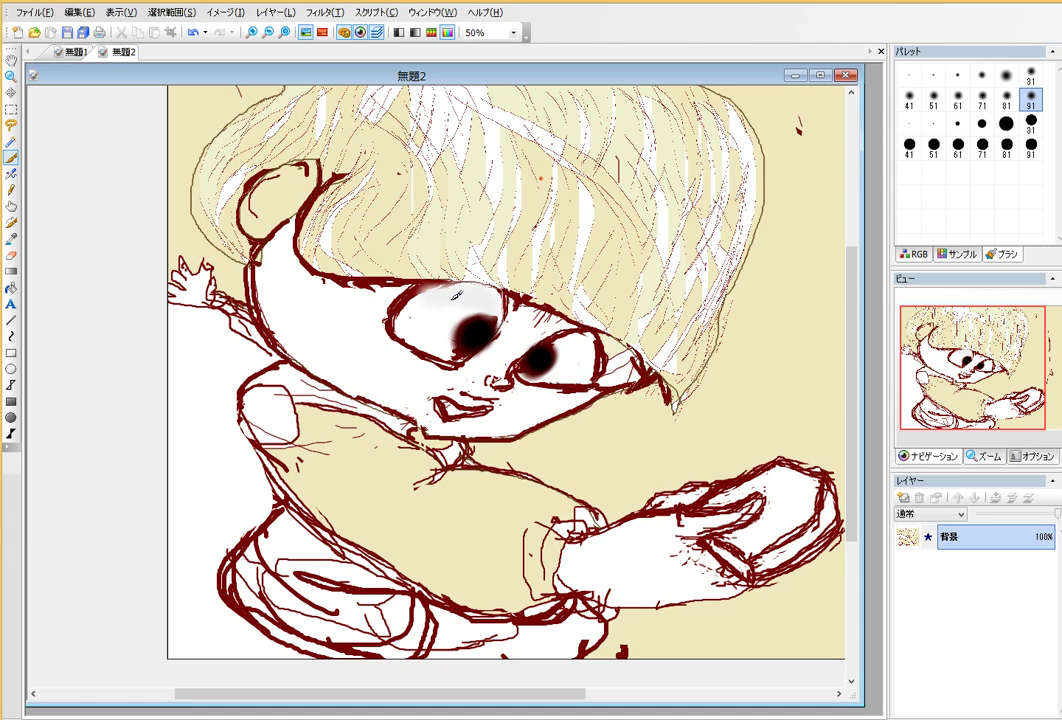
drag(455, 296, 486, 313)
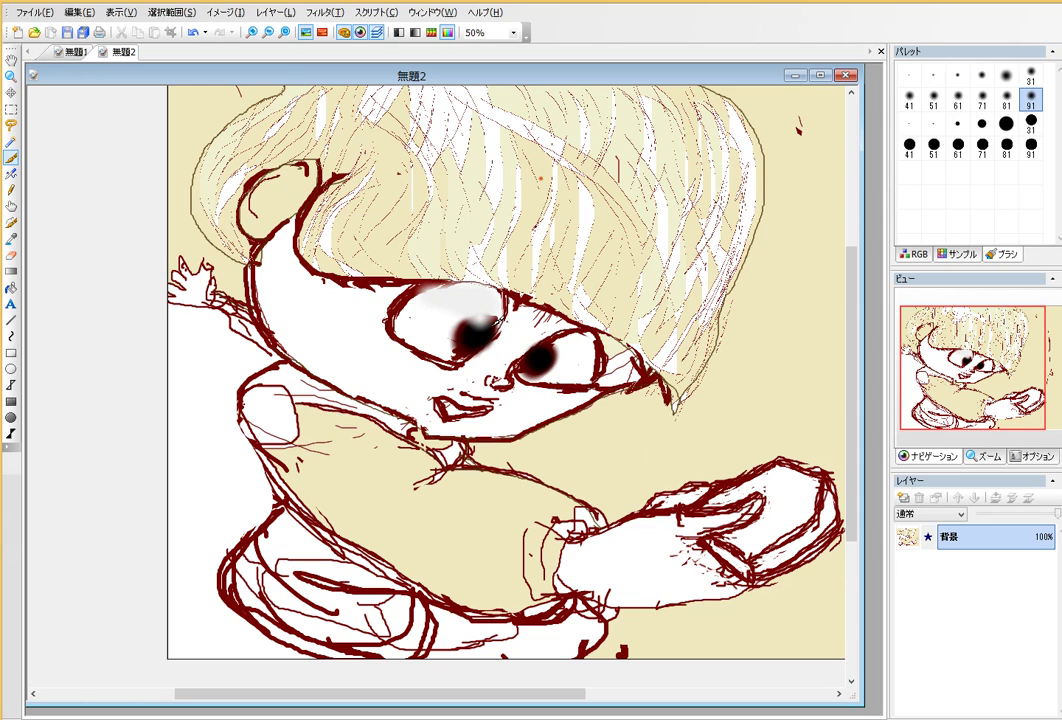
drag(567, 341, 576, 344)
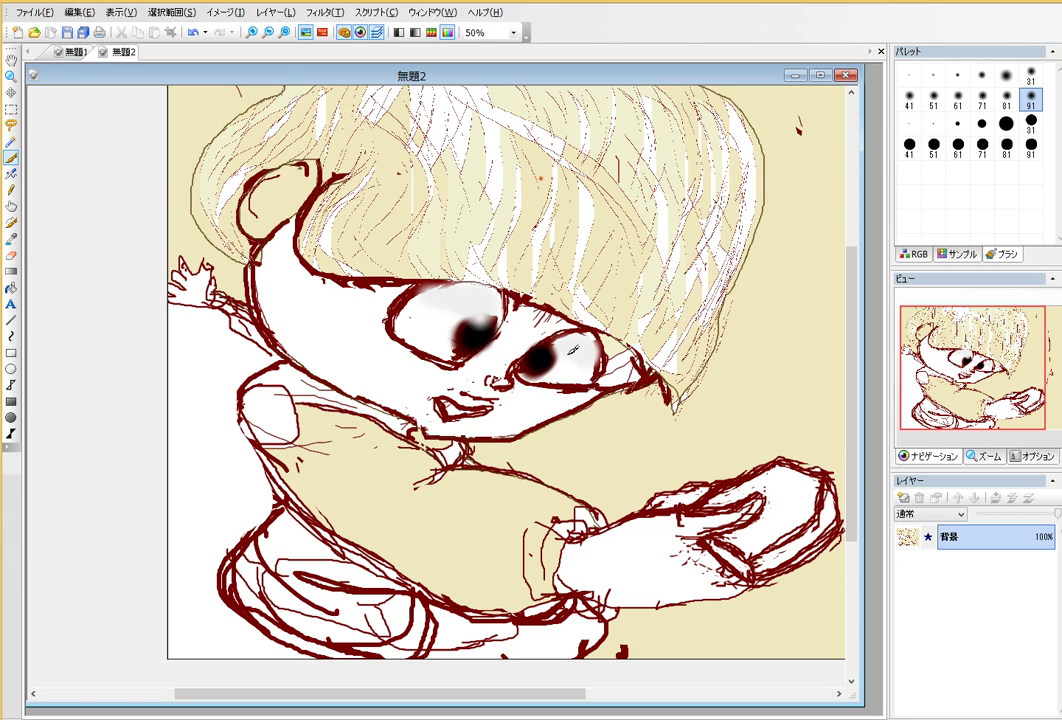
drag(575, 350, 556, 352)
Choose a hard brush, then undo the stray hair marks and a dark test stroke.
click(962, 255)
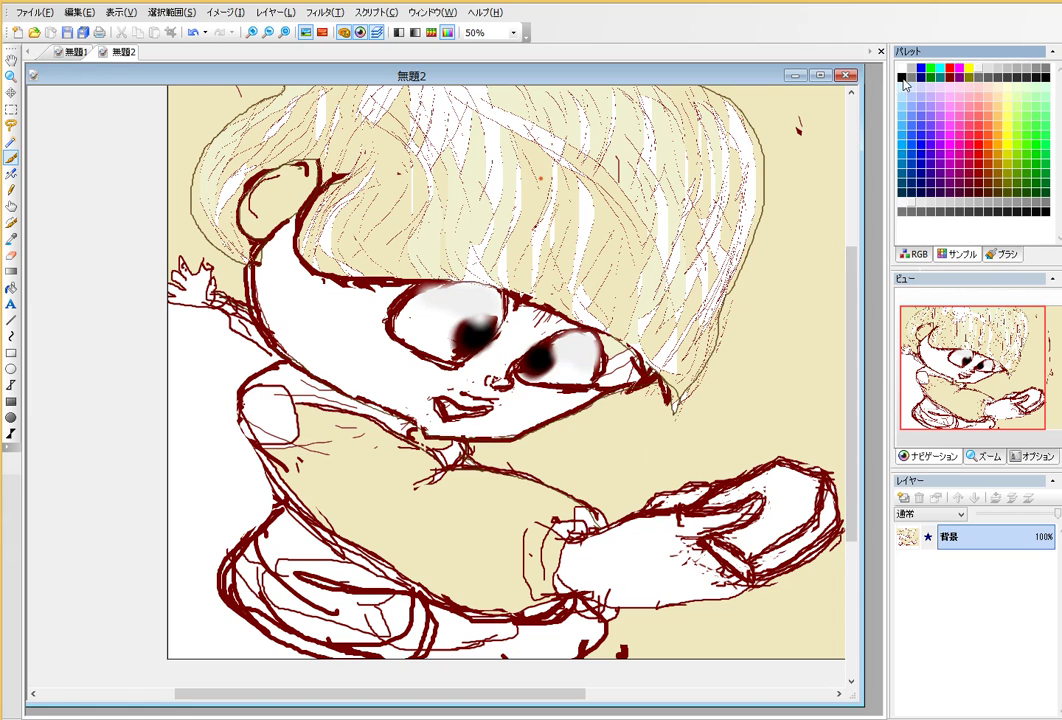
click(1000, 254)
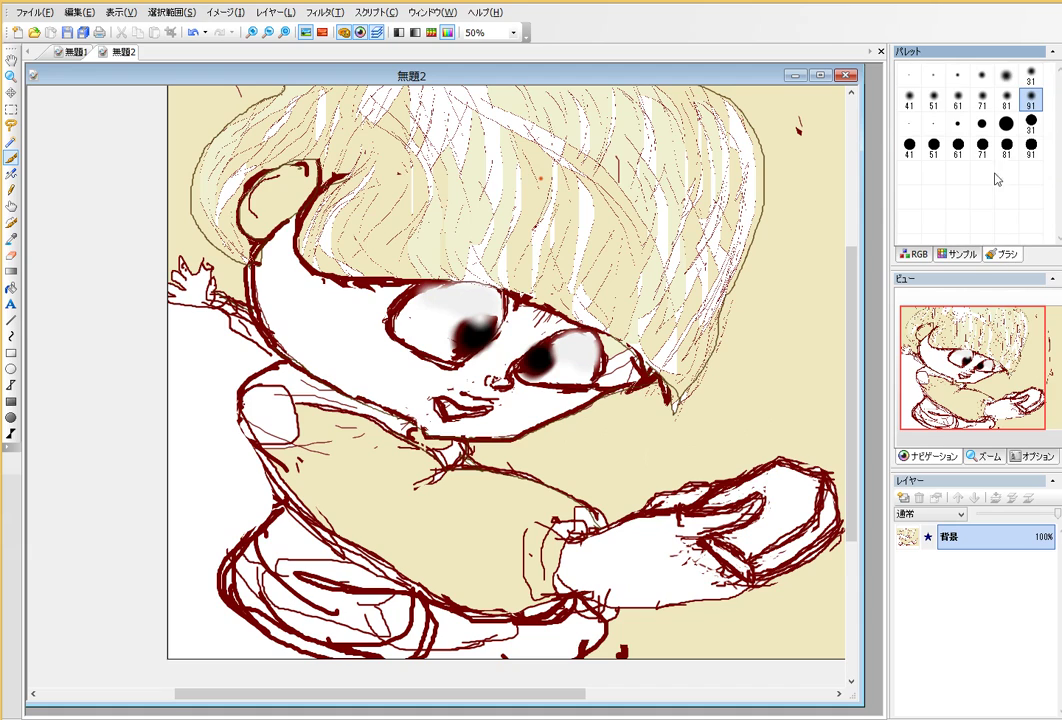
click(958, 123)
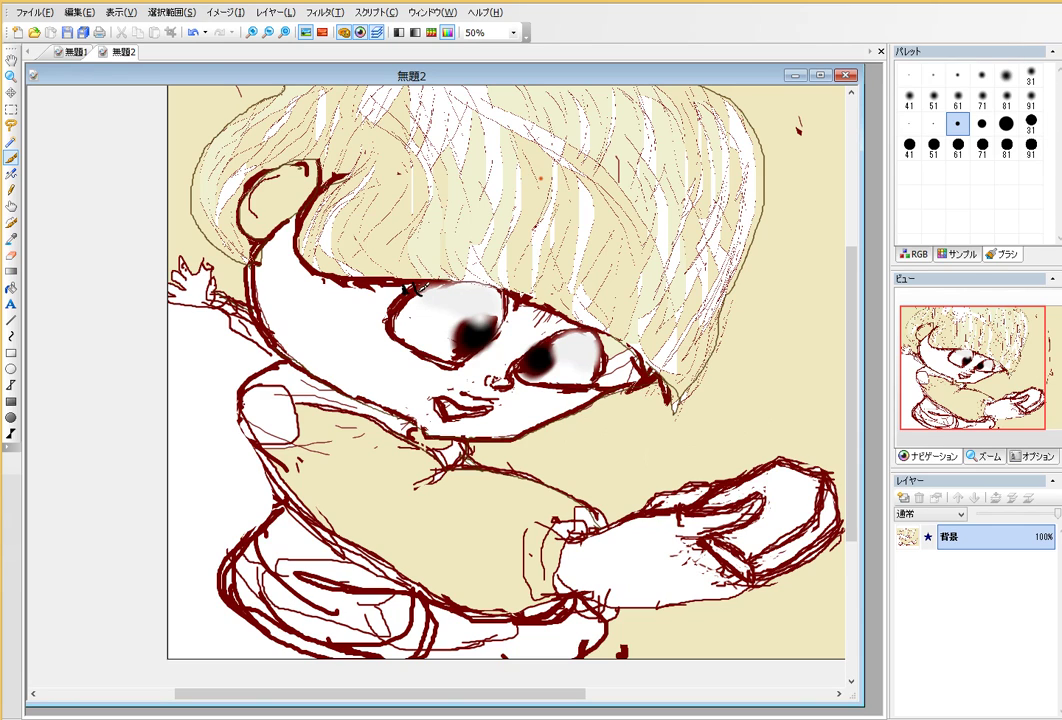
click(199, 36)
click(199, 36)
drag(347, 238, 374, 229)
click(982, 147)
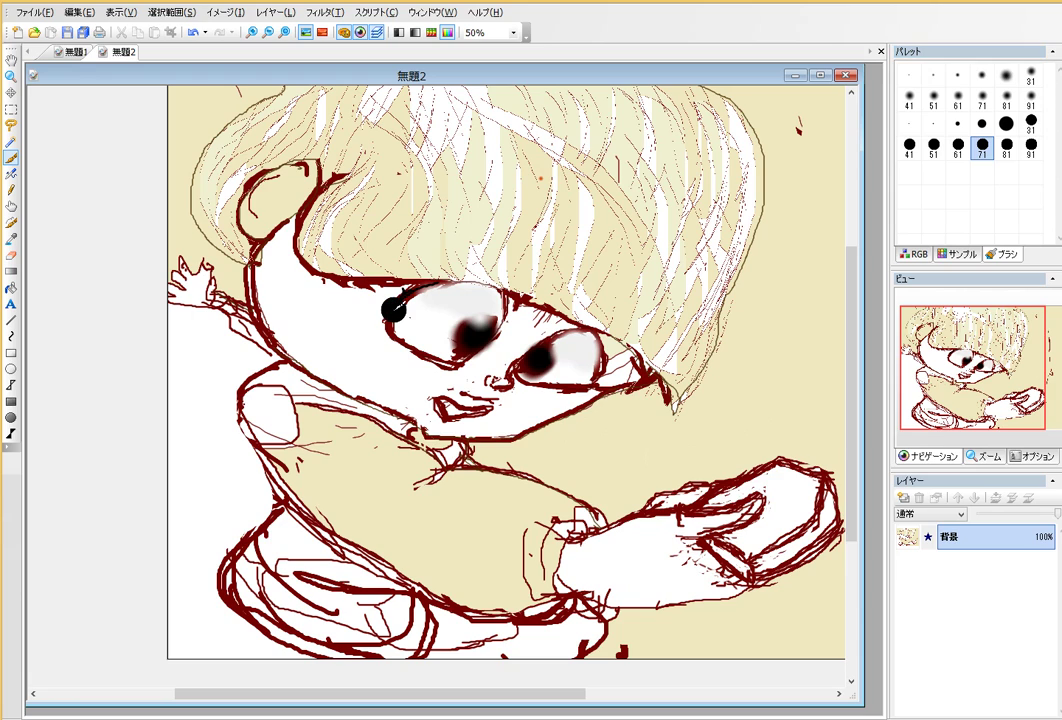
click(193, 32)
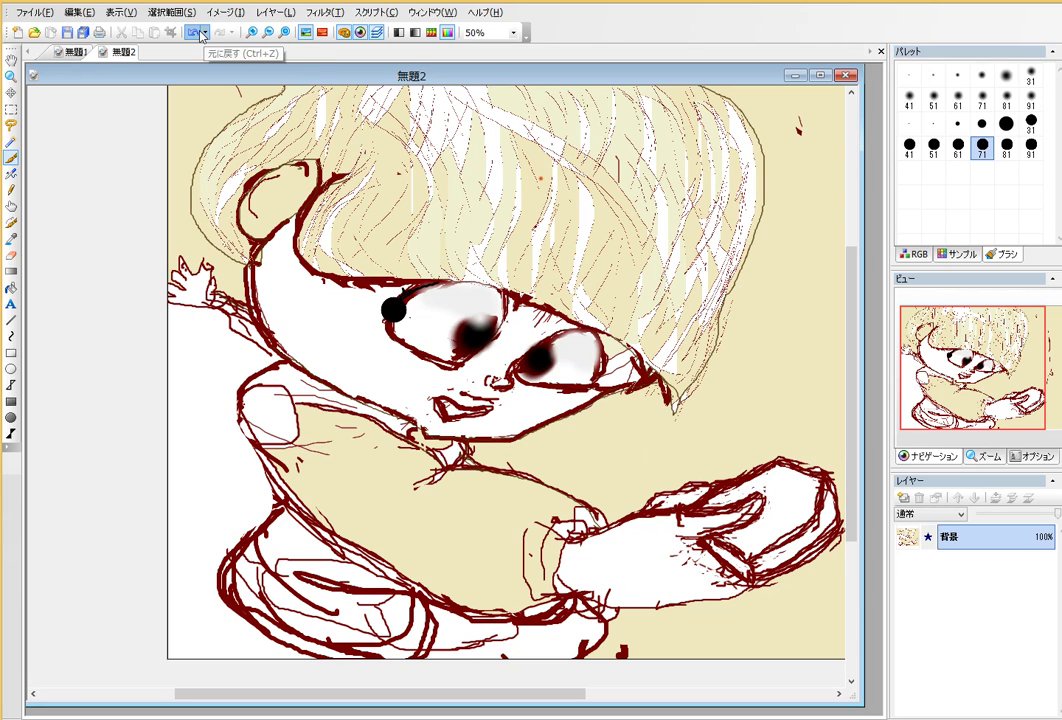
Try a thick dark size-41 line over the left eye, then undo it.
key(bracketleft)
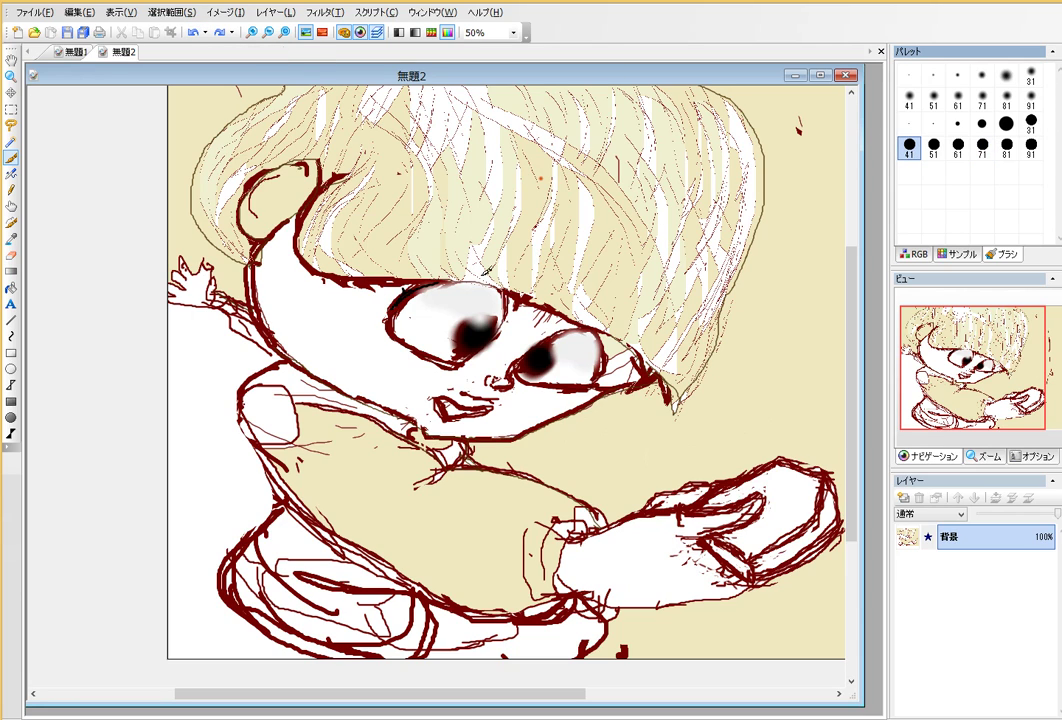
click(390, 305)
drag(390, 305, 450, 279)
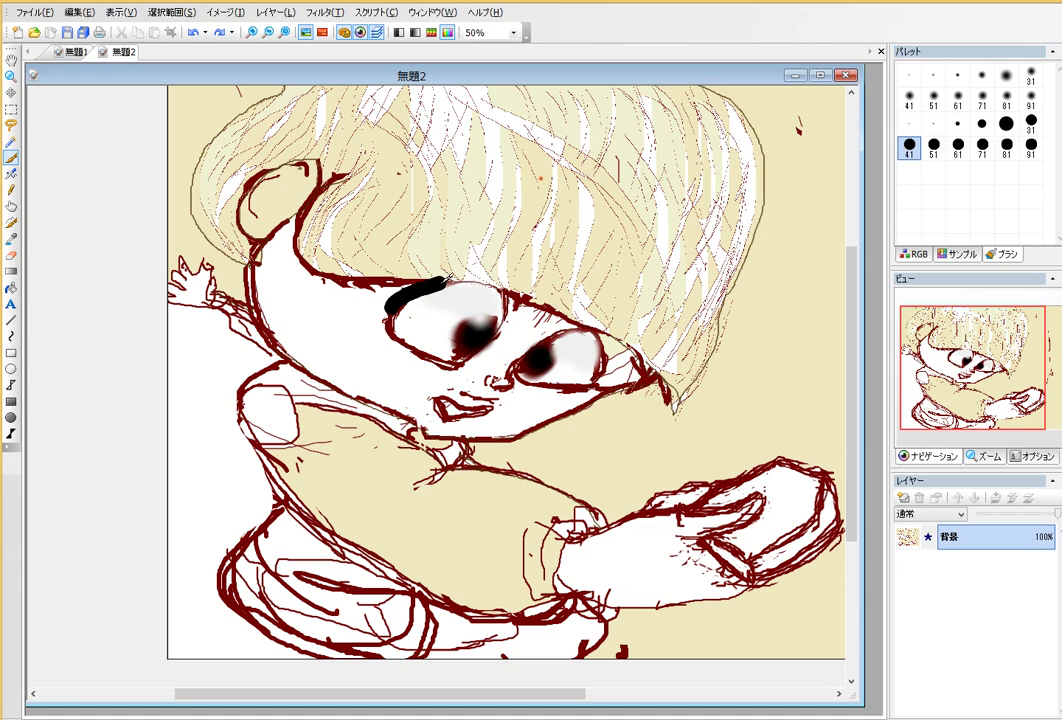
click(194, 33)
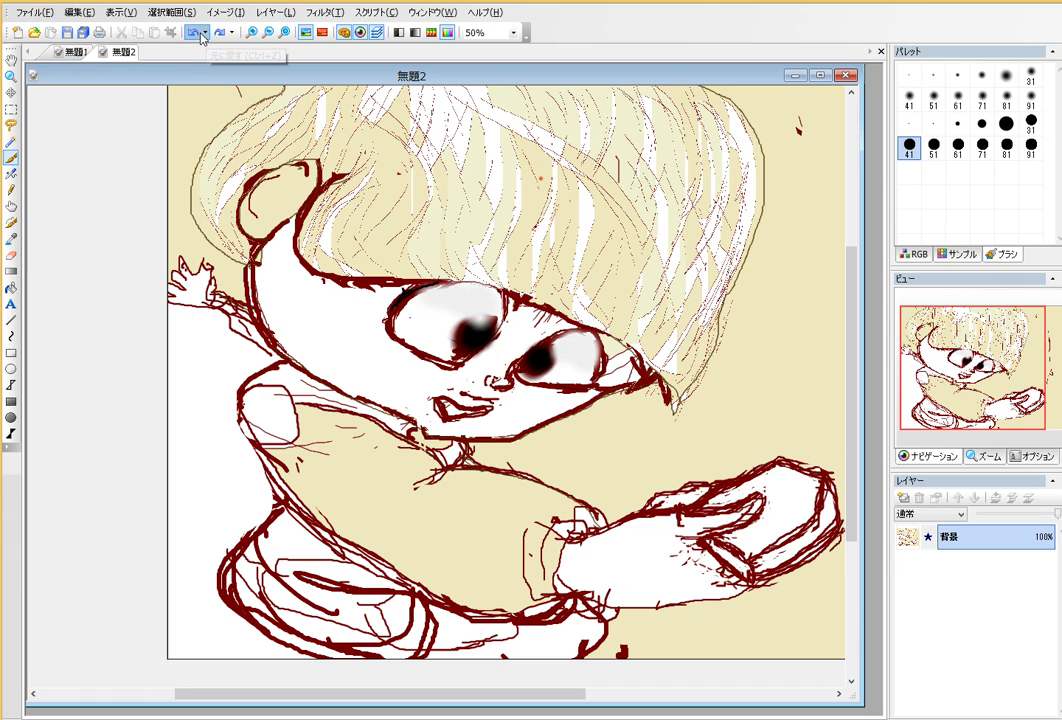
With a larger hard round brush, ink the left upper lid and its vertical end stroke.
click(982, 123)
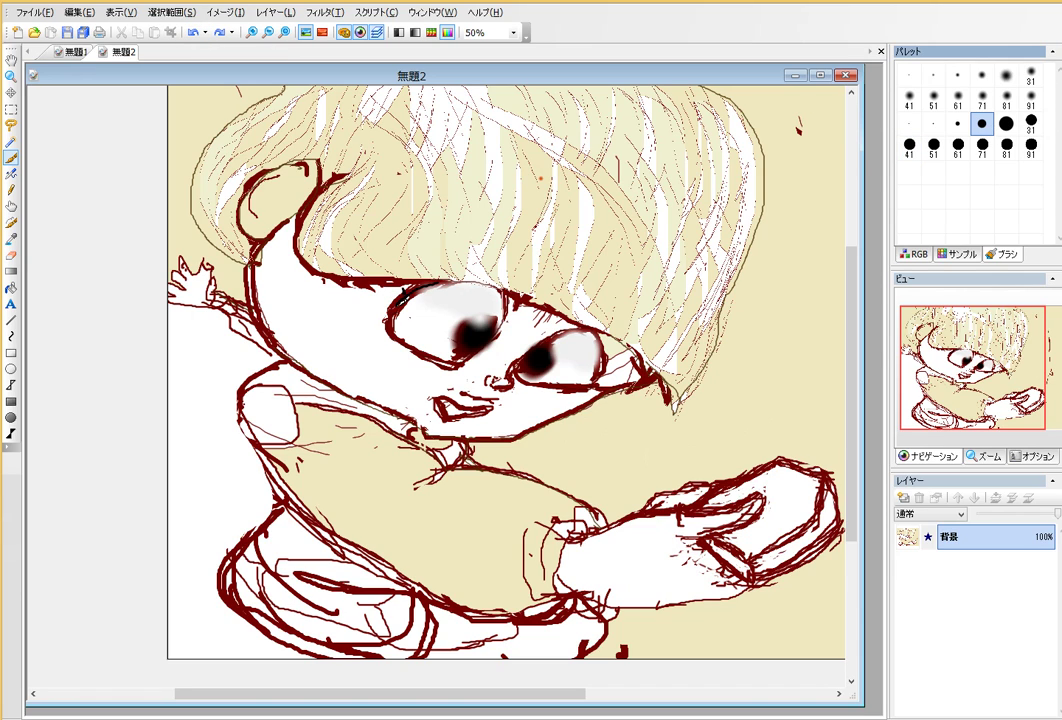
click(1006, 123)
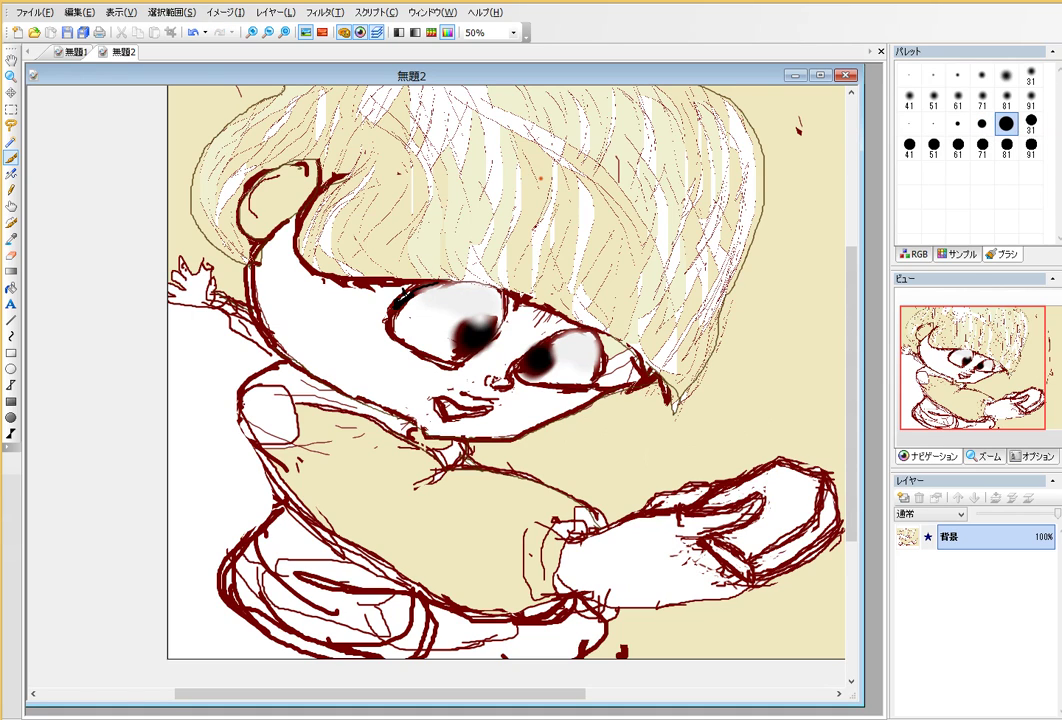
drag(412, 296, 449, 284)
drag(503, 290, 503, 320)
drag(428, 301, 488, 268)
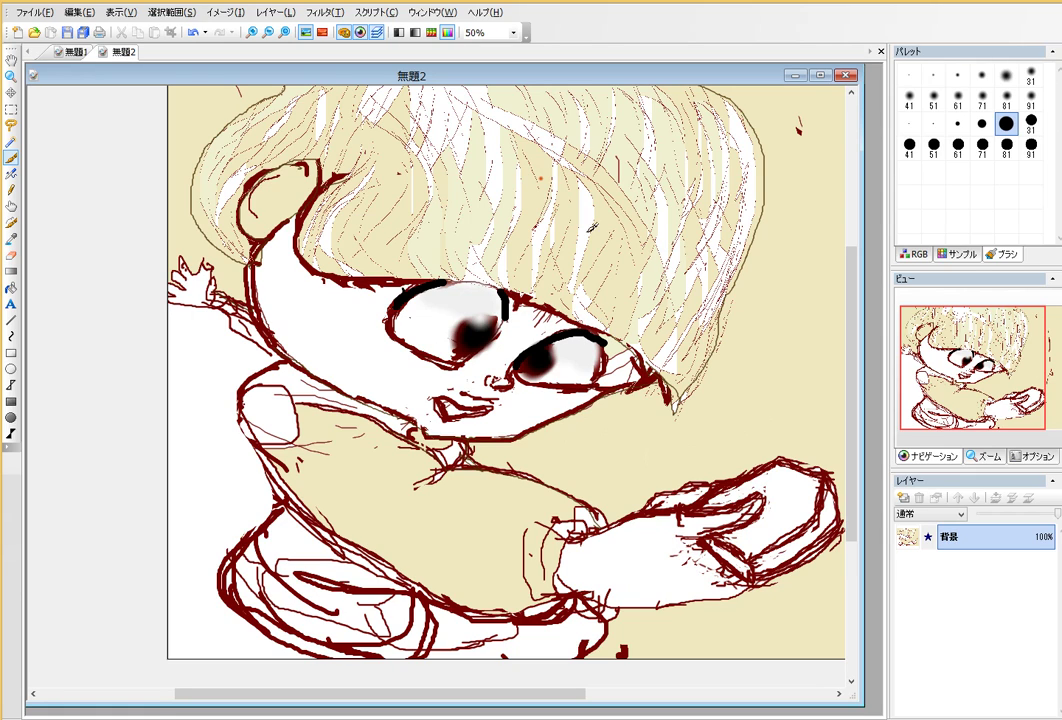
click(193, 33)
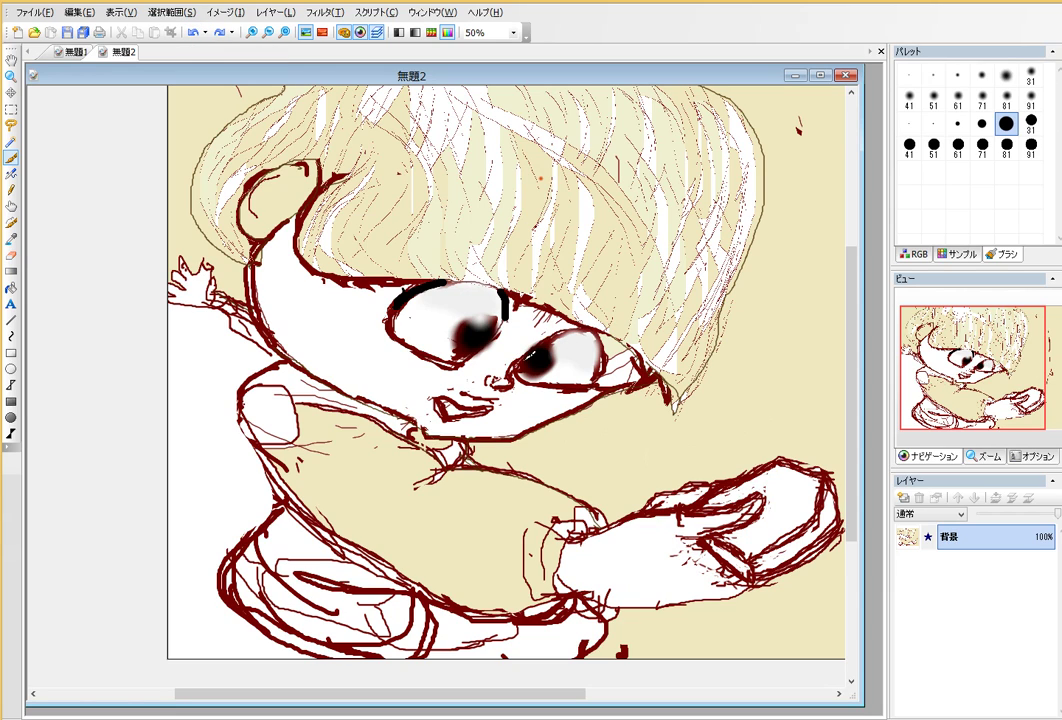
drag(513, 358, 545, 341)
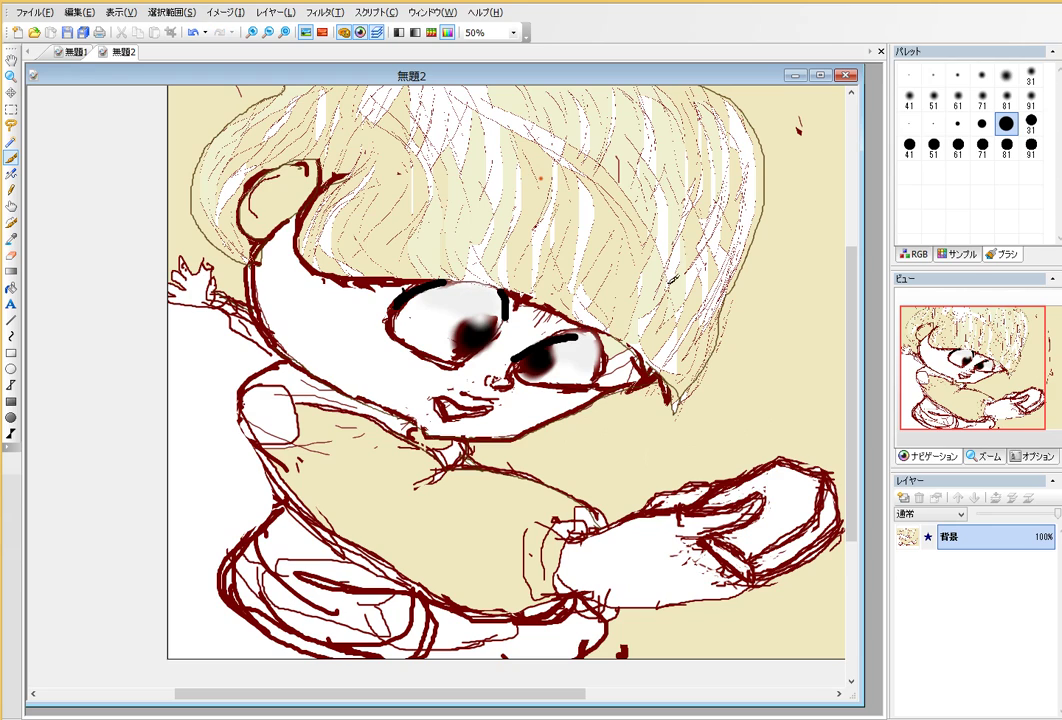
click(196, 33)
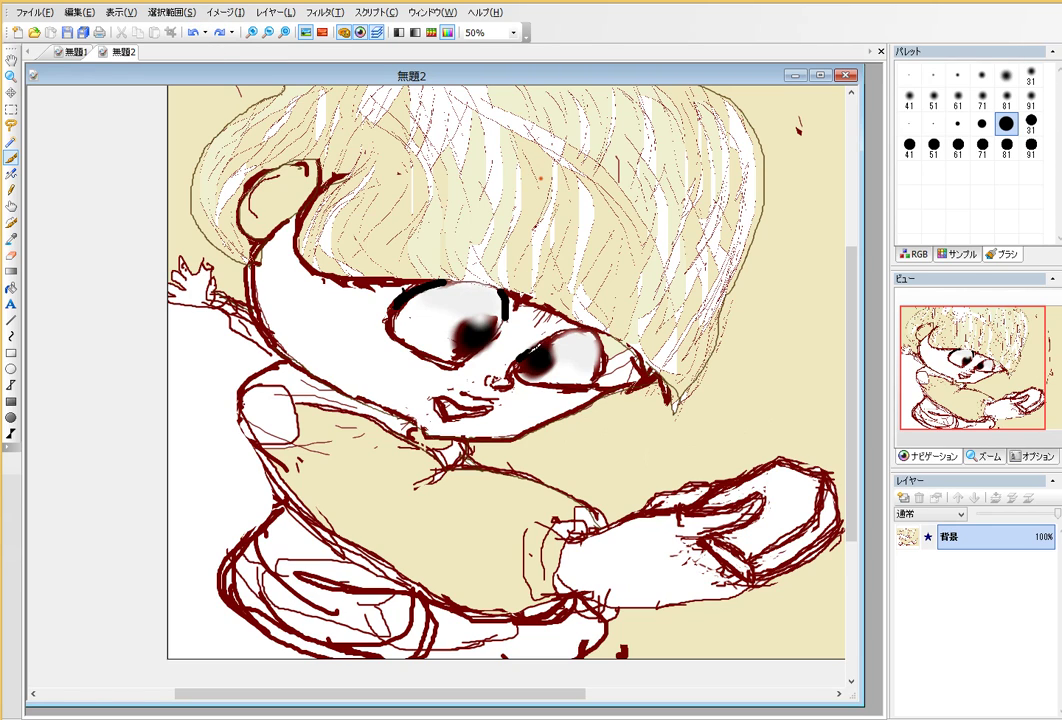
Restore the right-eye arc, then darken the right pupil using the soft 91 brush and a dark swatch.
key(ctrl+y)
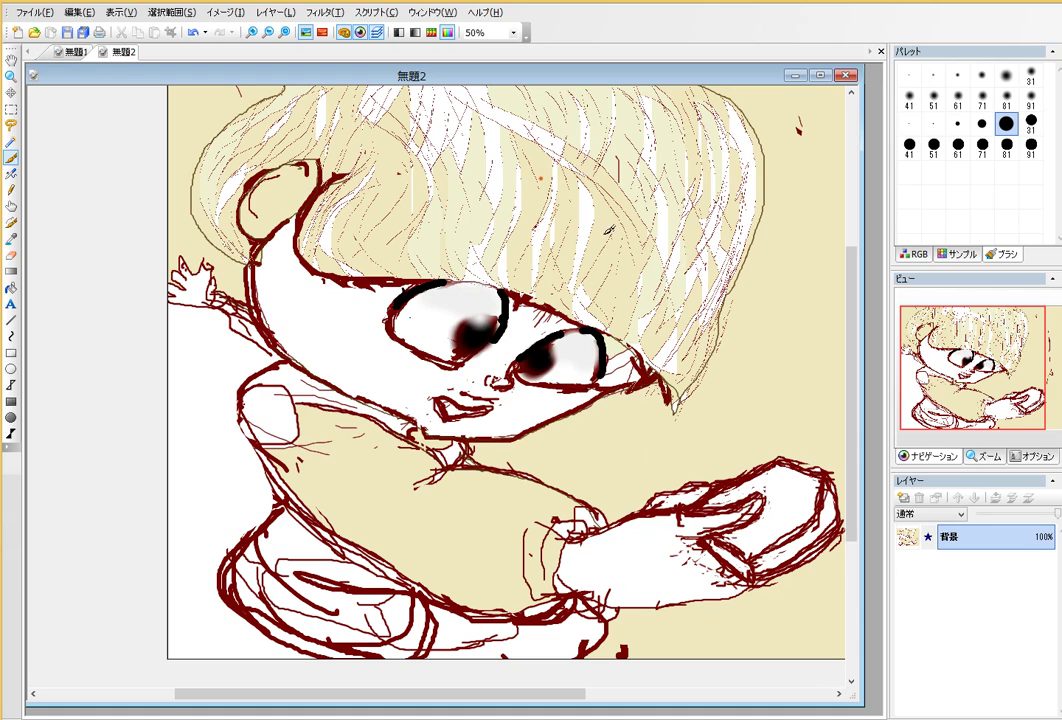
click(192, 34)
click(1030, 96)
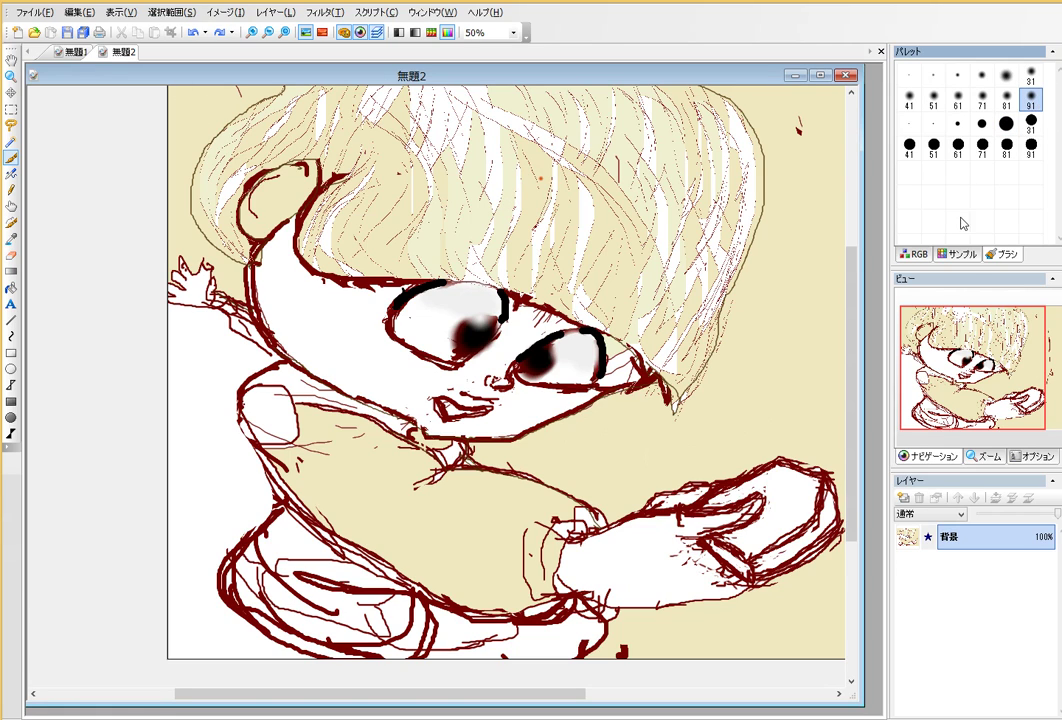
click(964, 255)
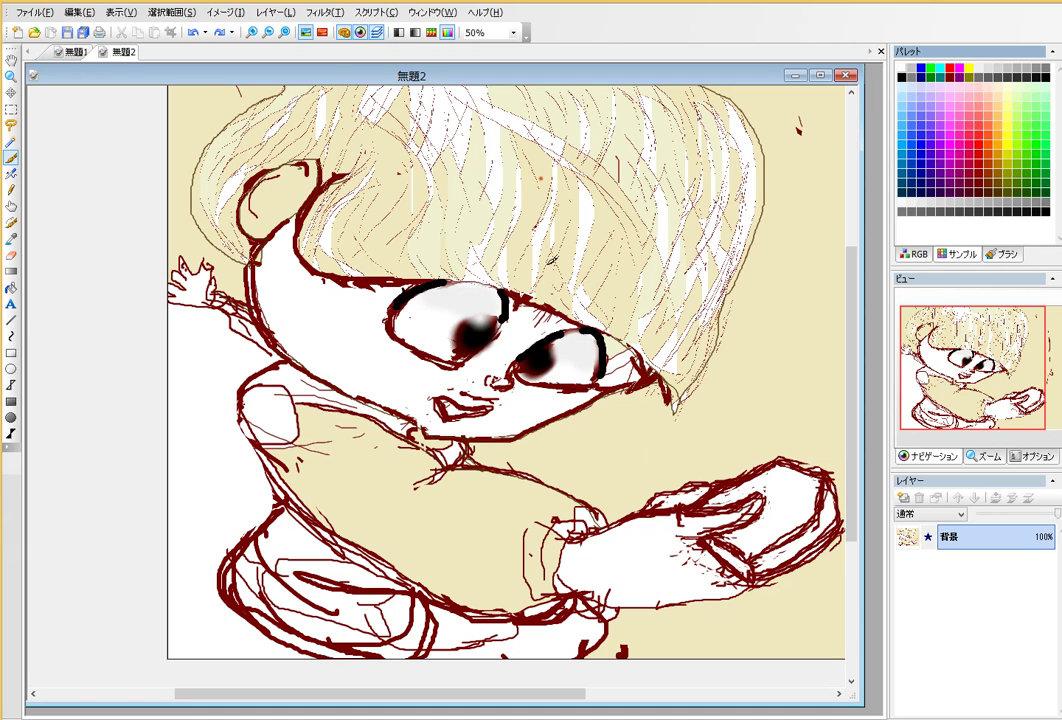
click(343, 265)
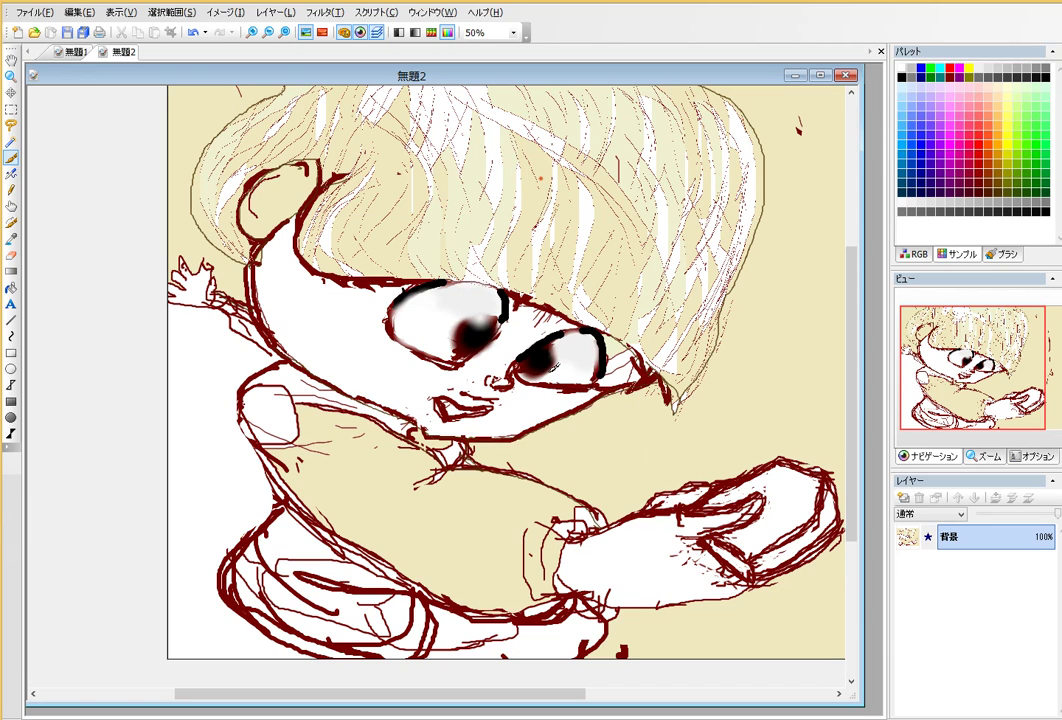
drag(575, 371, 587, 366)
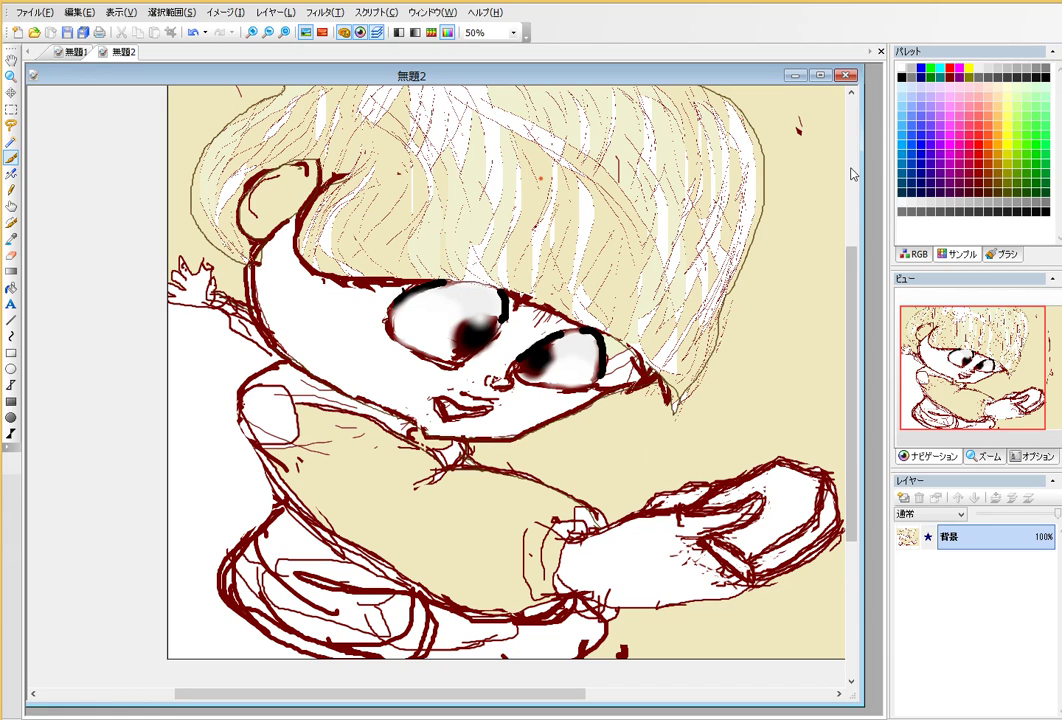
Switch between colour sampling and the brush, trying the 81 and 71 soft brushes.
click(11, 238)
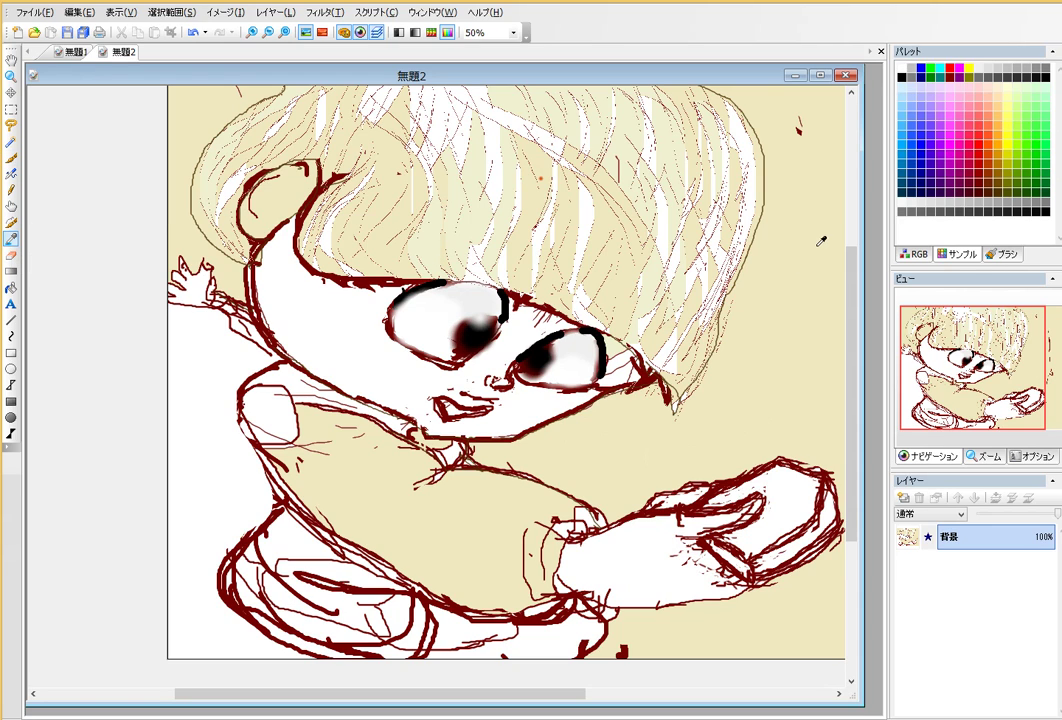
click(993, 254)
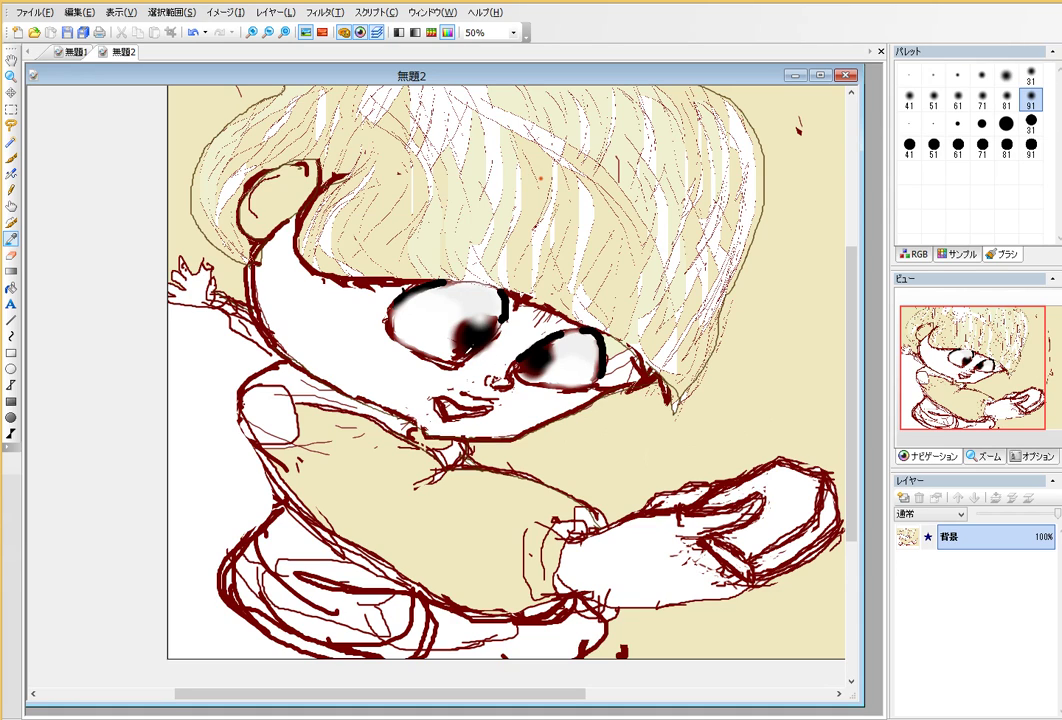
click(11, 157)
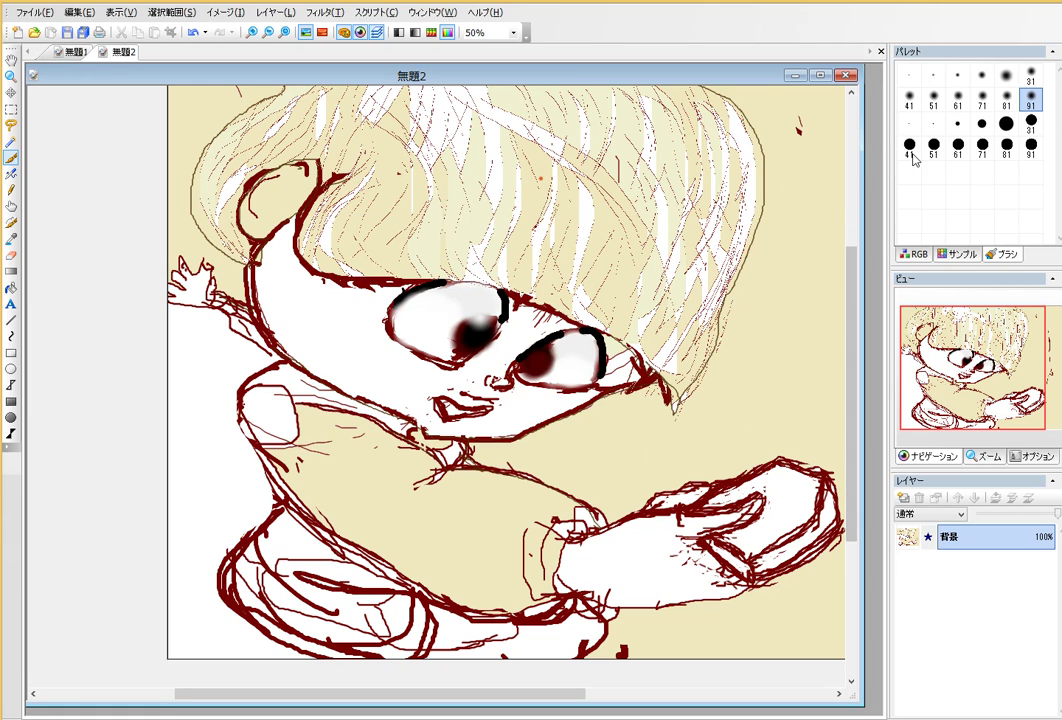
click(958, 254)
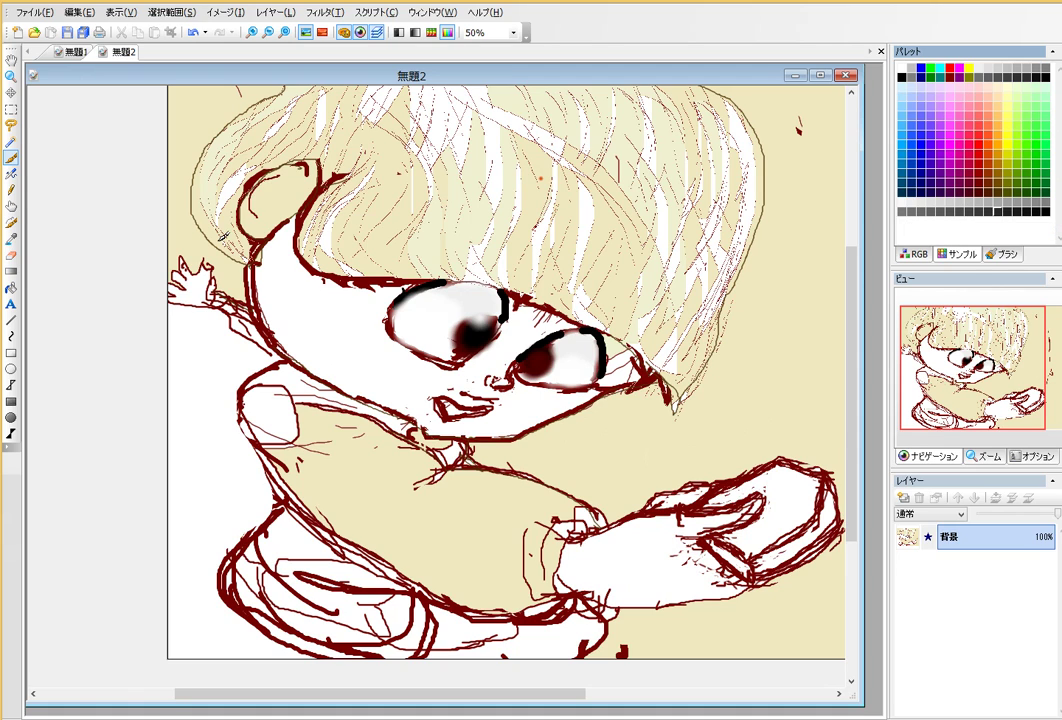
click(1005, 254)
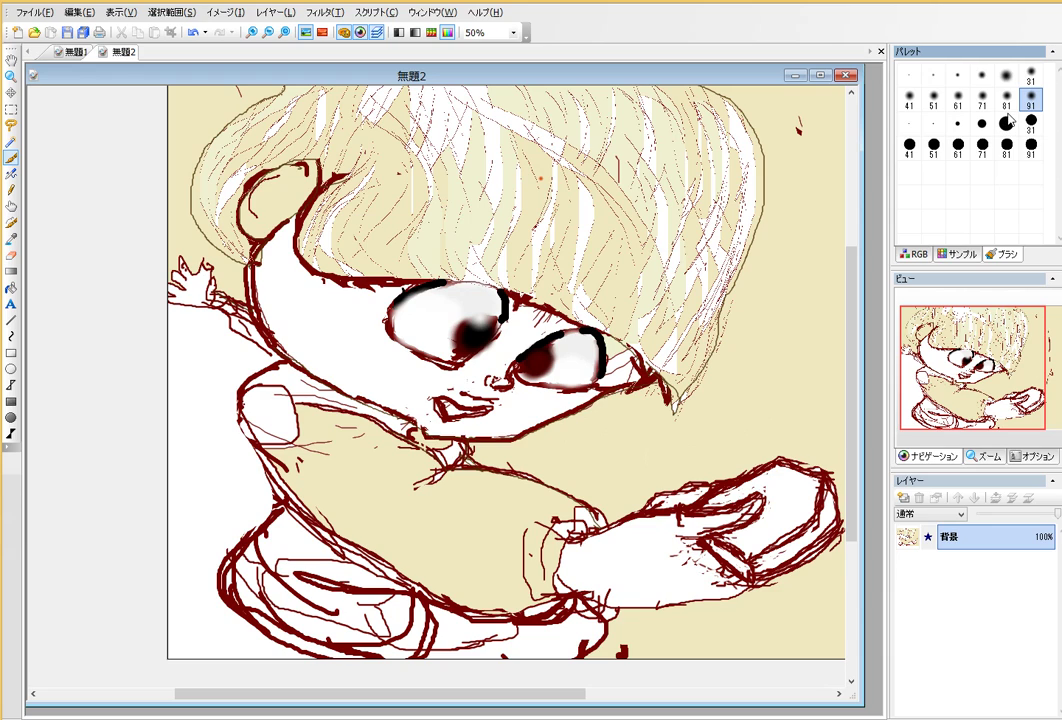
click(1007, 99)
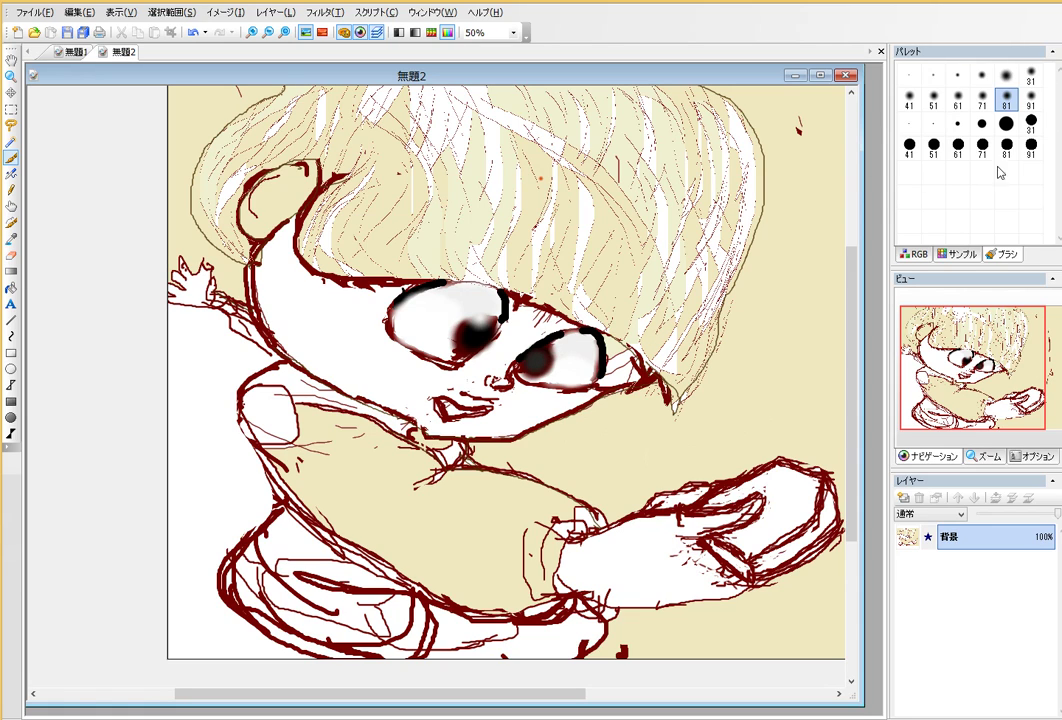
click(982, 99)
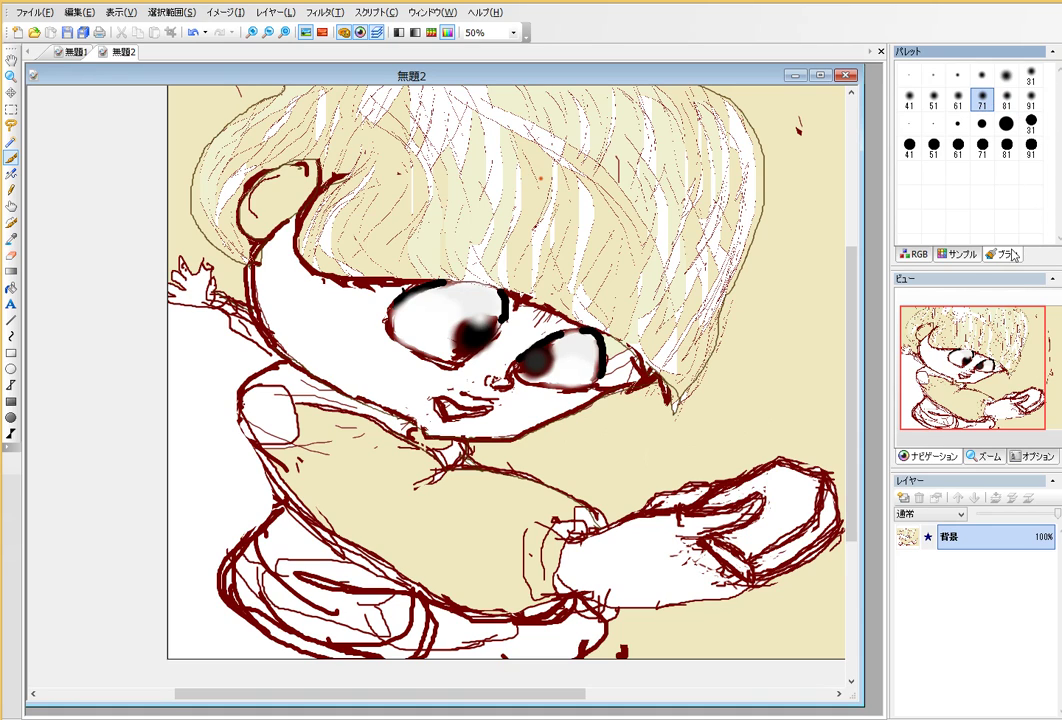
Pick white and dab a highlight onto the lower eye's pupil with the 71 soft brush.
click(957, 254)
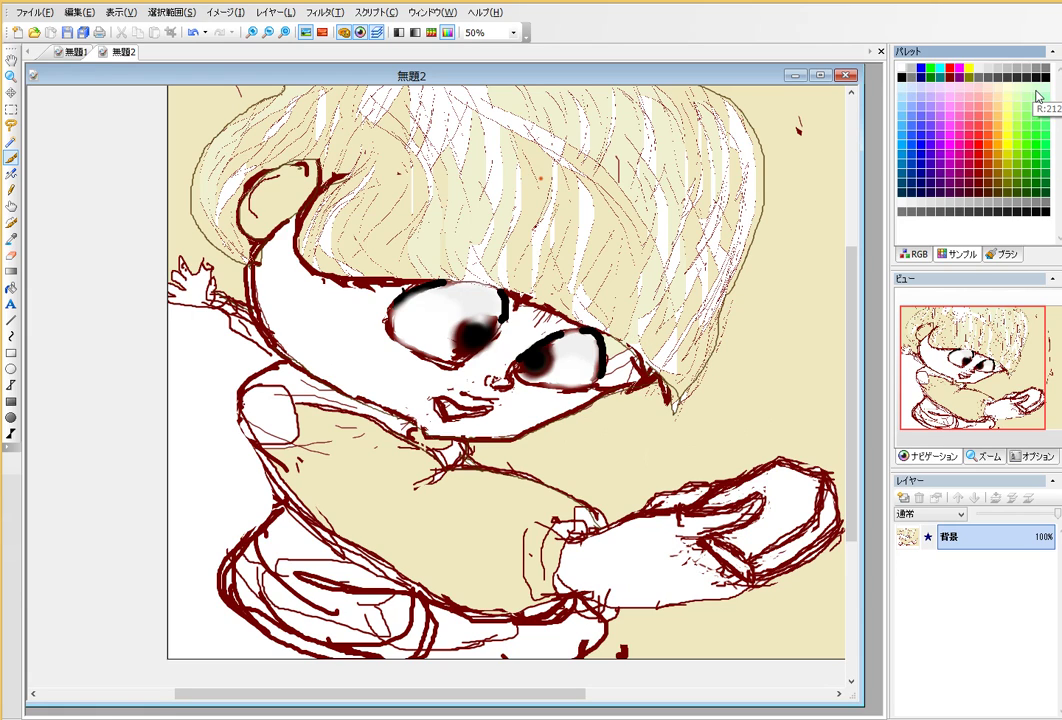
click(1012, 258)
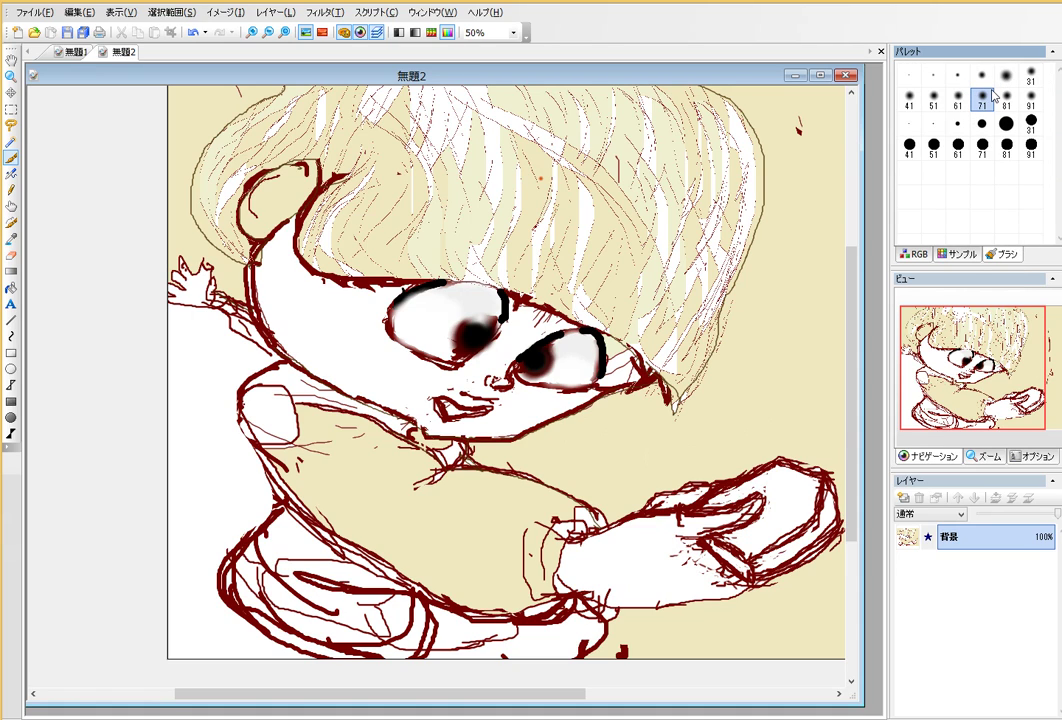
click(959, 76)
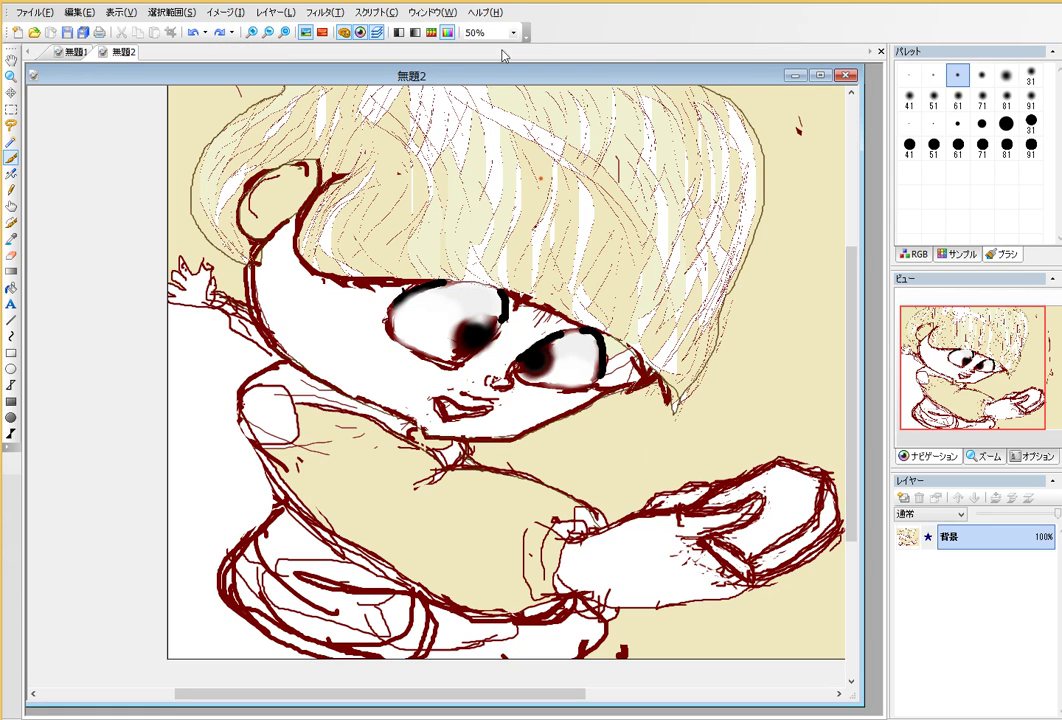
click(983, 97)
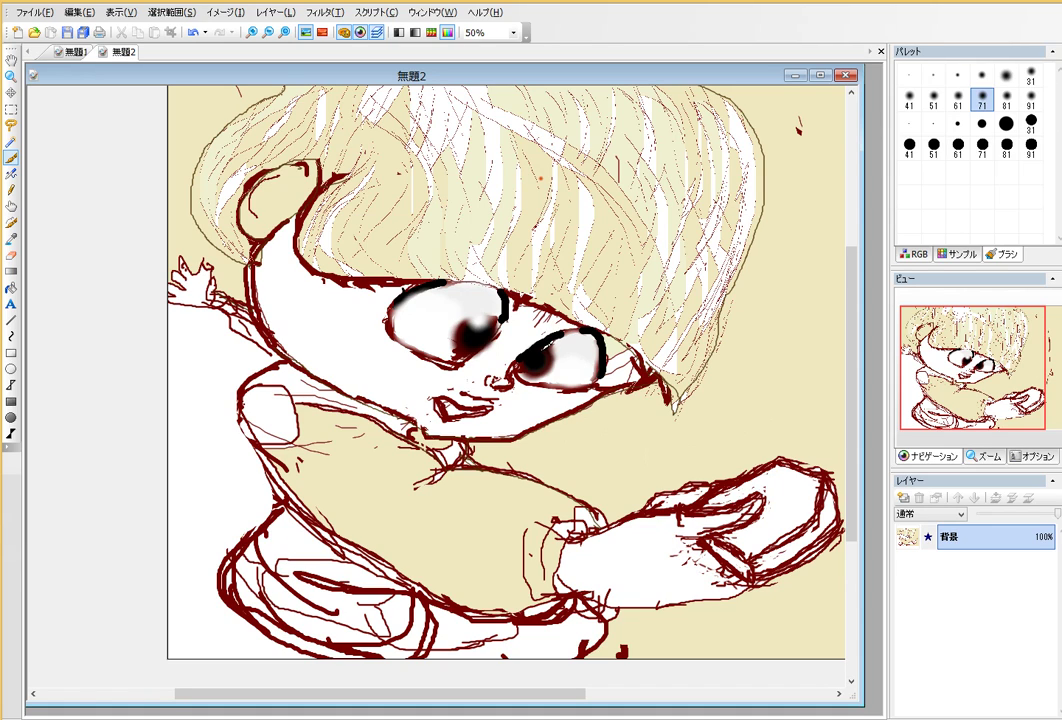
click(540, 350)
click(909, 98)
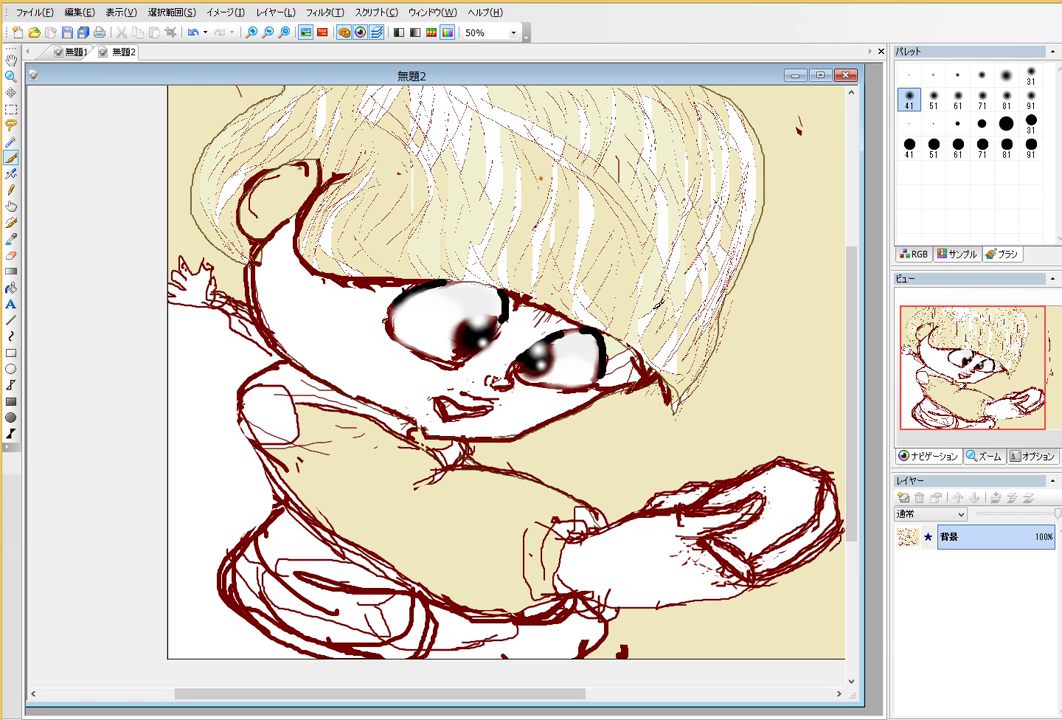
Choose the soft 91 brush and undo the stray scribble in the lower eye.
click(11, 238)
click(11, 157)
click(1031, 99)
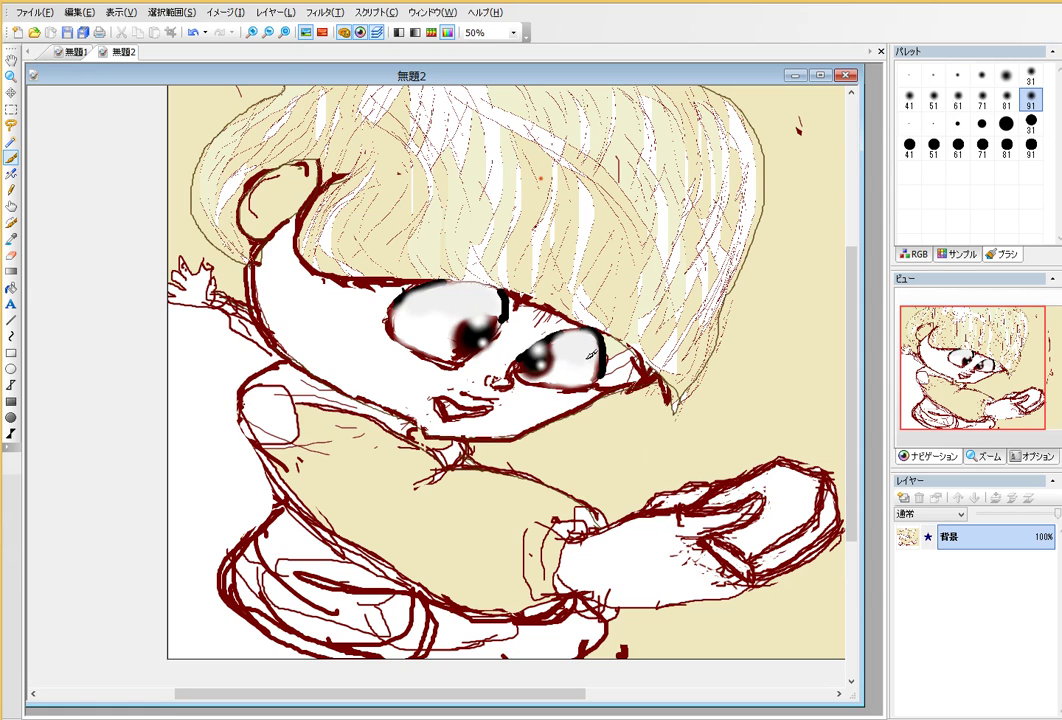
key(ctrl+z)
Use the eraser with the hard 91 tip, then sample an eye colour for a medium hard brush.
click(10, 254)
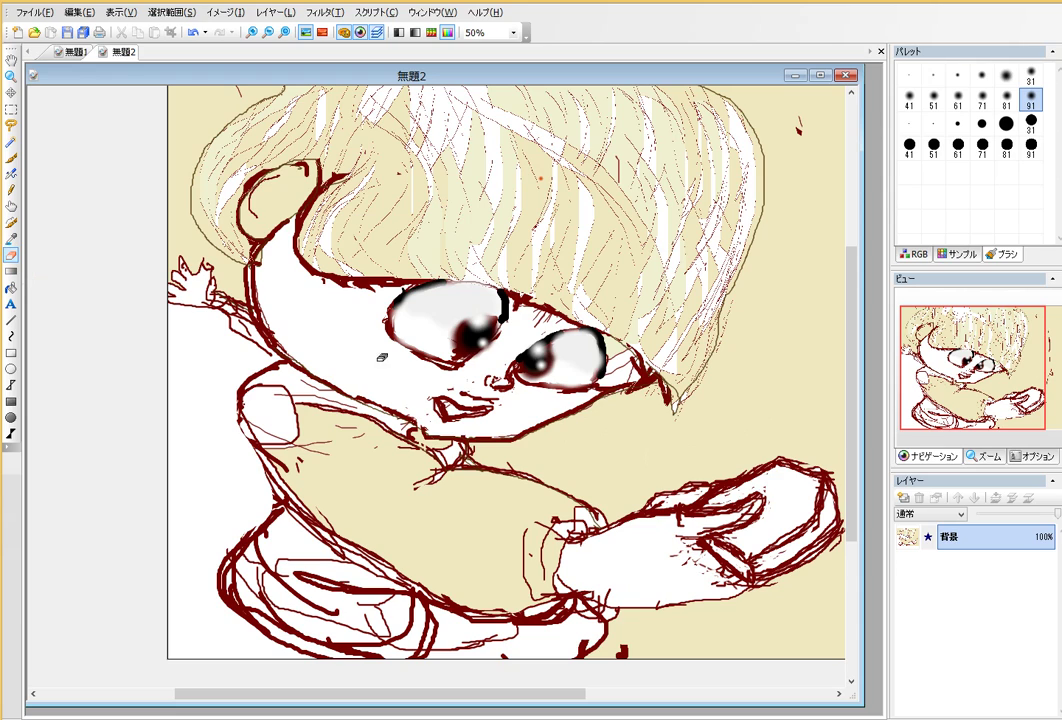
click(1031, 146)
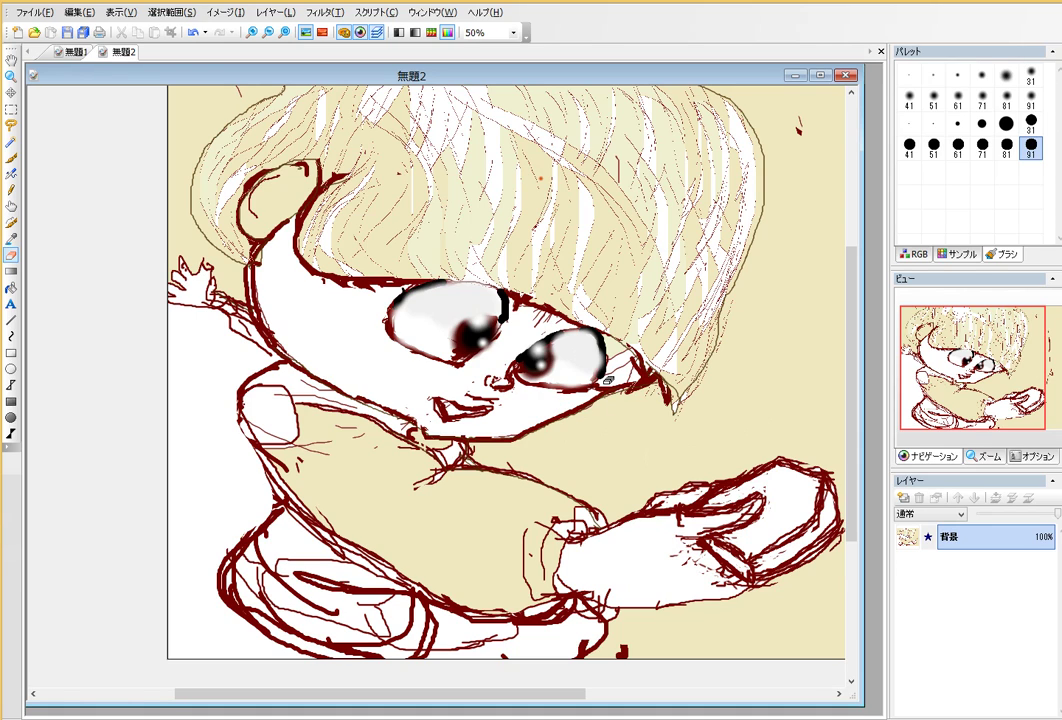
click(12, 192)
click(12, 157)
click(982, 123)
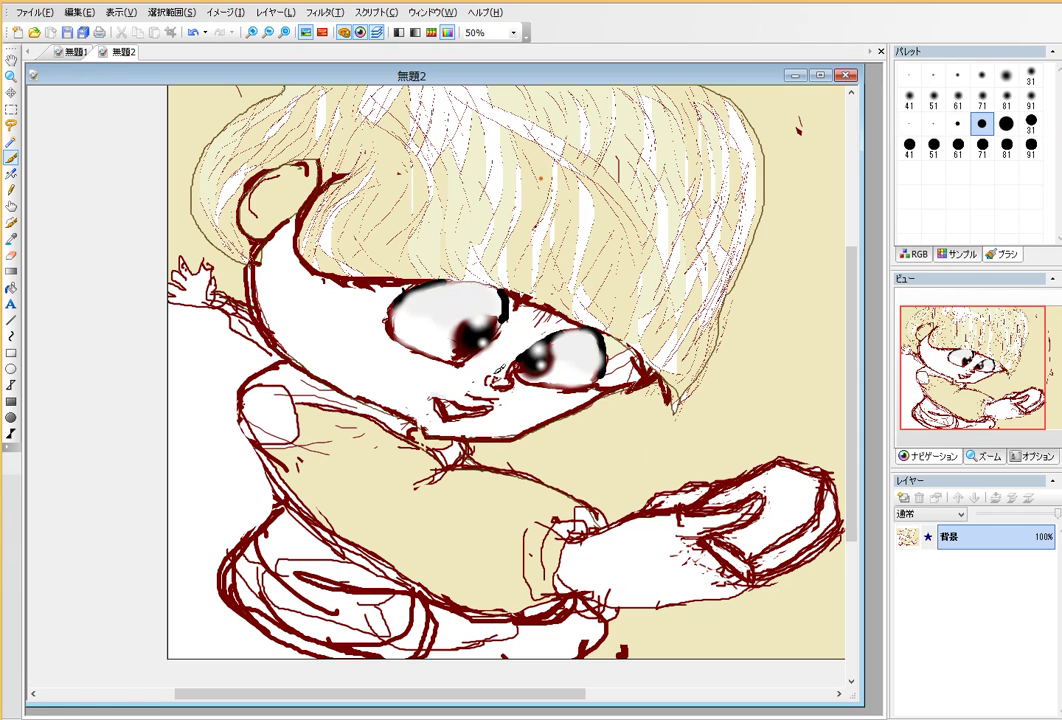
click(12, 239)
click(12, 157)
Bucket-fill the face with light peach, then refill it with a lighter cream swatch.
click(14, 287)
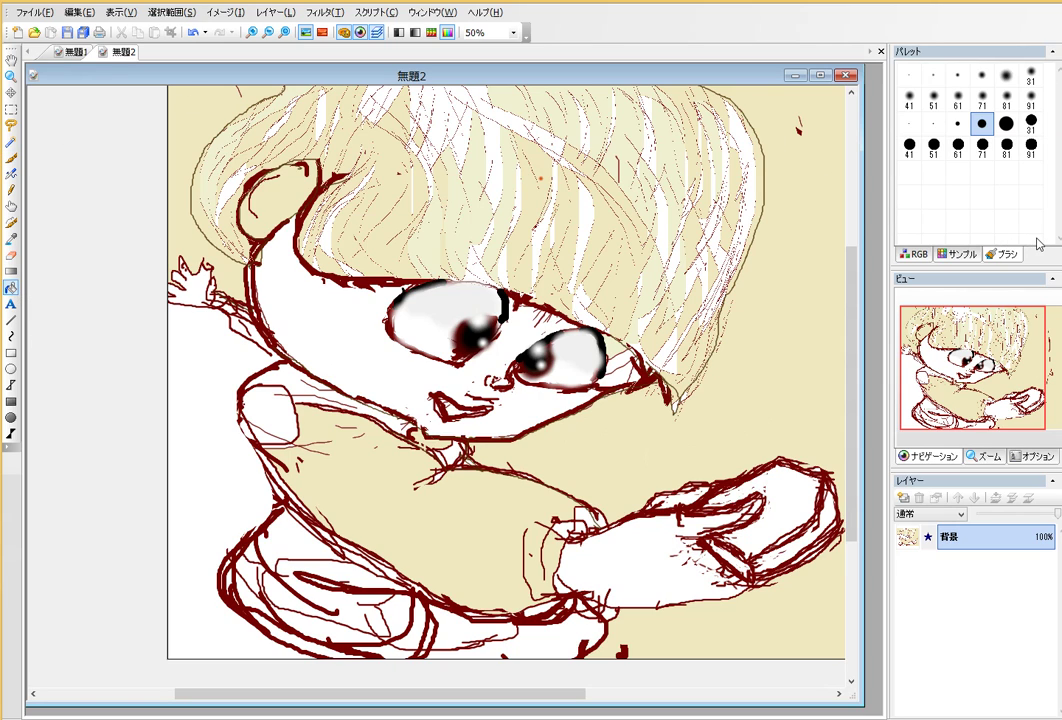
click(958, 254)
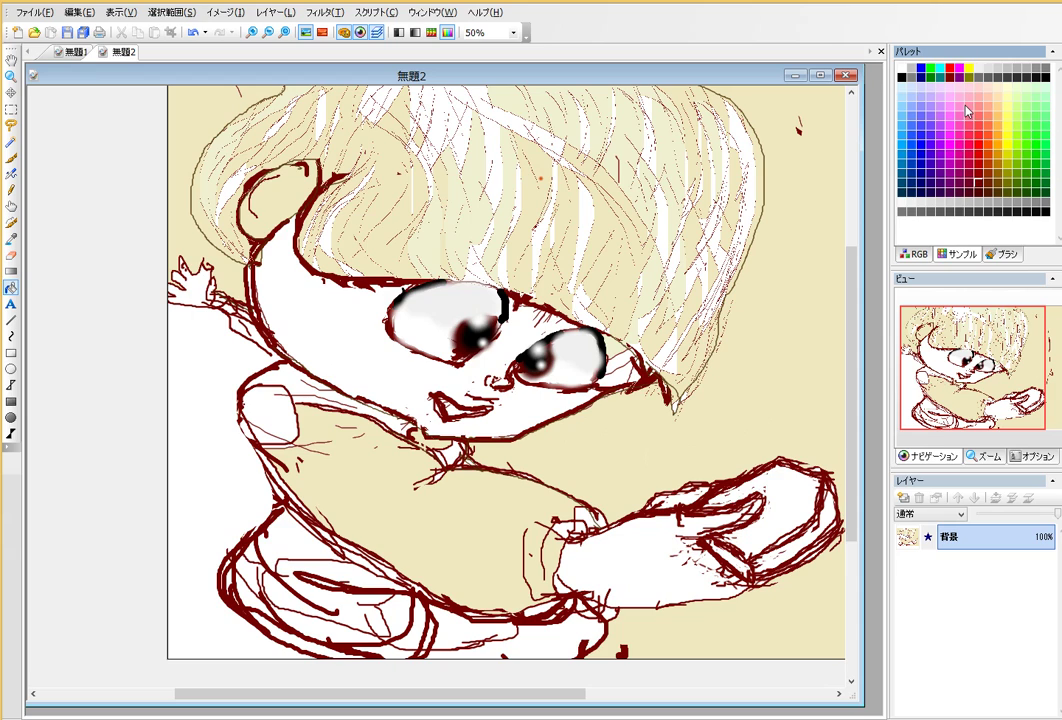
click(987, 88)
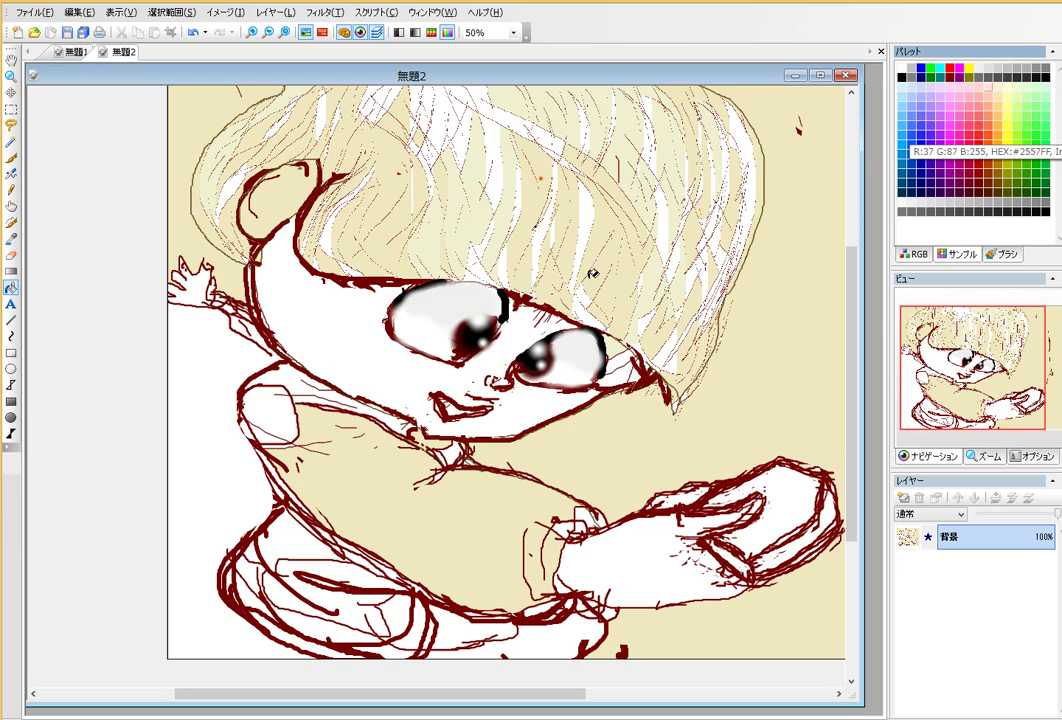
click(345, 331)
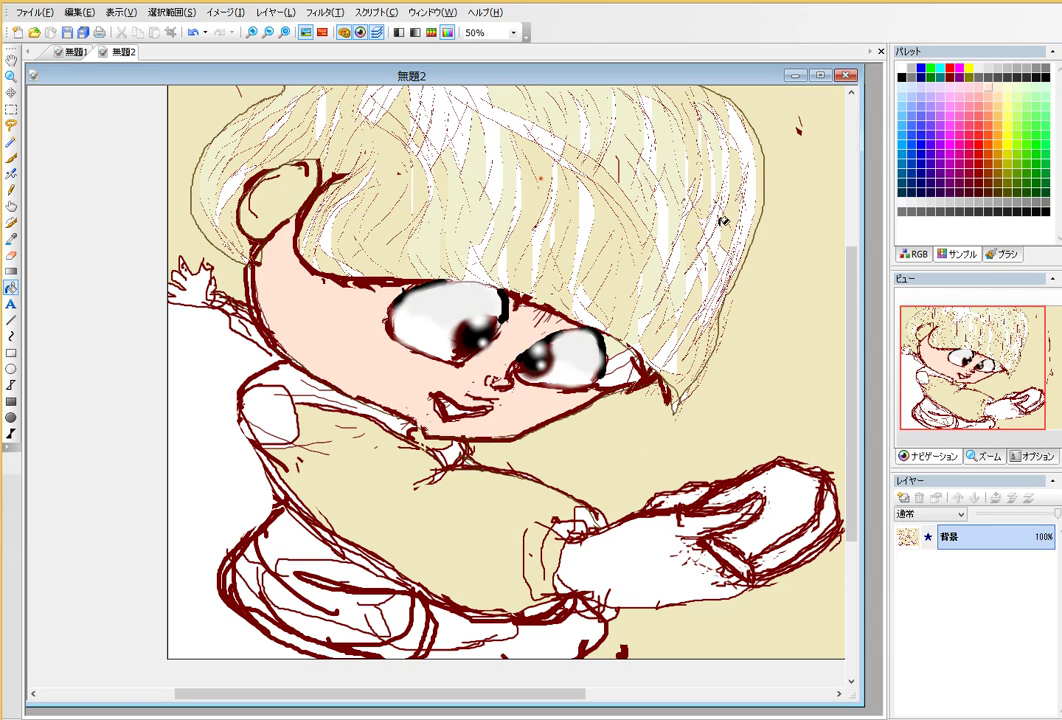
click(997, 87)
click(330, 275)
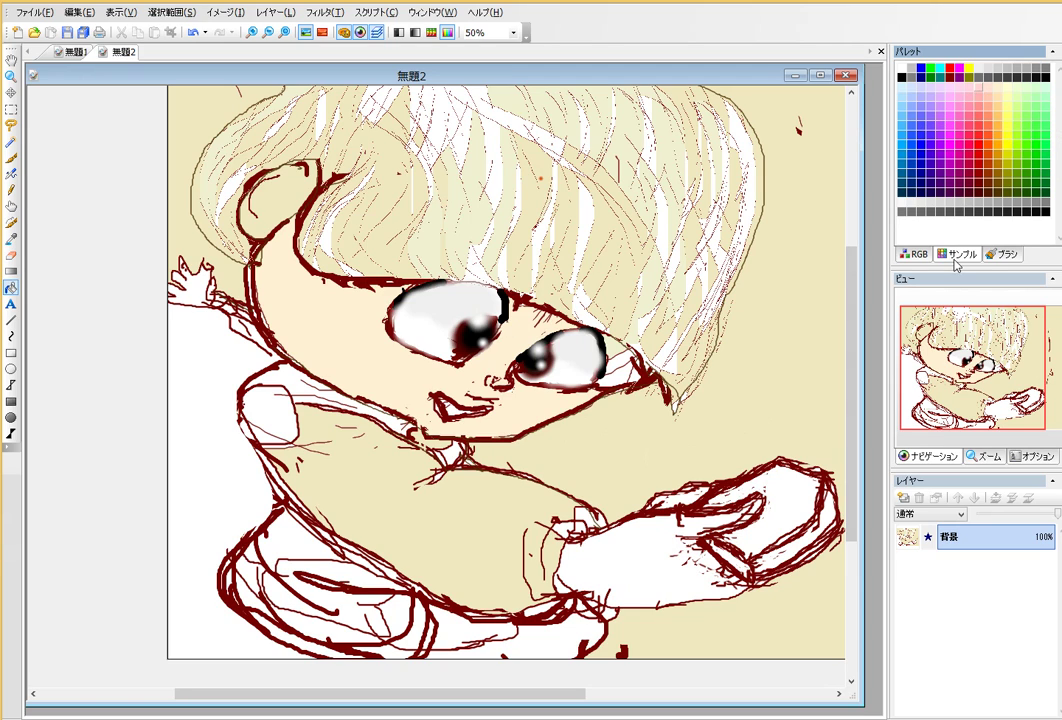
click(914, 255)
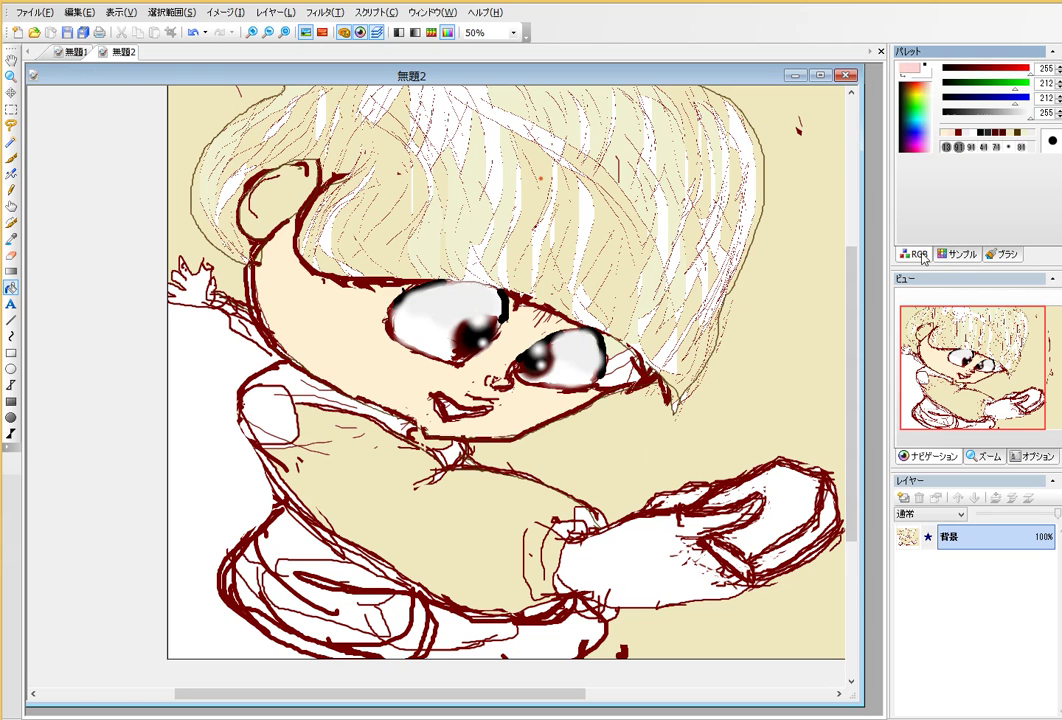
double_click(911, 68)
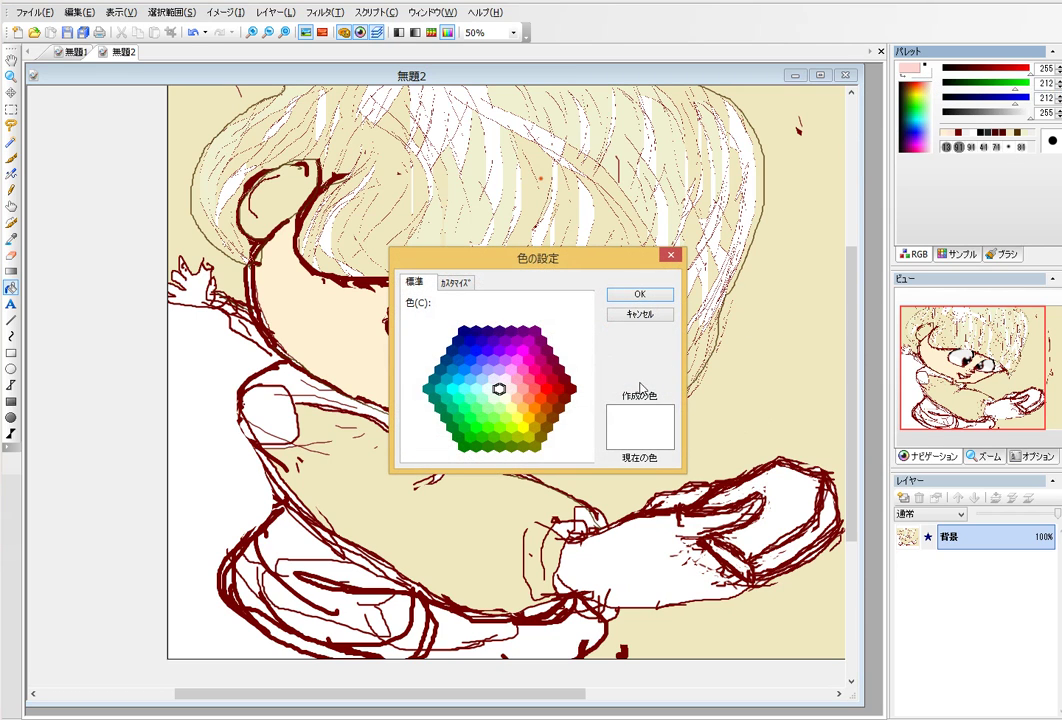
click(528, 401)
drag(528, 403, 414, 387)
click(460, 287)
click(758, 66)
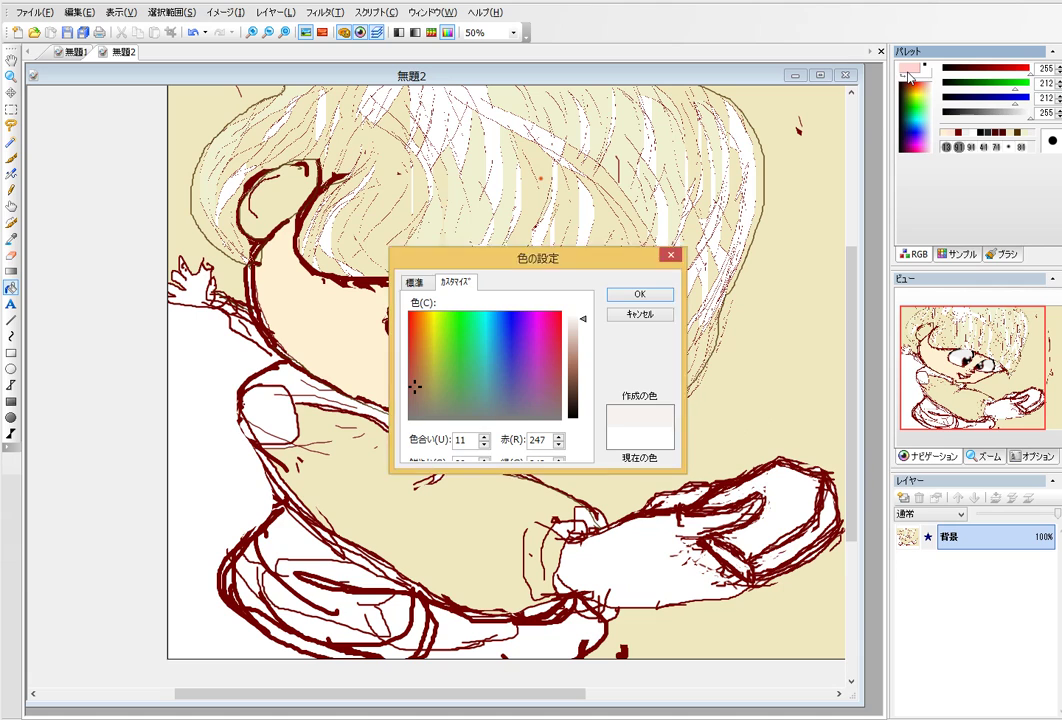
click(671, 255)
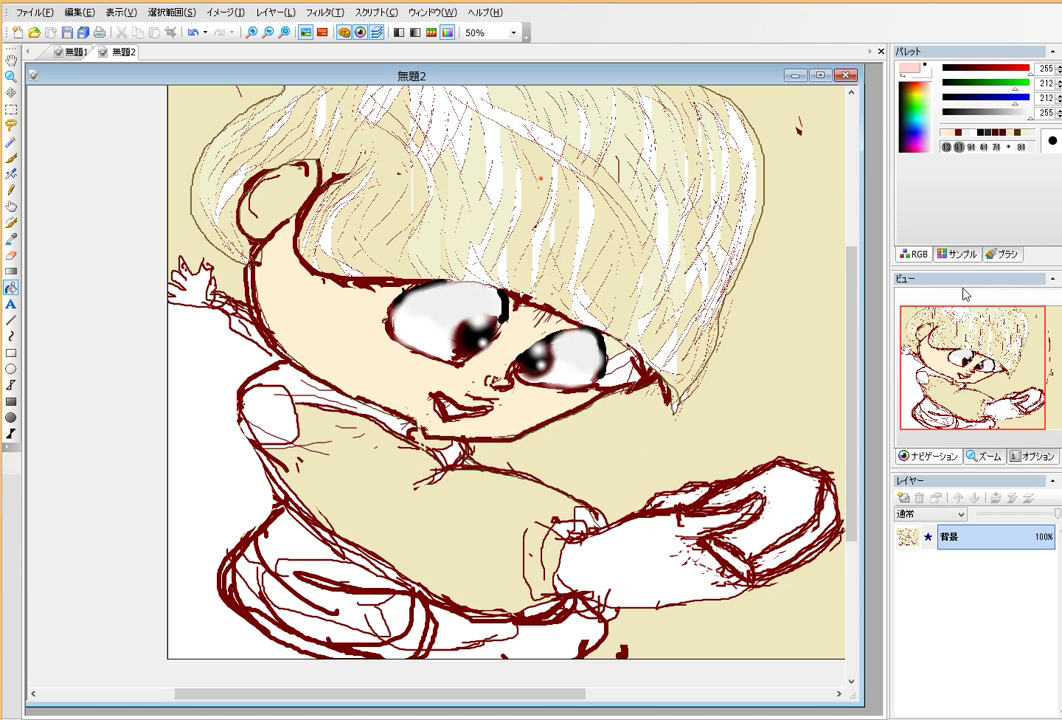
Bucket-fill the face with light pink from the サンプル swatches, then refill it with pale peach.
click(966, 255)
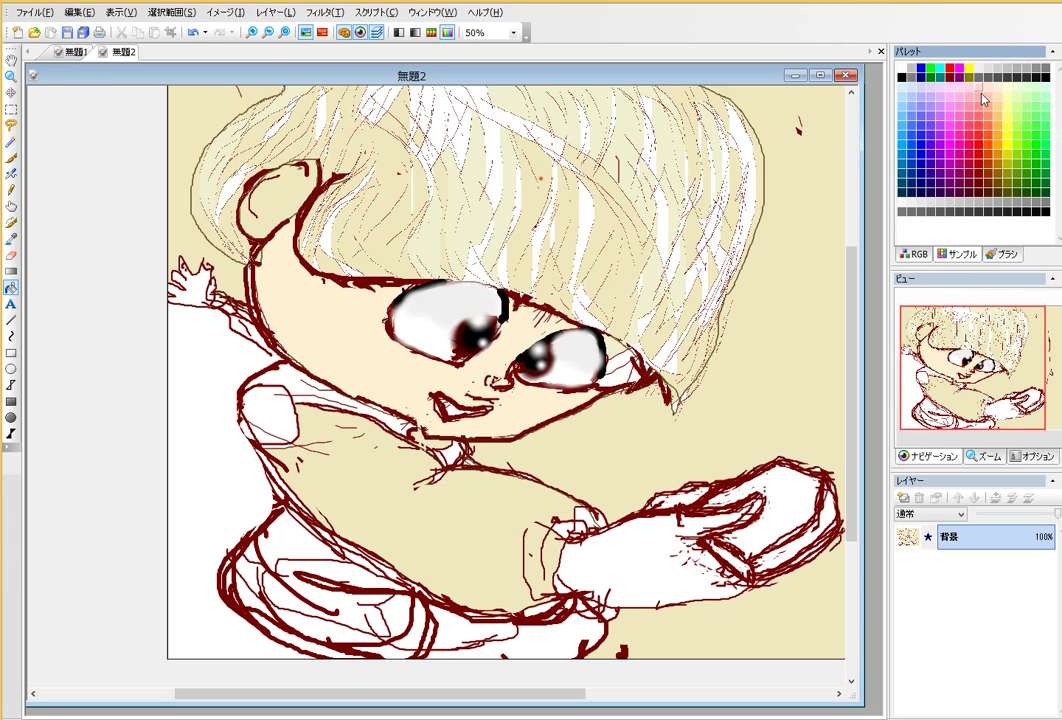
click(968, 88)
click(367, 360)
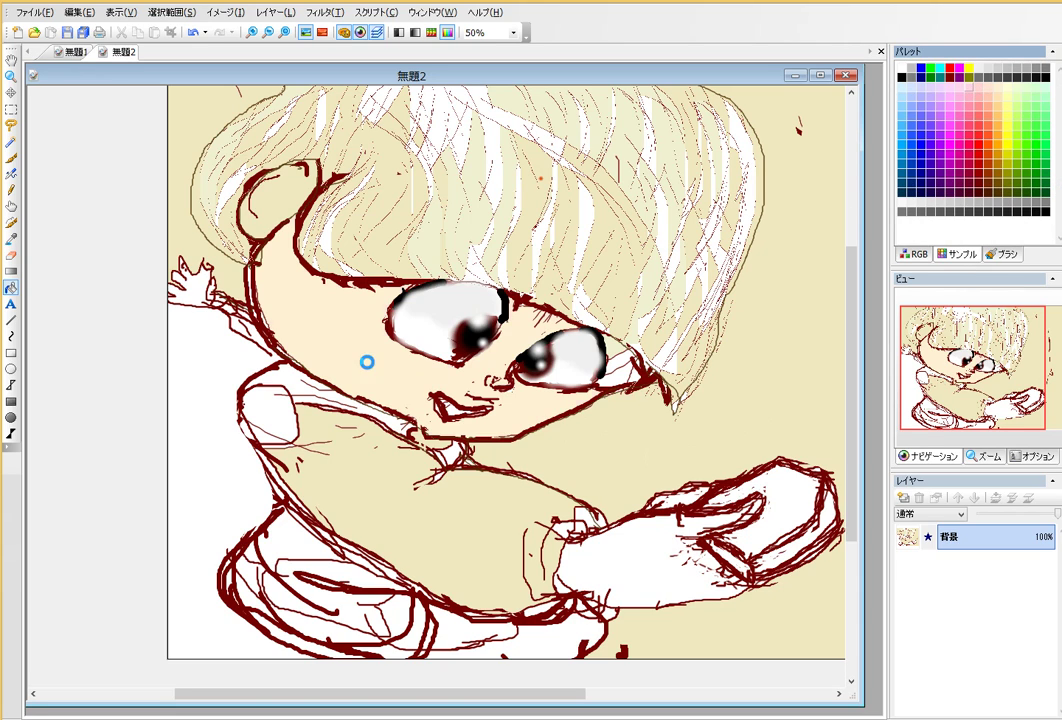
click(990, 89)
click(282, 268)
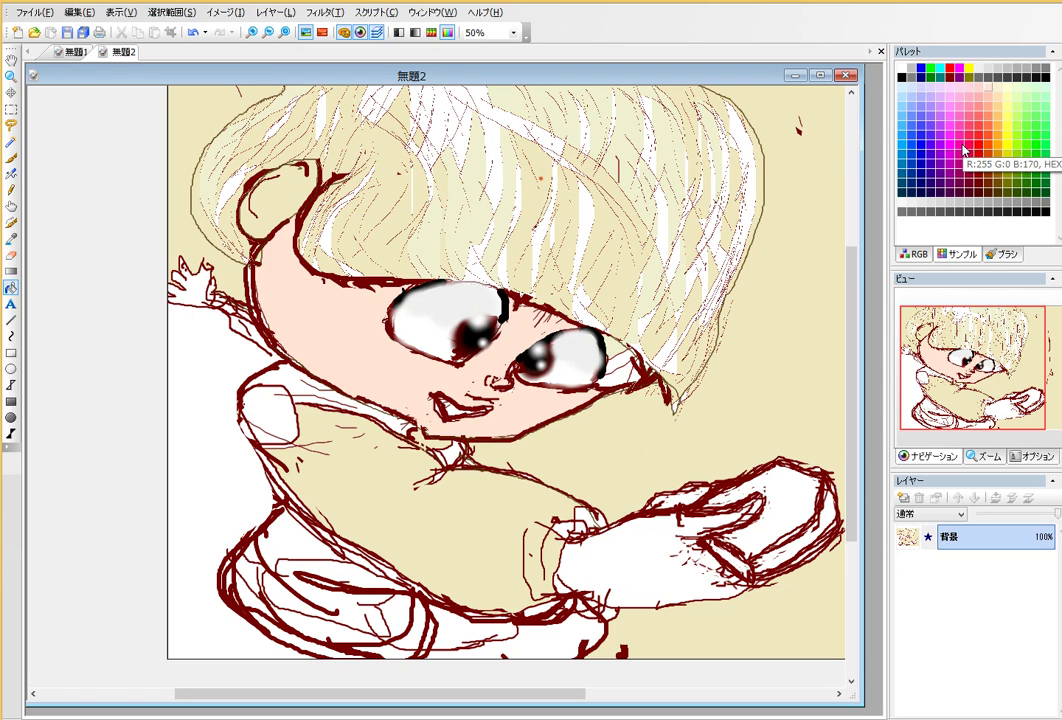
click(1002, 258)
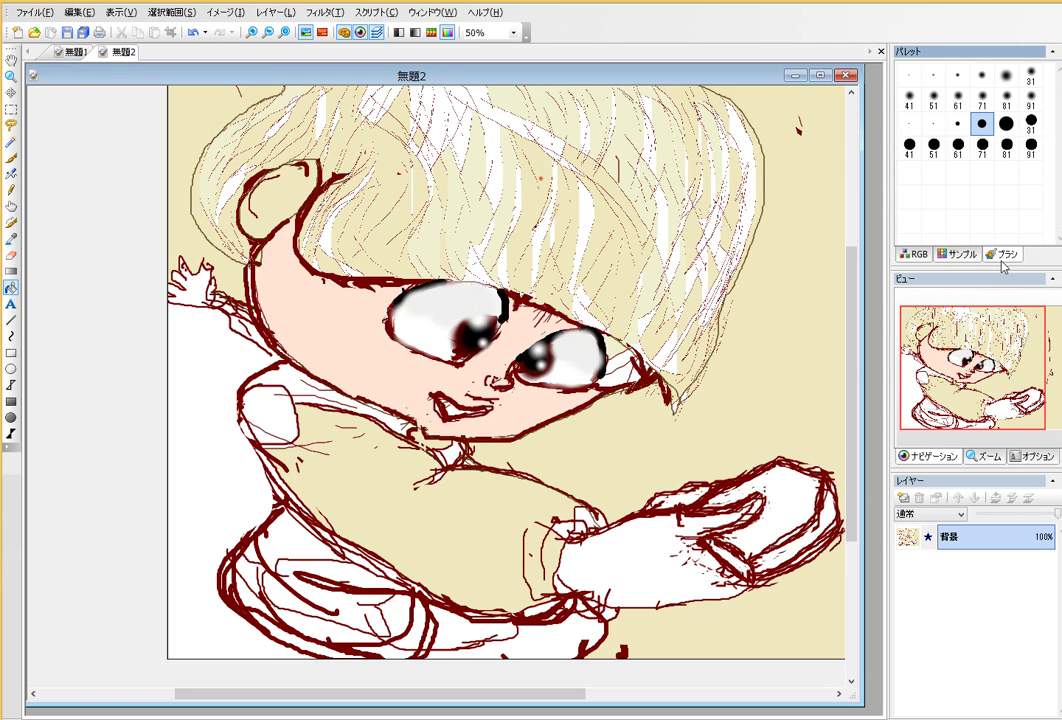
Switch to the size-81 airbrush and undo a trial pink cheek dab.
click(1006, 99)
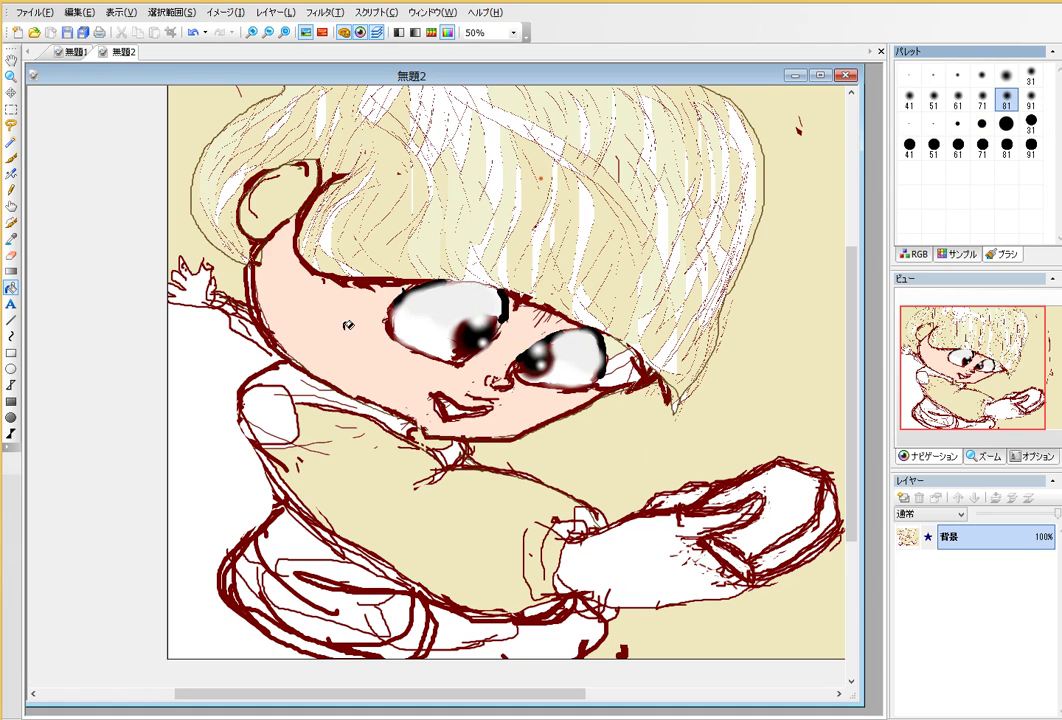
click(11, 157)
click(316, 316)
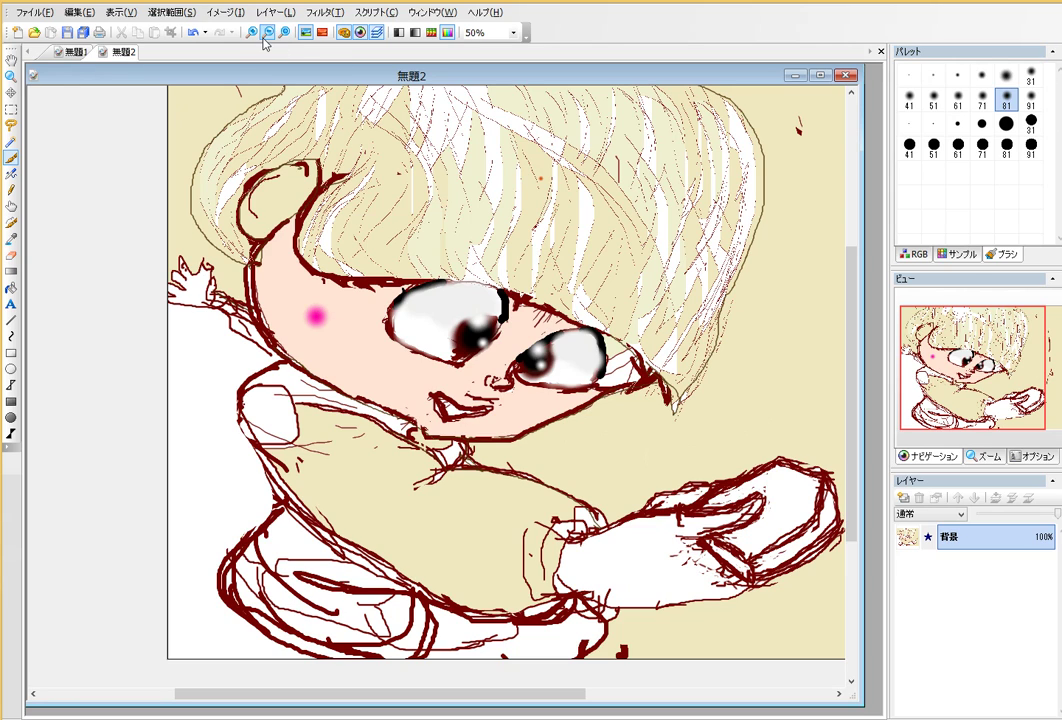
click(193, 33)
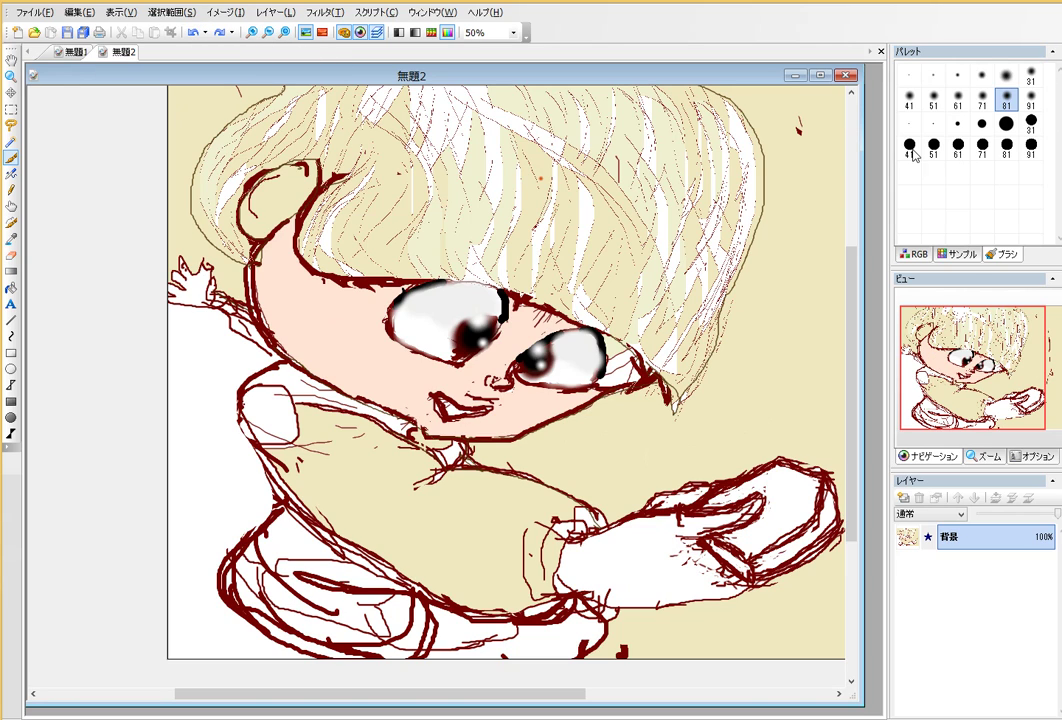
Set a size-91 pale pink brush, testing blush on the cheek and ear and undoing each.
click(1033, 97)
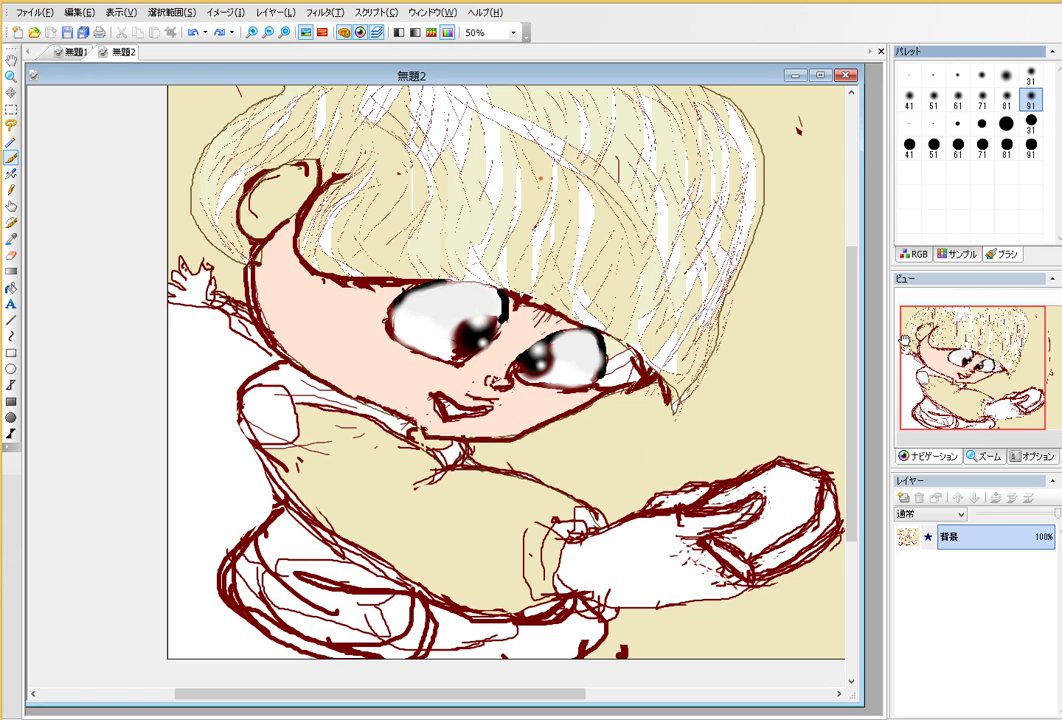
click(957, 255)
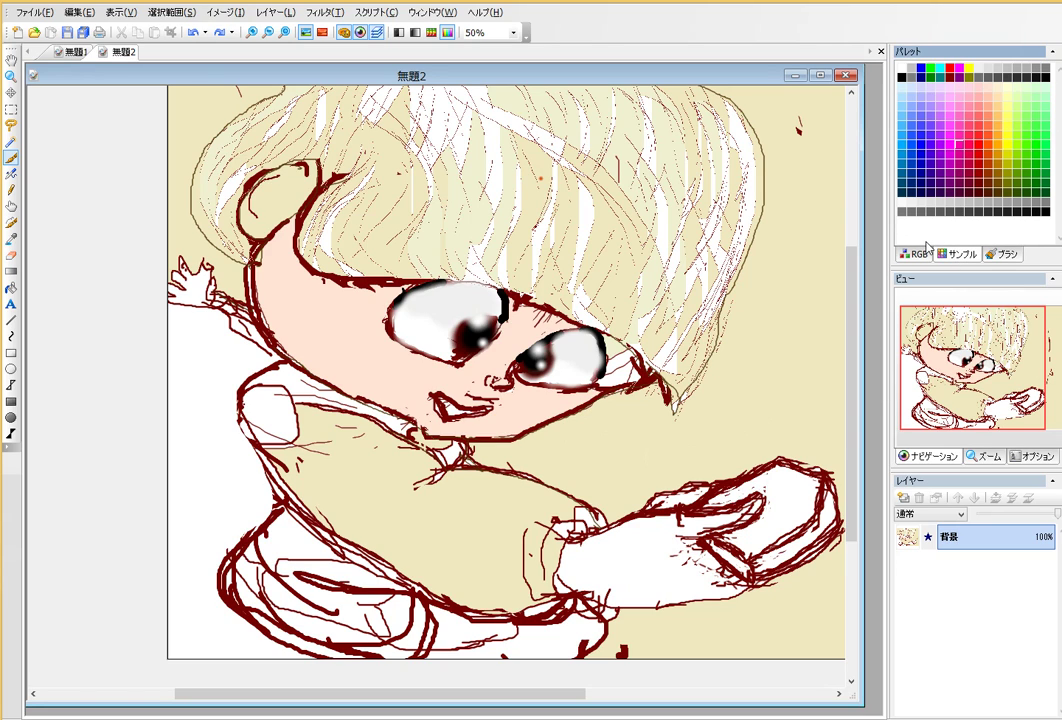
click(953, 102)
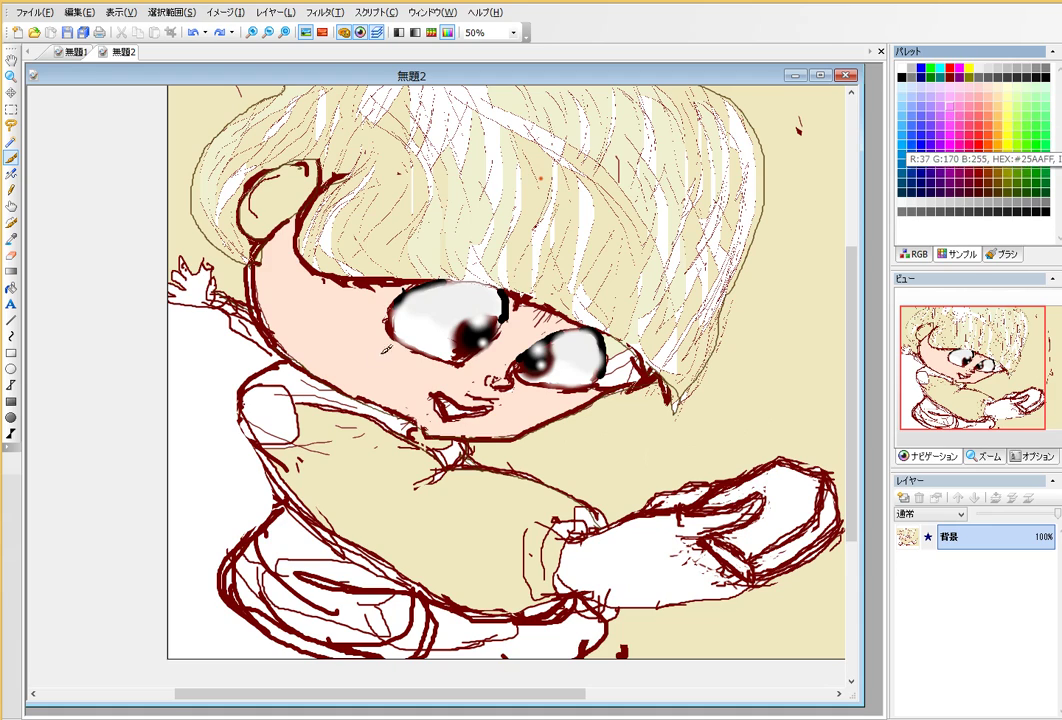
click(326, 316)
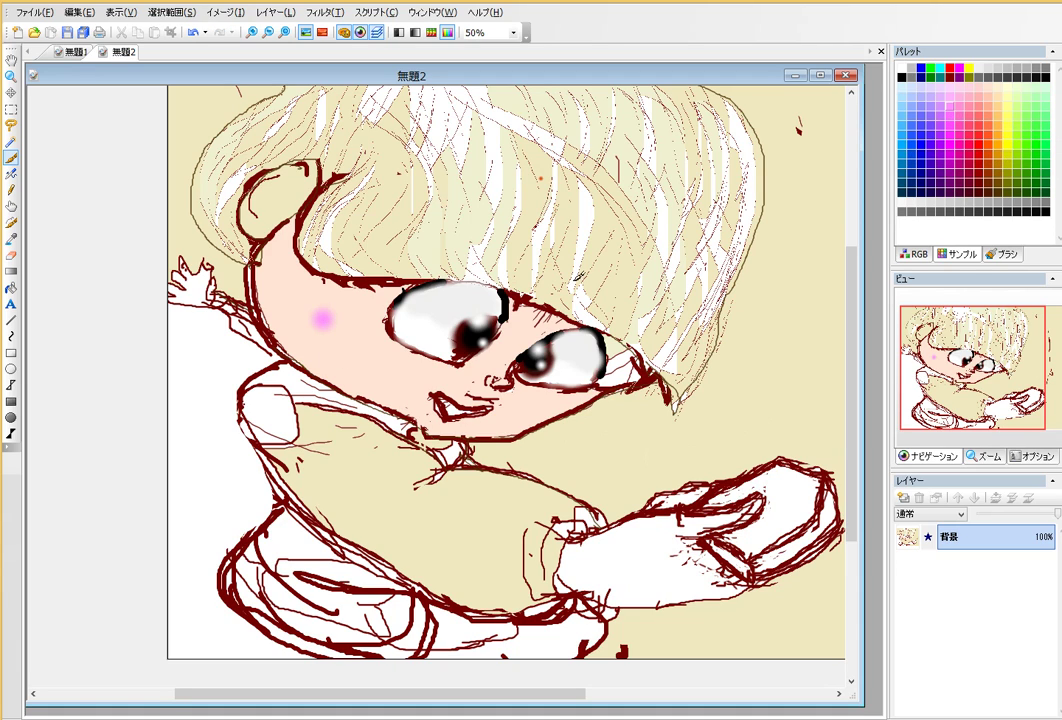
click(190, 35)
click(1002, 256)
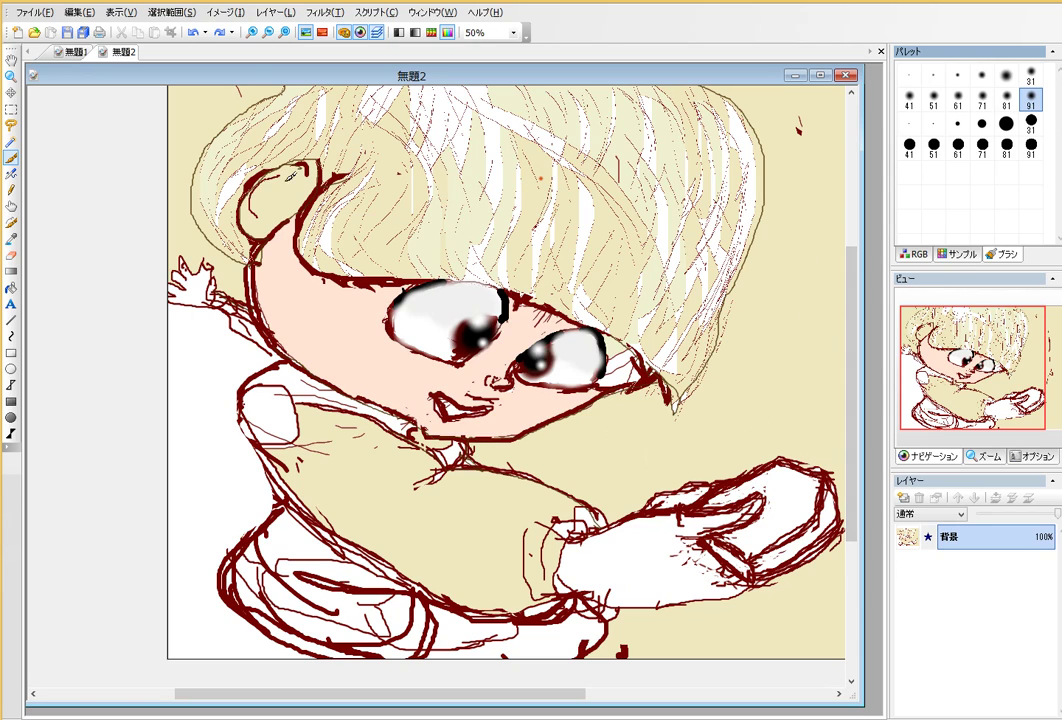
click(268, 192)
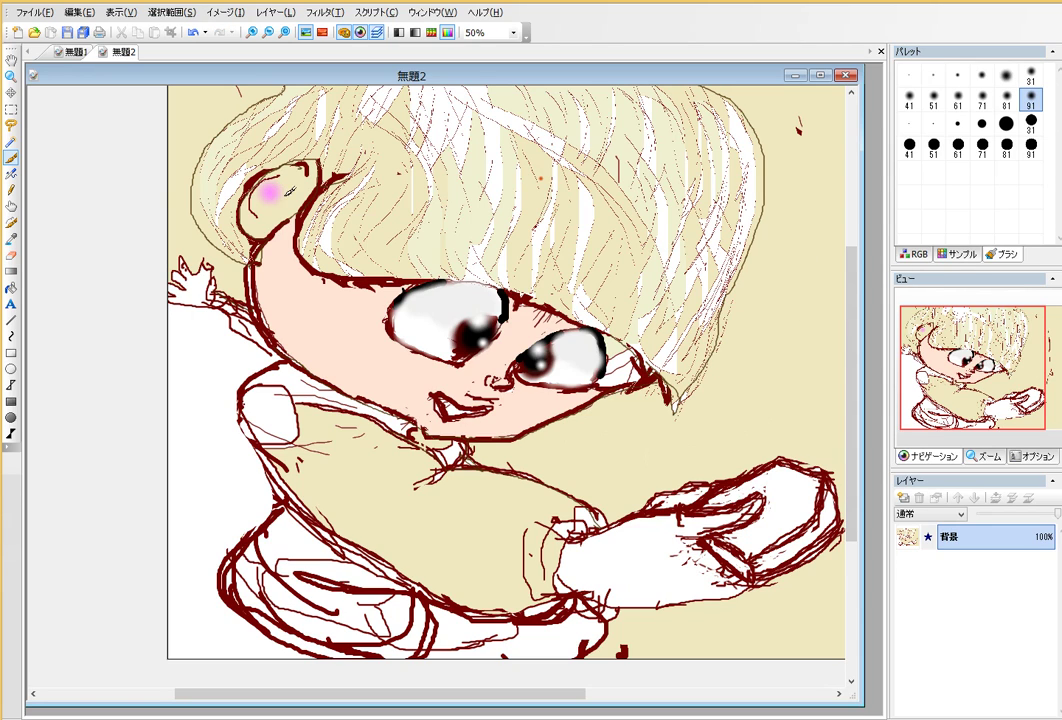
click(194, 33)
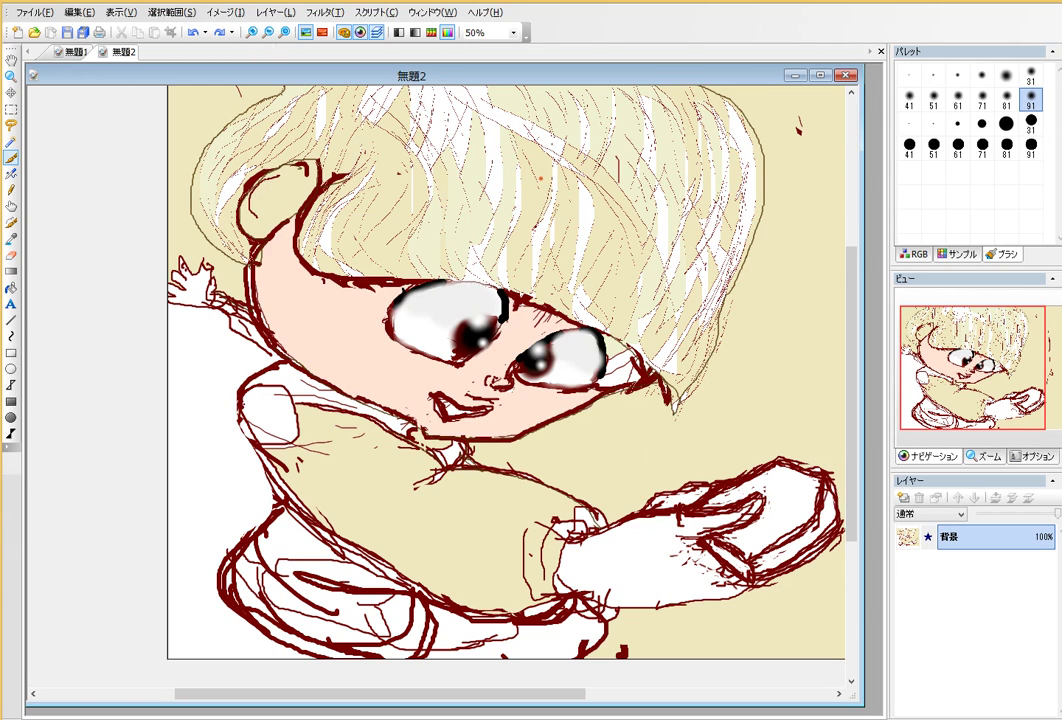